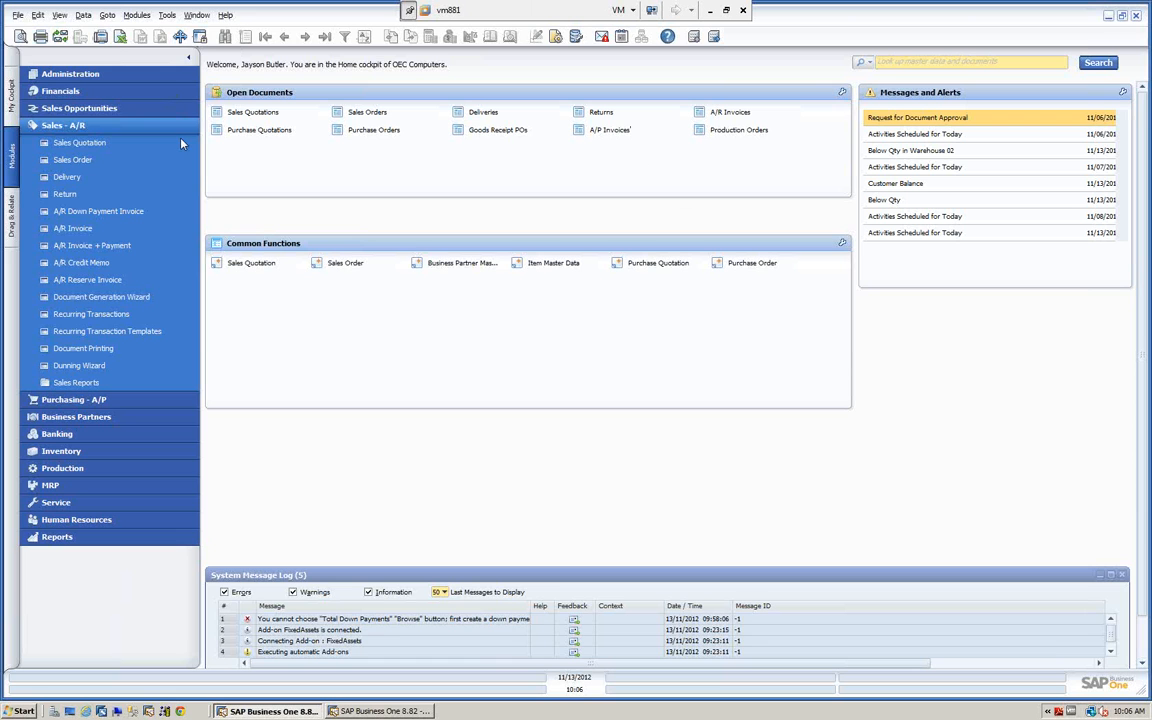
Collapse the Sales - A/R module, switch to the other SAP Business One client and look through its Drag & Relate and My Menu lists.
left_click(66, 126)
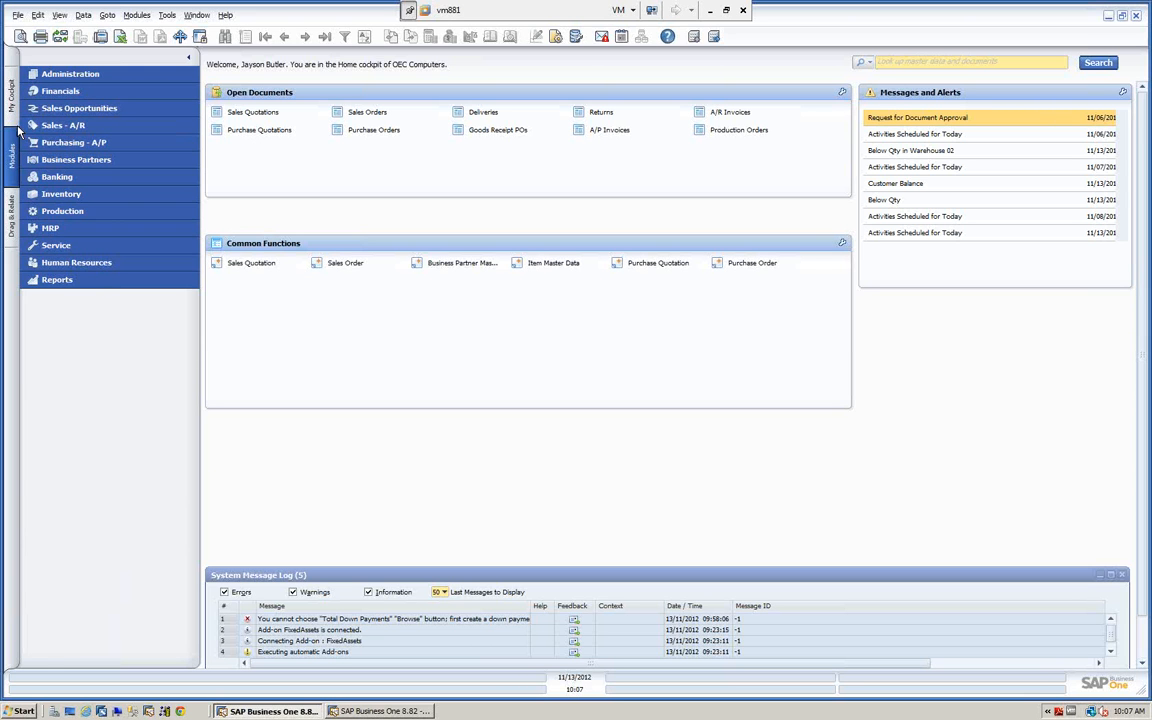
left_click(369, 711)
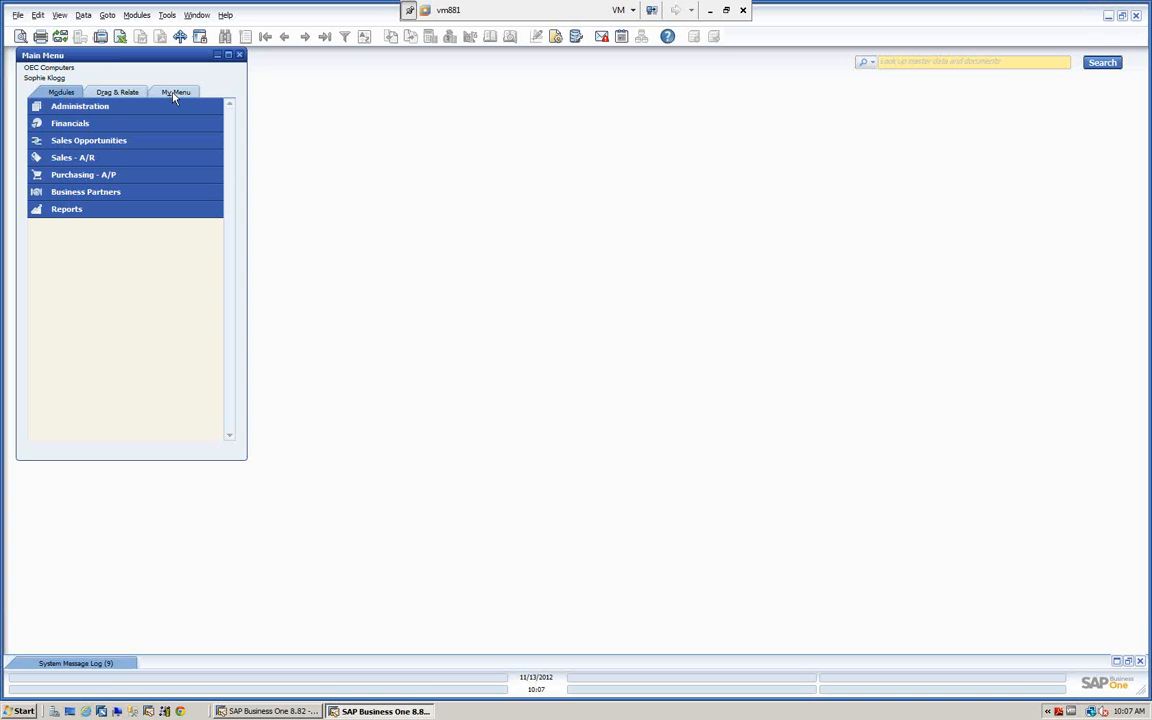
left_click(113, 93)
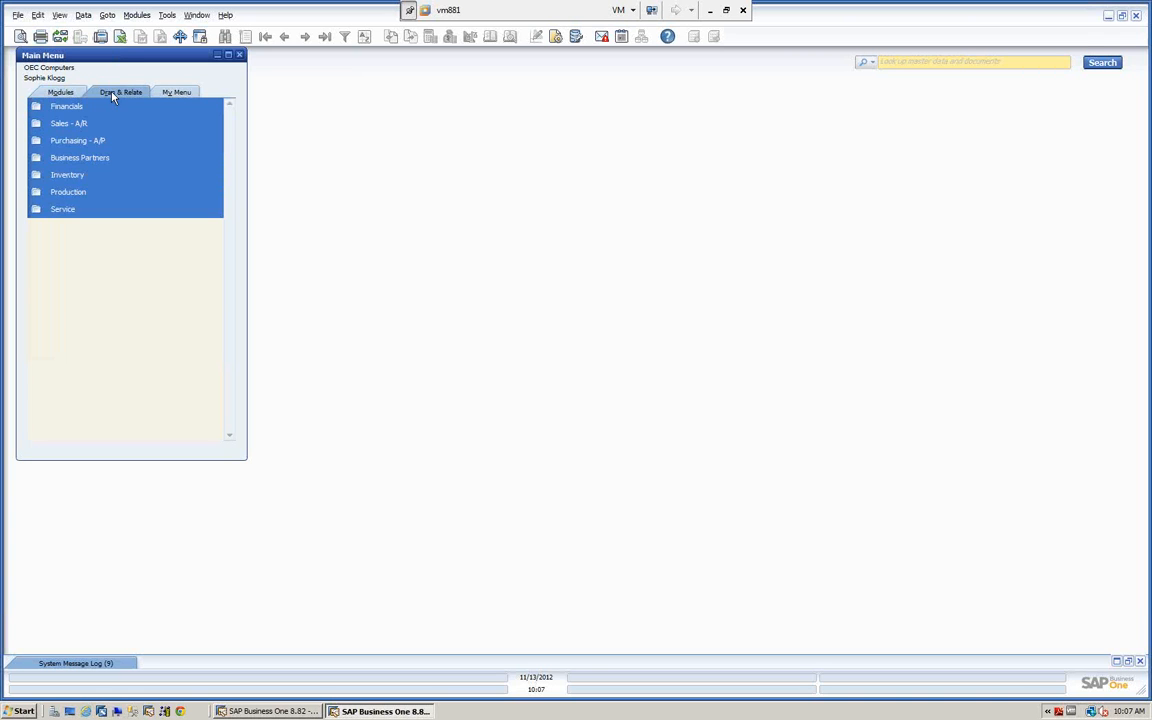
left_click(184, 93)
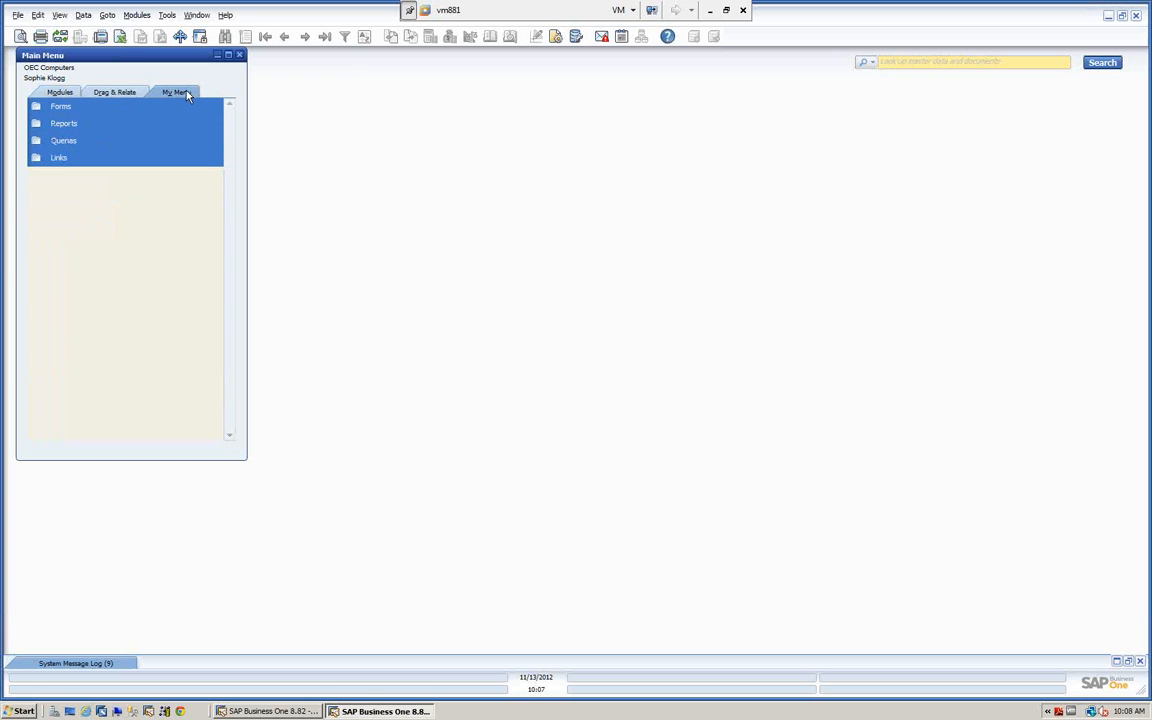
Expand Forms and Reports in My Menu, viewing the blank Sales Quotation form and the Open Items List and closing each one.
left_click(35, 108)
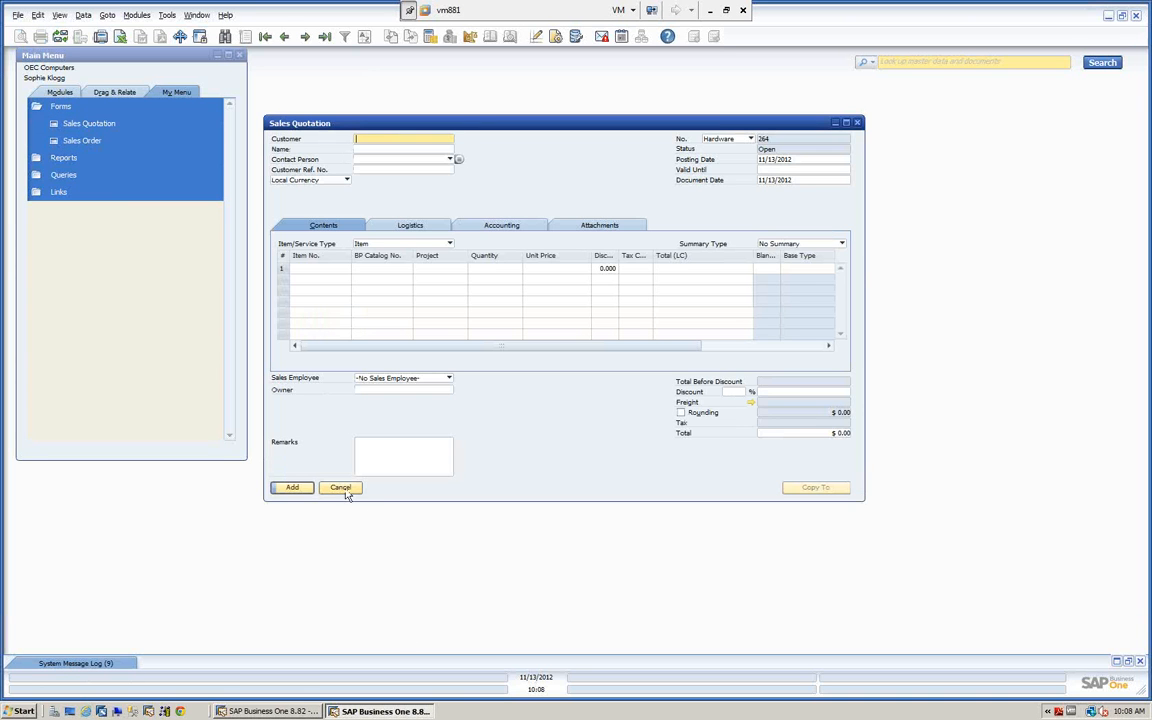
left_click(345, 490)
left_click(40, 160)
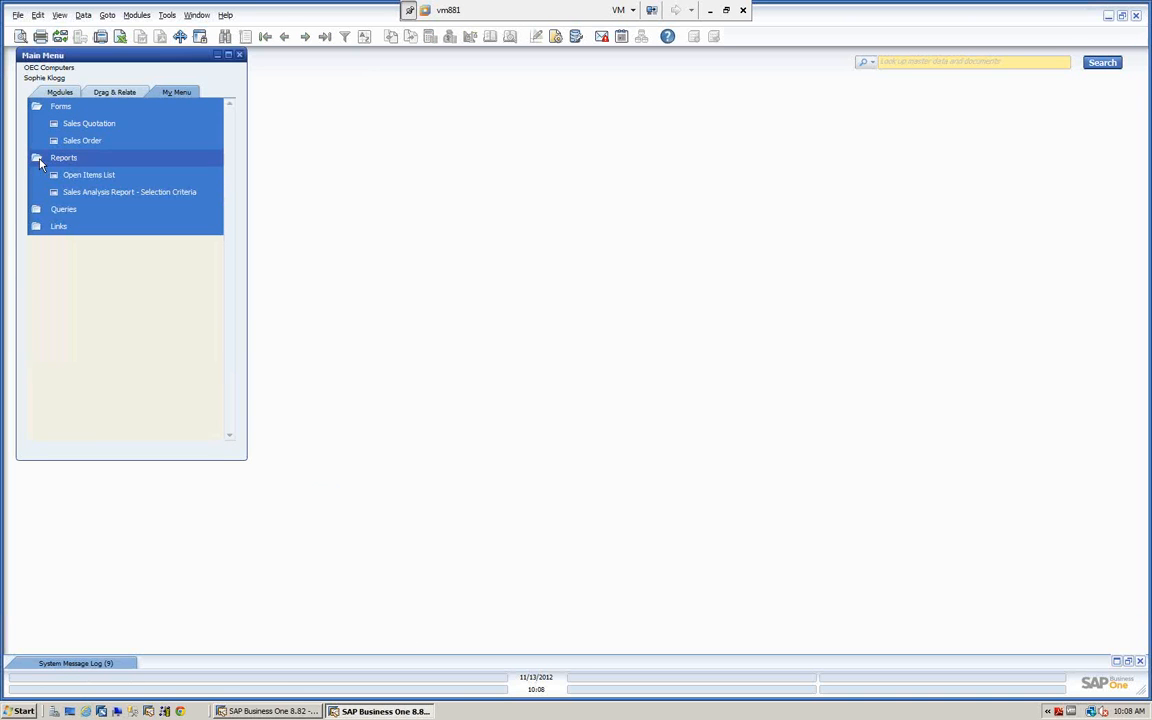
left_click(86, 174)
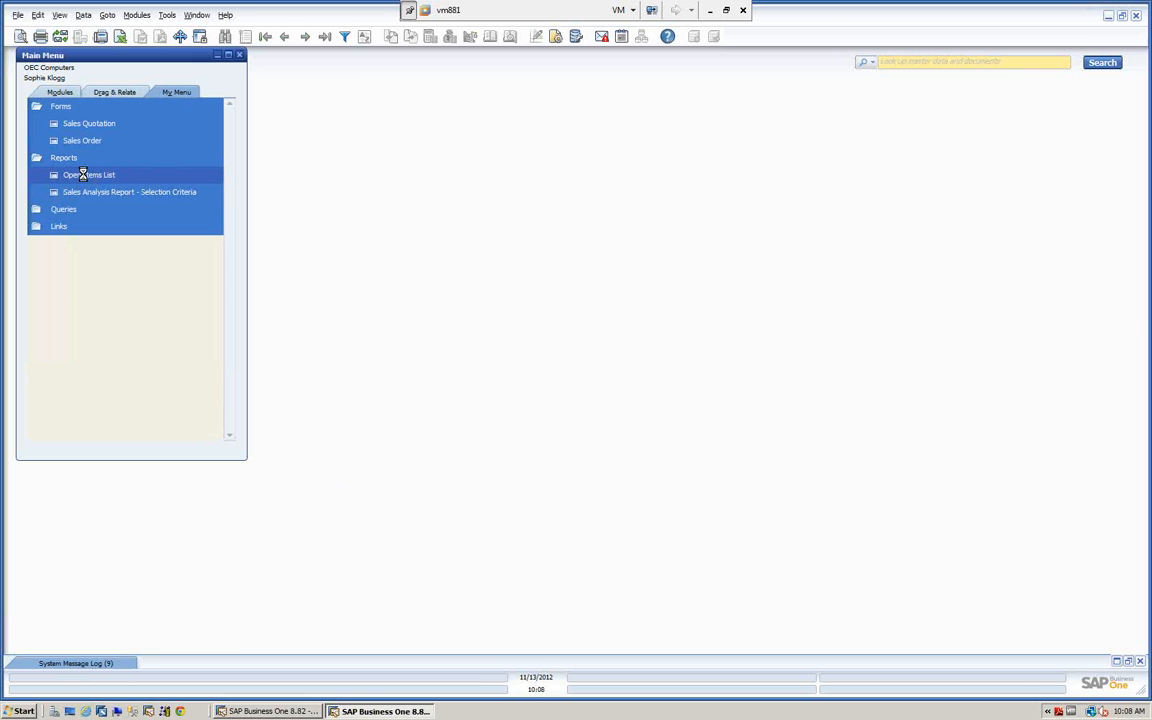
left_click(400, 341)
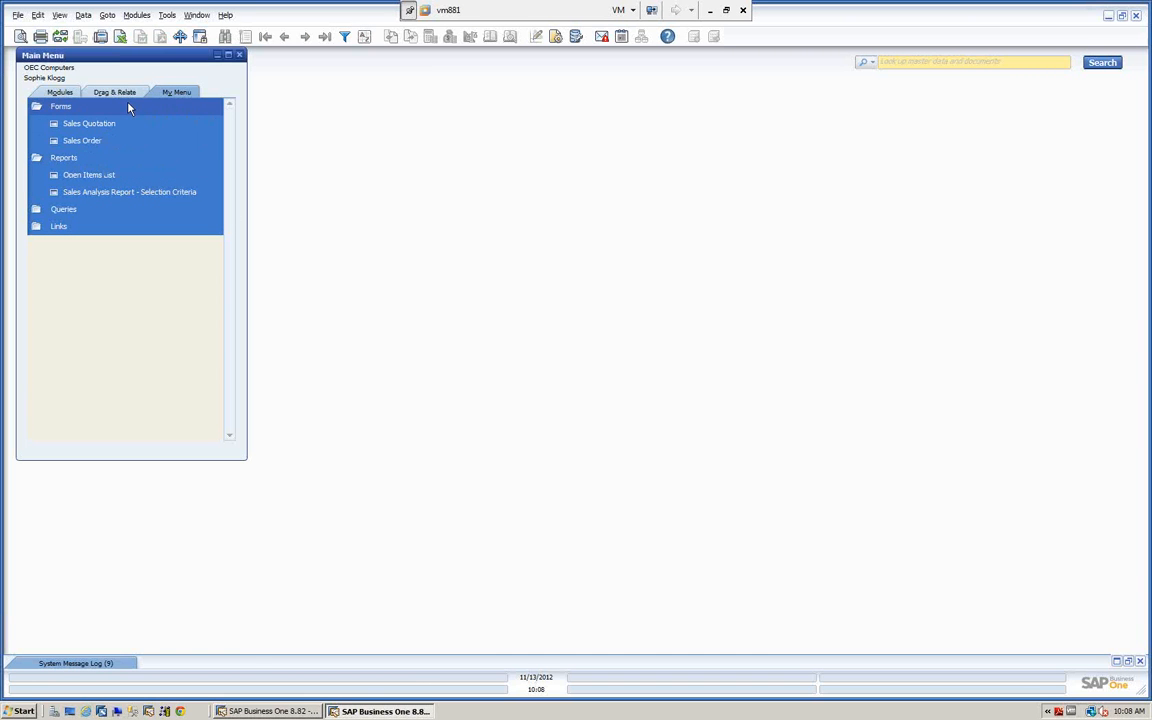
Switch back to the cockpit-enabled client and view its Drag & Relate list and My Cockpit widget gallery.
left_click(262, 710)
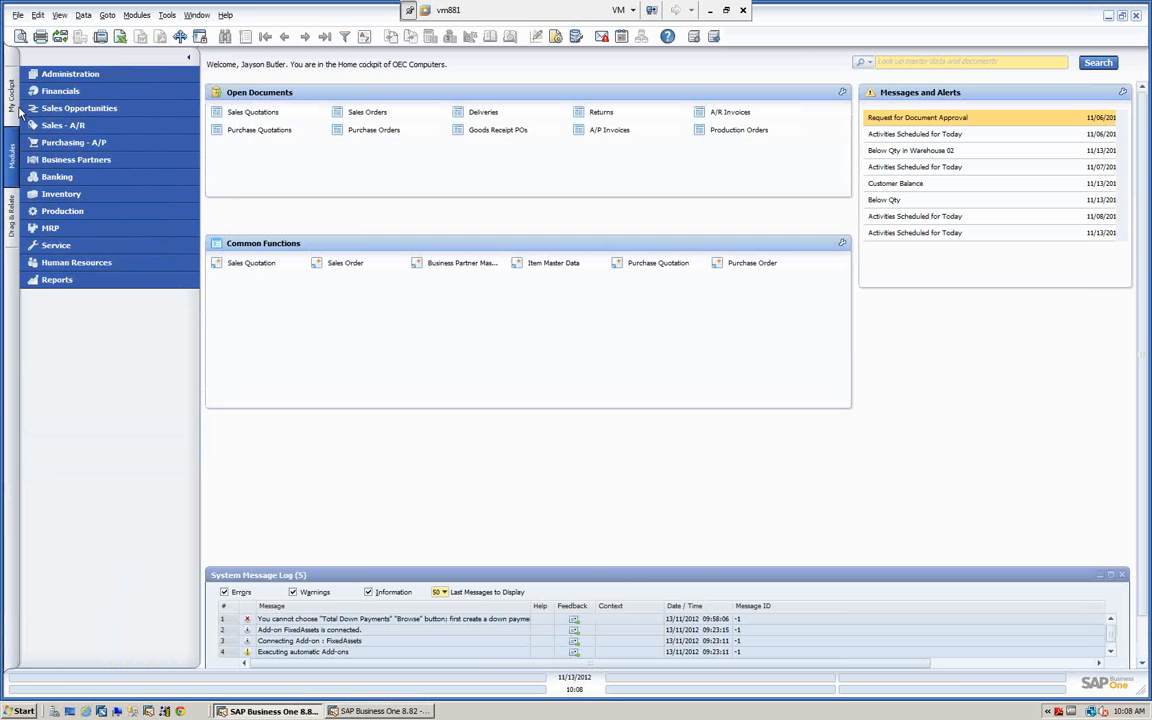
left_click(12, 212)
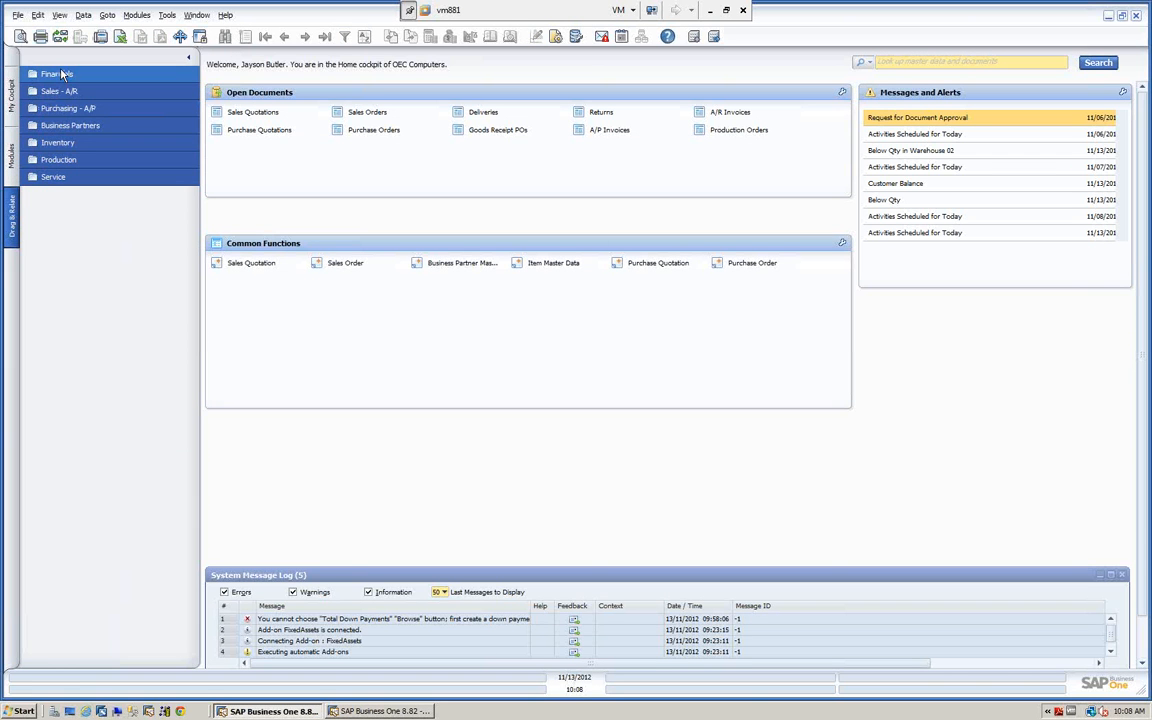
left_click(12, 100)
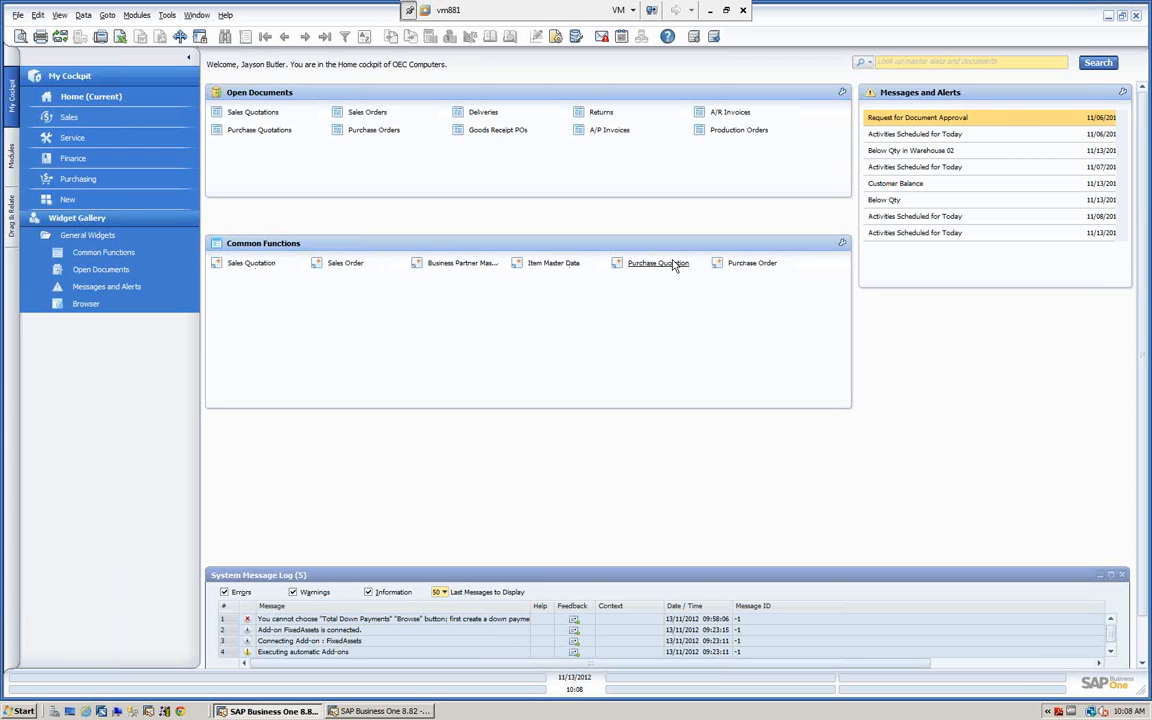
View the blank Sales Quotation and a maximized Sales Order form from the Common Functions widget, closing each one.
left_click(251, 263)
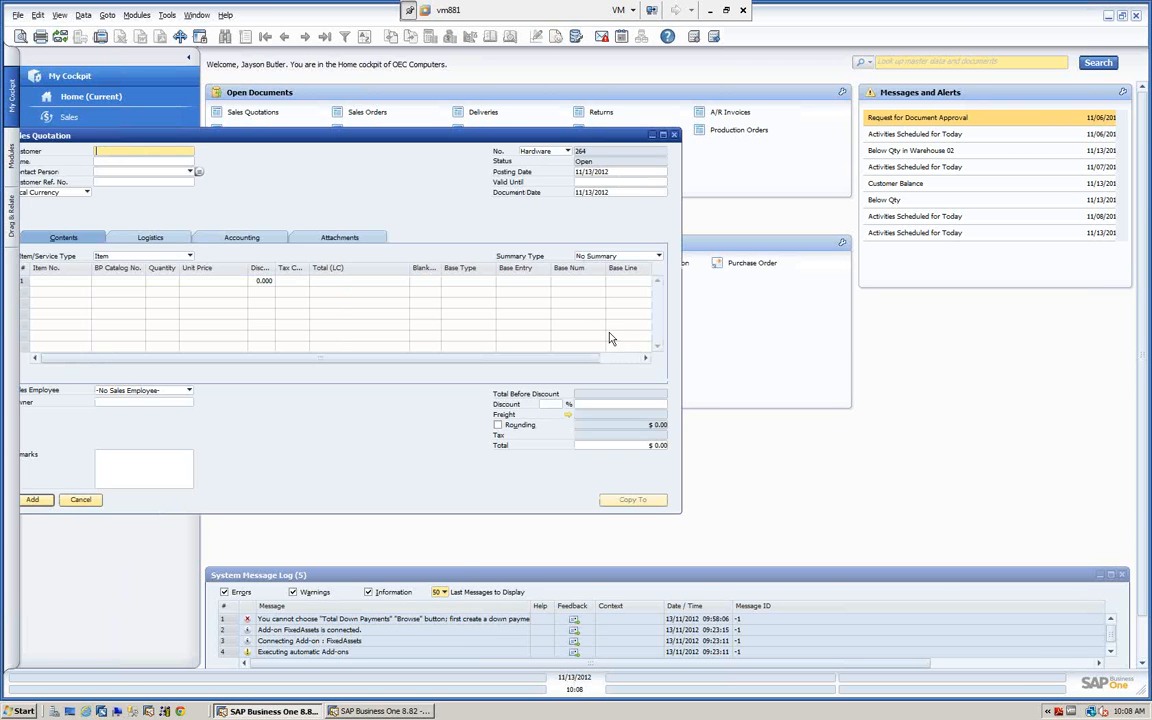
left_click(674, 135)
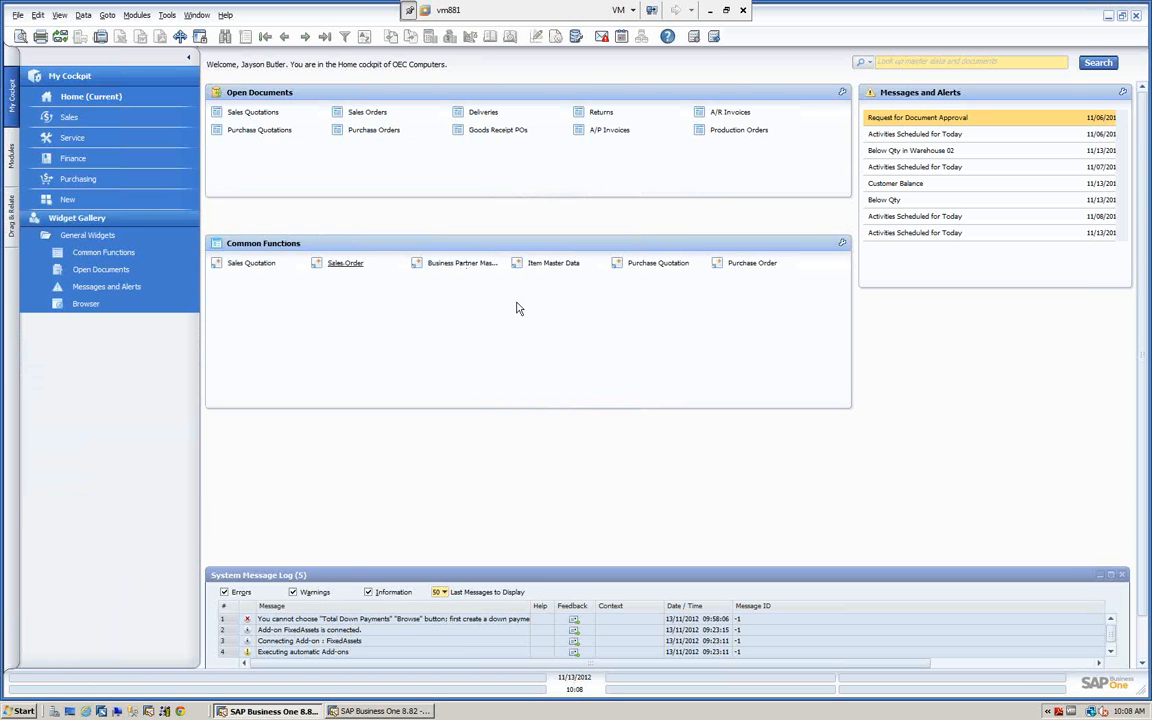
left_click(335, 263)
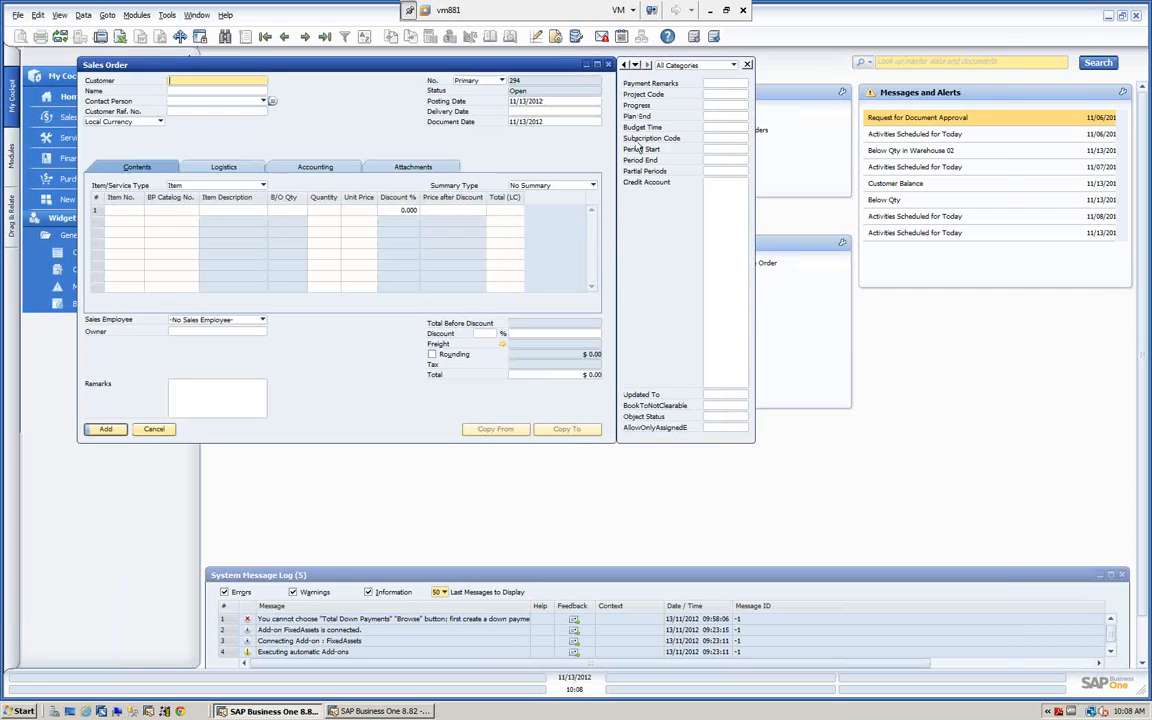
left_click(598, 65)
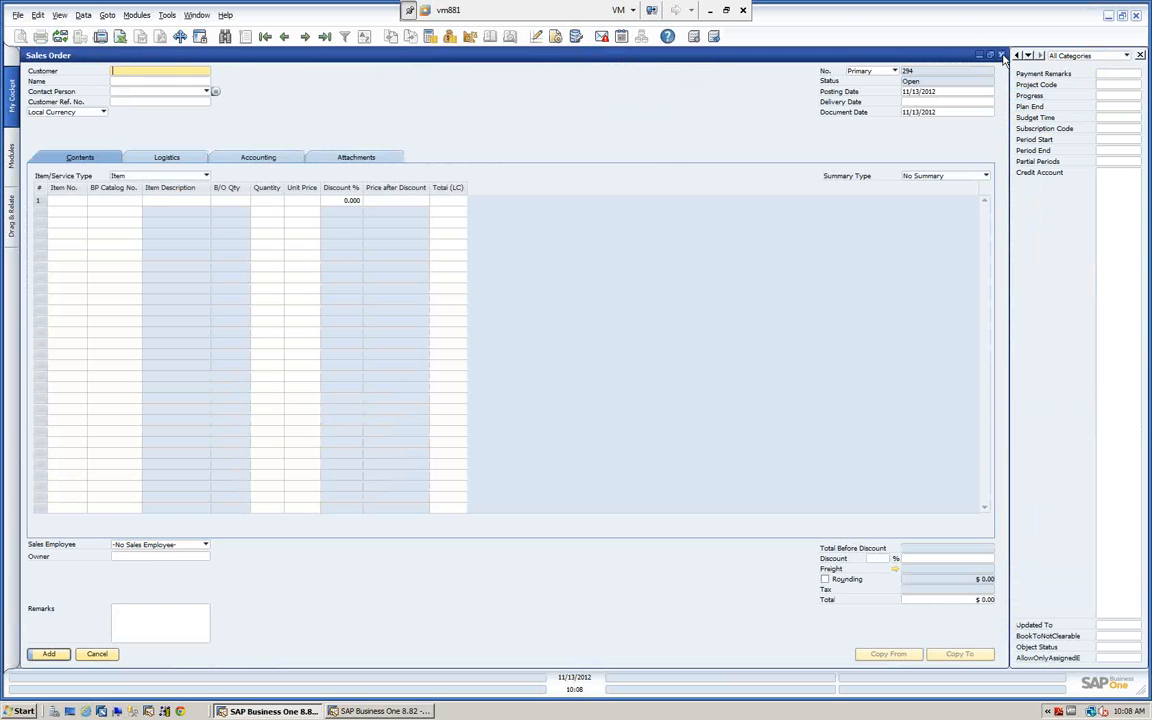
left_click(1001, 56)
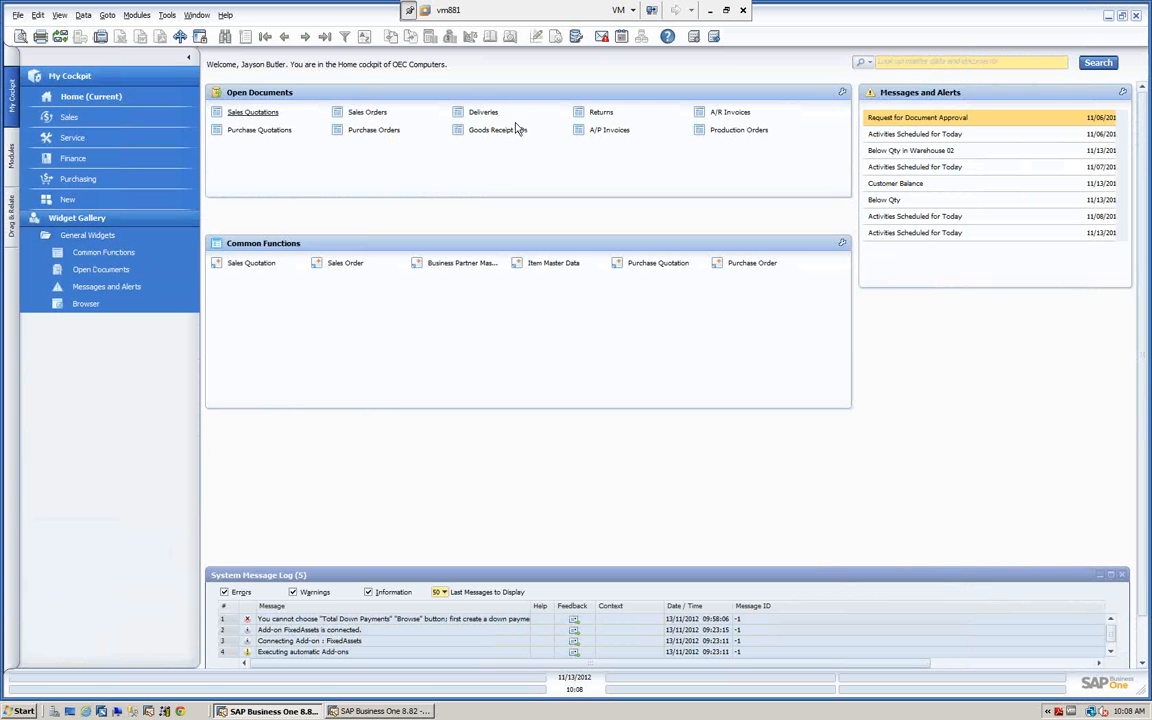
Review the open sales quotations and open sales orders from the Open Documents widget, closing each list.
left_click(258, 112)
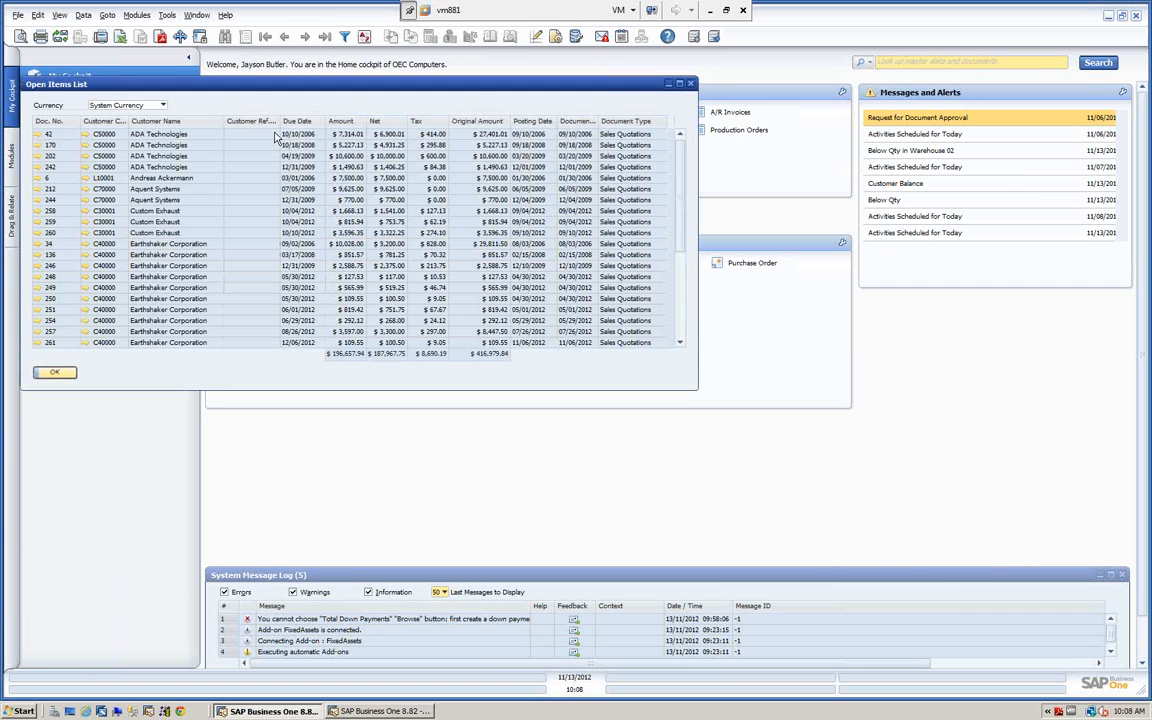
left_click(70, 374)
left_click(369, 114)
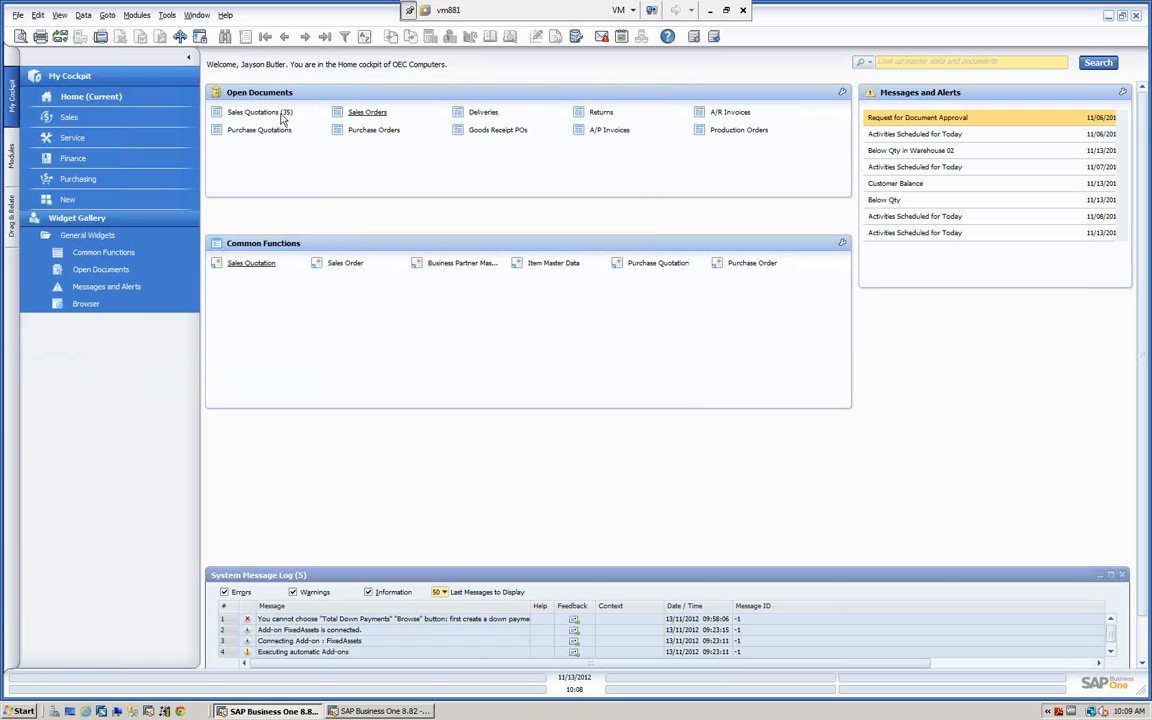
left_click(370, 114)
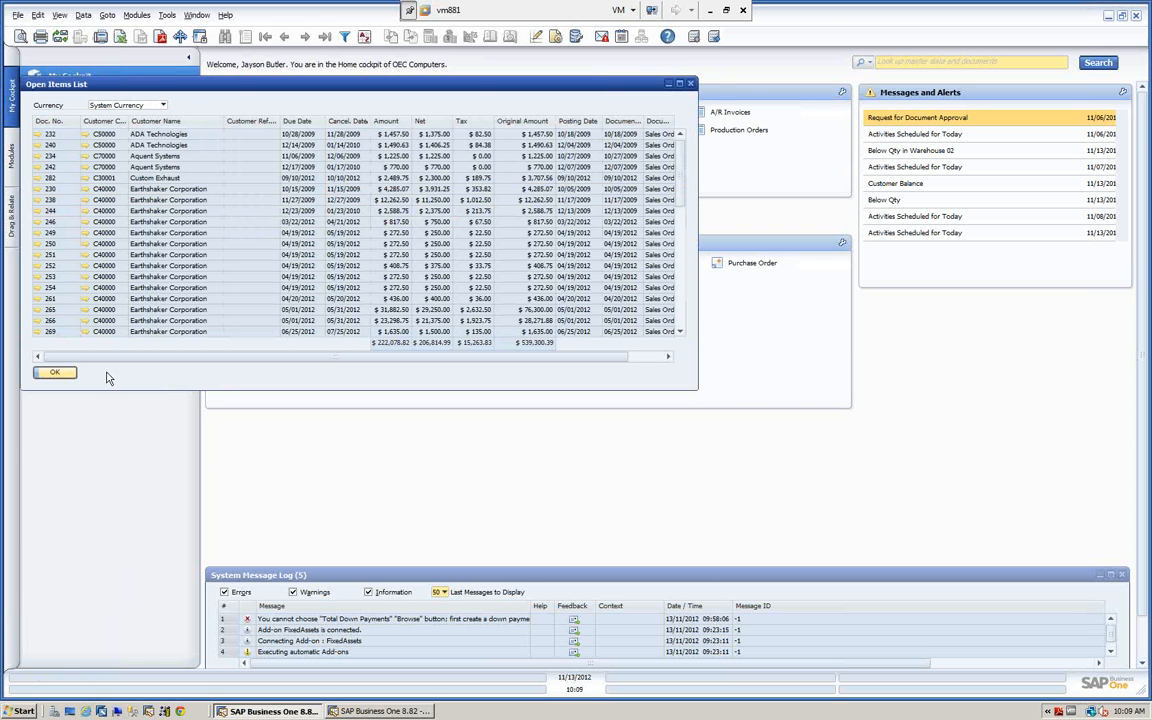
left_click(55, 373)
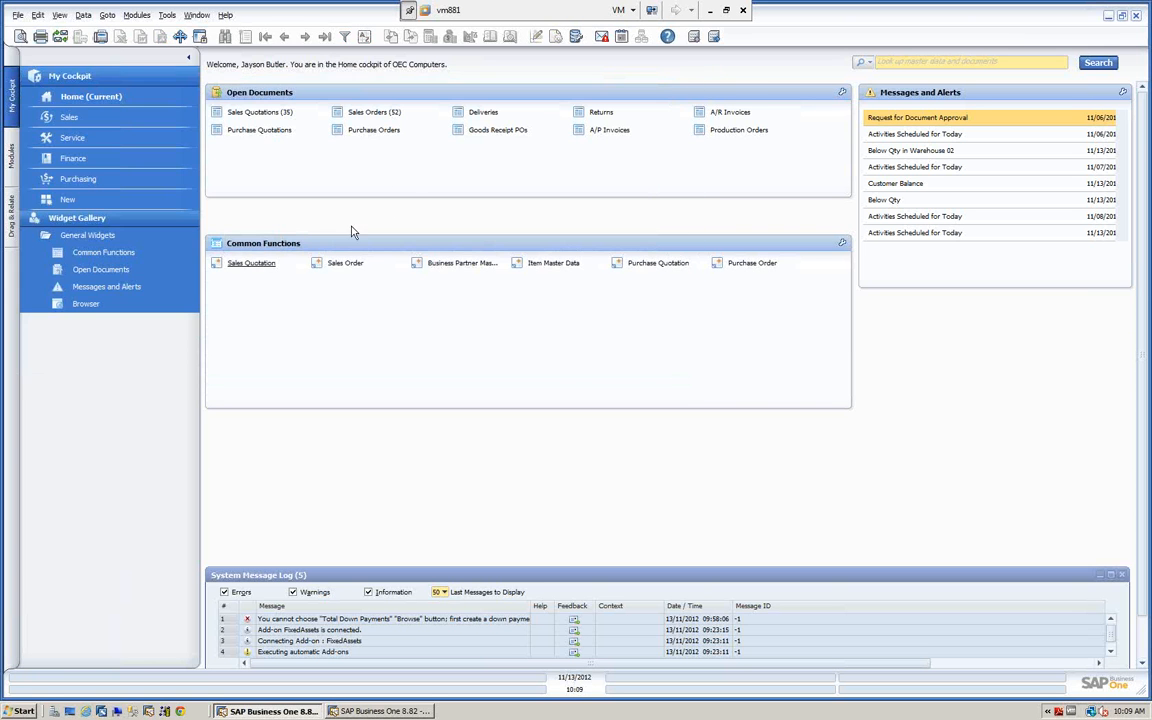
Check the open deliveries, returns and A/R invoices from the Open Documents widget, closing the lists that open.
left_click(486, 118)
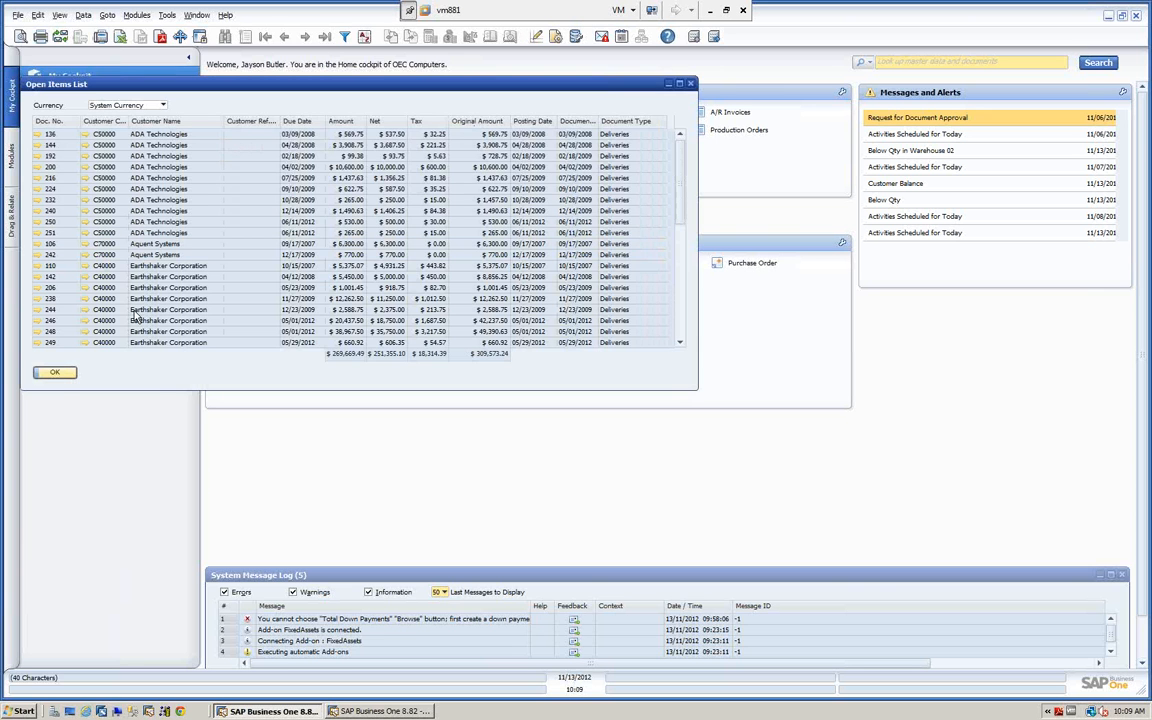
left_click(52, 373)
left_click(601, 112)
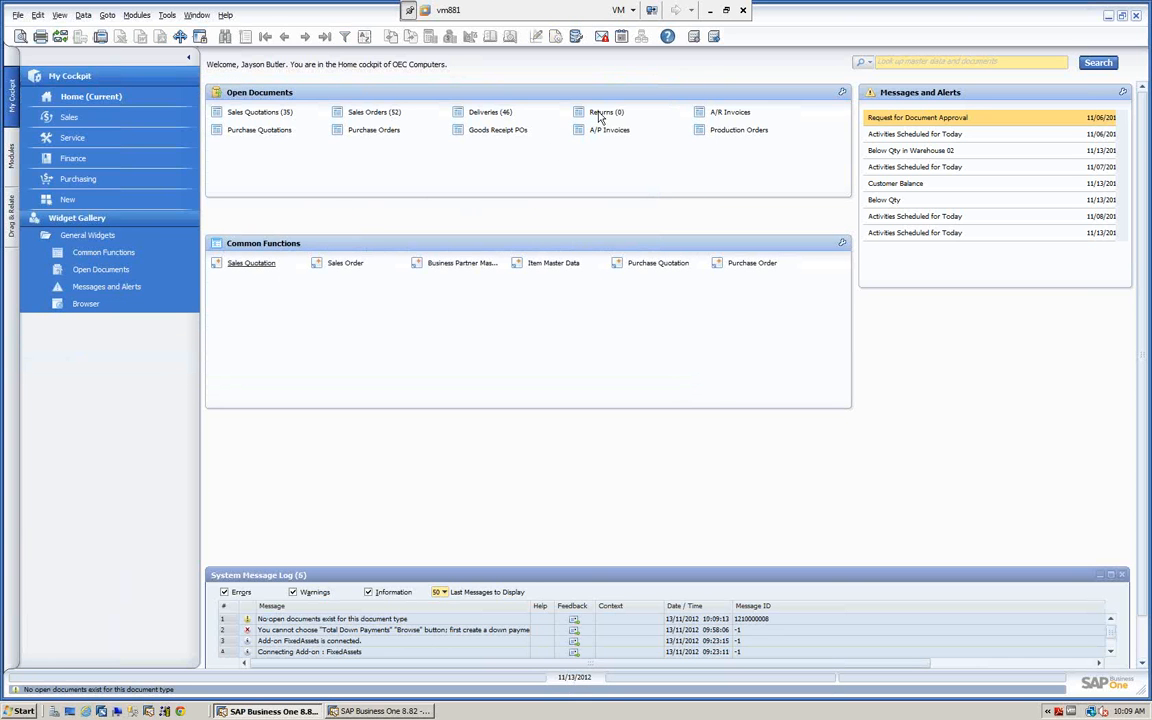
left_click(727, 116)
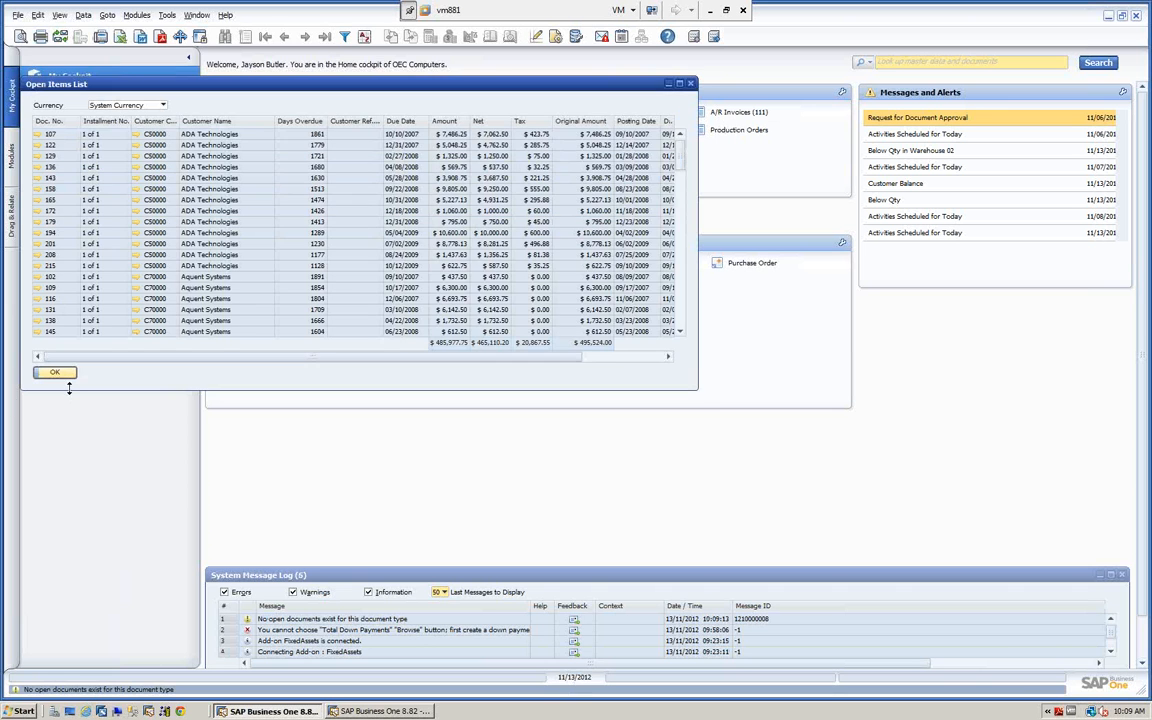
left_click(55, 373)
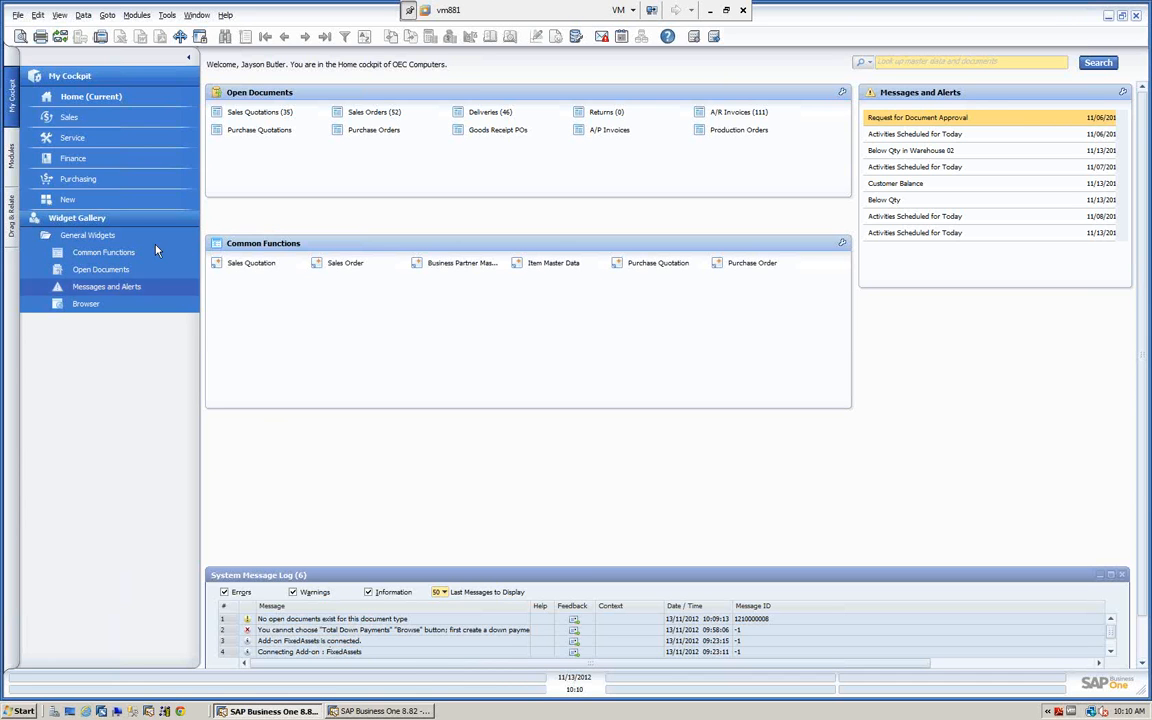
Show the module list and examine the File commands and the View options, including Pickers Display and Indicator Display.
left_click(12, 157)
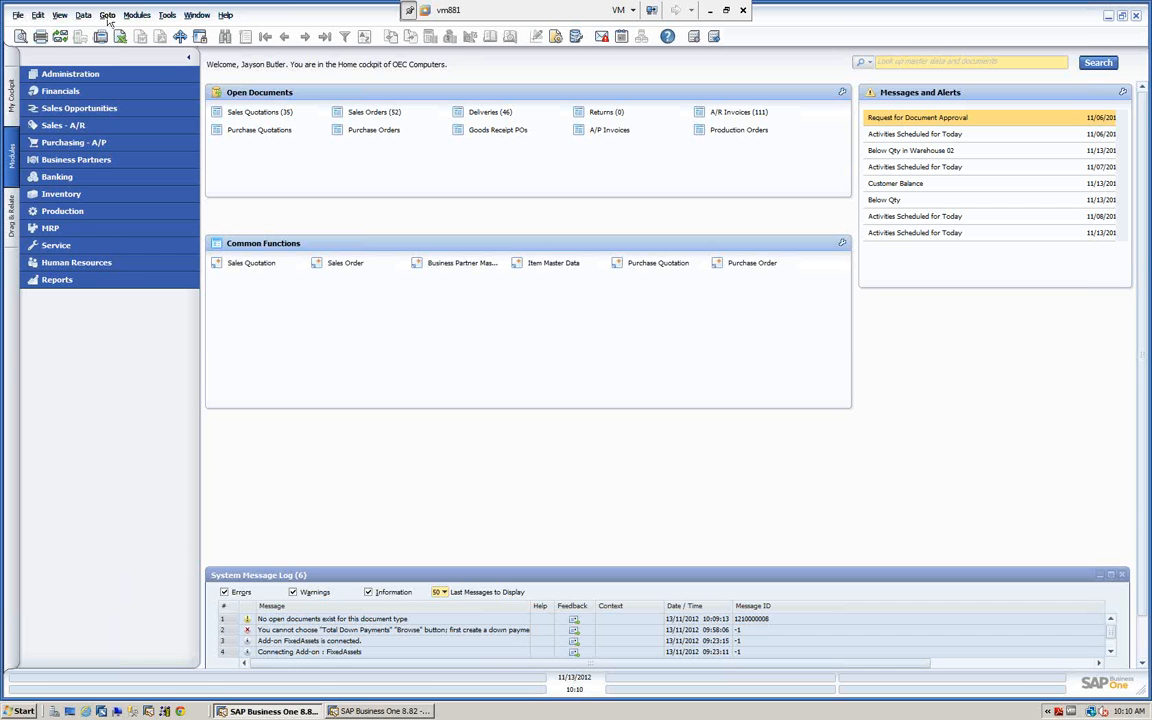
left_click(17, 15)
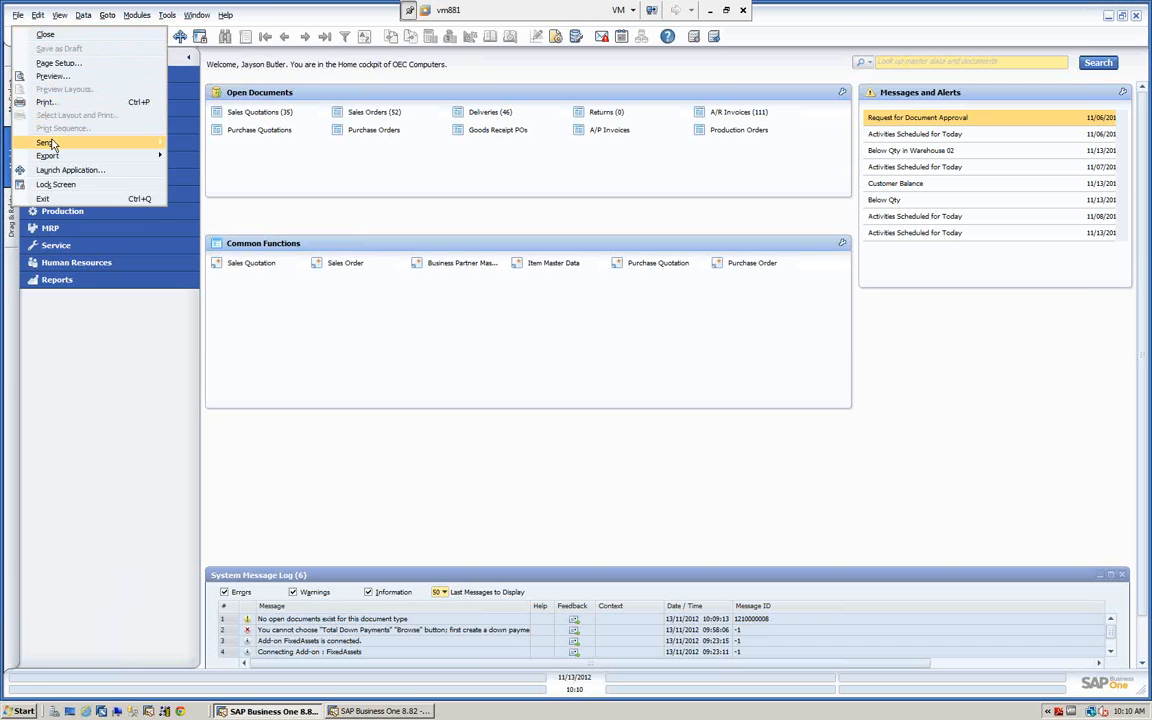
mouse_move(53, 146)
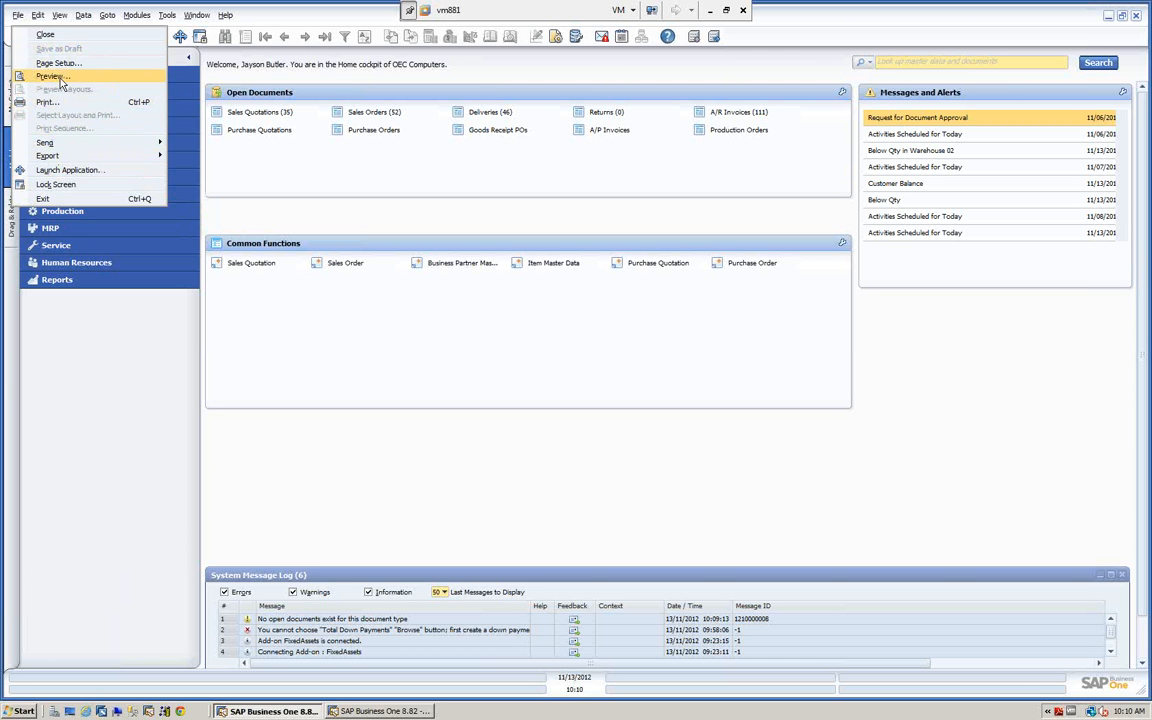
mouse_move(44, 17)
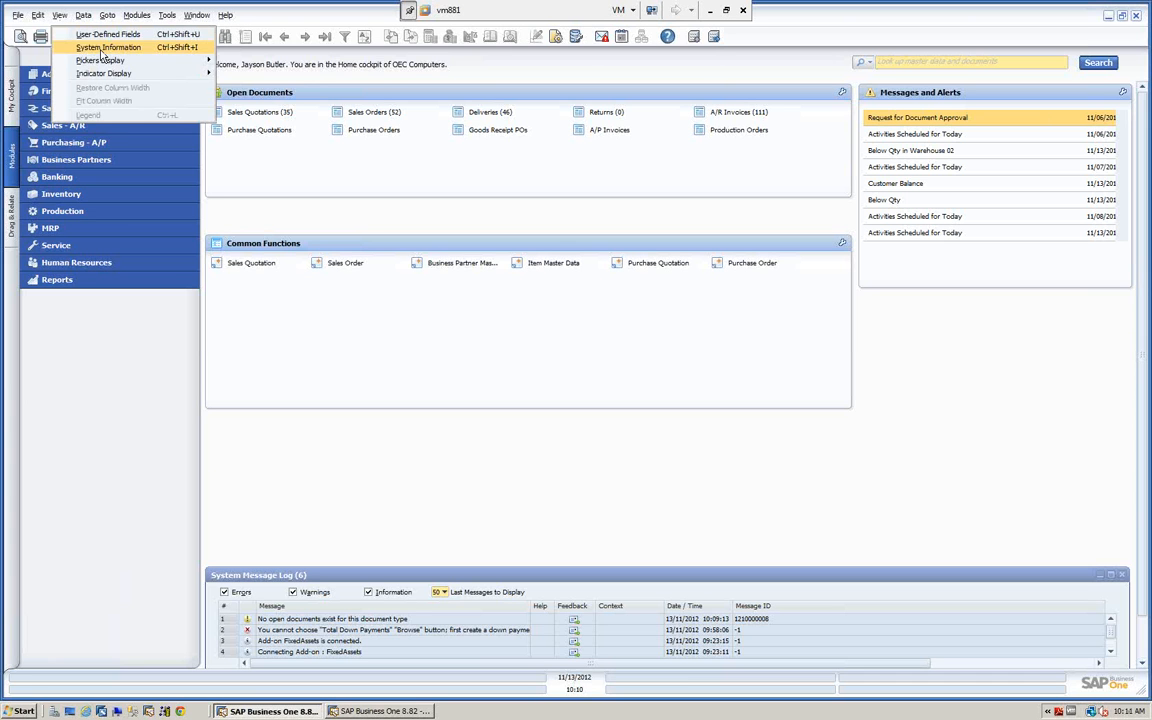
mouse_move(106, 64)
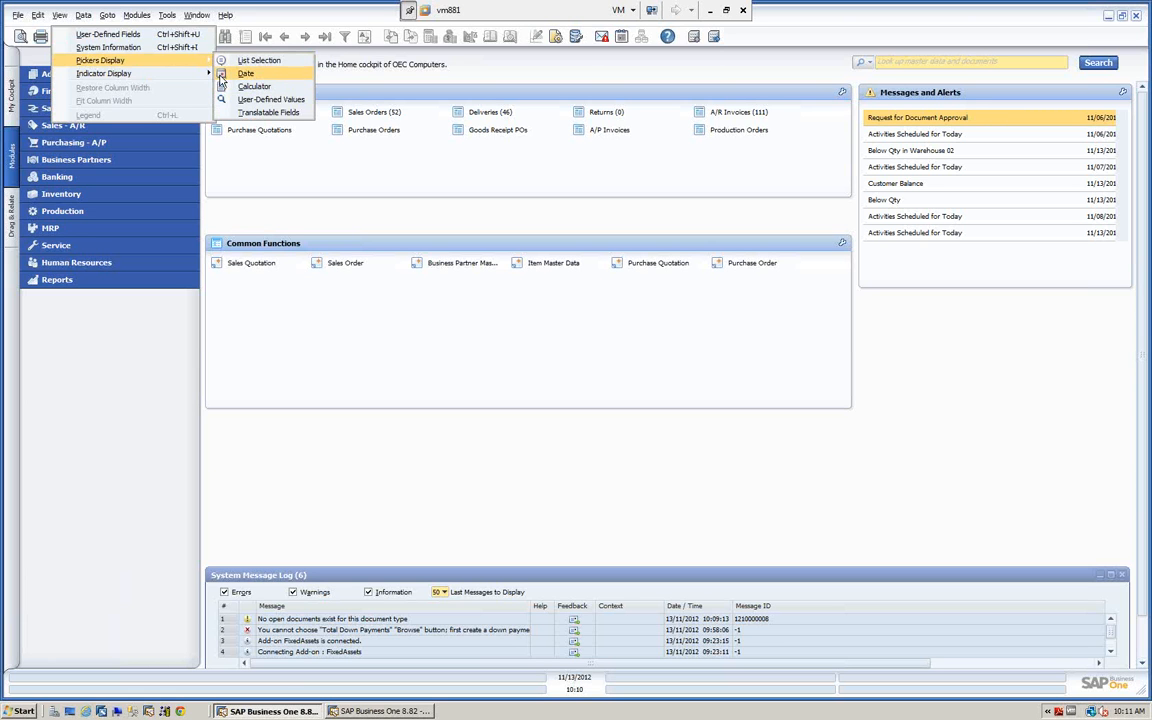
mouse_move(148, 75)
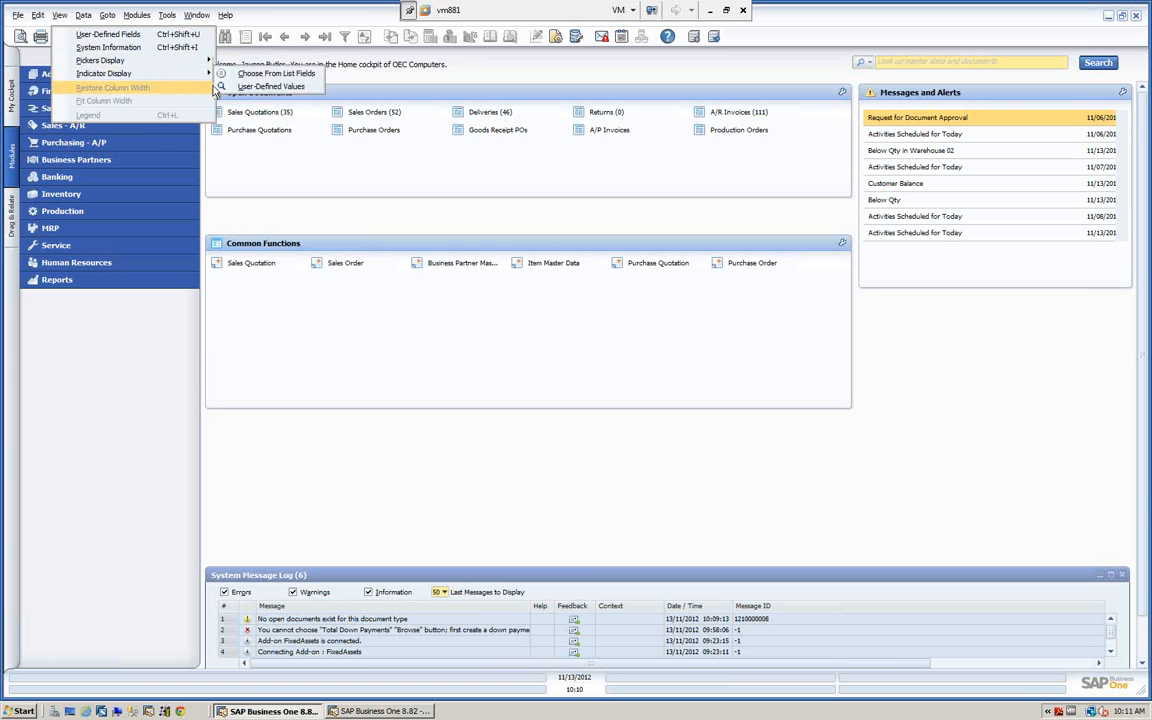
Compare the Sales - A/R entries in the module list with the same entries under the Modules commands.
mouse_move(137, 18)
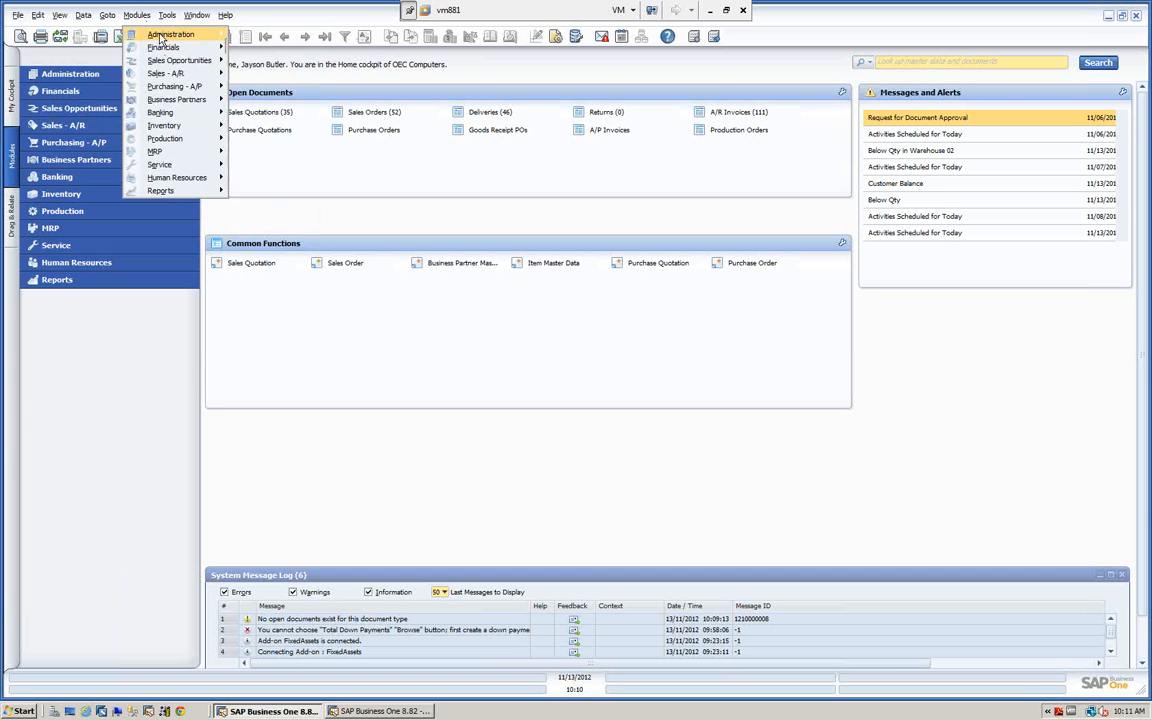
left_click(67, 127)
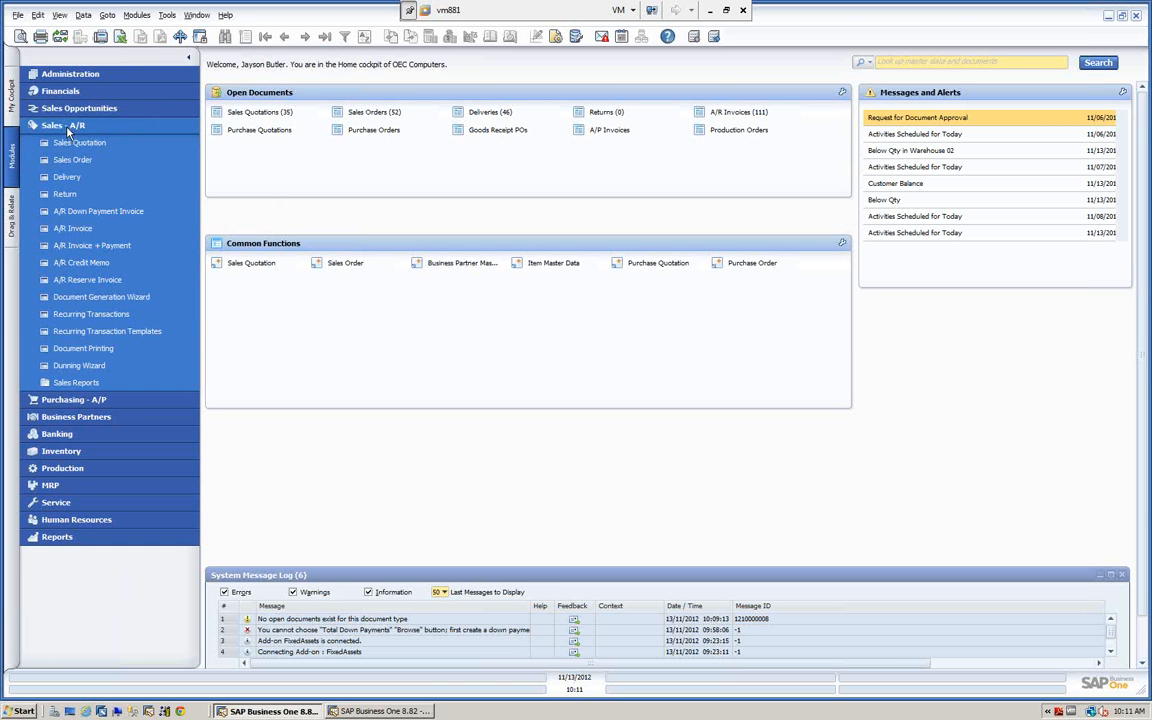
left_click(62, 125)
left_click(137, 15)
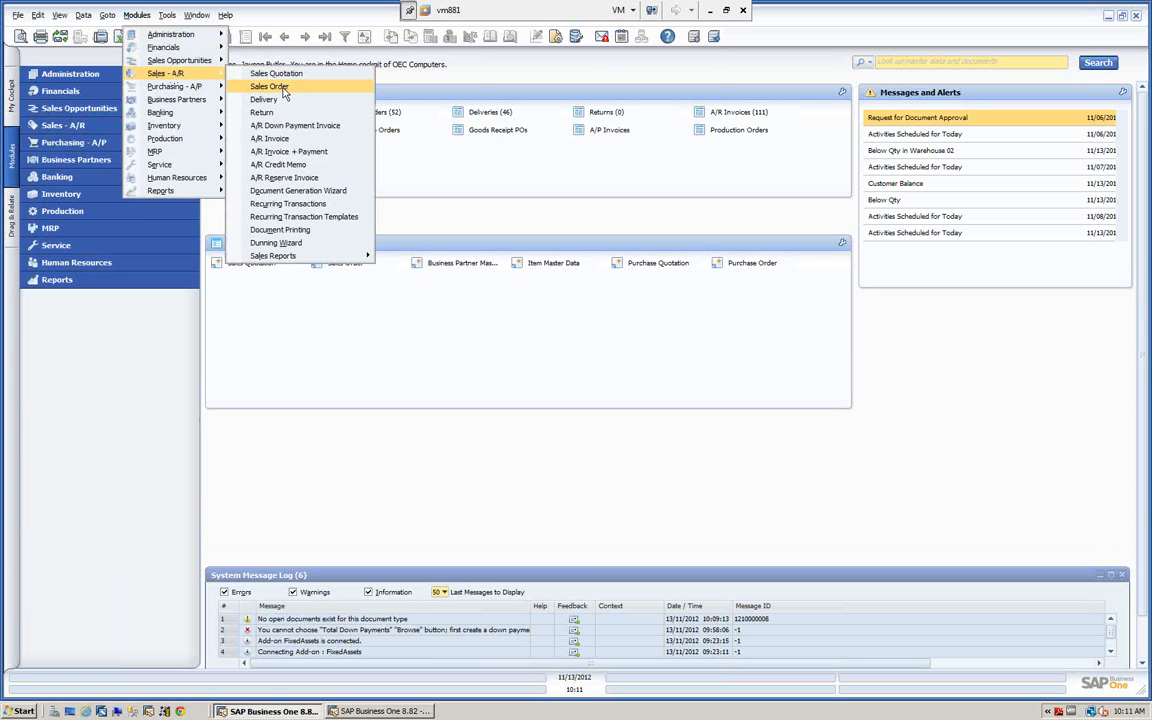
Examine the Tools commands, including Queries, My Shortcuts, User-Defined Windows and the Cockpit options.
mouse_move(160, 15)
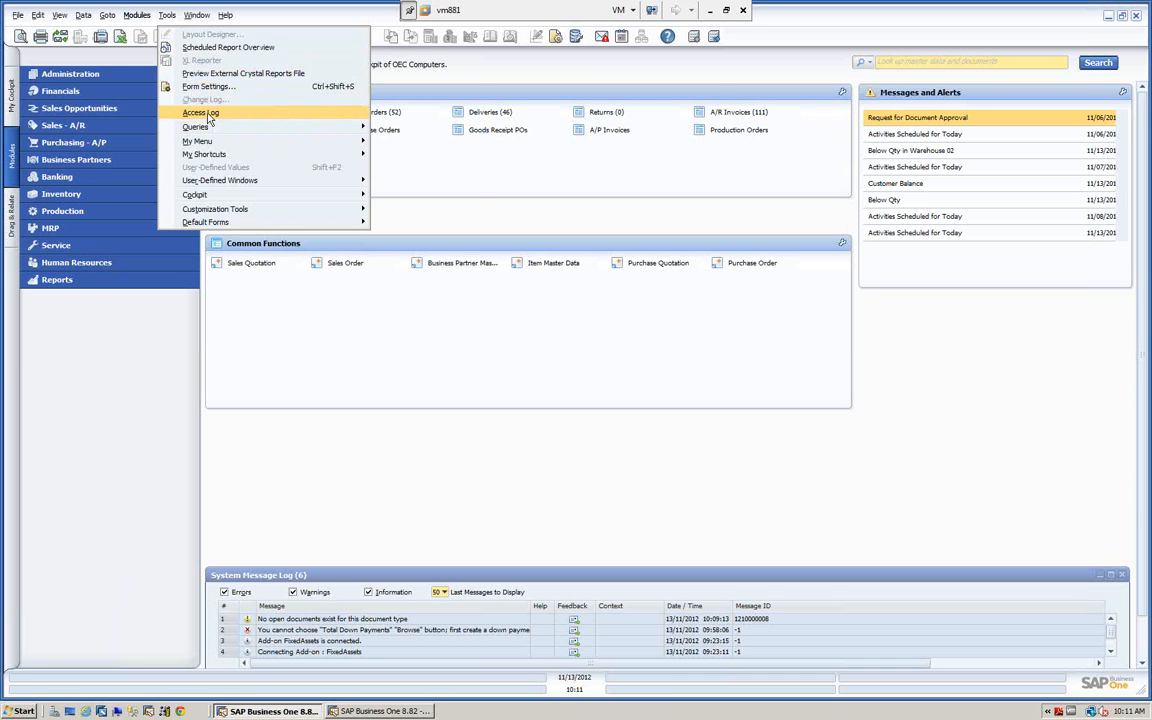
mouse_move(210, 127)
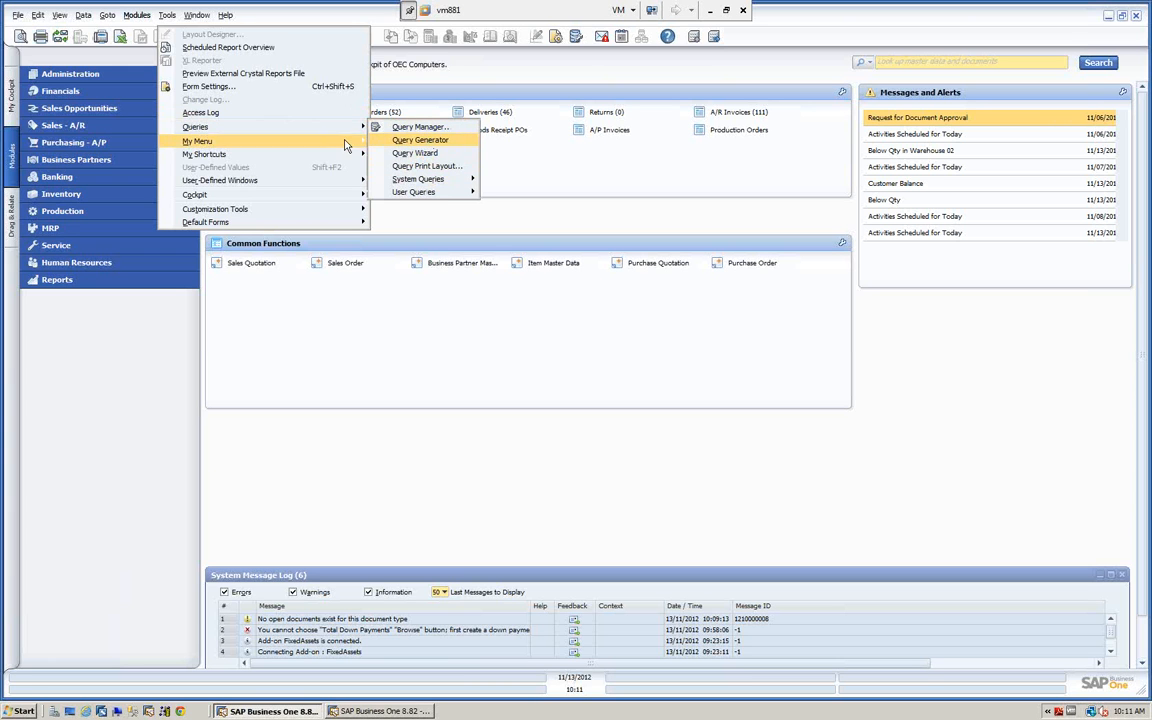
mouse_move(220, 148)
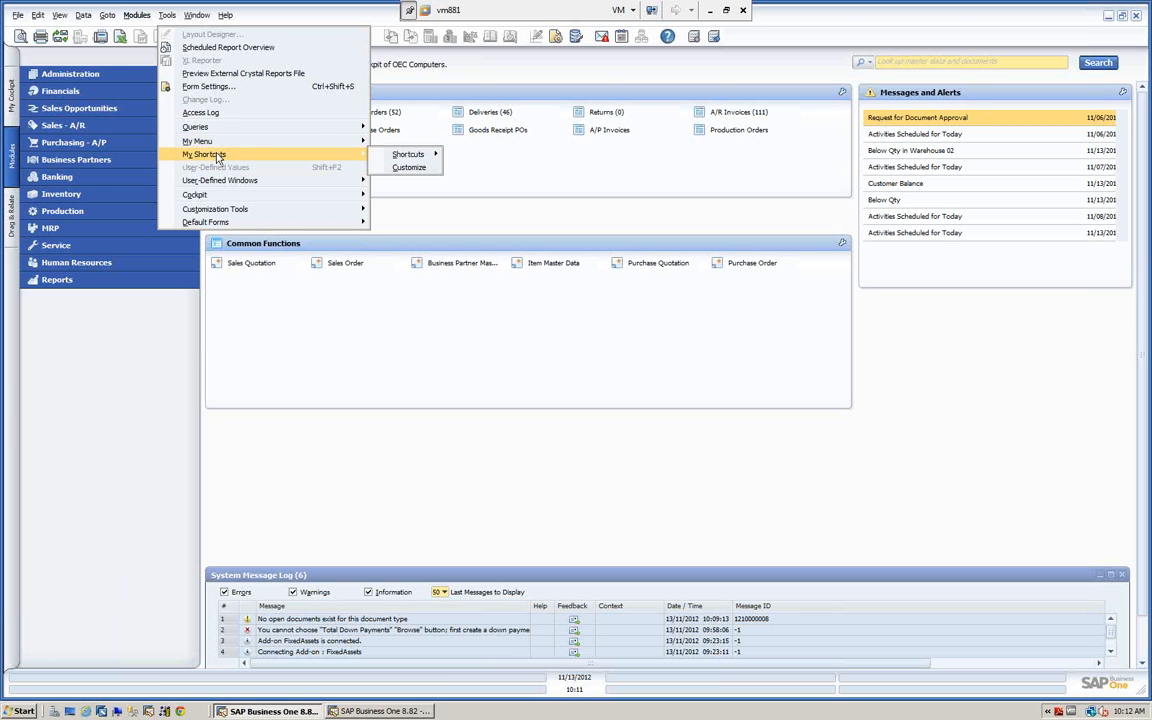
mouse_move(412, 157)
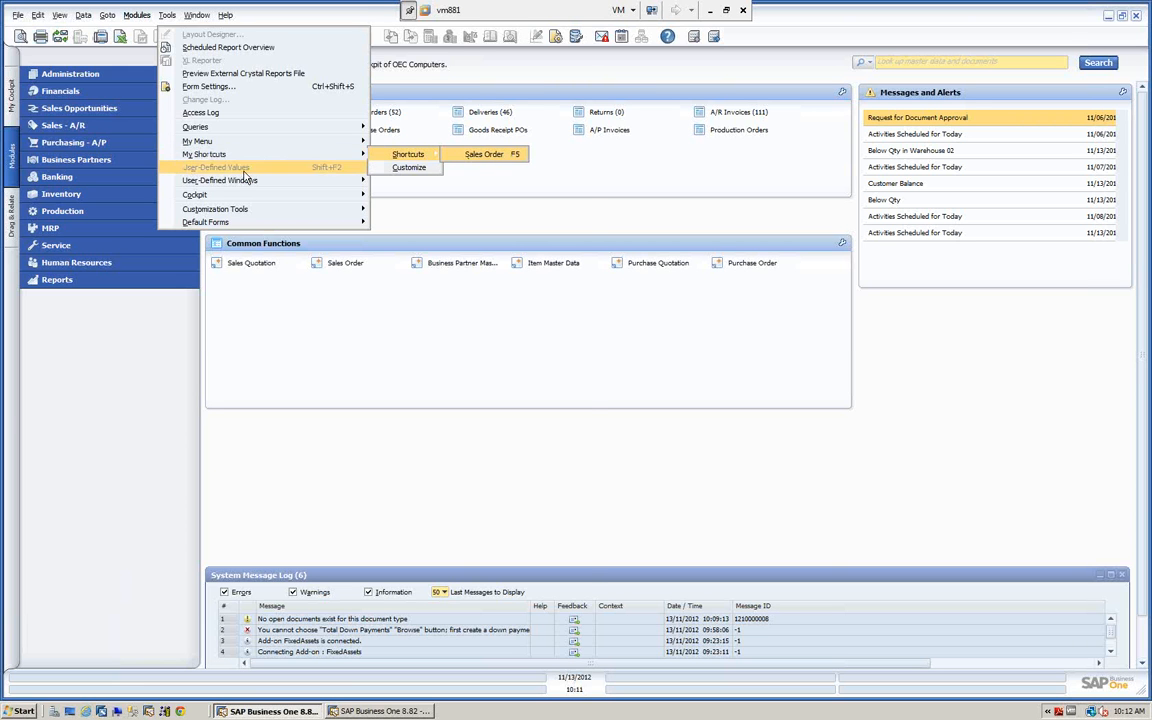
mouse_move(233, 182)
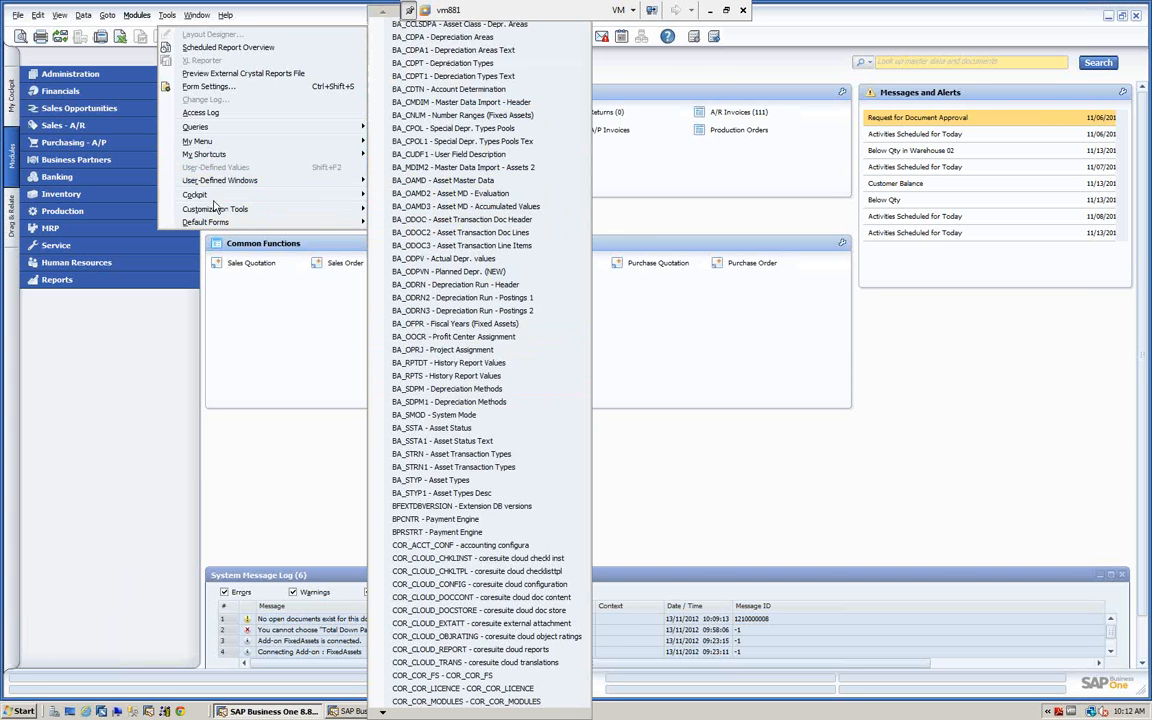
mouse_move(207, 198)
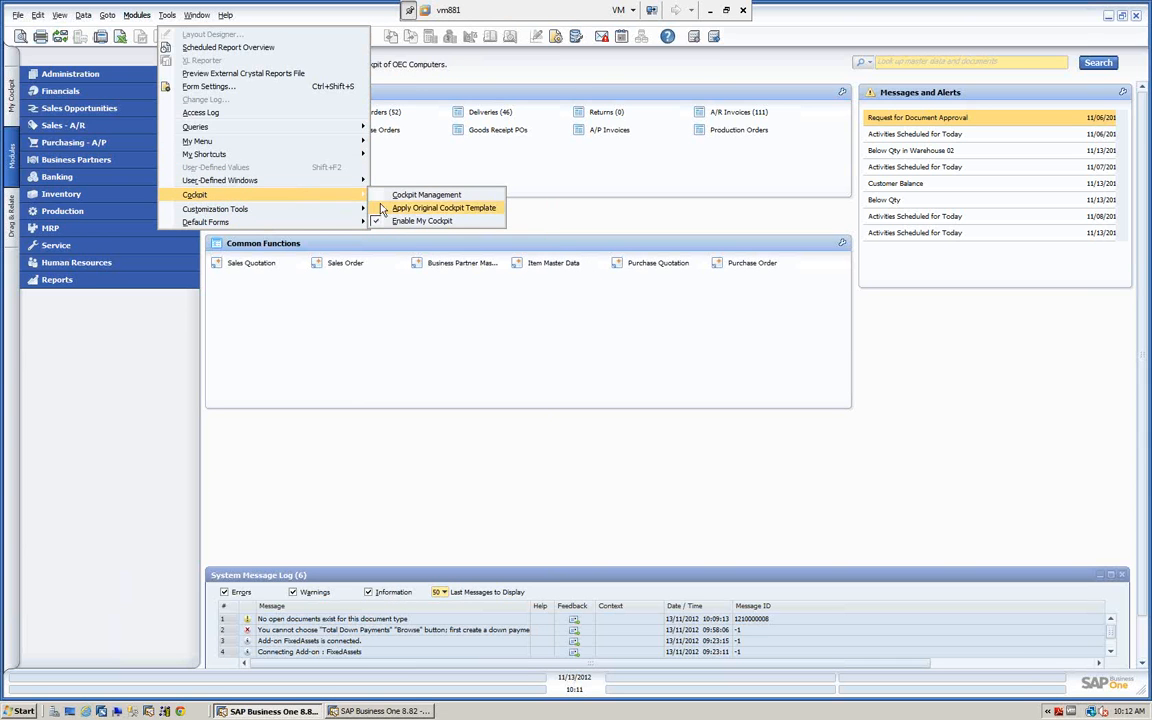
left_click(460, 66)
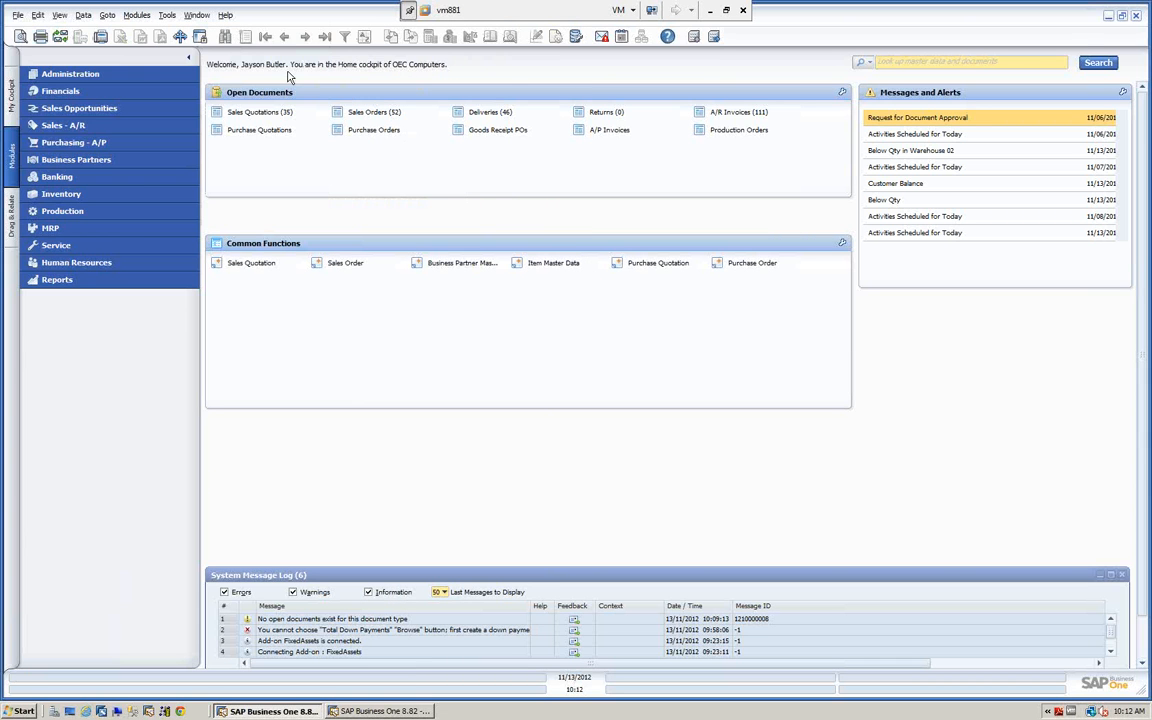
Check the Enable My Cockpit option, and switch to the classic main menu session to look at its Tools commands.
left_click(166, 15)
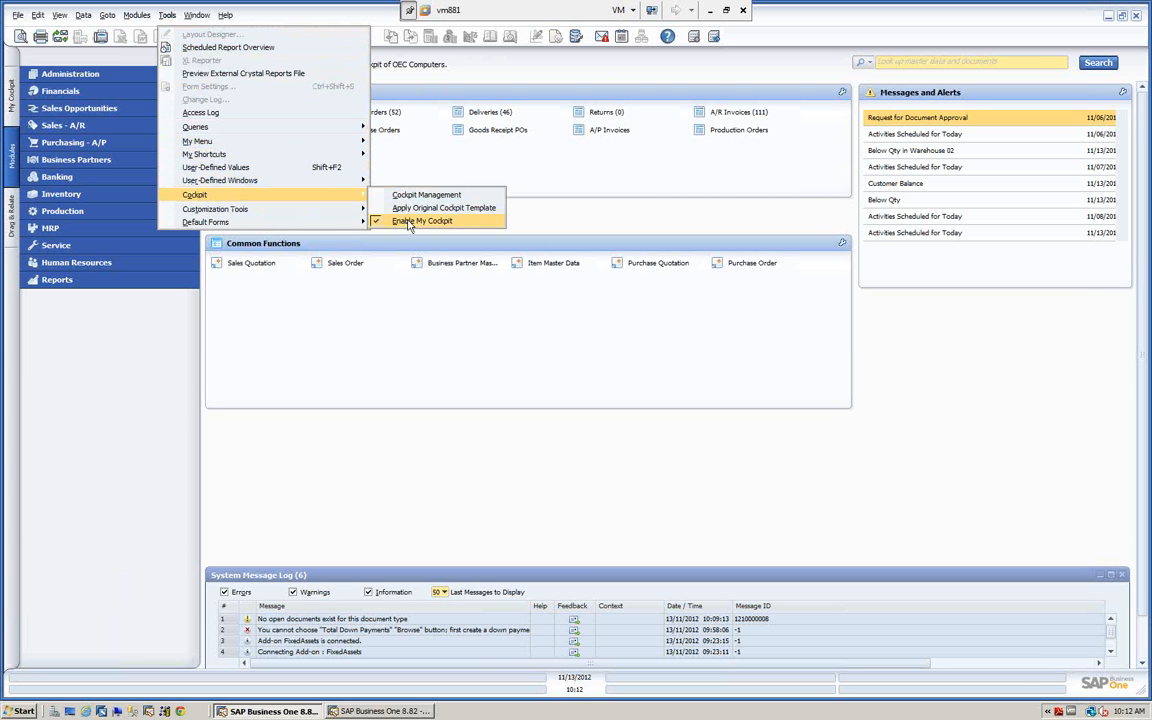
left_click(387, 711)
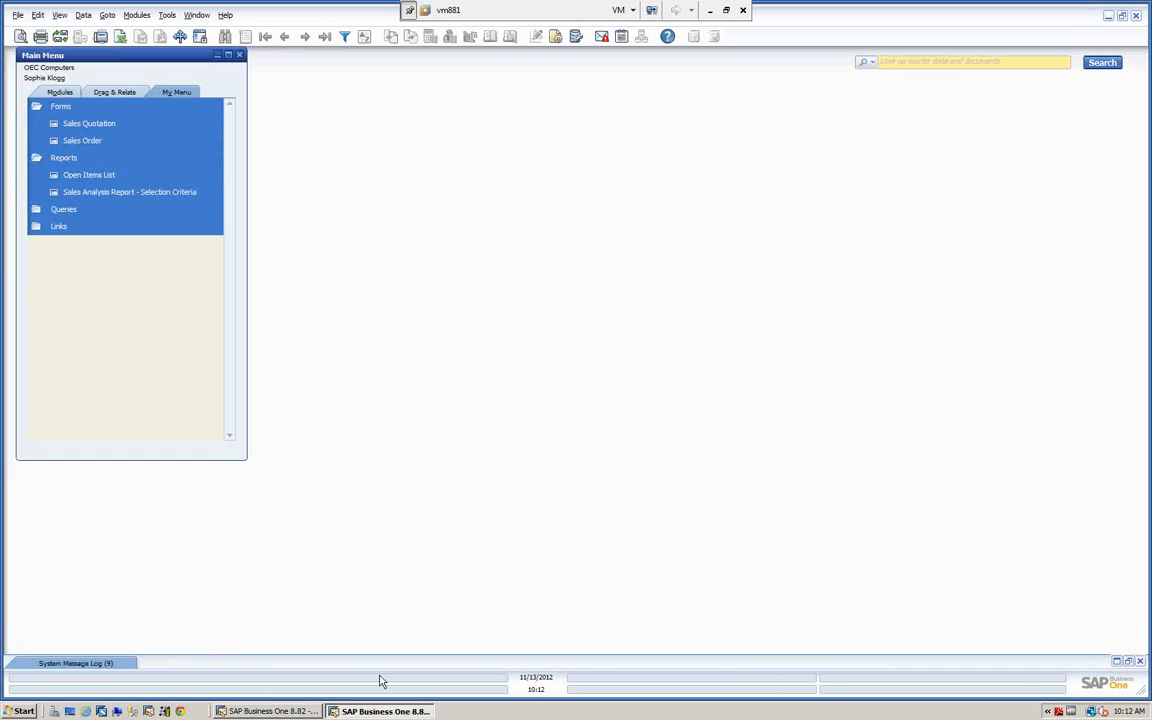
left_click(167, 16)
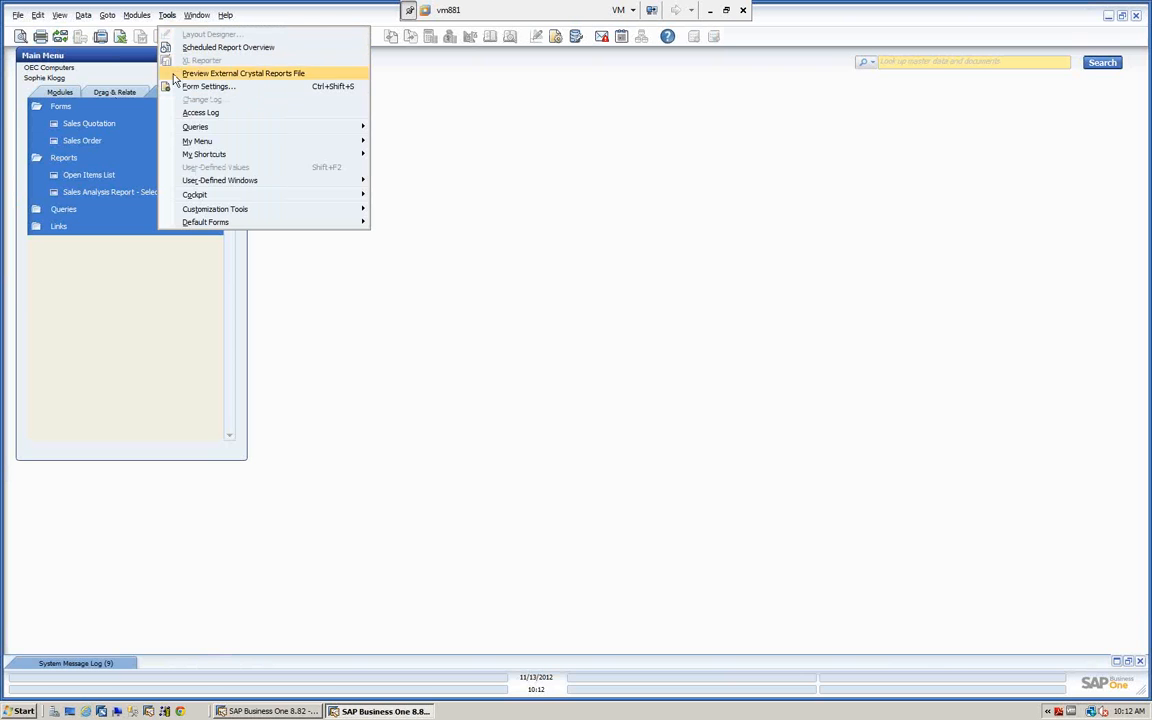
mouse_move(198, 195)
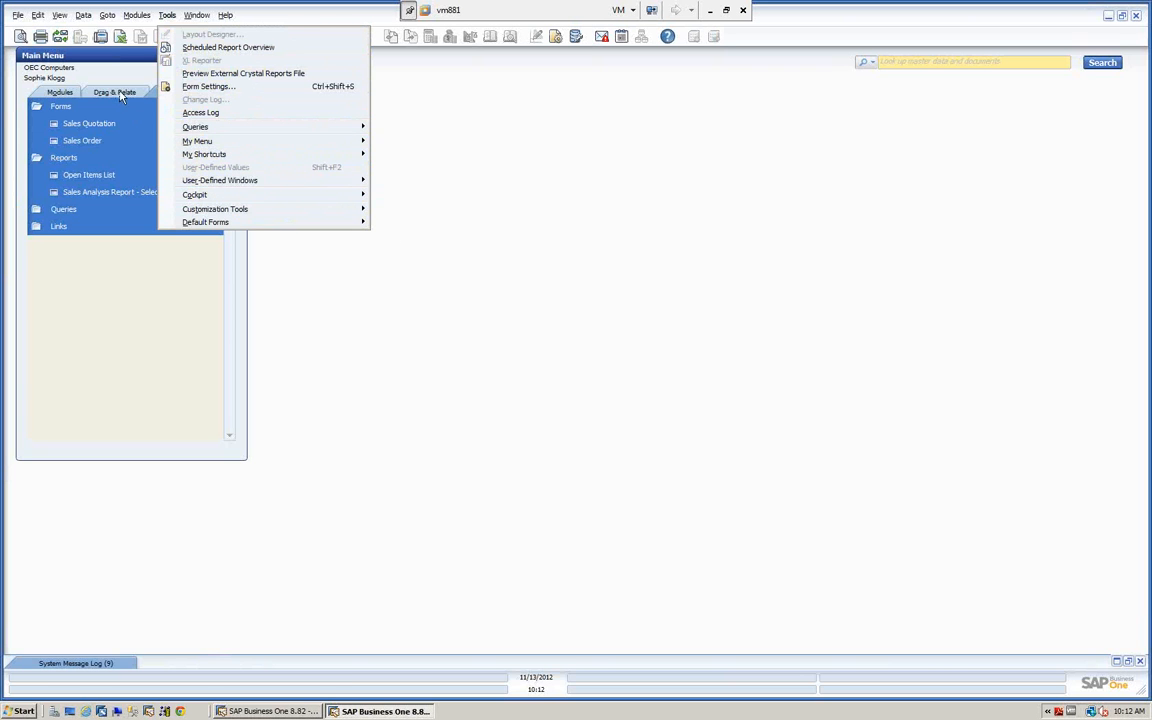
Return to the cockpit session, open Business Partner Master Data from the Business Partners module and maximize the form.
left_click(243, 711)
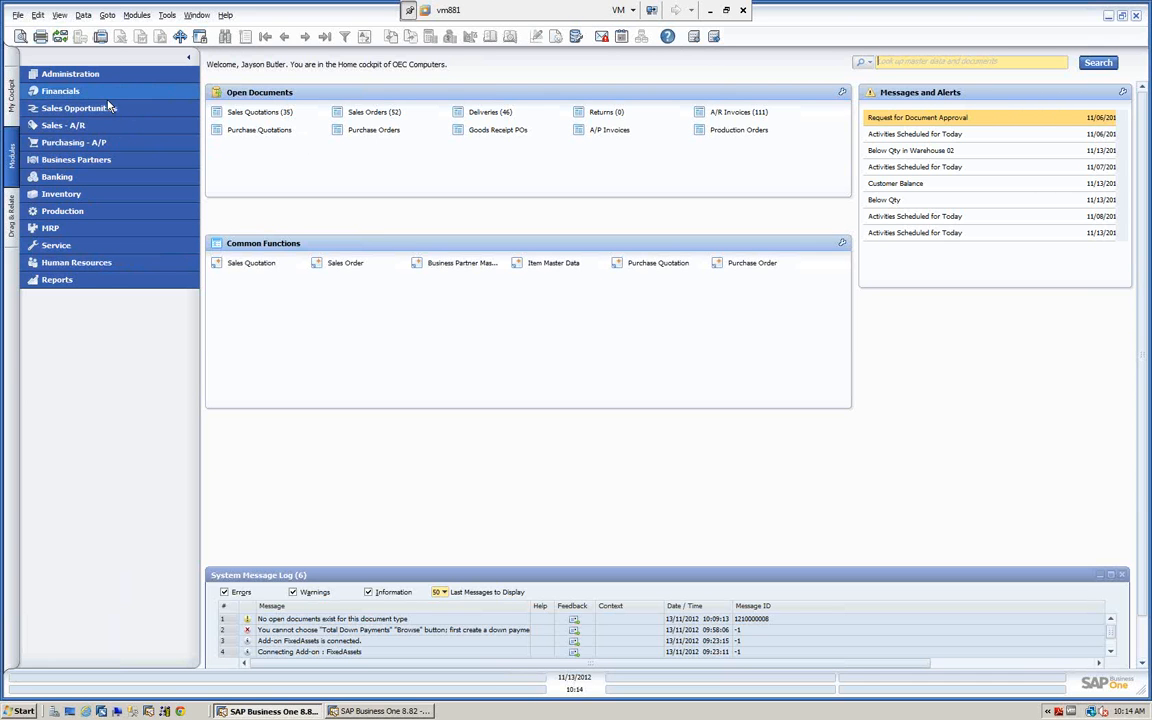
left_click(42, 159)
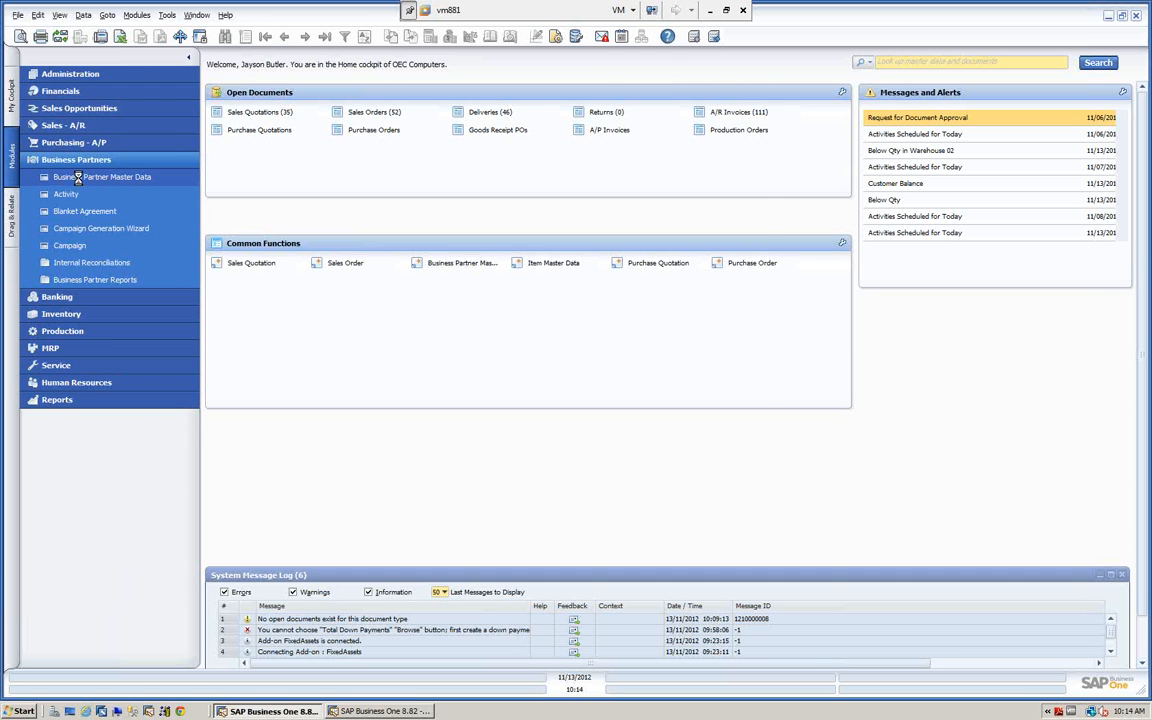
left_click(78, 178)
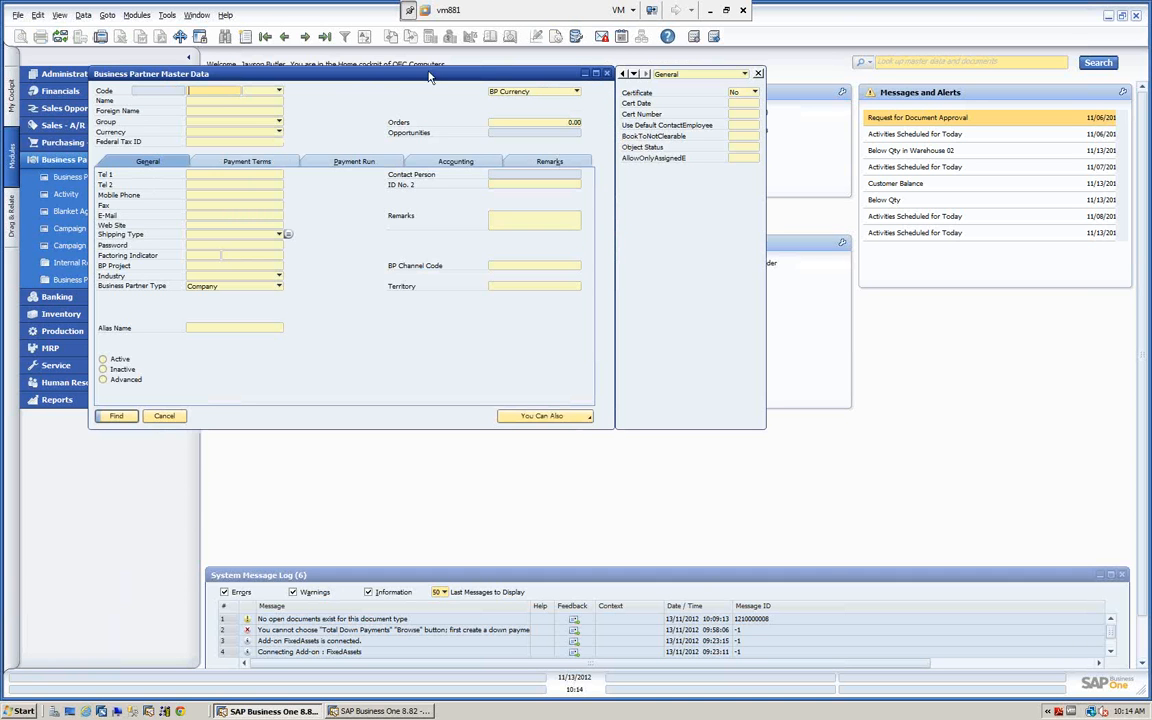
double_click(540, 73)
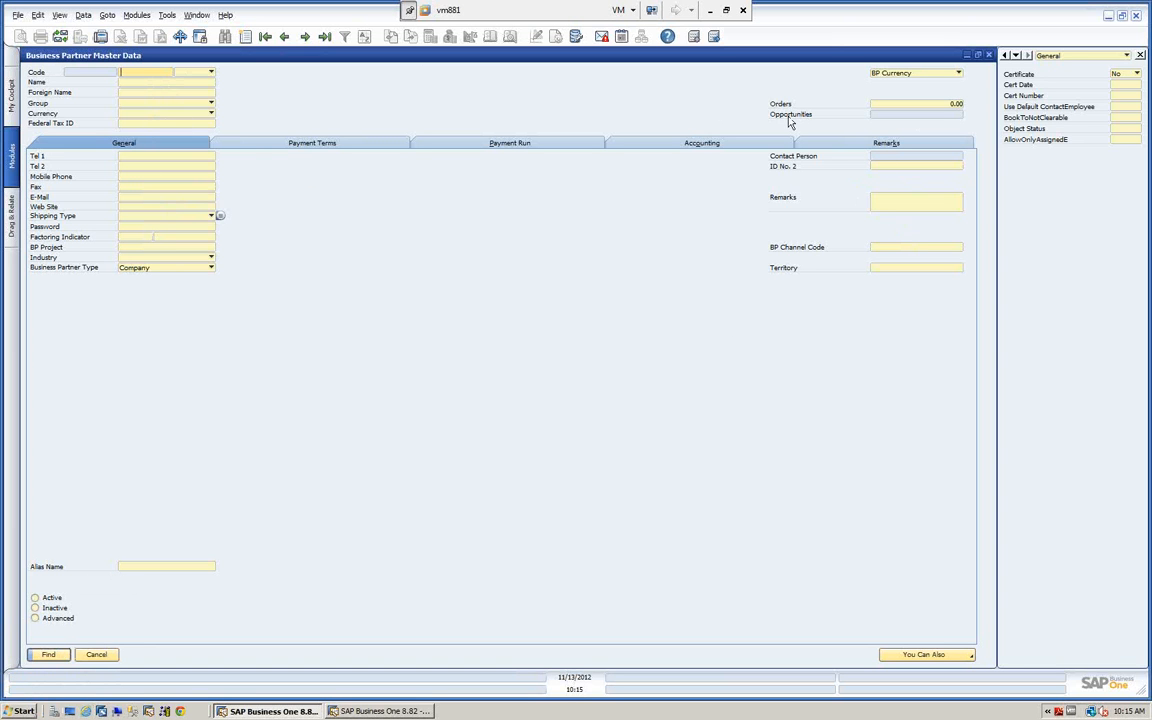
Search for all business partners using * as the code, review the list and close it without choosing a record.
left_click(152, 70)
type("*")
left_click(49, 657)
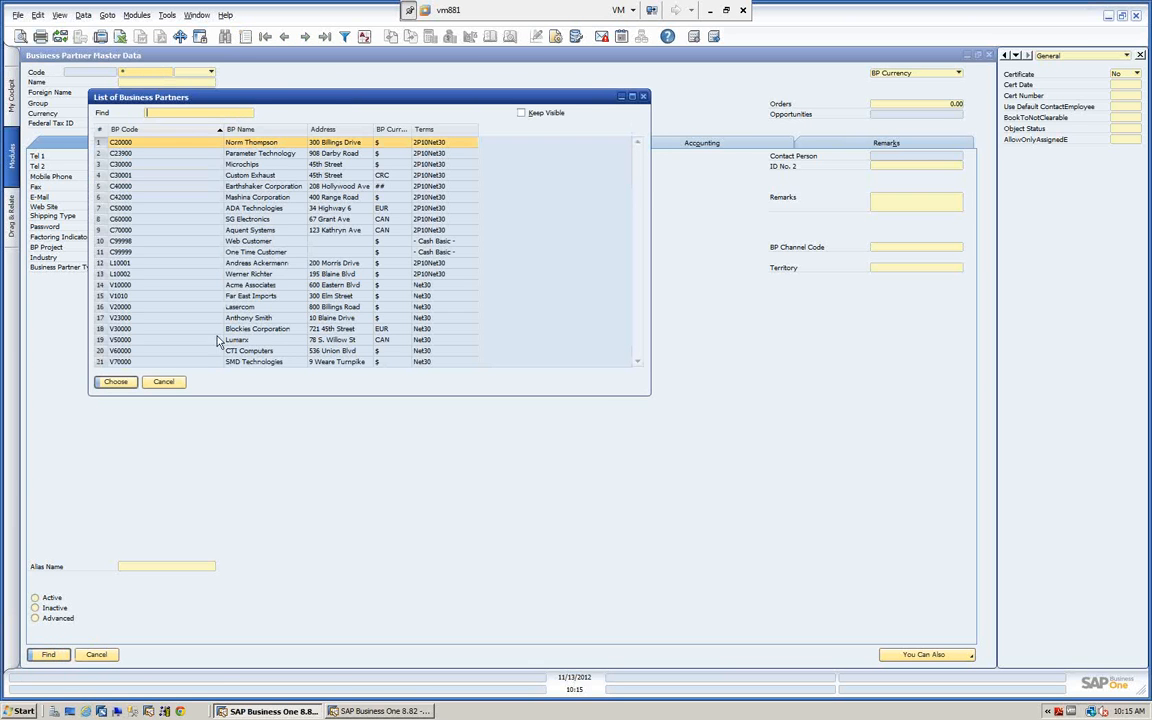
left_click_drag(296, 104, 458, 98)
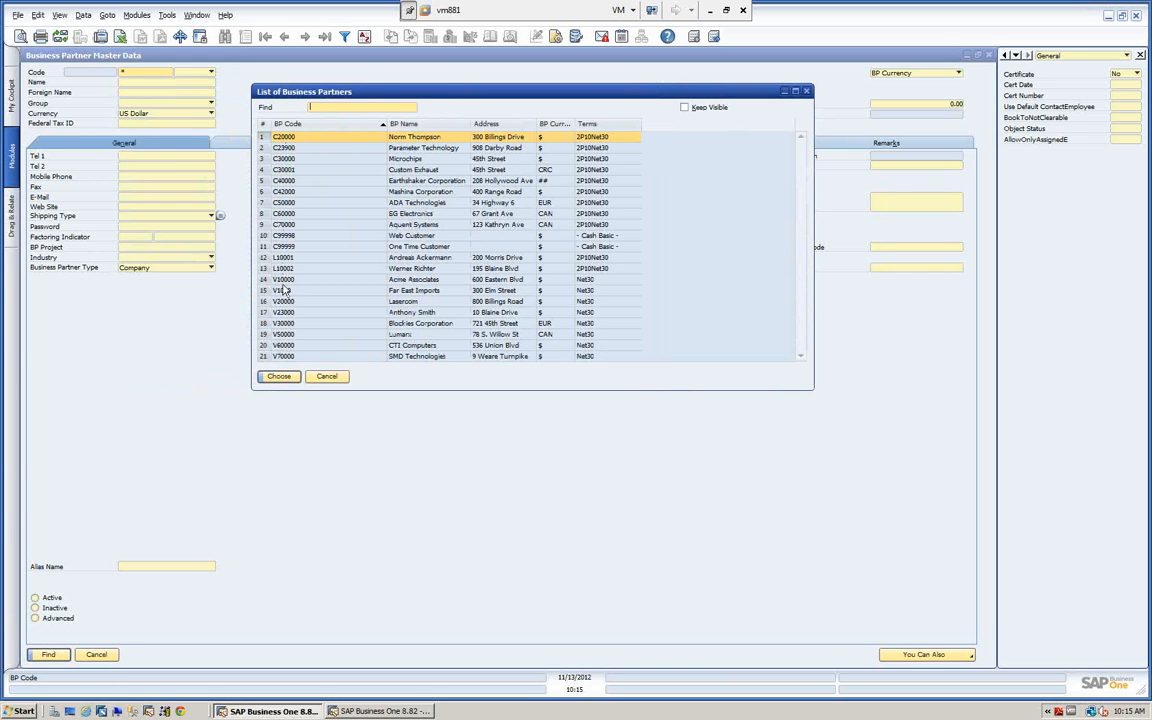
left_click(326, 376)
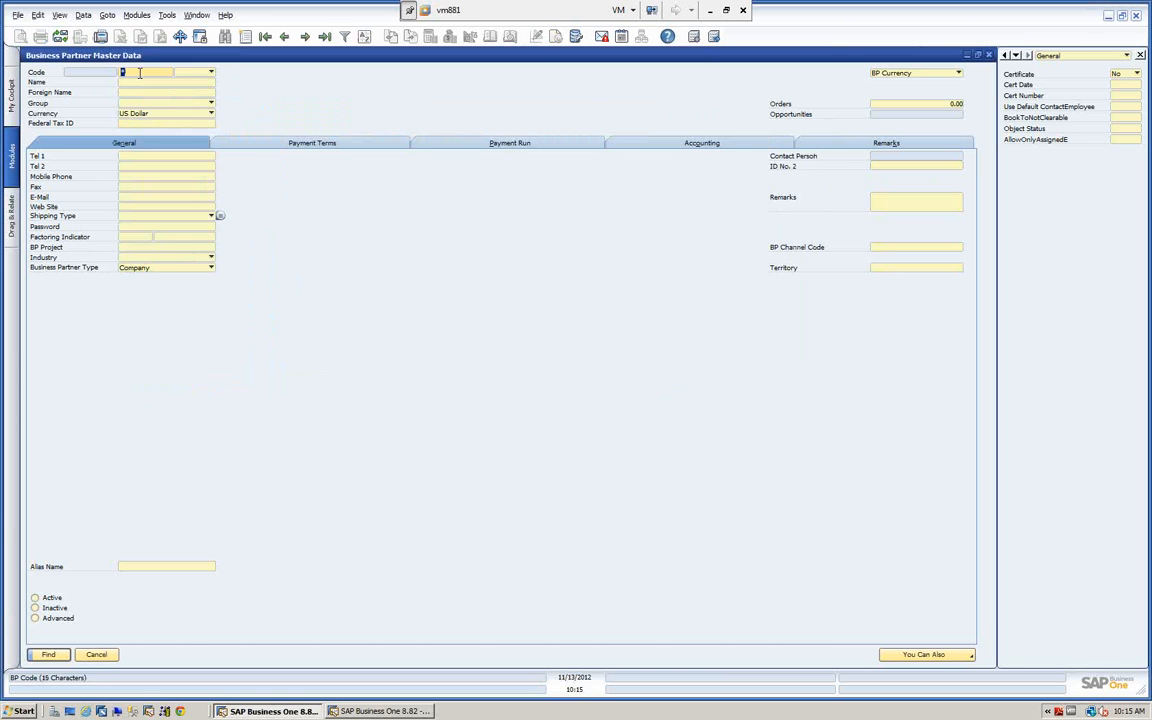
Restrict the wildcard search to the Customer type, review the matching business partners and close the list.
left_click(211, 73)
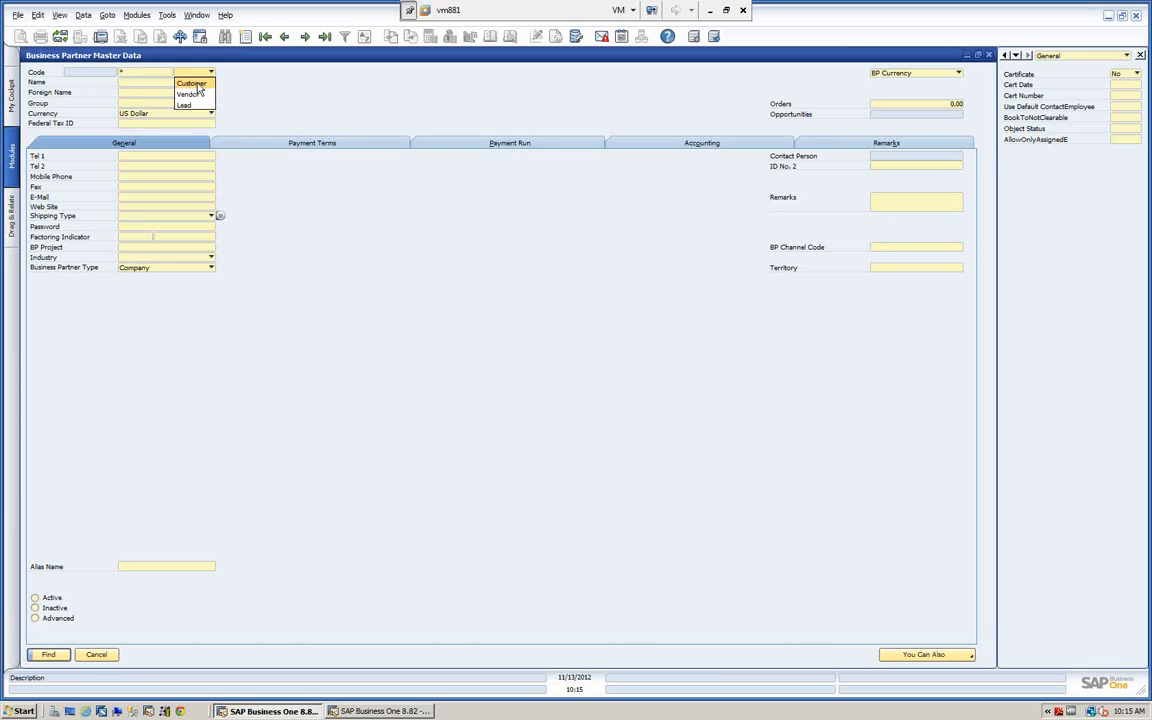
left_click(191, 83)
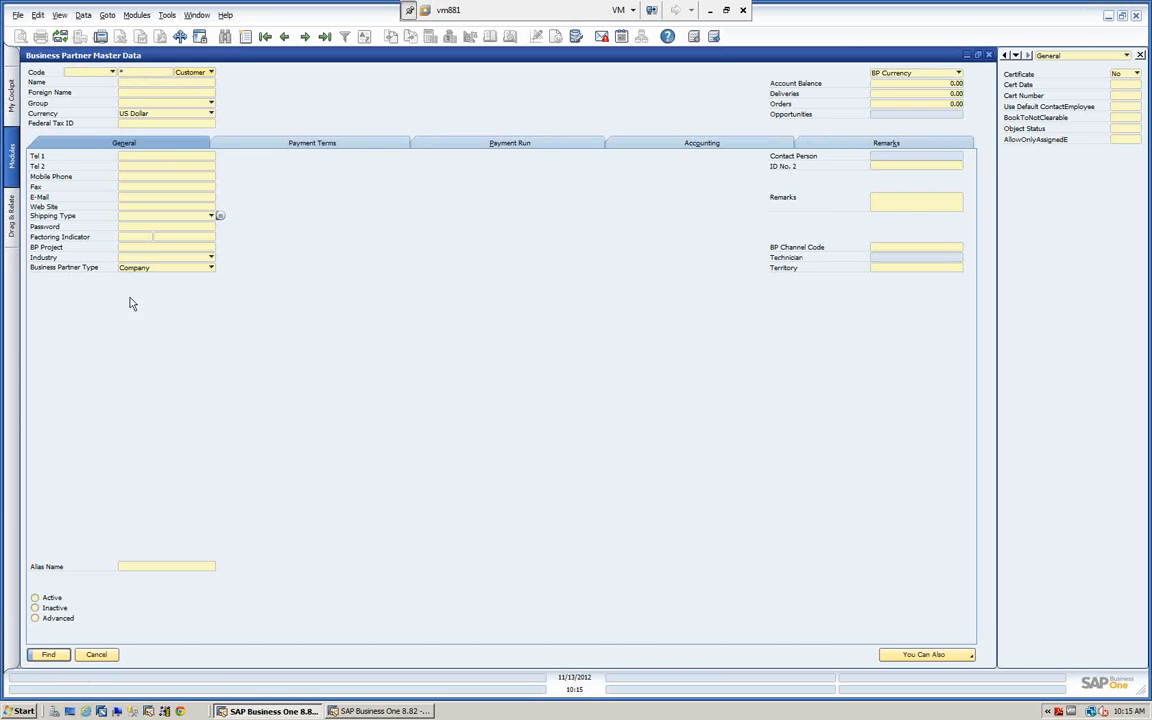
left_click(48, 655)
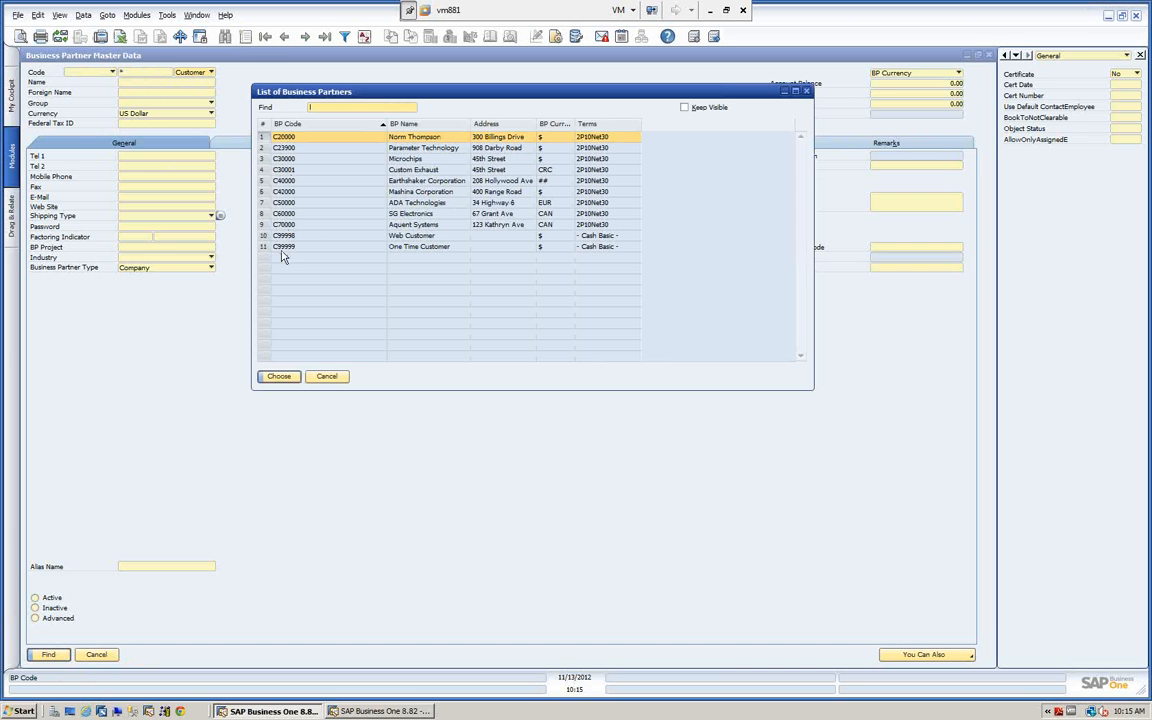
left_click(327, 376)
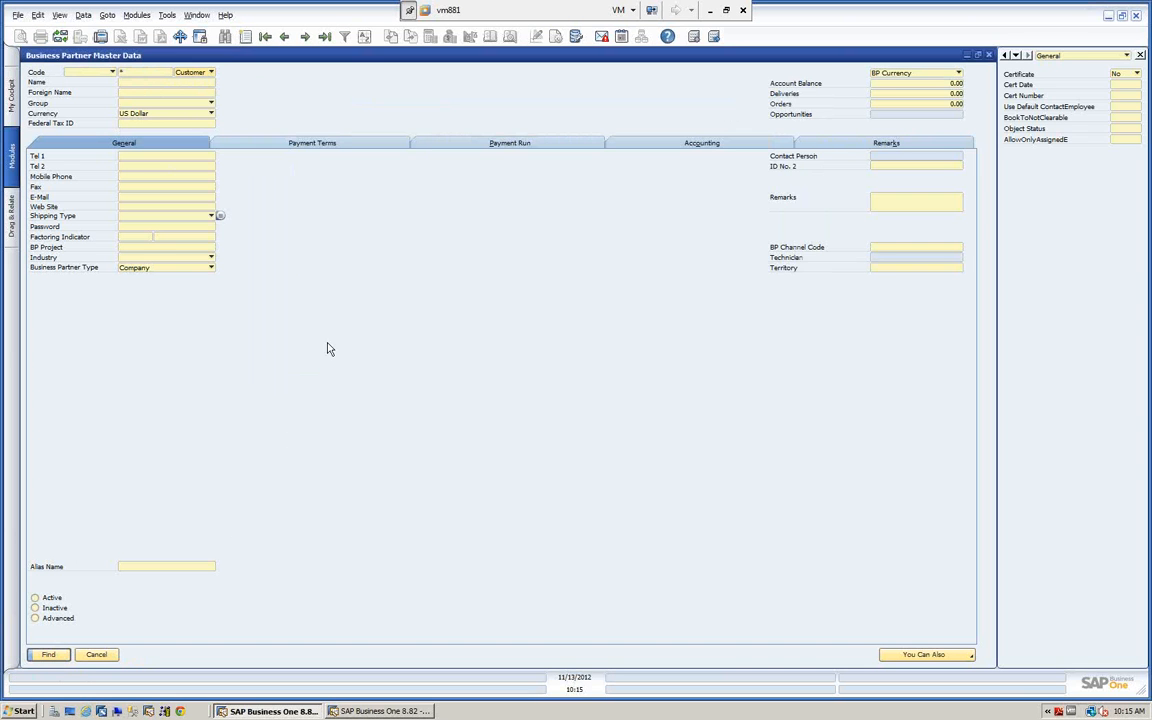
Repeat the wildcard search with the Vendor type, review the matching business partners and close the list.
left_click(211, 73)
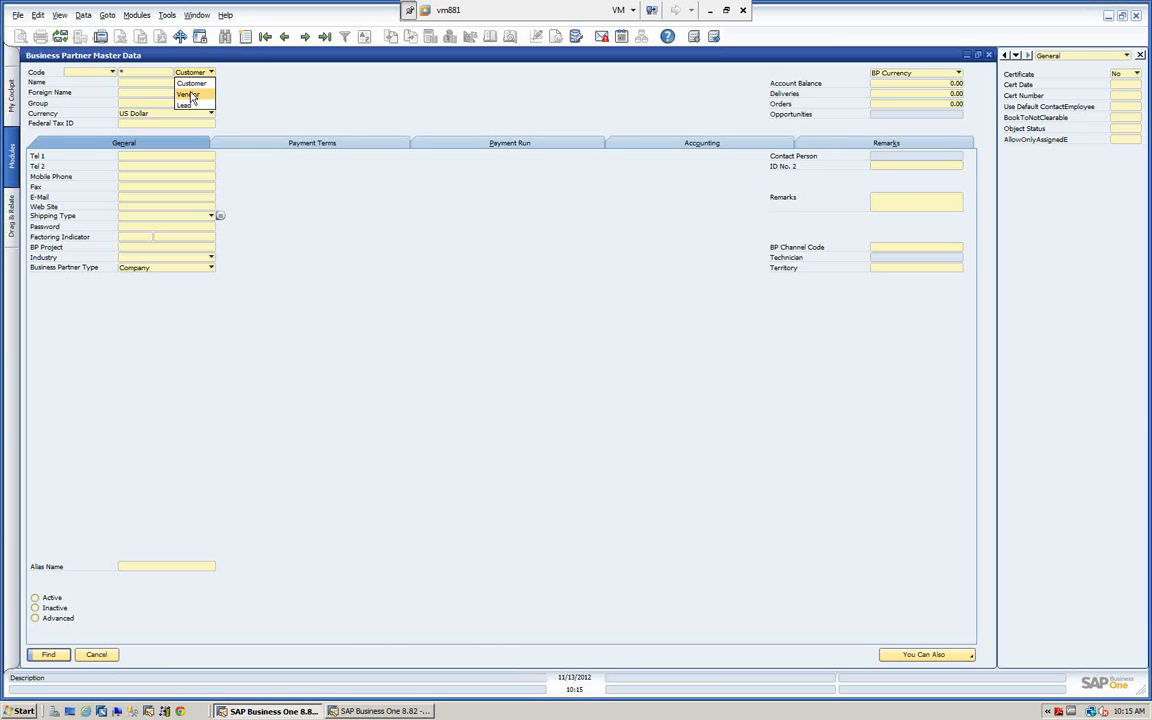
left_click(175, 92)
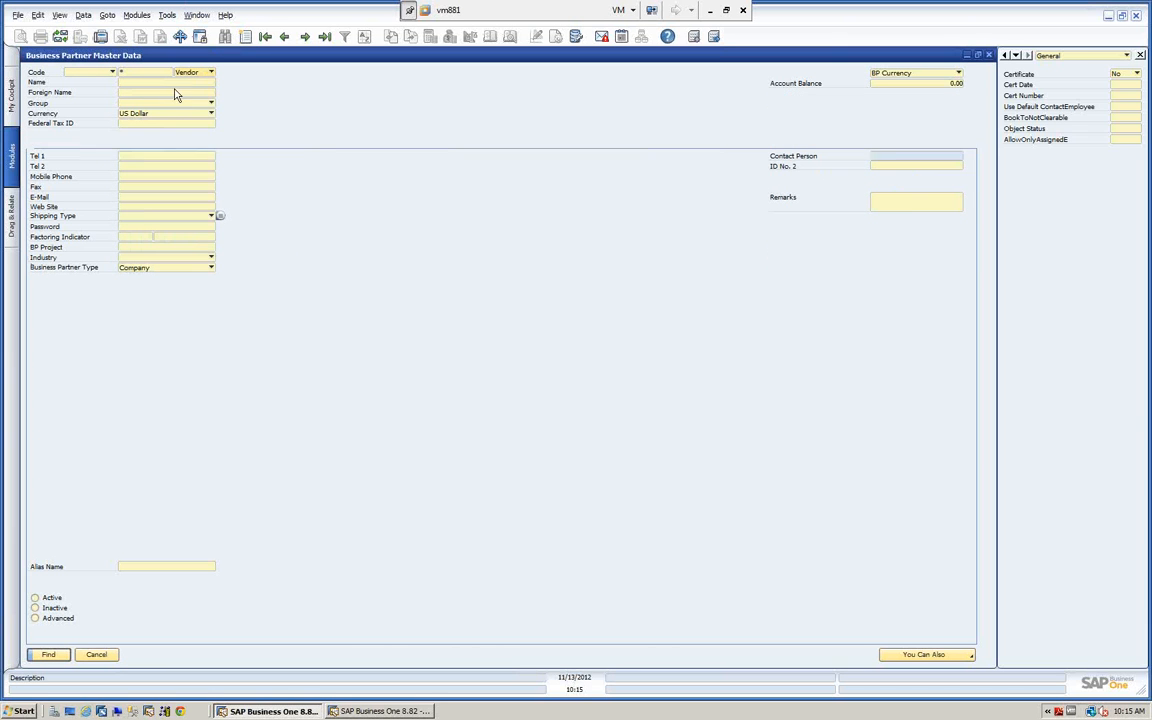
left_click(48, 654)
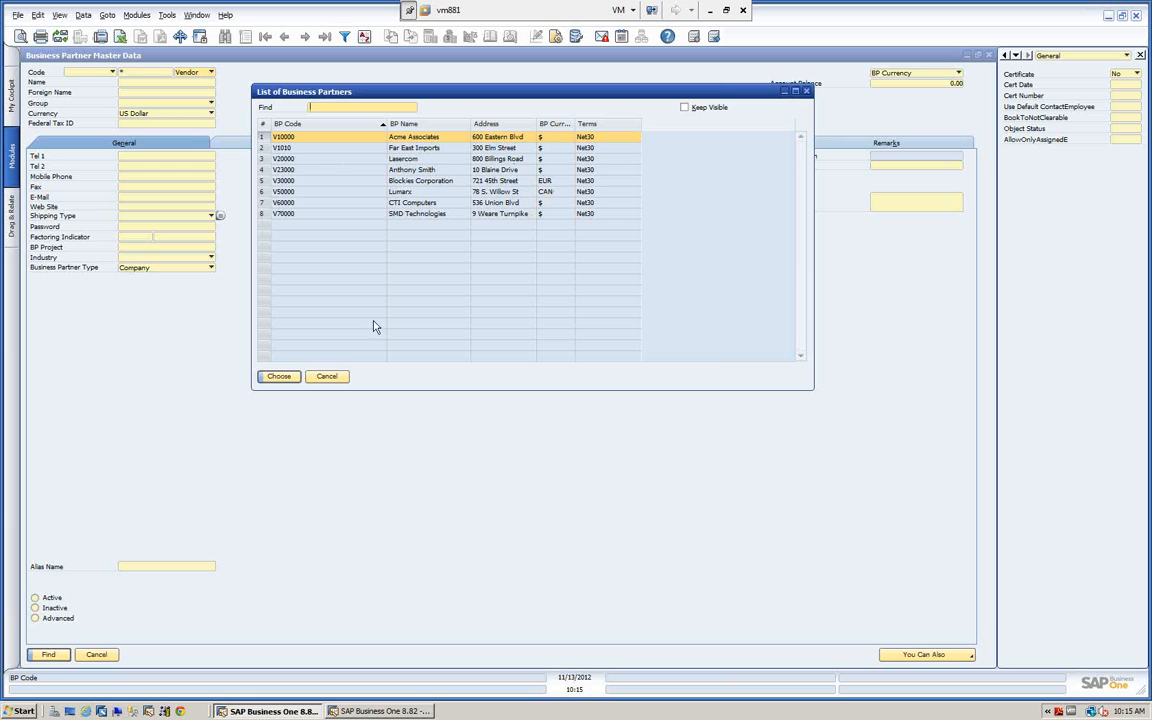
left_click(332, 377)
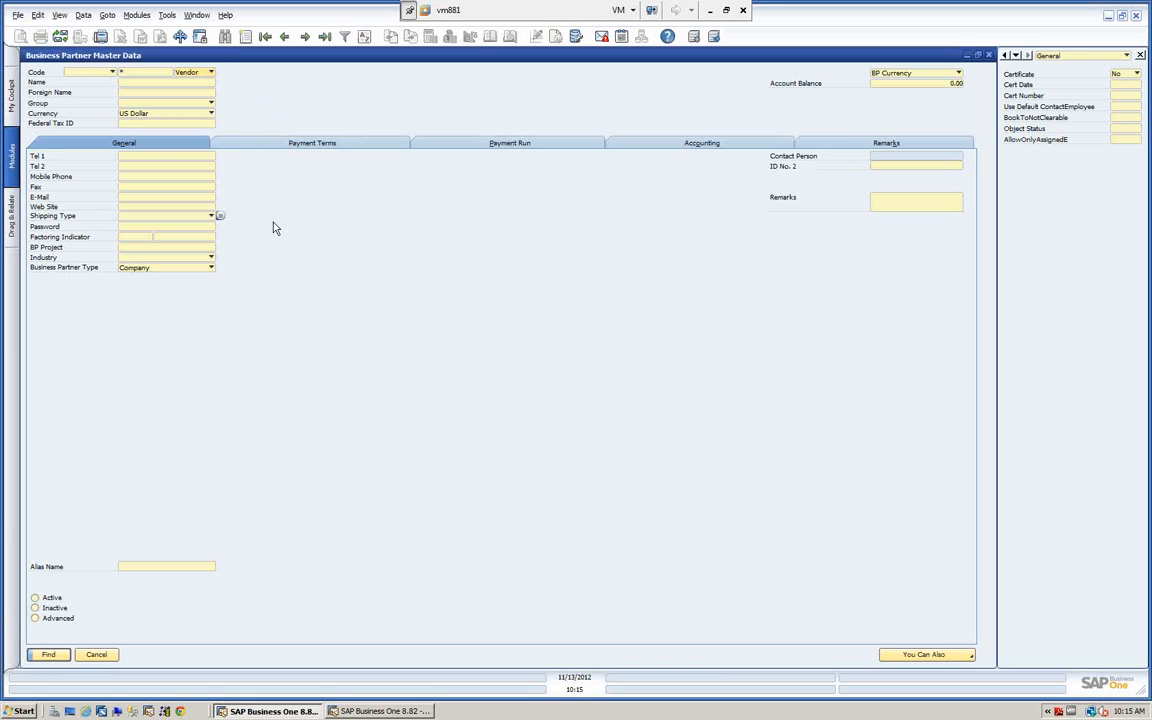
Set the currency criterion to Euro and find the vendor that matches.
left_click(211, 115)
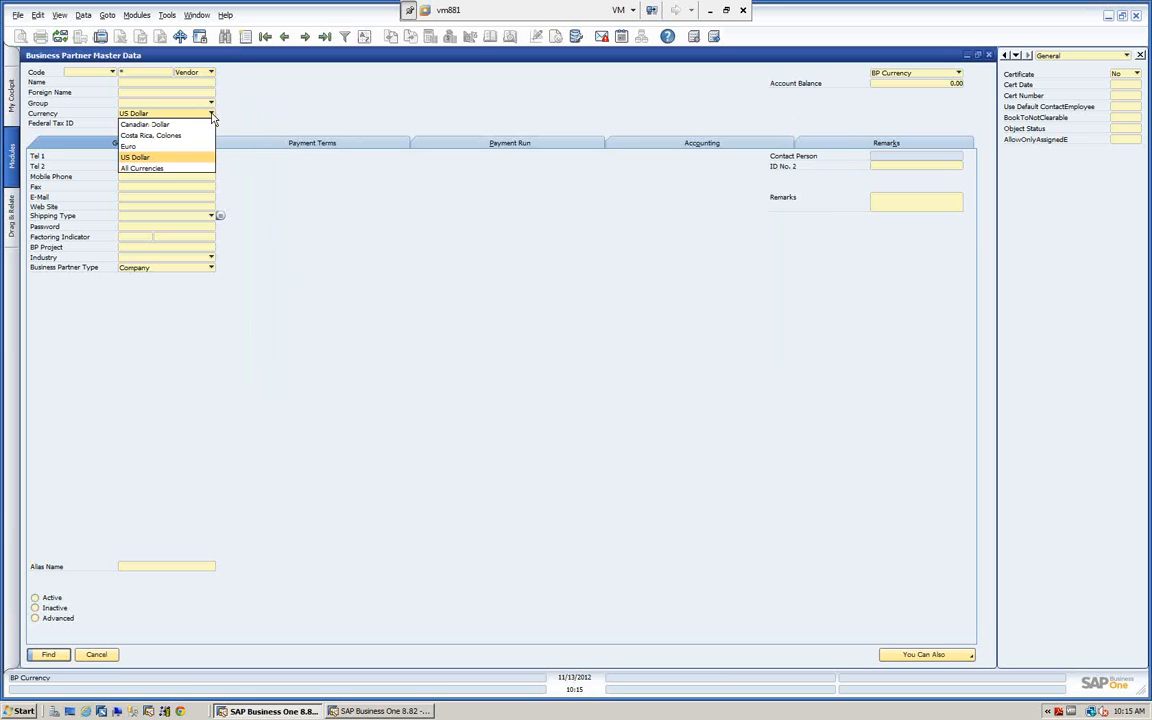
left_click(128, 146)
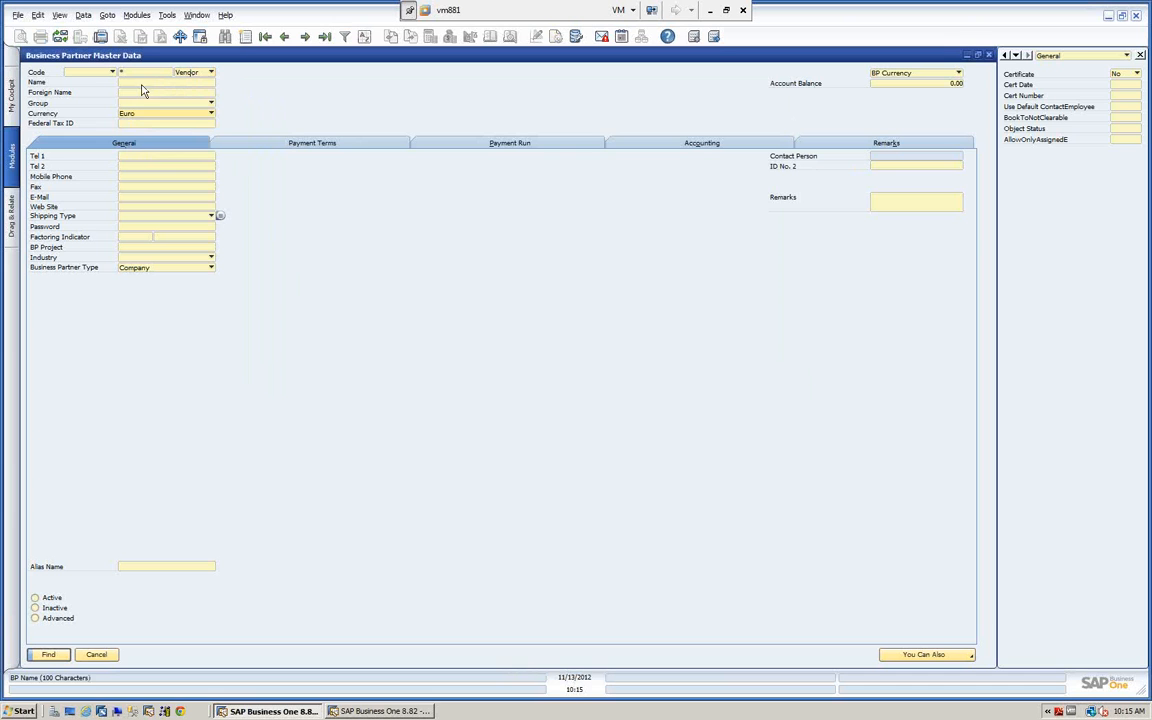
left_click(49, 654)
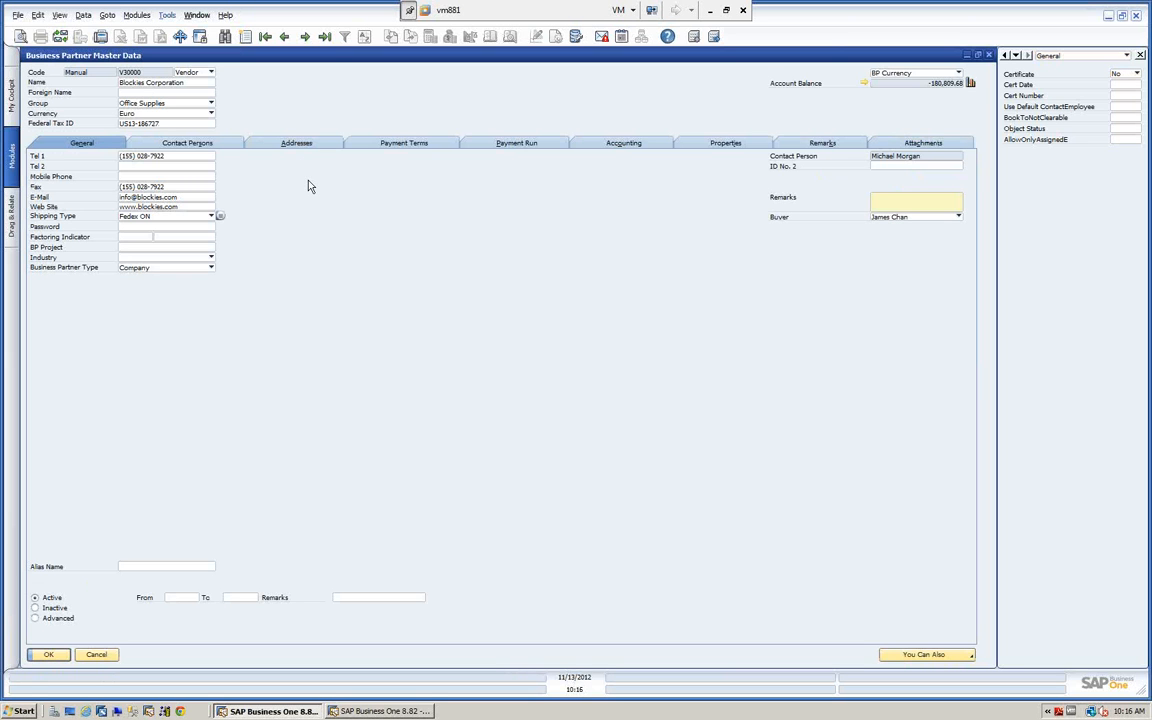
Reset the form to find mode and browse the business partner records from the first one forward, ending at the last.
left_click(225, 38)
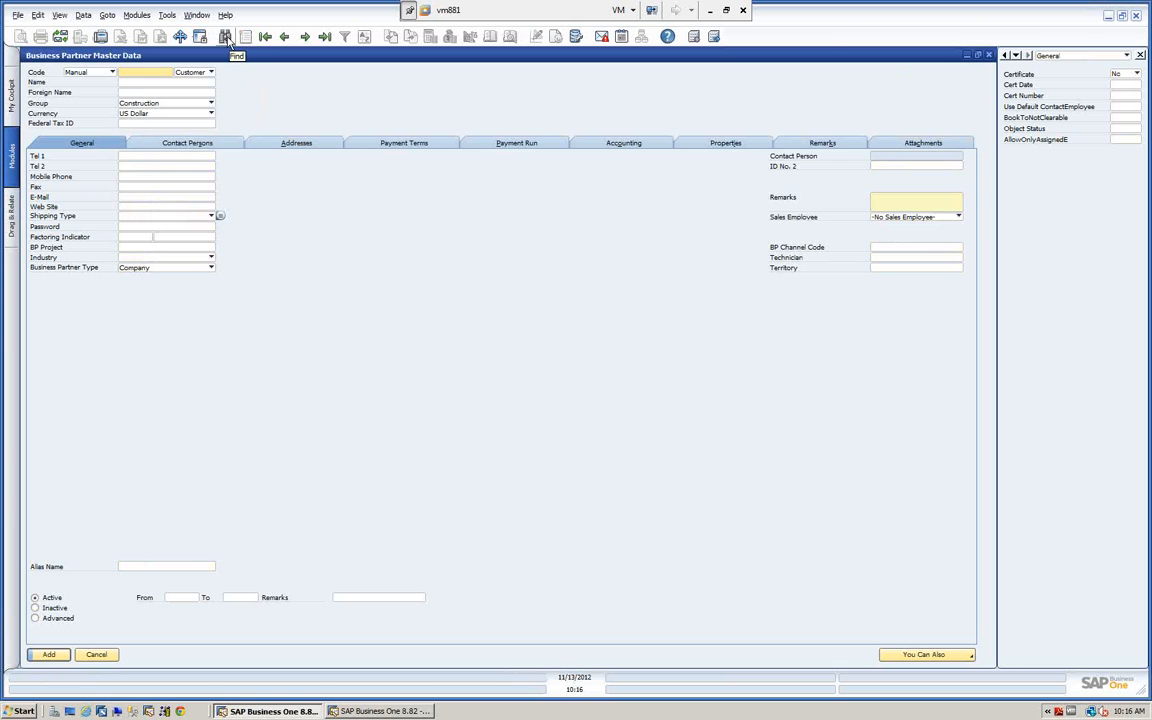
left_click(225, 36)
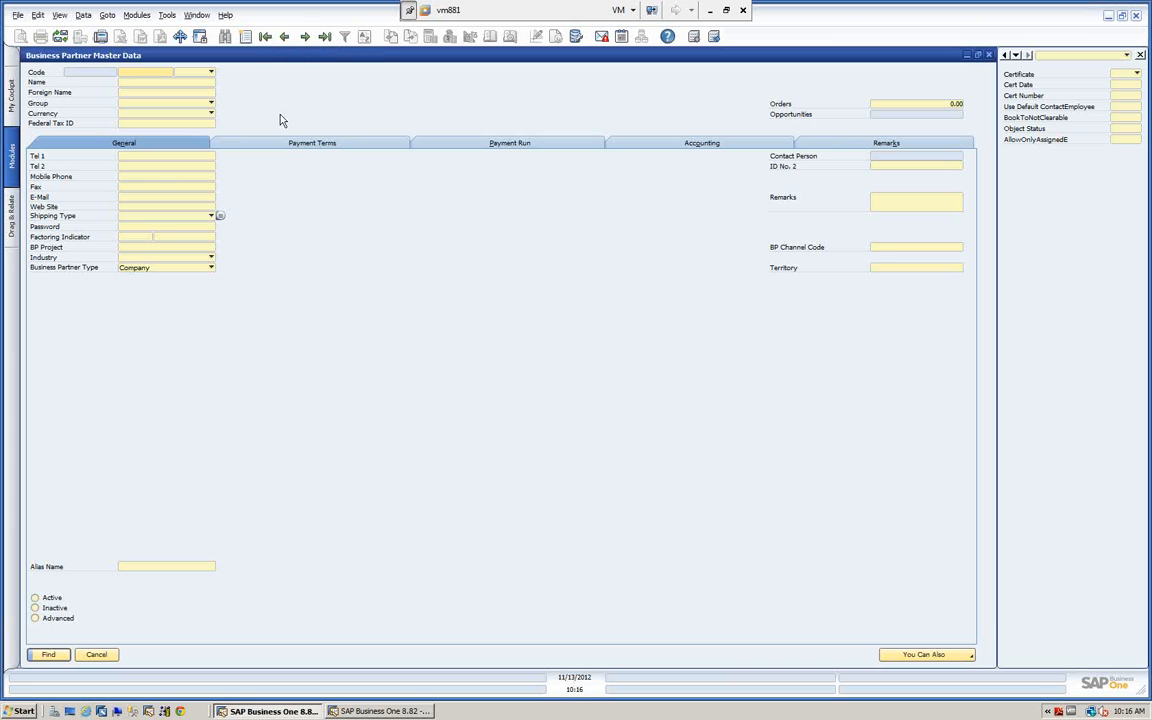
left_click(265, 37)
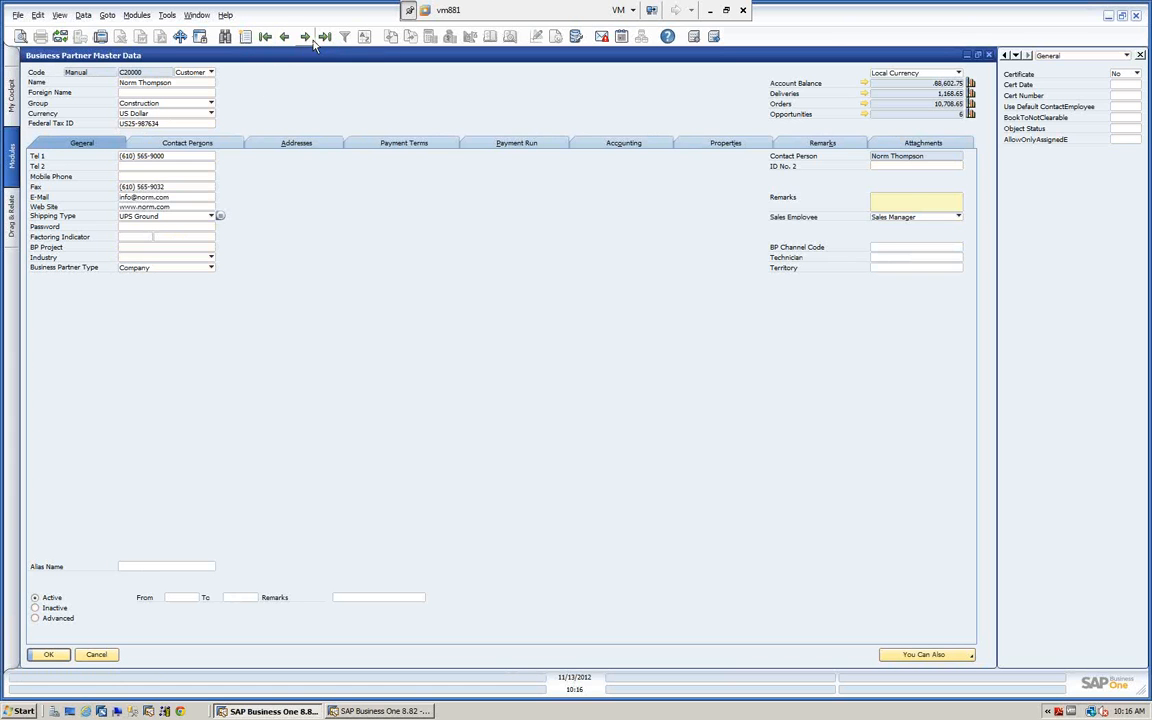
left_click(305, 37)
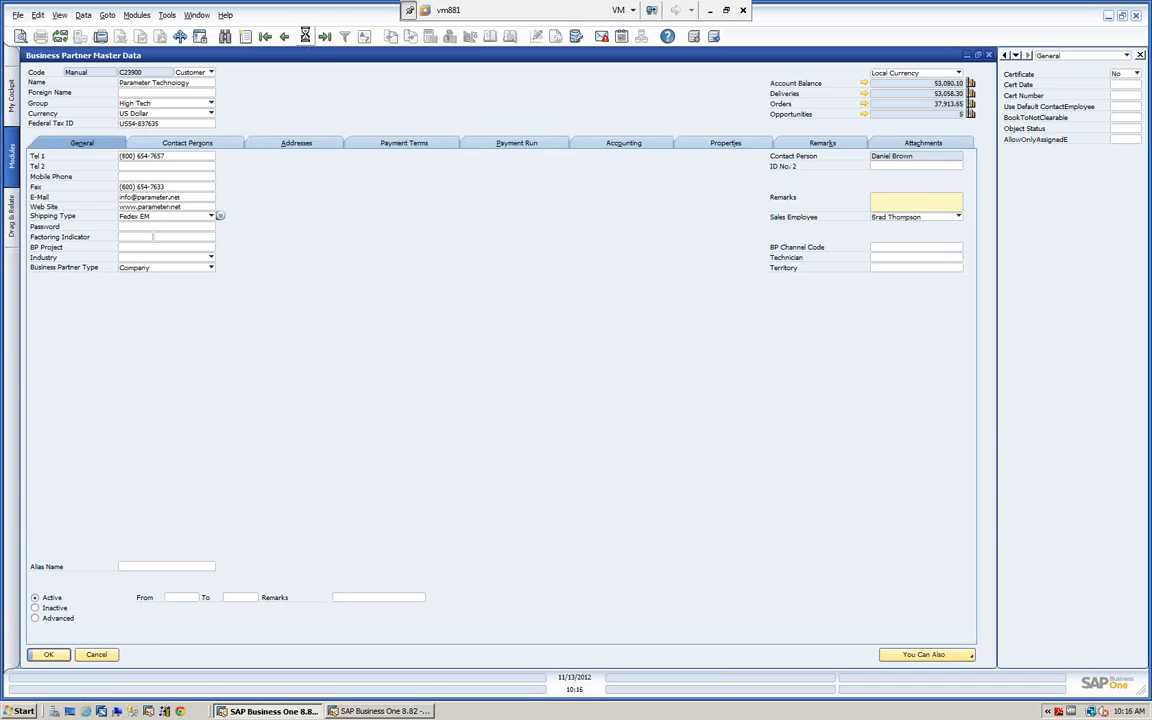
left_click(305, 37)
left_click(325, 37)
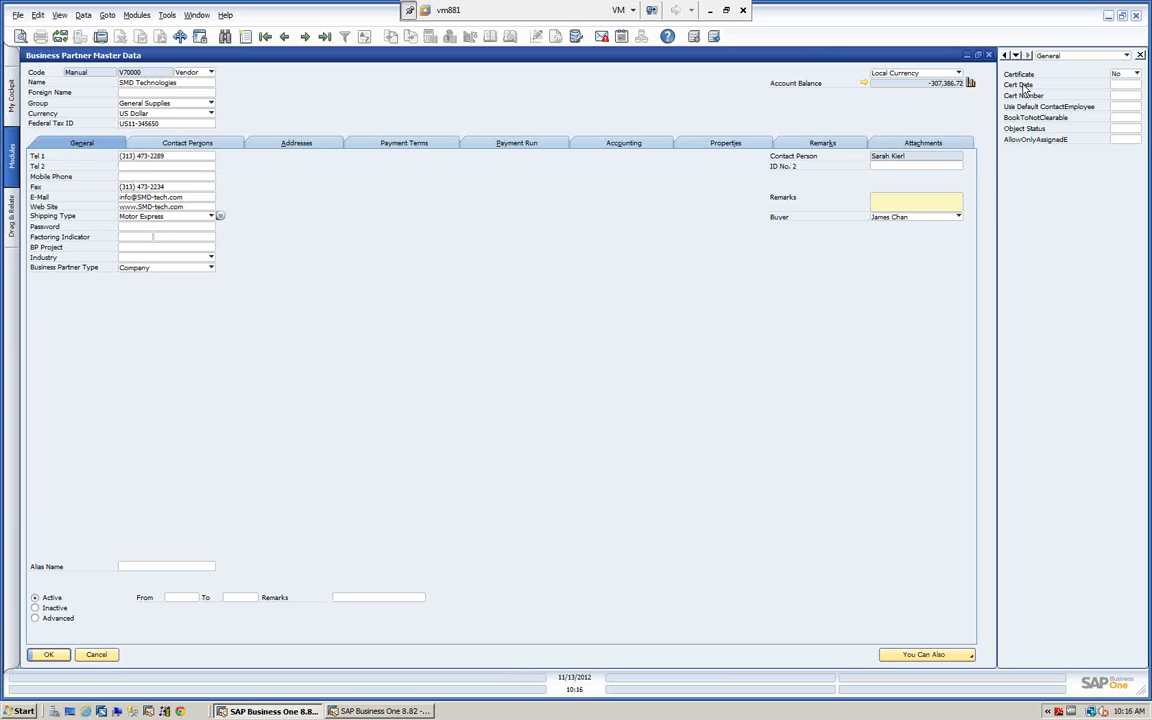
Close the user-defined fields pane attached to the Business Partner Master Data form.
left_click(1140, 55)
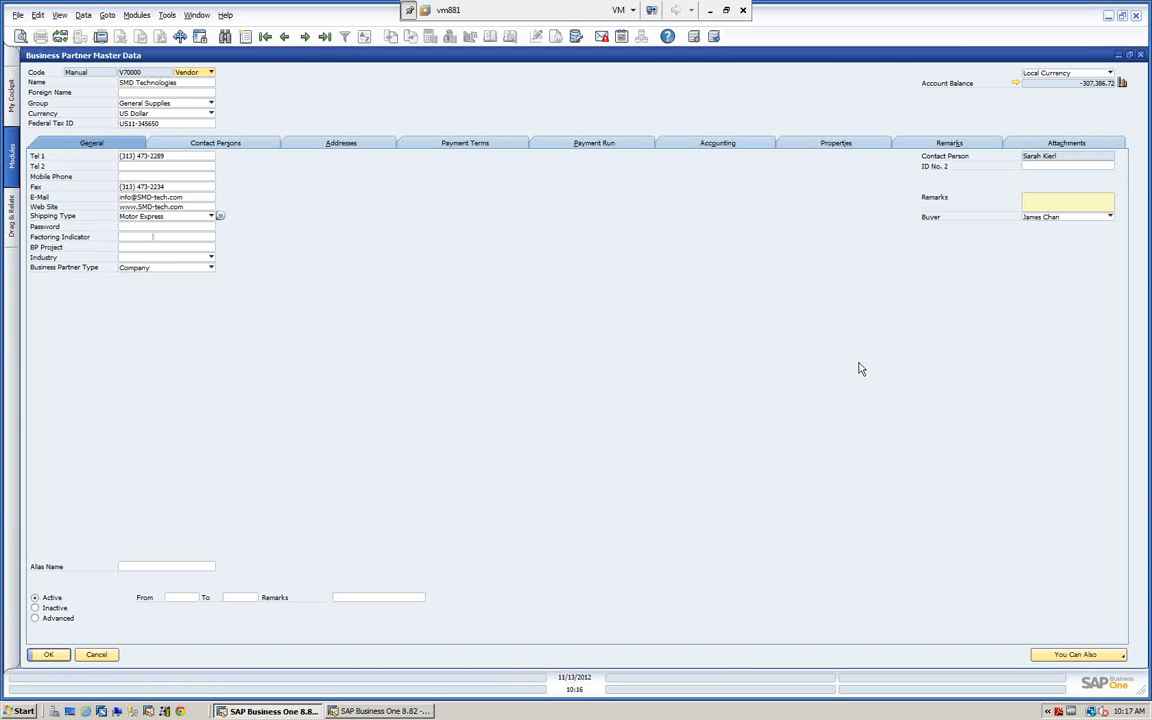
Display the user-defined fields, dock their pane on different sides of the Business Partner Master Data form, return it to the original side and close the form.
left_click(60, 16)
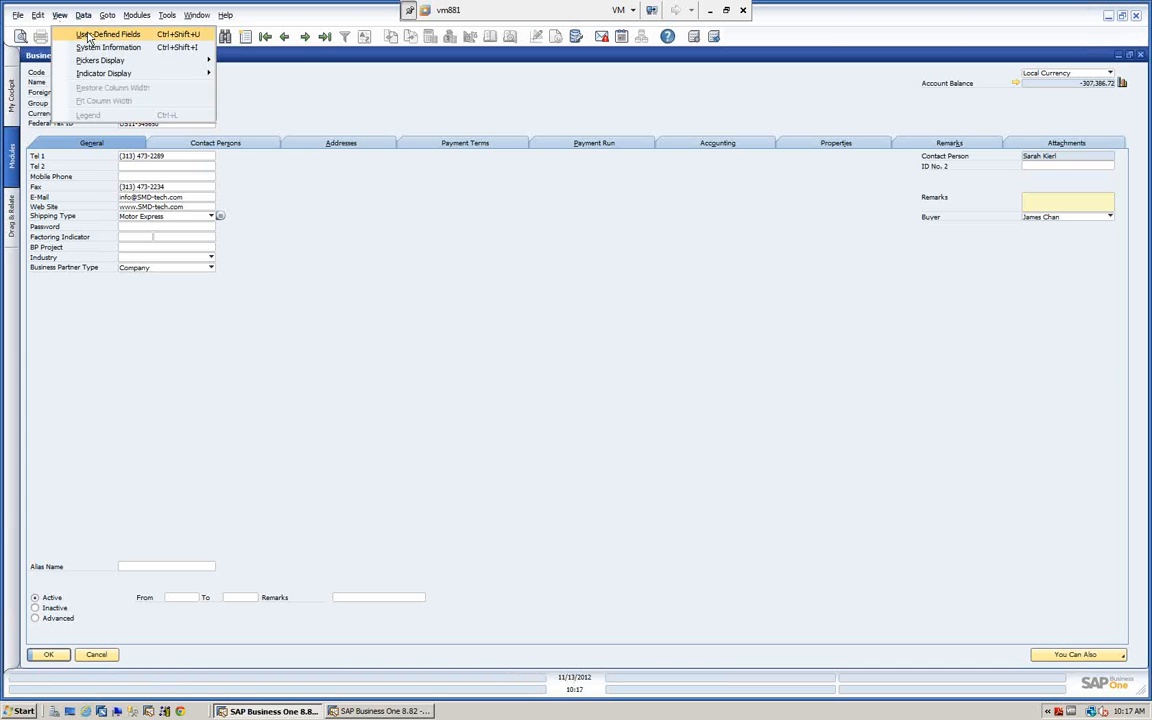
left_click(88, 35)
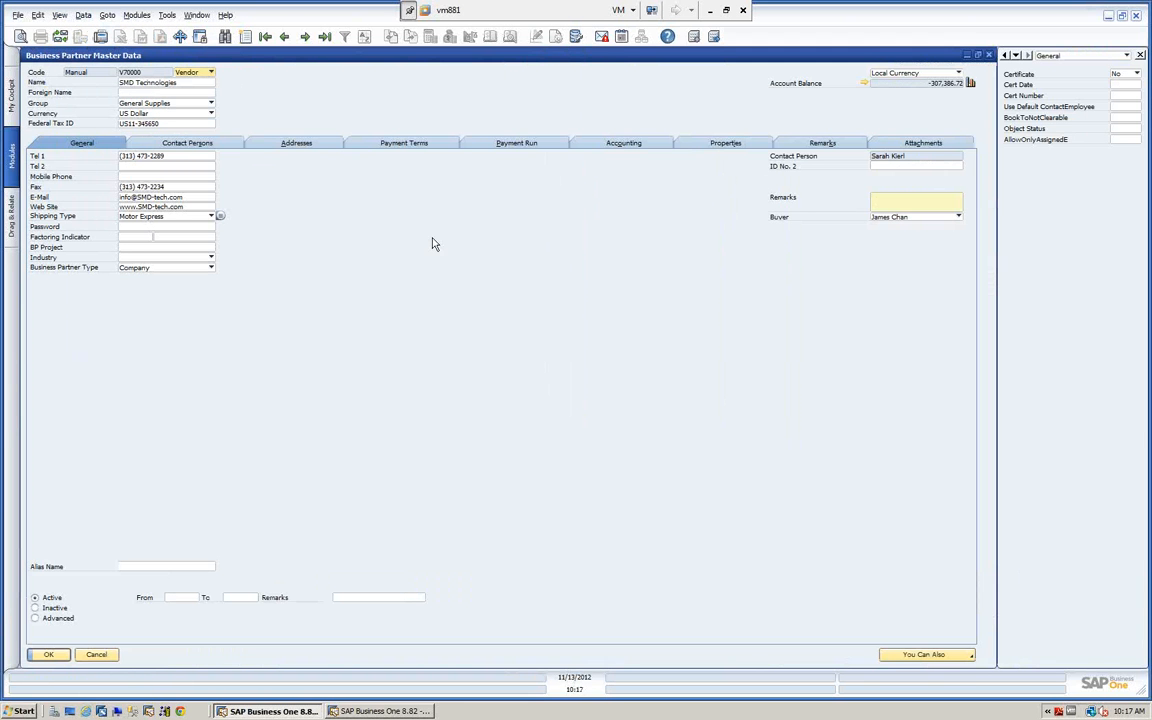
left_click(1005, 56)
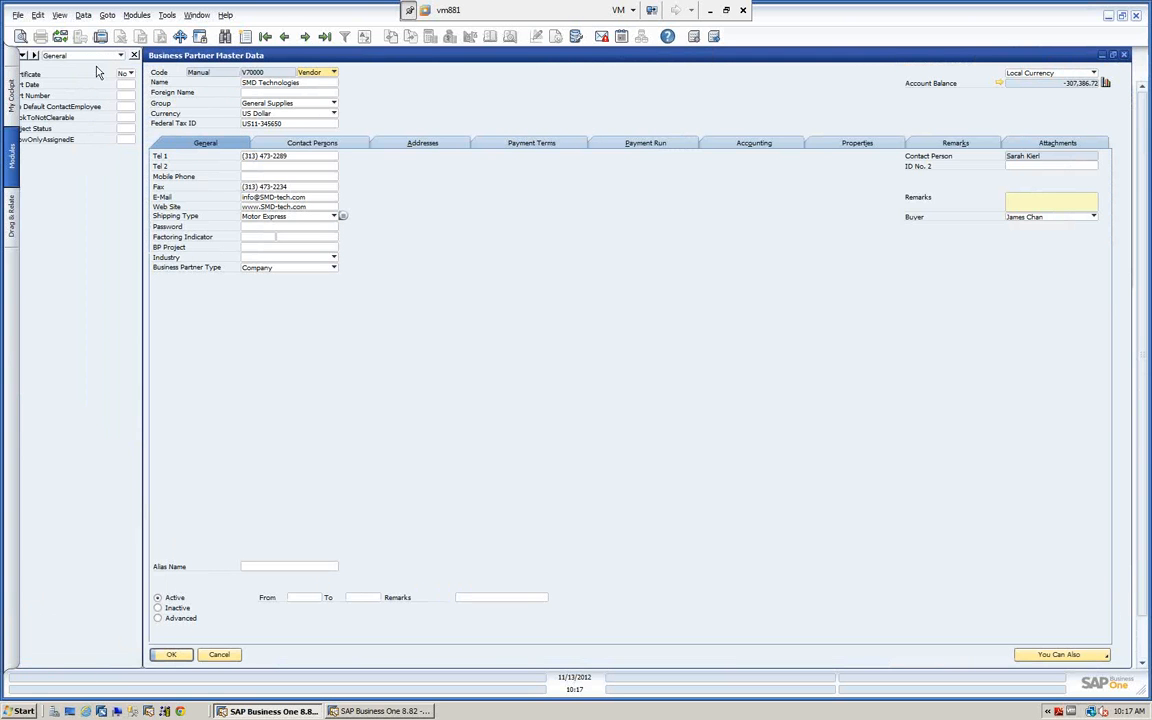
left_click(24, 57)
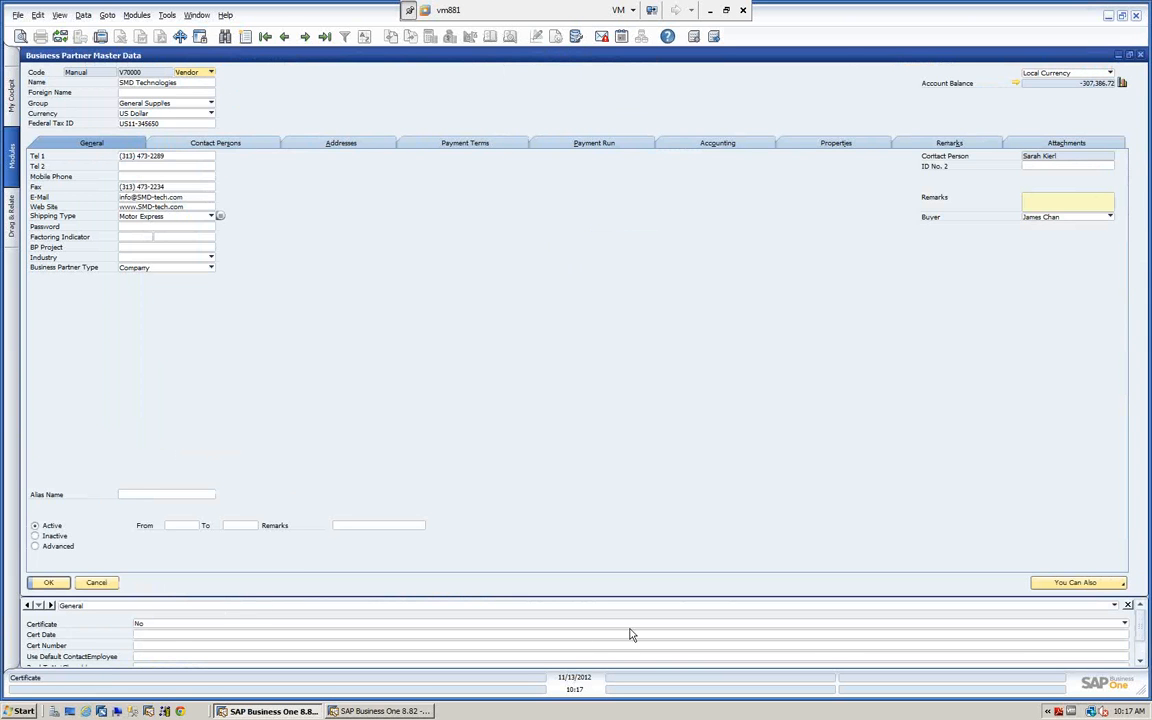
left_click(50, 606)
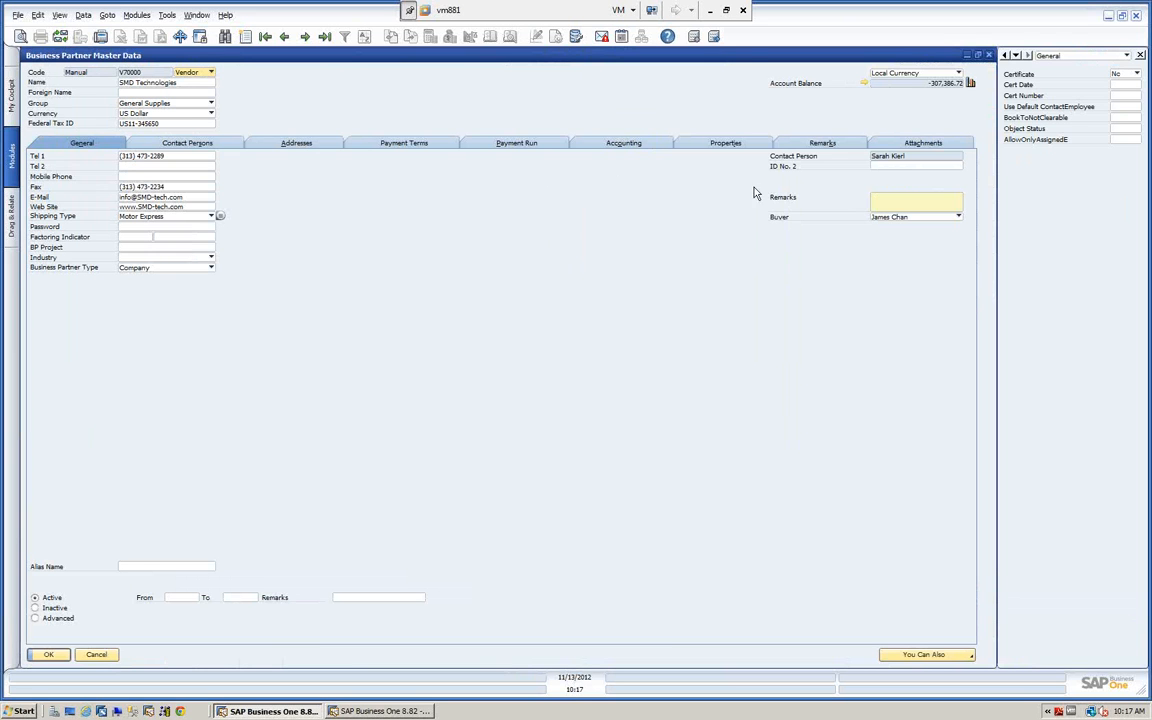
left_click(97, 656)
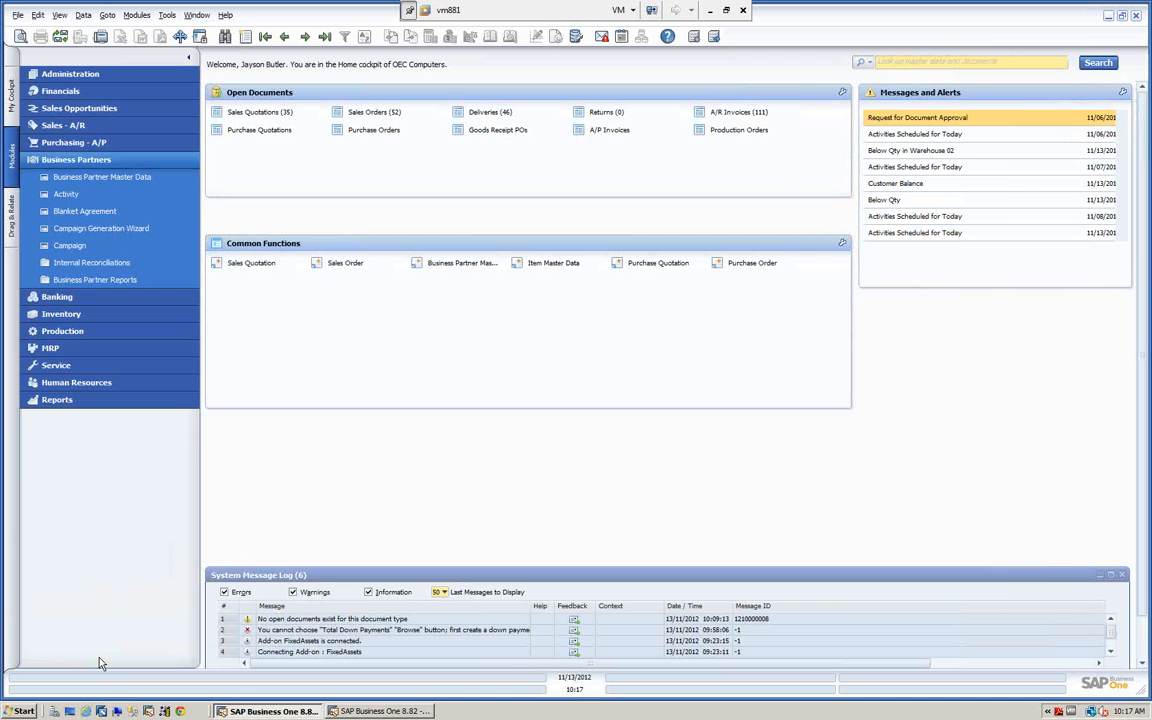
Expand the Inventory module in place of Business Partners, open the Item Master Data form to view it, and close it.
left_click(67, 160)
left_click(68, 195)
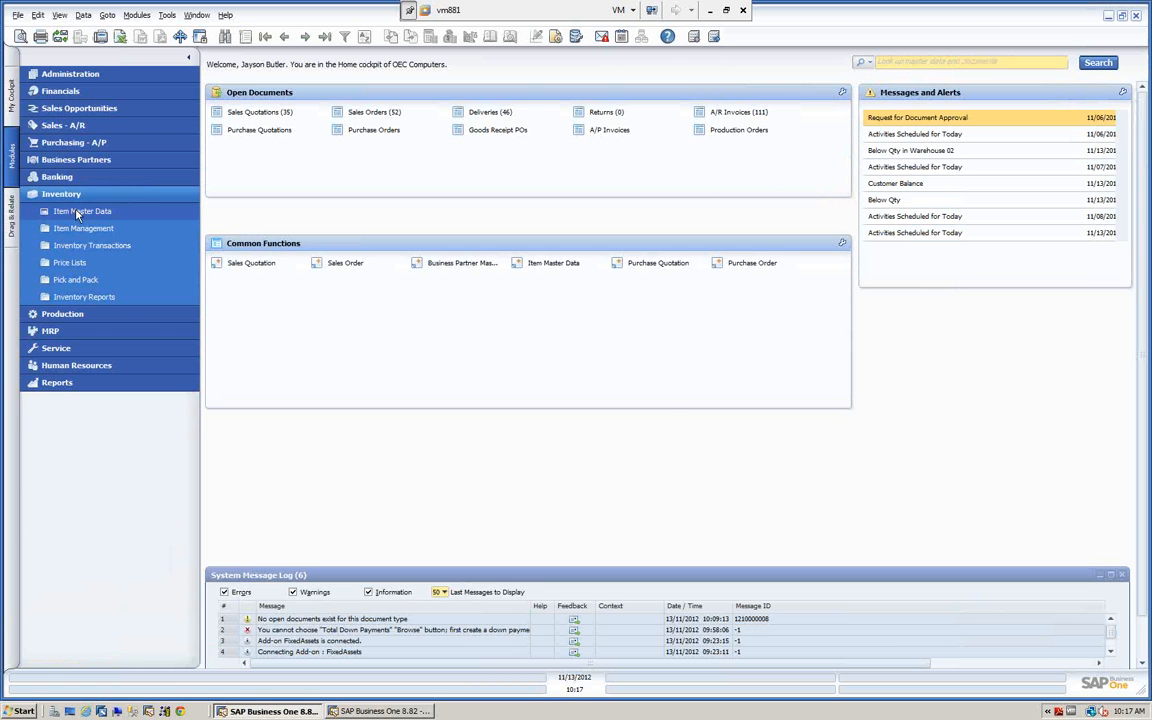
left_click(104, 212)
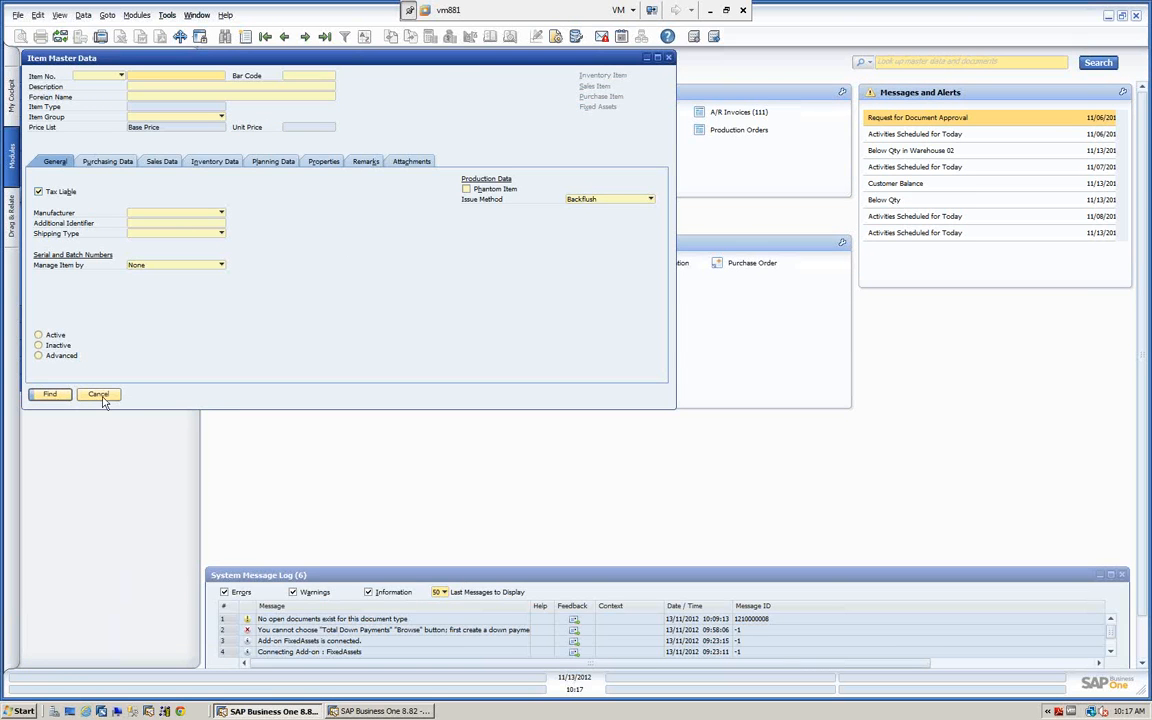
left_click(97, 394)
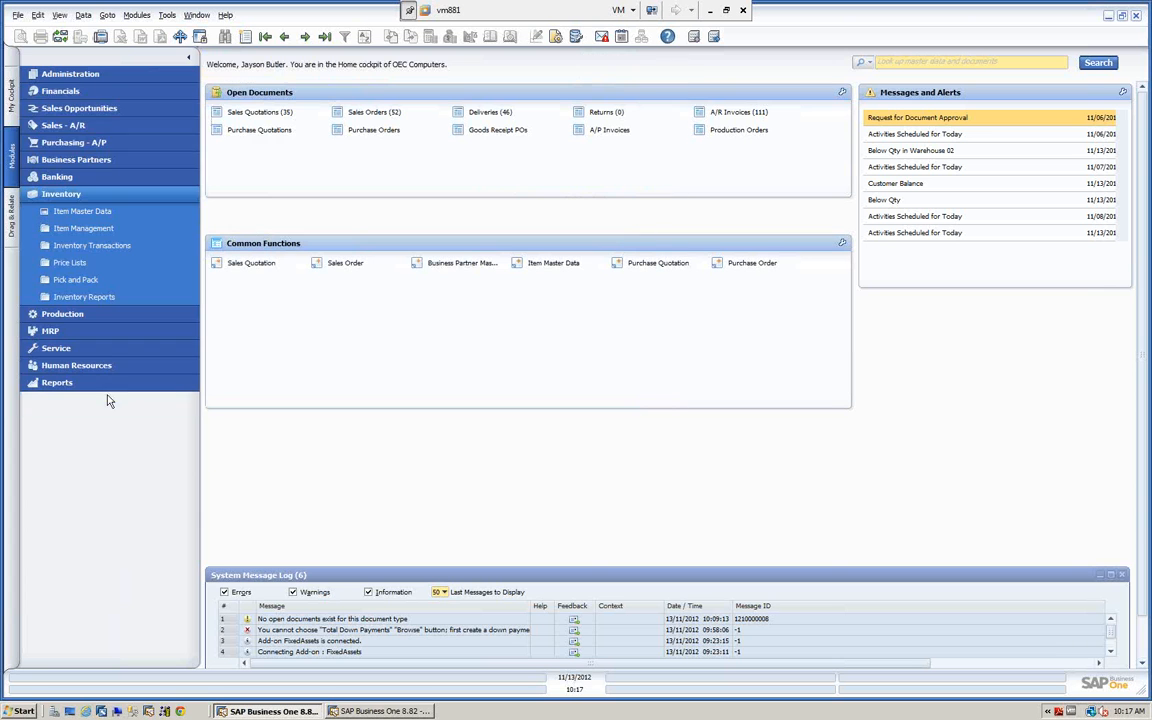
Open the Chart of Accounts from the Financials module, switch it from find to add mode, close it and collapse the module.
left_click(64, 92)
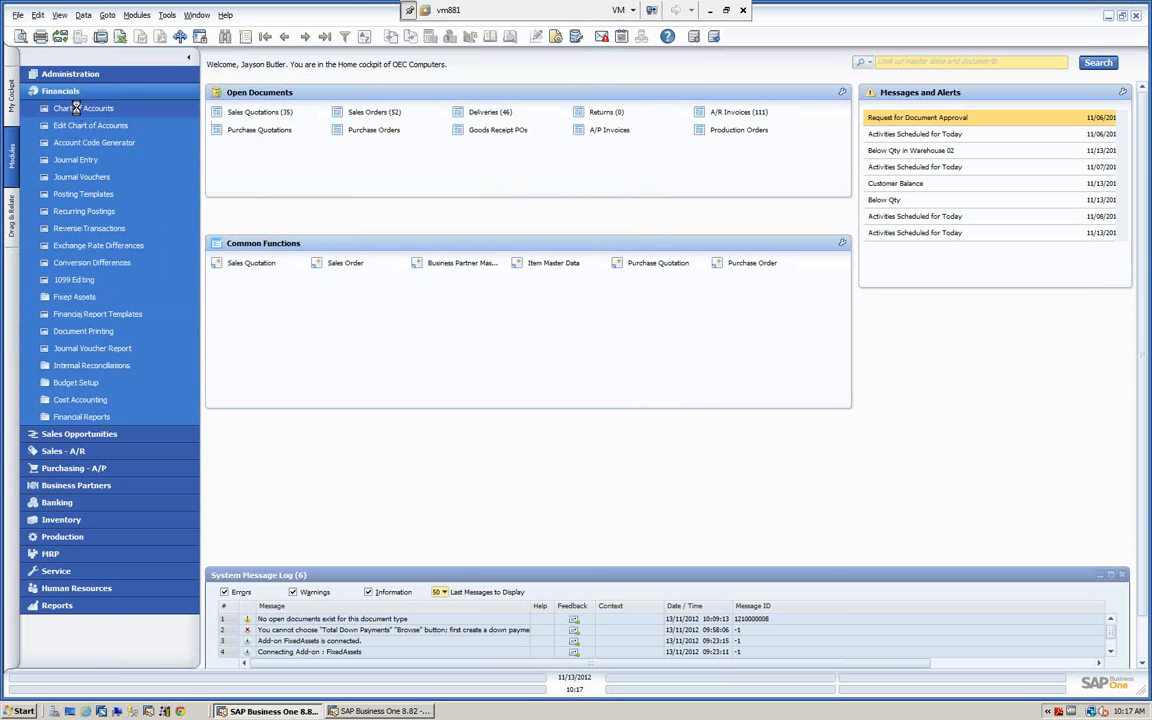
left_click(76, 108)
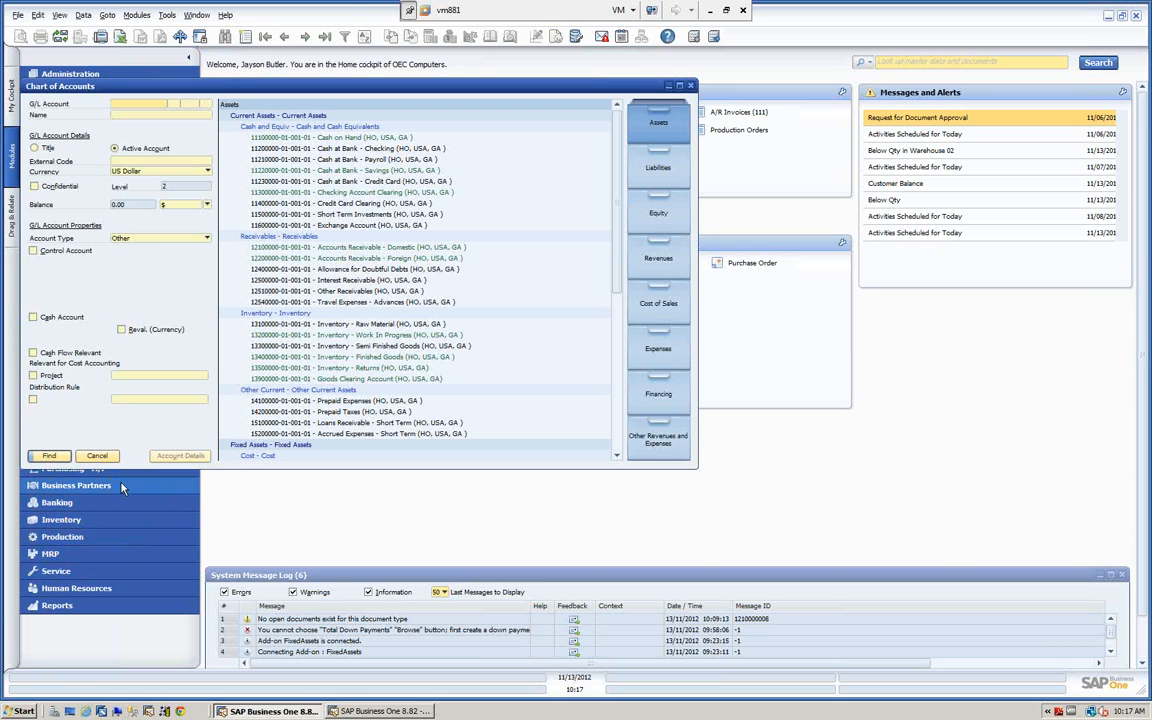
left_click(127, 106)
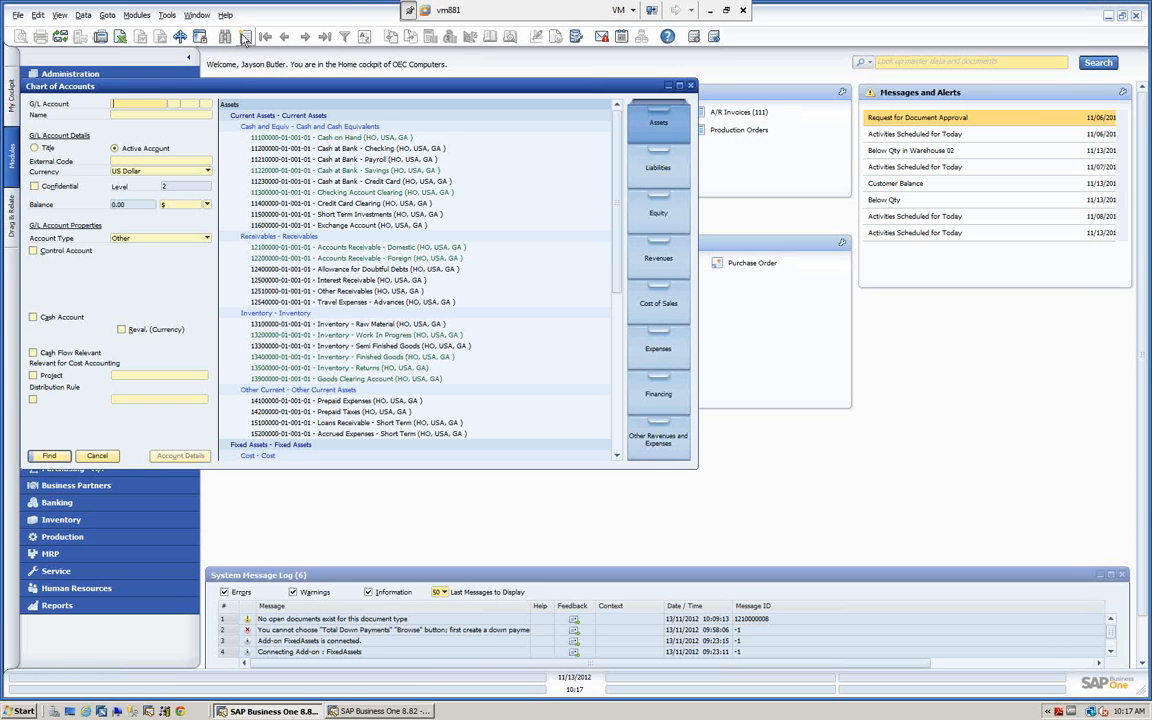
left_click(245, 37)
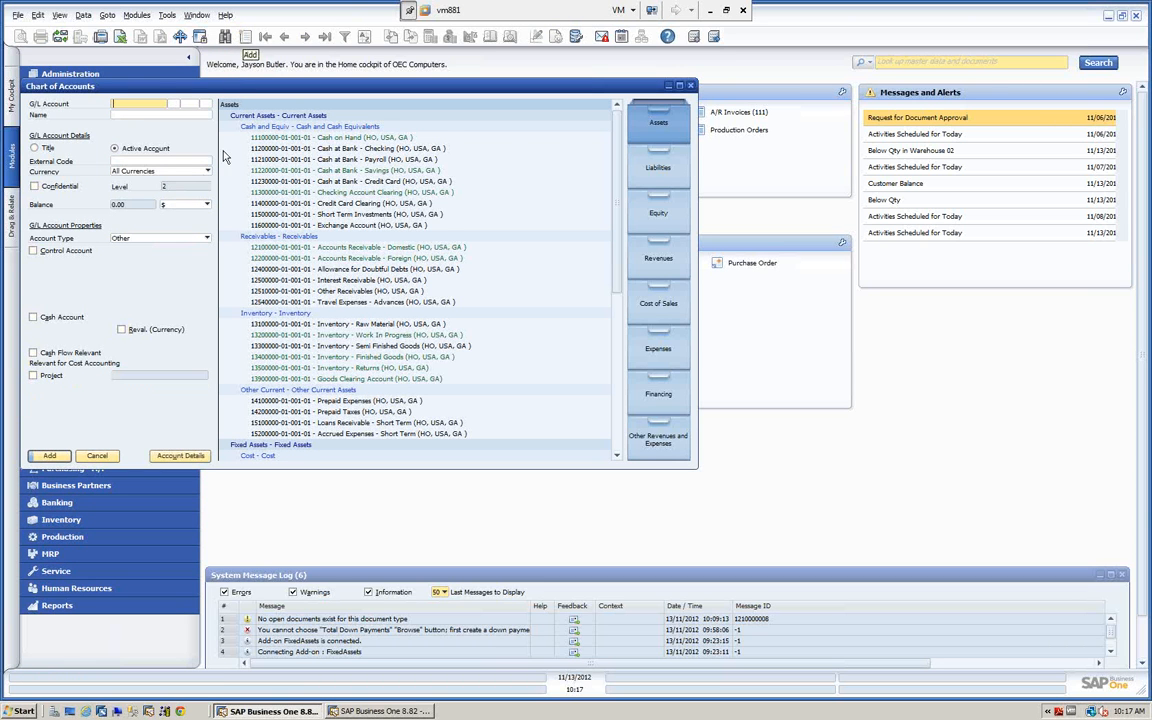
left_click(97, 456)
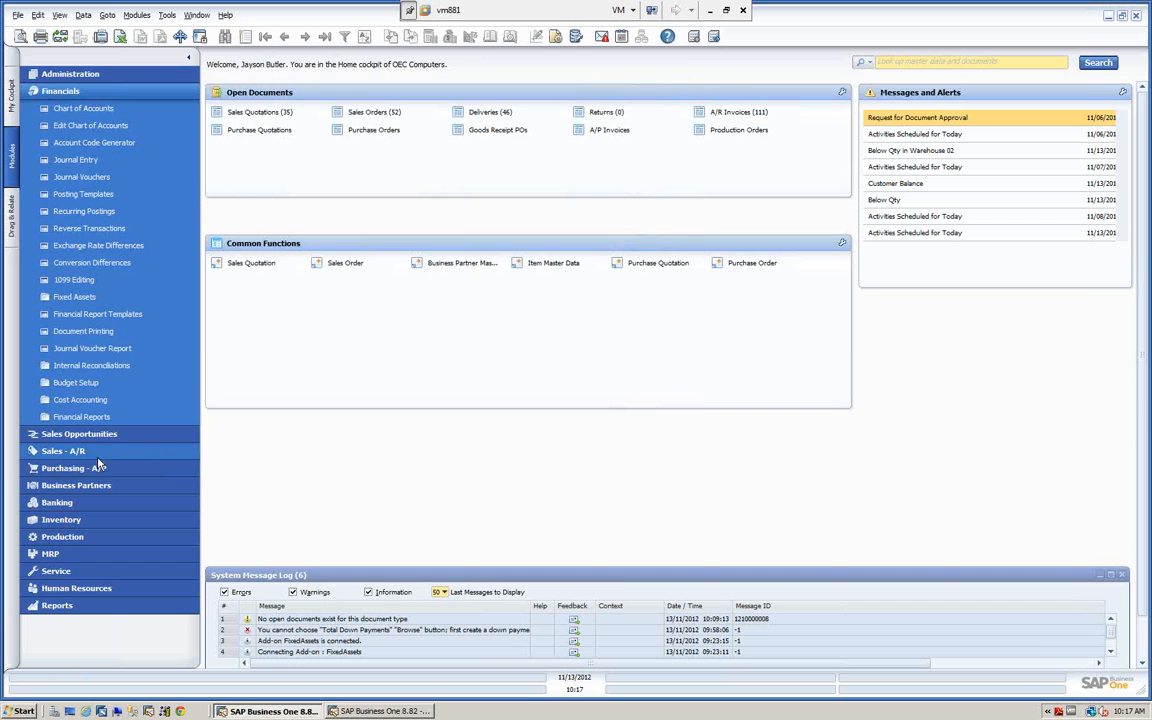
left_click(103, 95)
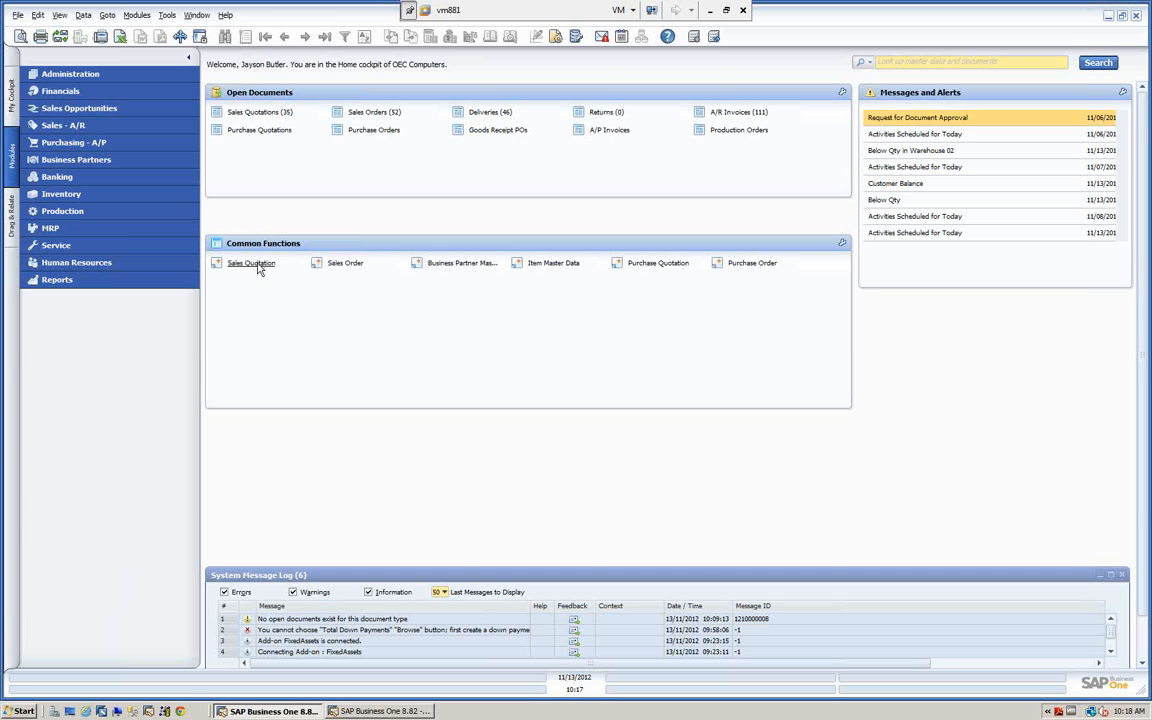
Open the Sales Quotation form, display the last quotation record and move the window clear of the module list.
left_click(252, 263)
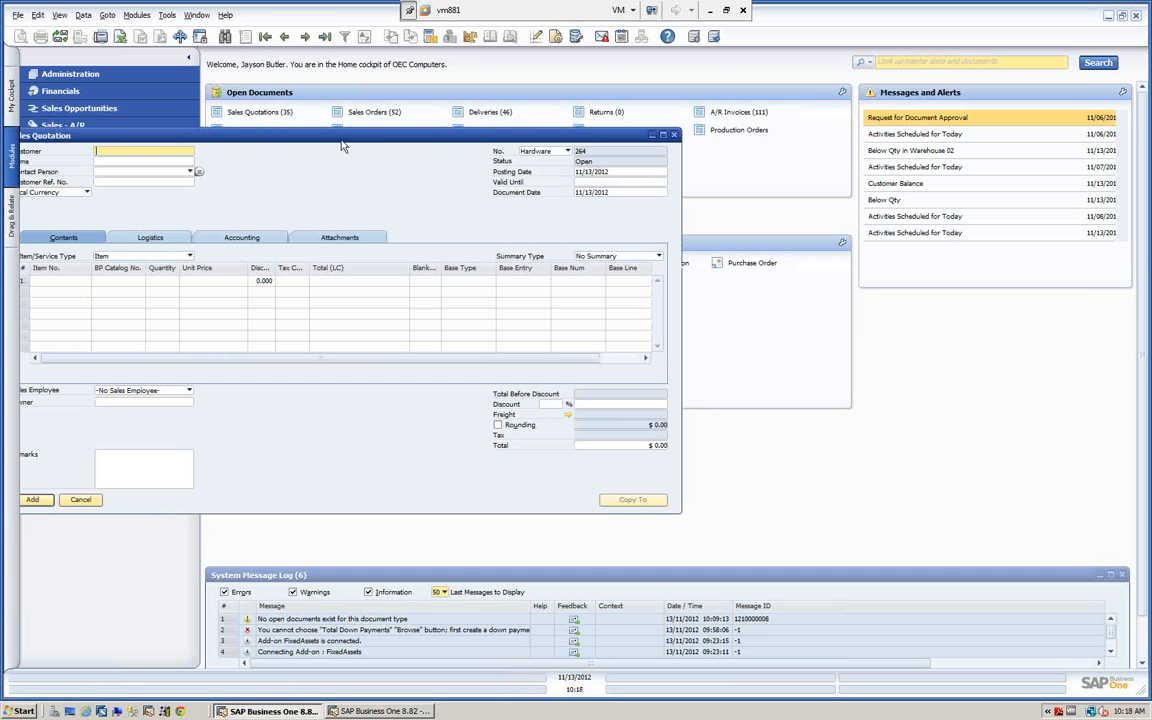
left_click_drag(341, 146, 468, 106)
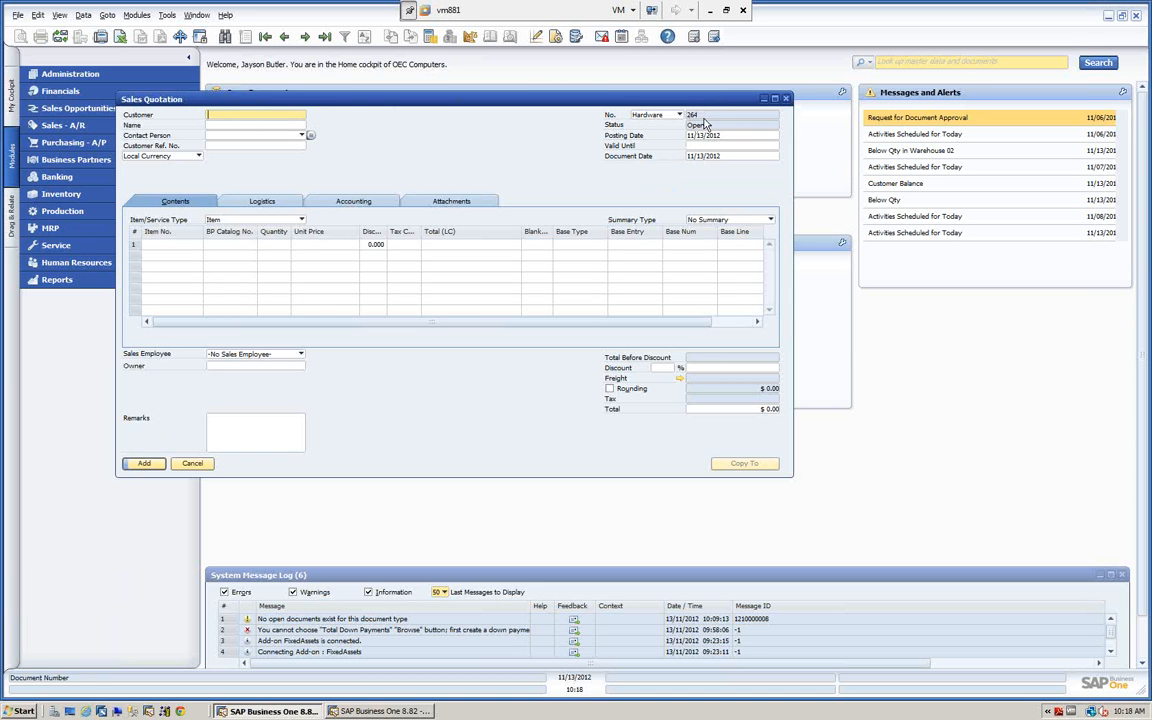
left_click(325, 37)
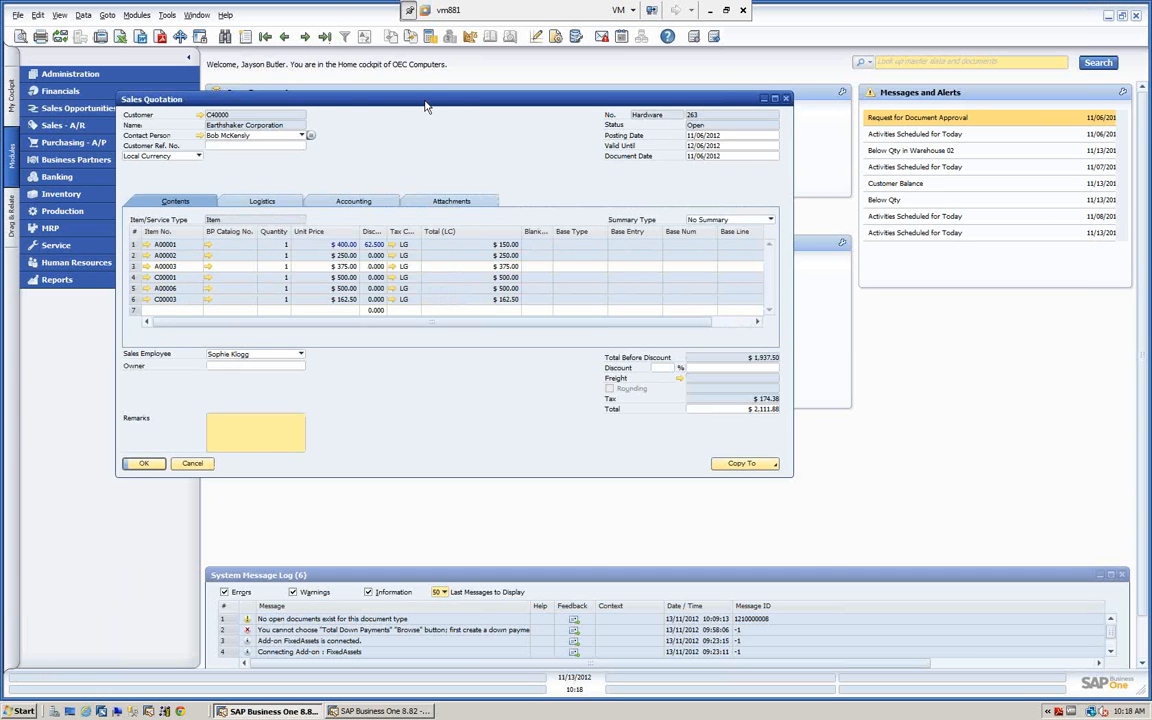
left_click_drag(425, 106, 730, 75)
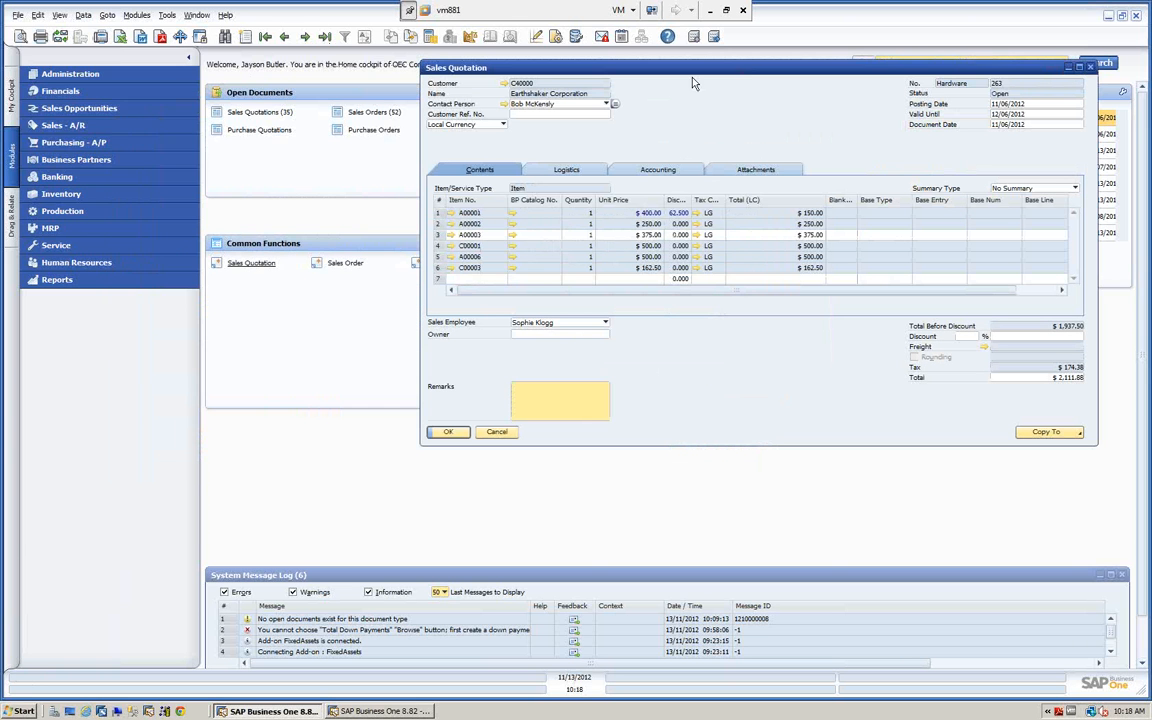
Look through the Sales - A/R documents and open a new A/P Invoice from the Purchasing - A/P module.
left_click(36, 128)
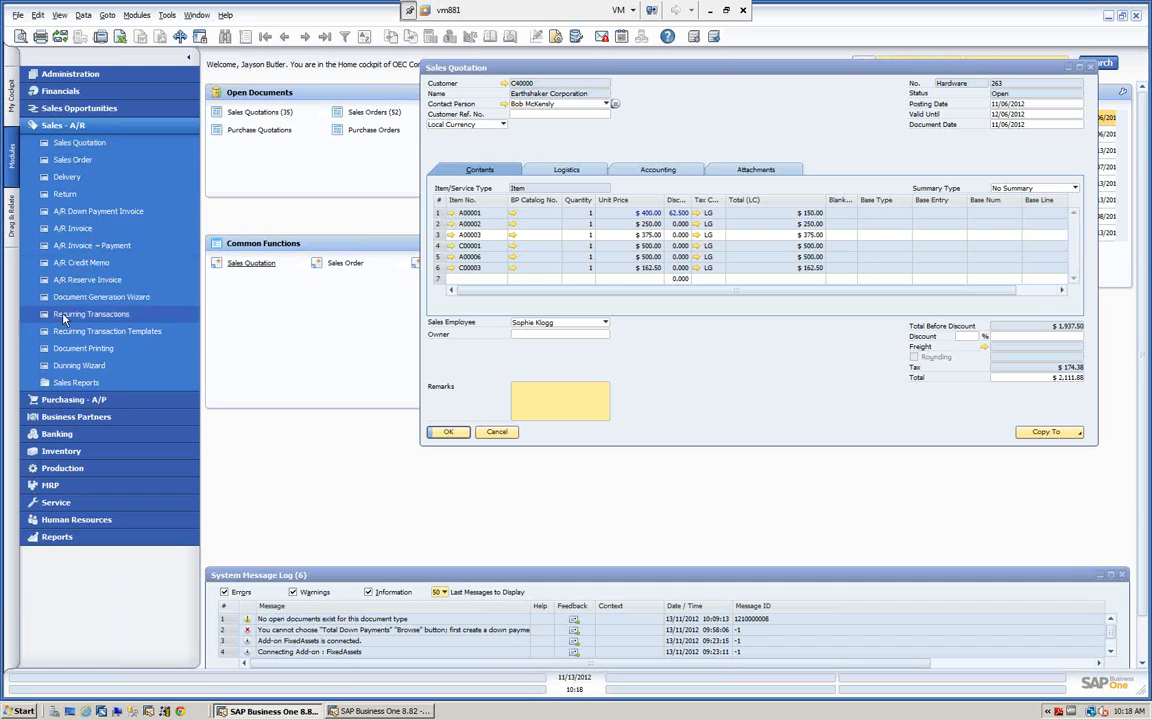
left_click(57, 403)
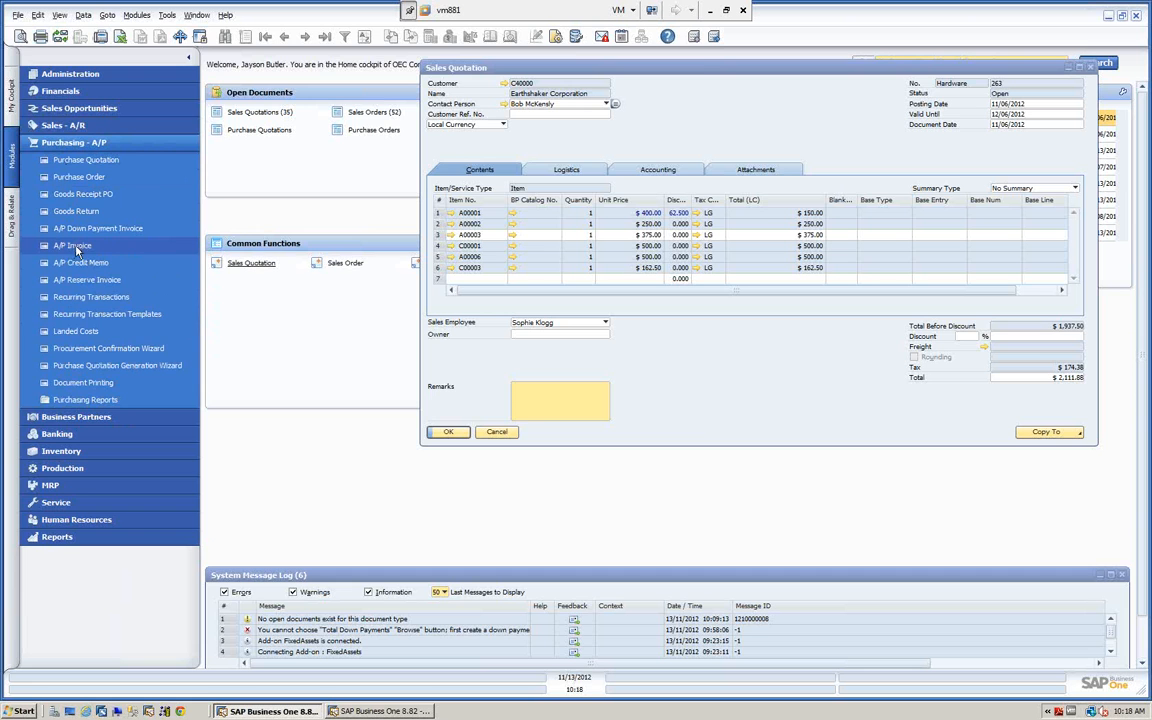
left_click(75, 249)
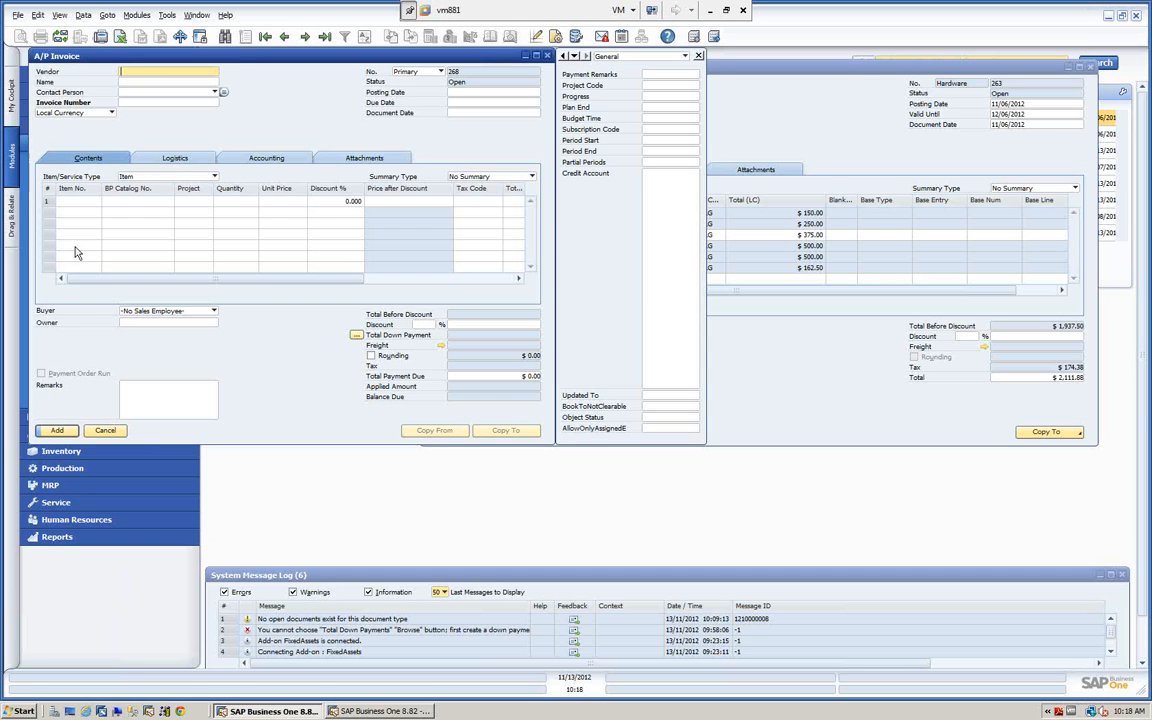
Arrange the restored A/P Invoice window below the sales quotation, close its user-defined fields pane and widen the form.
double_click(365, 56)
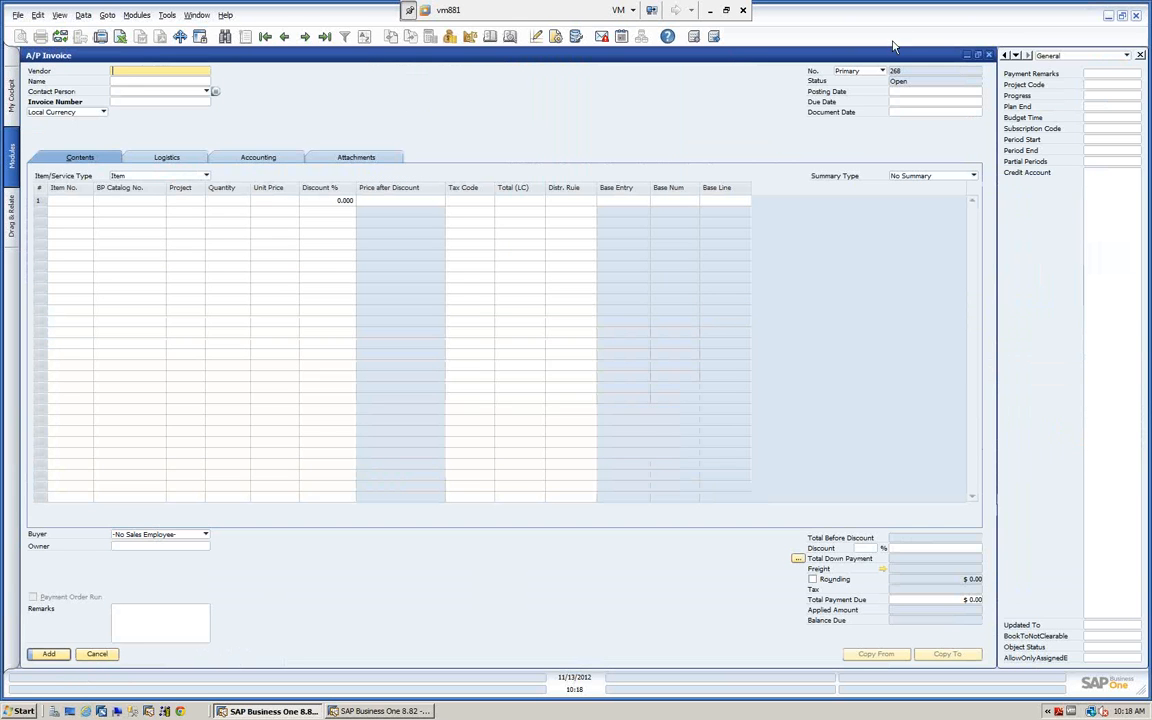
left_click(979, 56)
left_click_drag(478, 60, 500, 293)
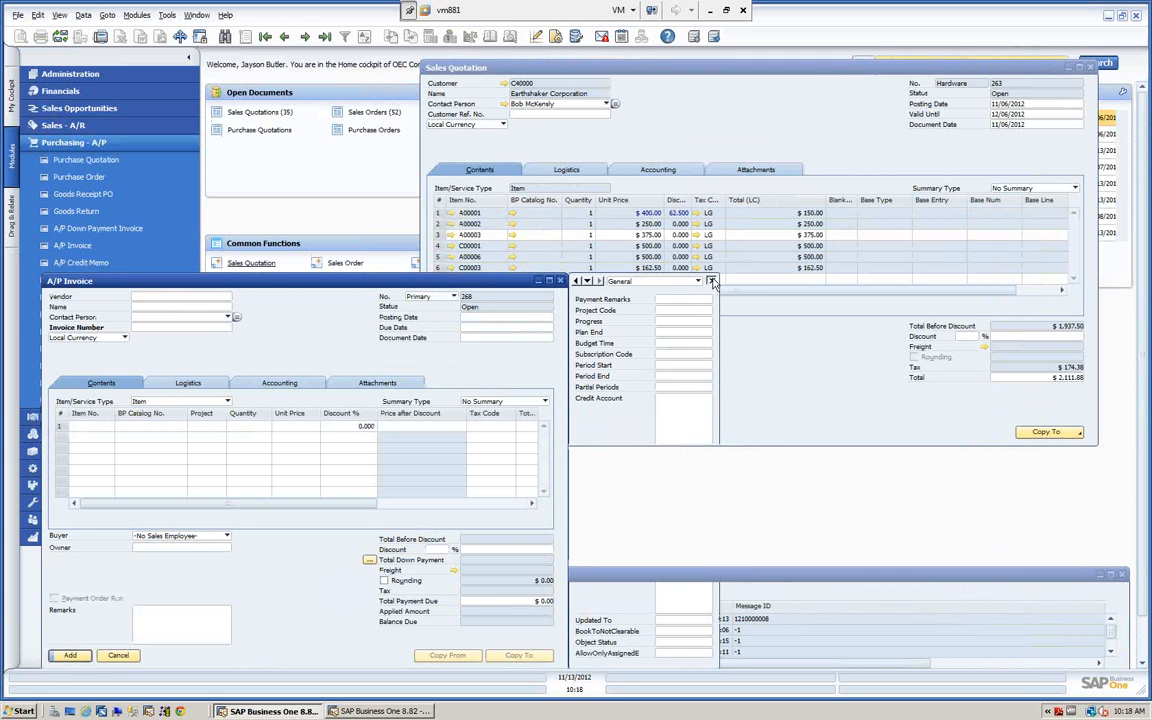
left_click(712, 282)
left_click_drag(566, 323, 751, 345)
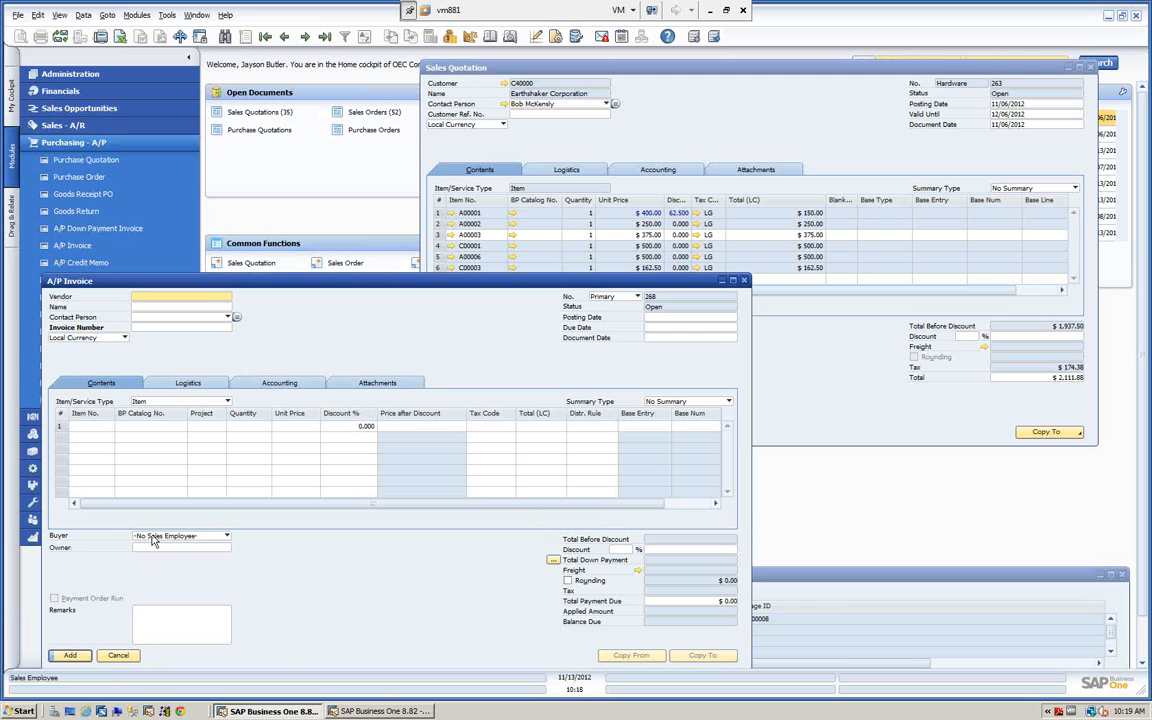
Compare the sales quotation with the A/P Invoice and set the invoice's Item/Service Type to Service.
left_click(800, 374)
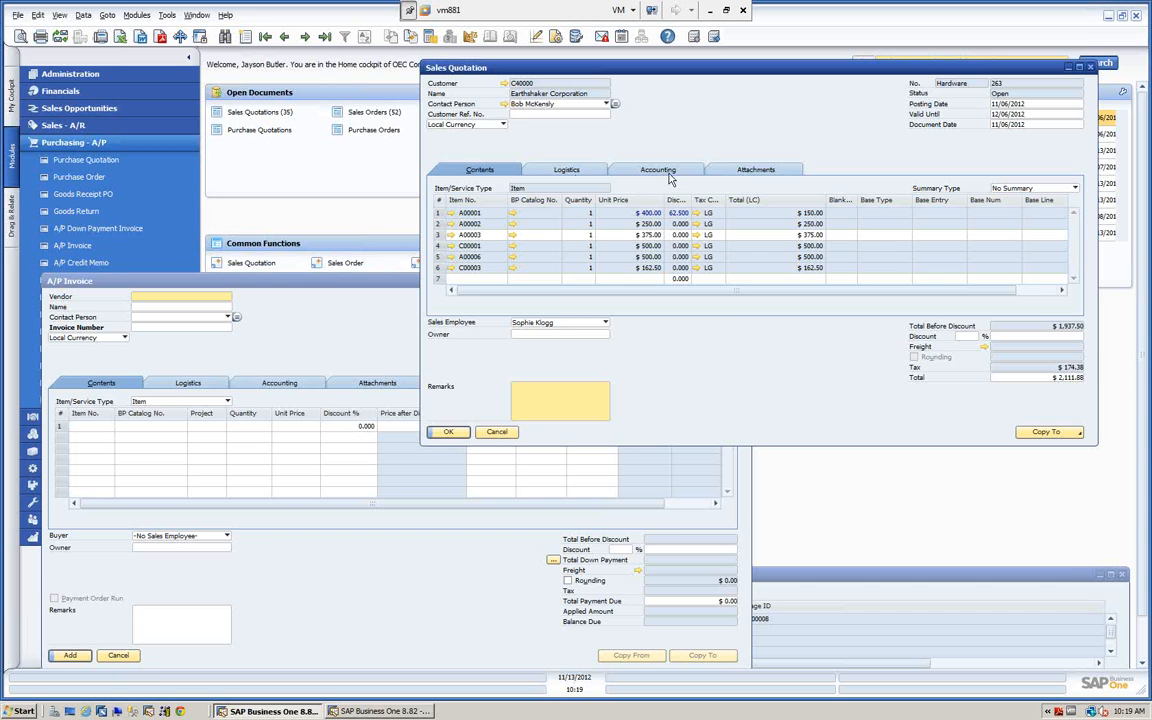
left_click(353, 281)
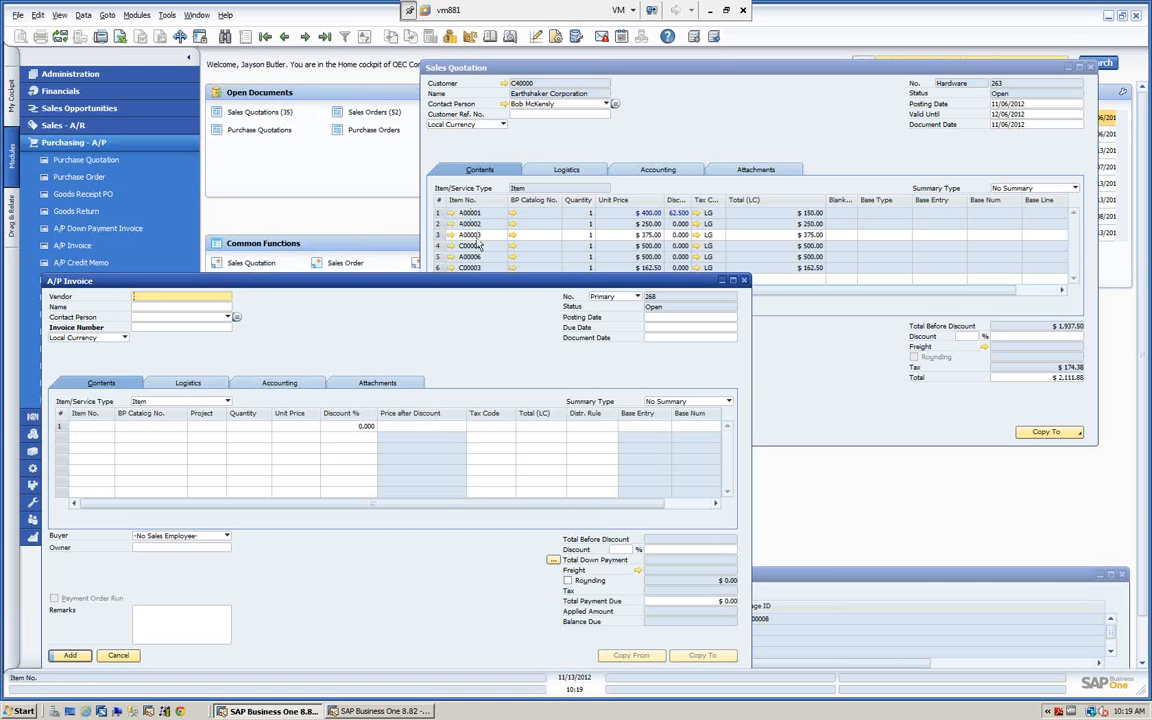
left_click(162, 401)
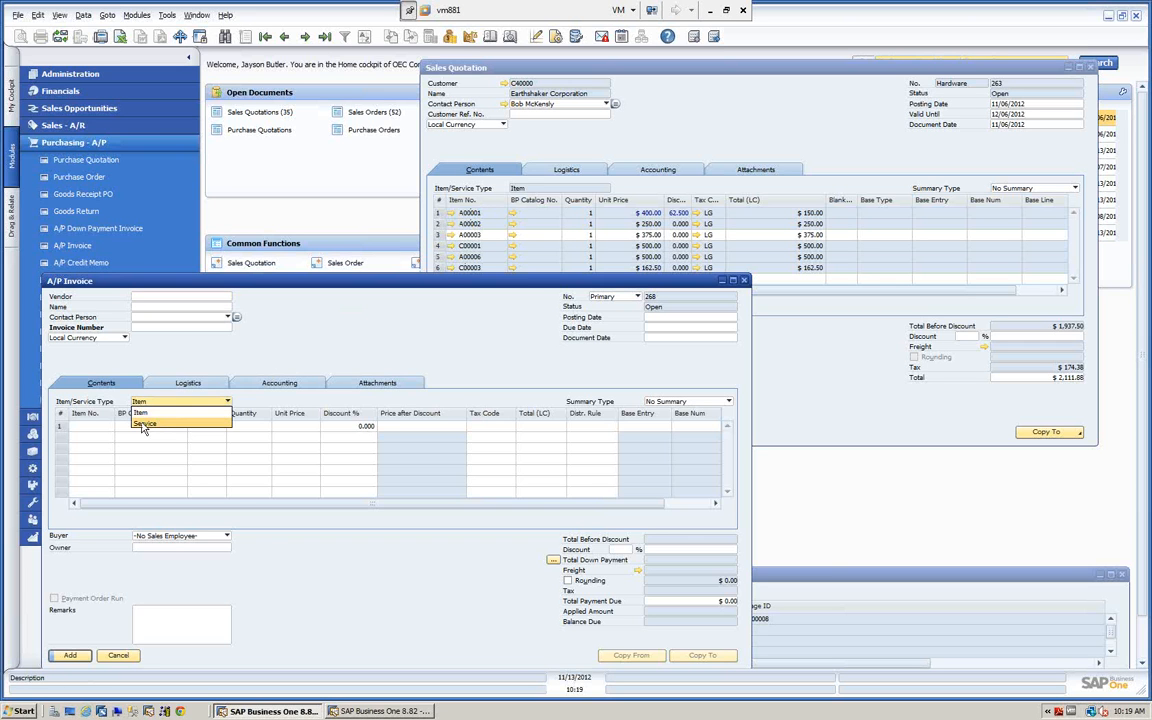
left_click(143, 424)
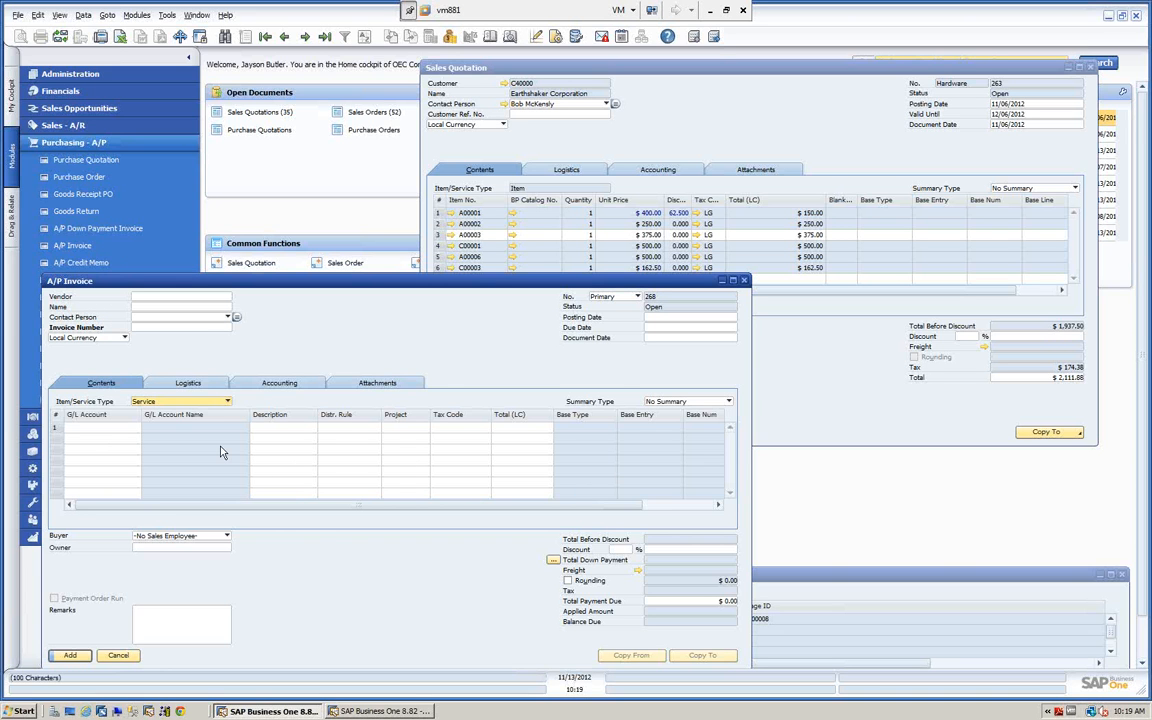
View the sales quotation's Logistics details, inspect the ship-to address components and close them without changes.
left_click(575, 77)
left_click(577, 176)
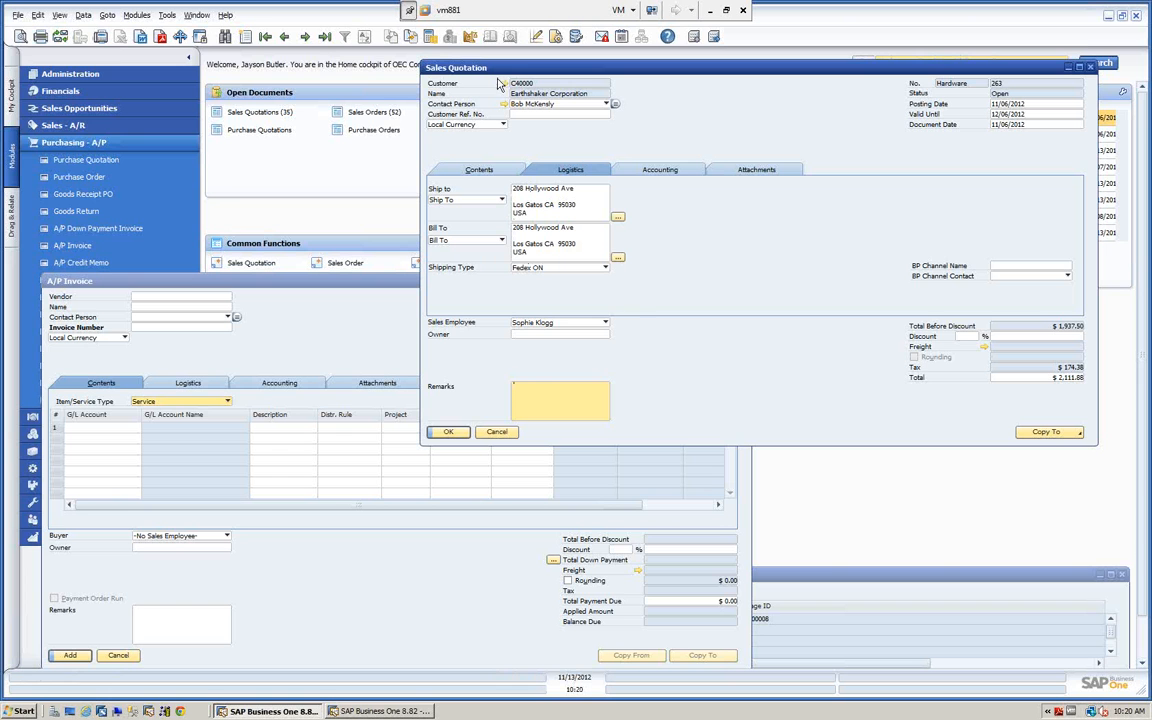
left_click(618, 218)
left_click_drag(618, 290, 871, 217)
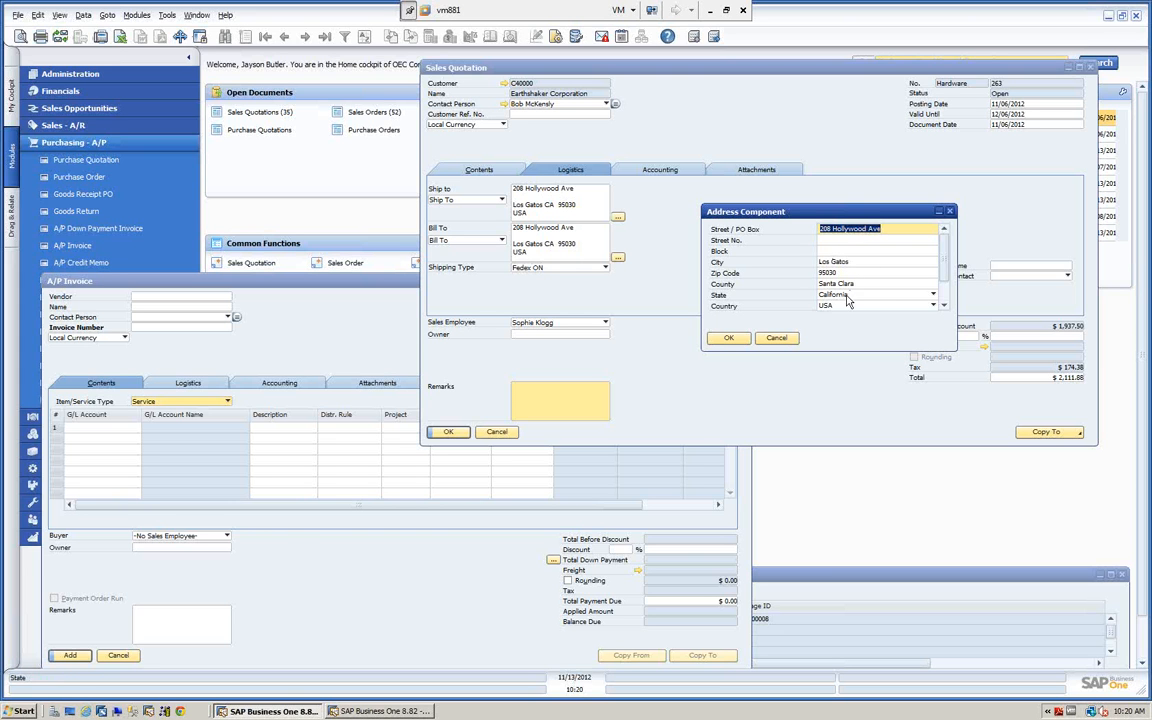
left_click(778, 339)
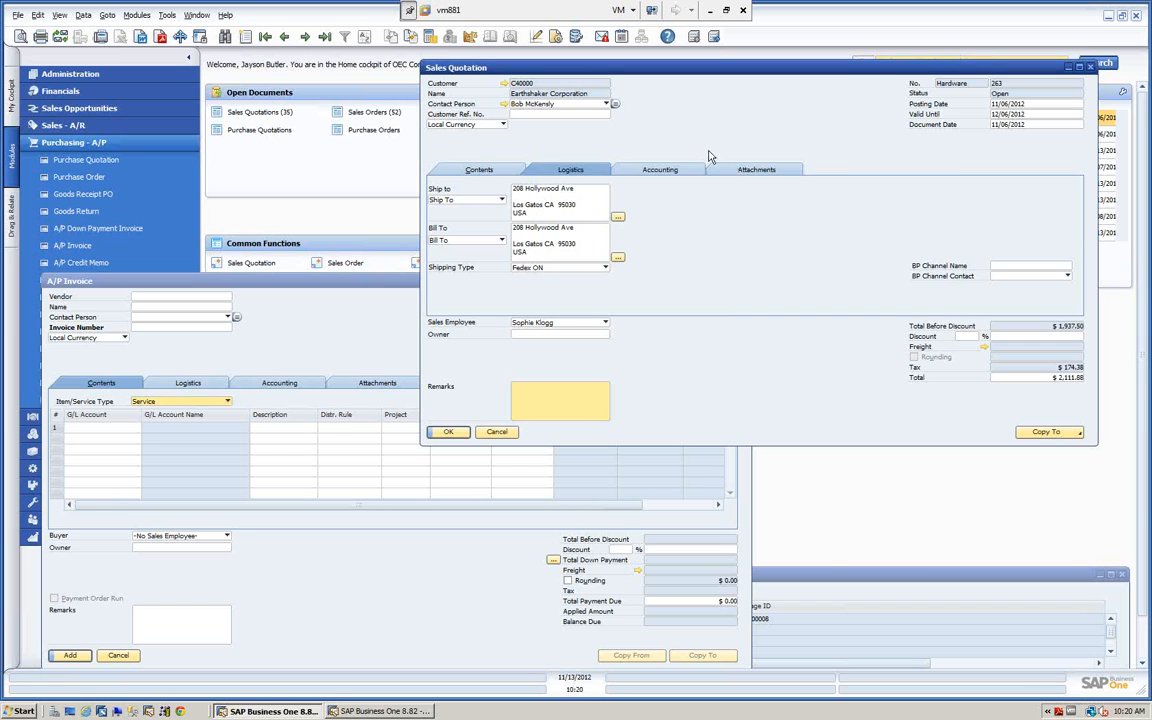
Compare the Accounting details of the sales quotation with those of the A/P Invoice, ending with the quotation in front.
left_click(674, 173)
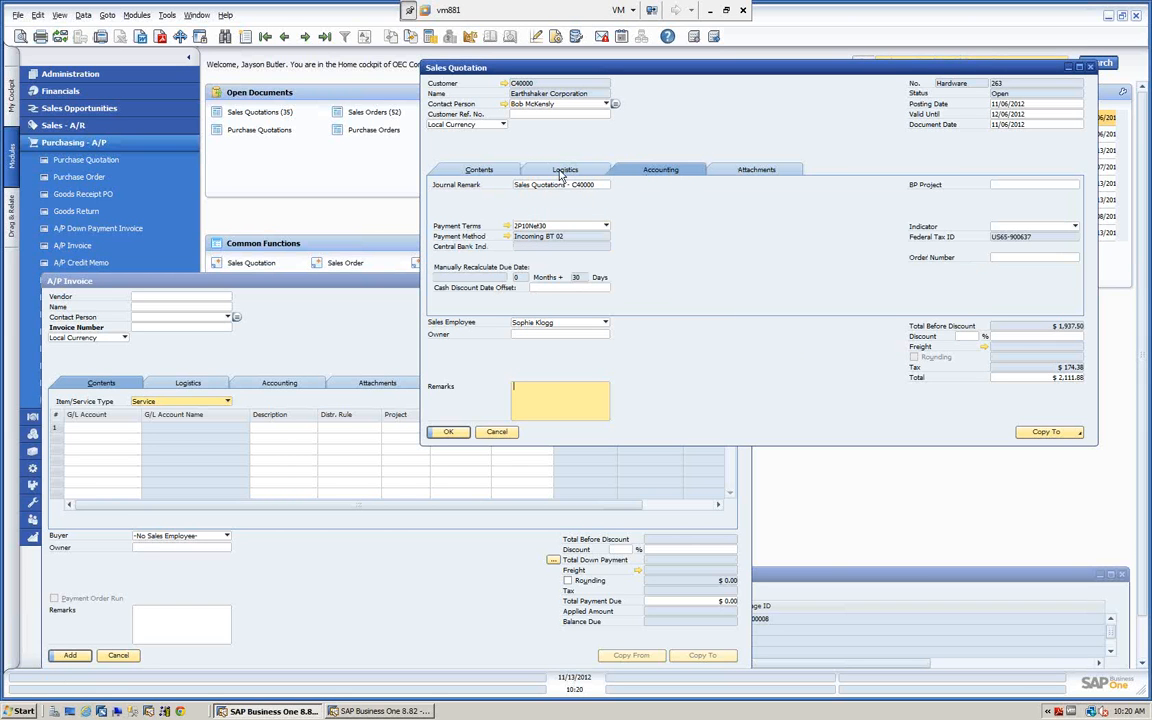
left_click(281, 385)
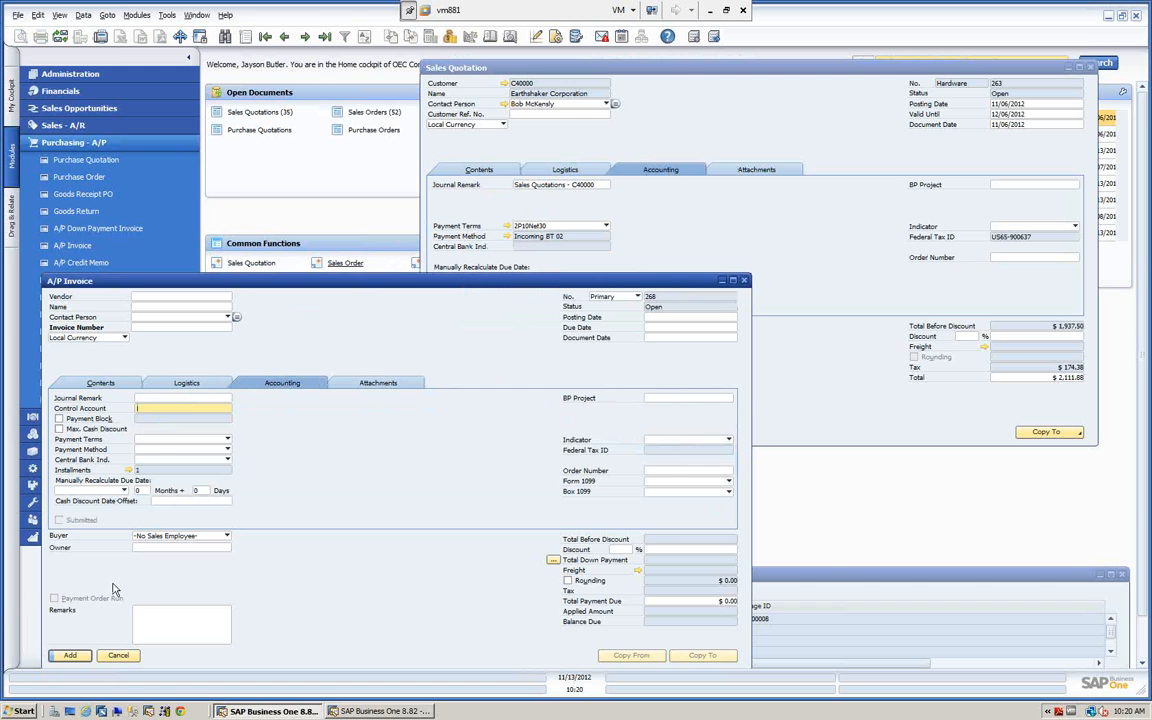
left_click(683, 73)
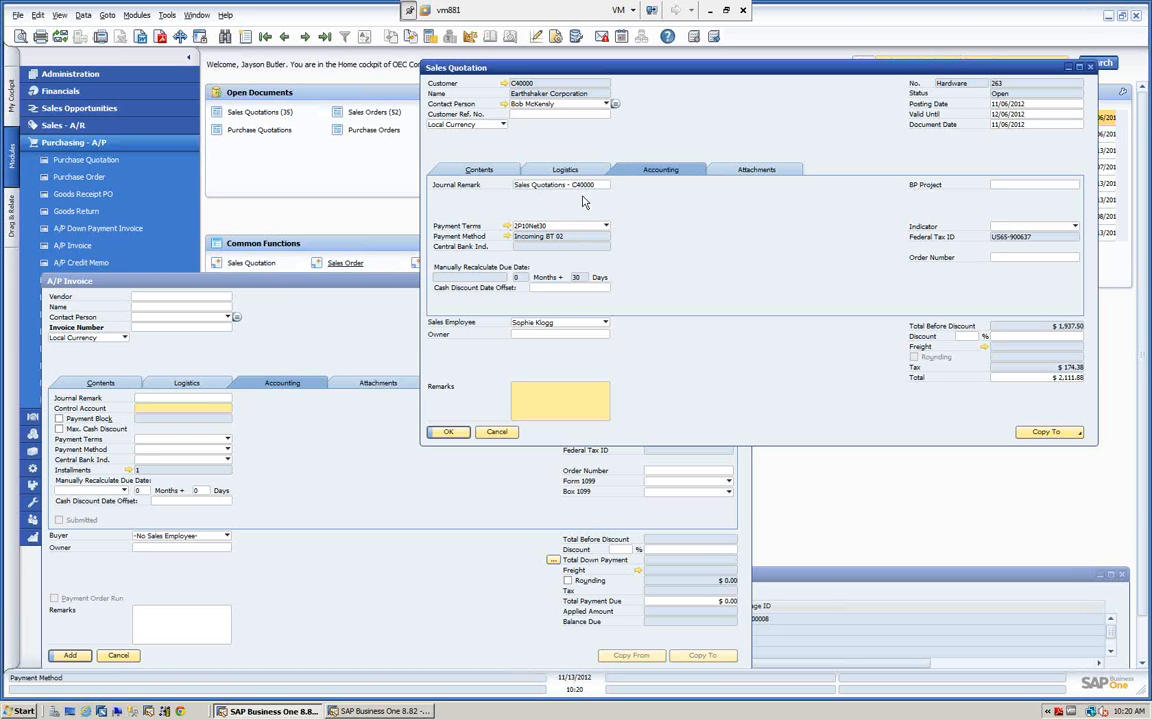
Attach the file Purchase Quotation_45.pdf from the Backups folder to the sales quotation.
left_click(756, 172)
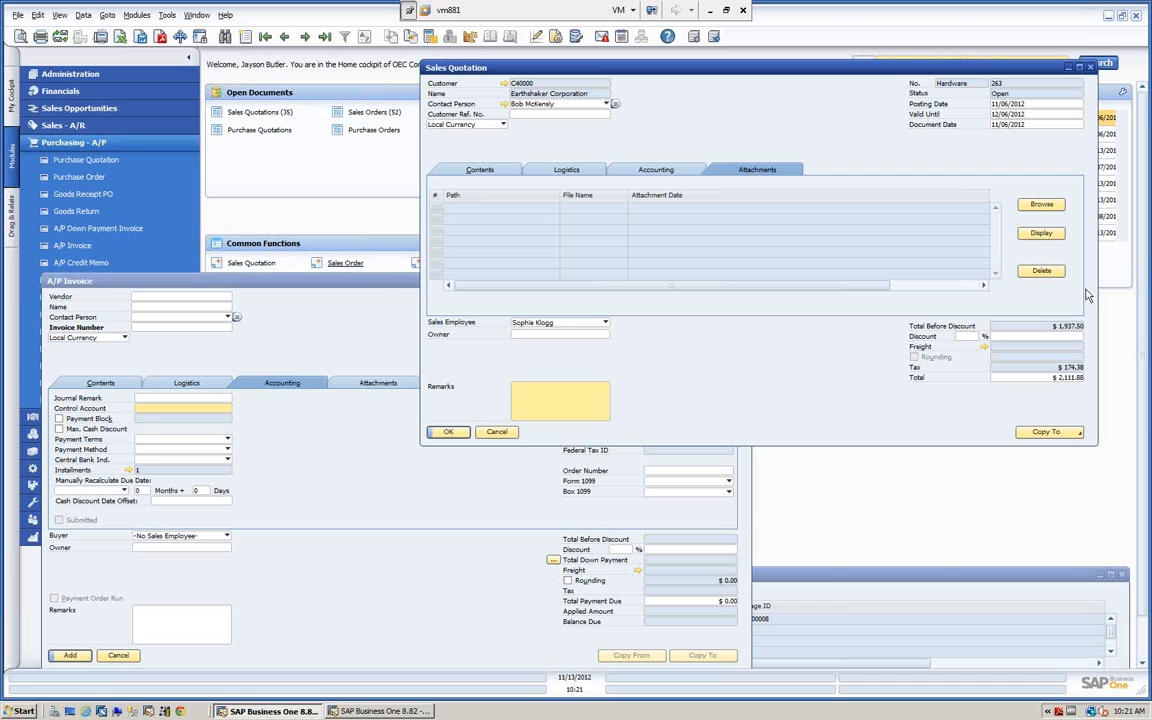
left_click(1041, 205)
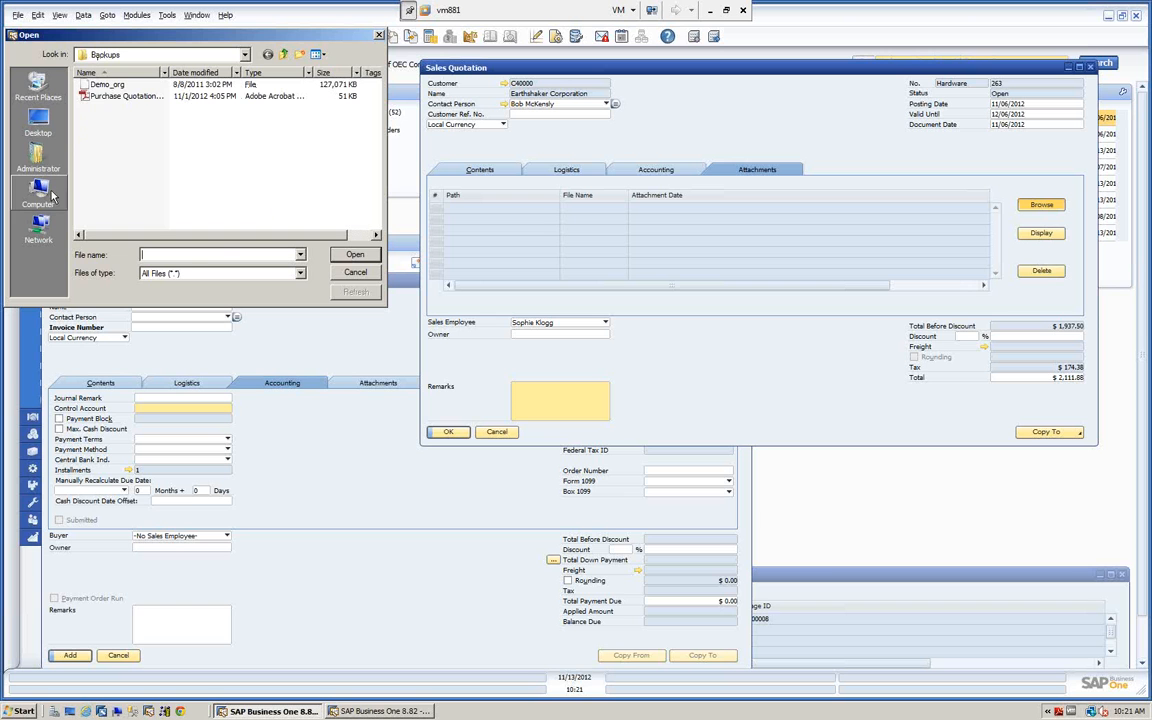
left_click(115, 96)
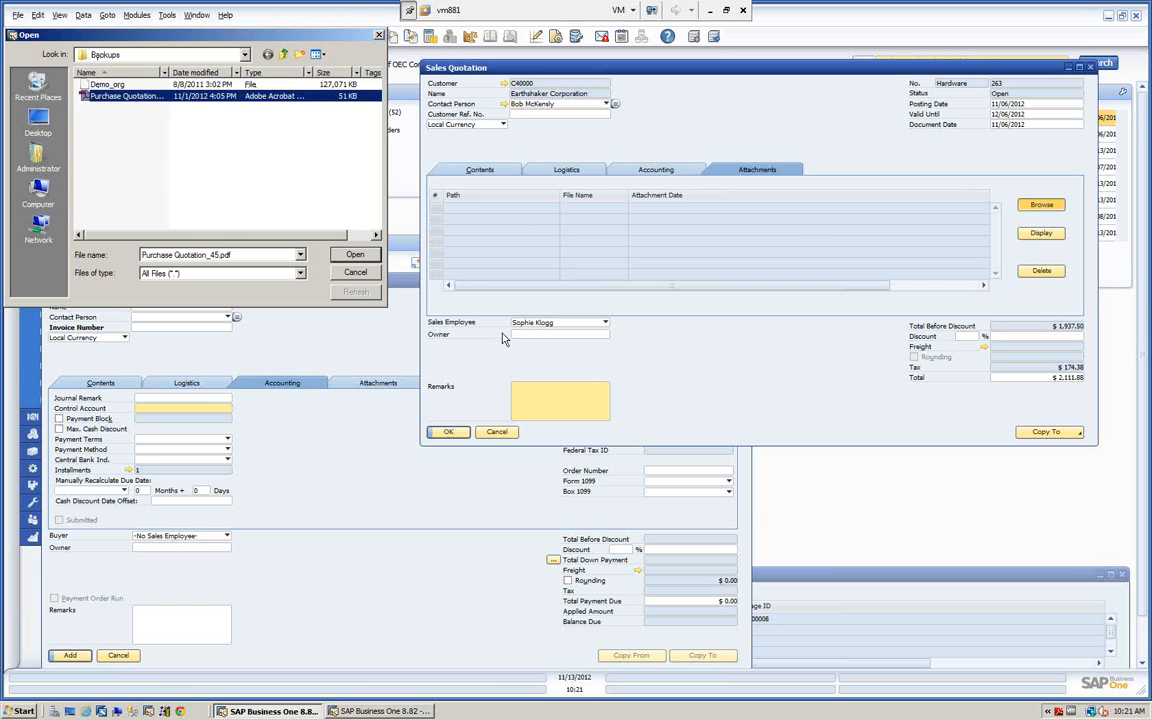
left_click(355, 256)
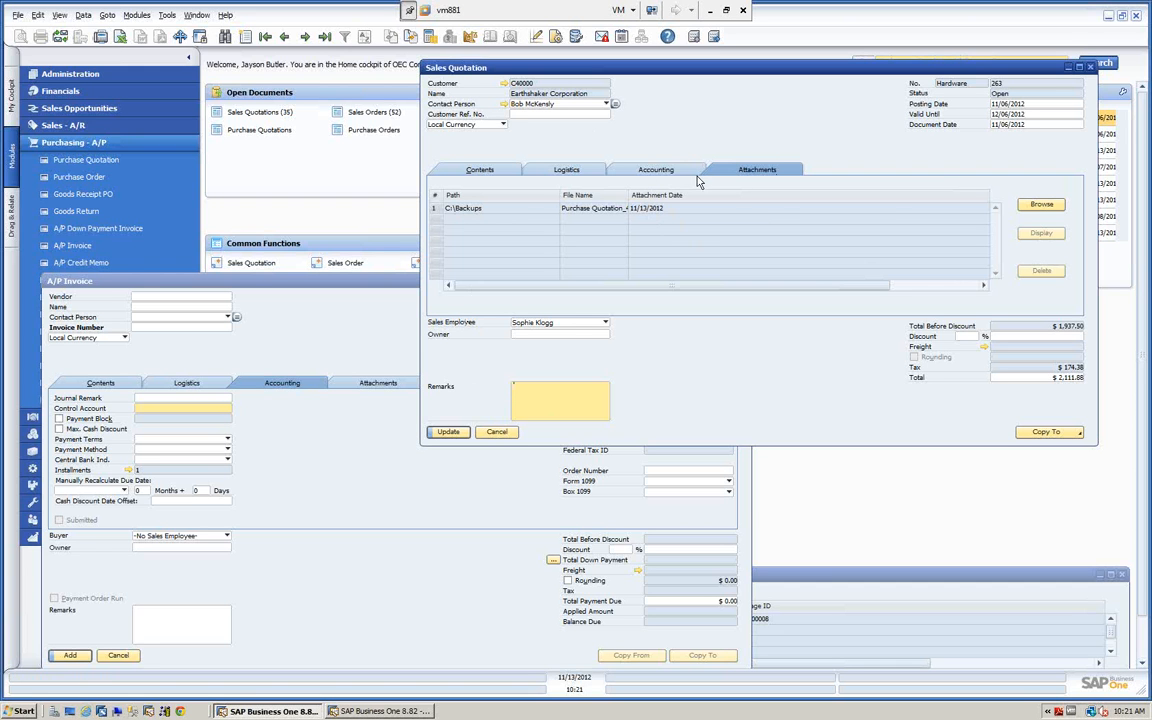
left_click(539, 395)
Close the A/P Invoice without saving and cancel the sales quotation without updating it.
left_click(318, 291)
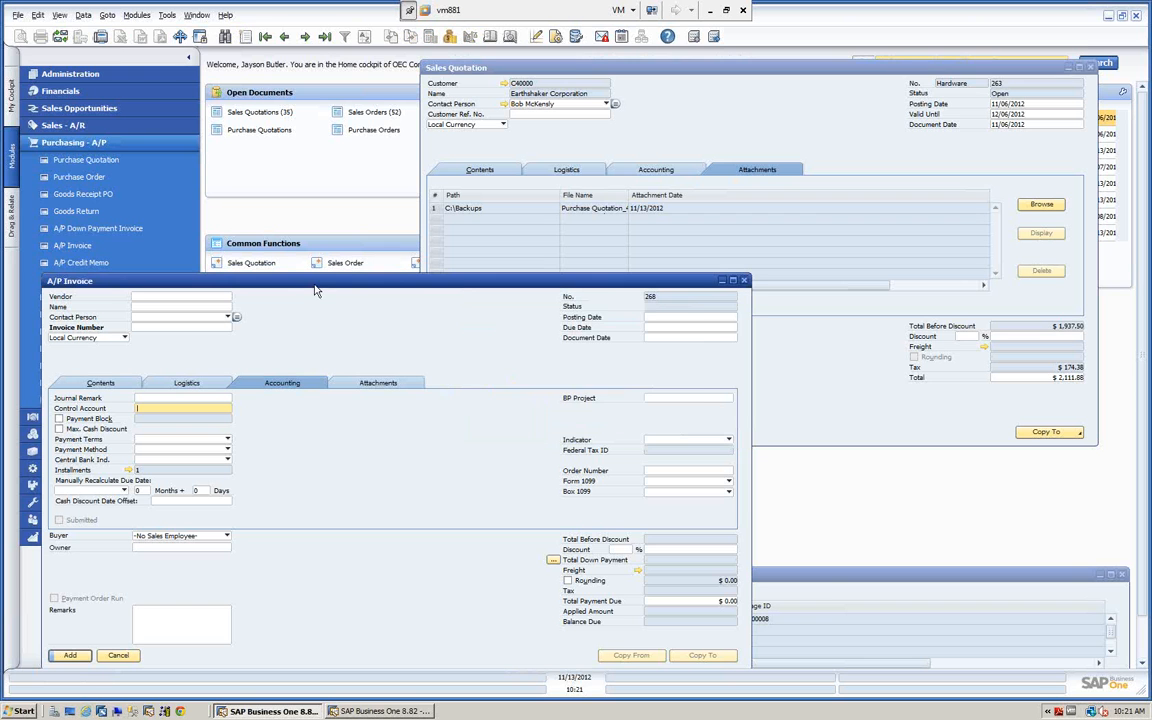
left_click(743, 281)
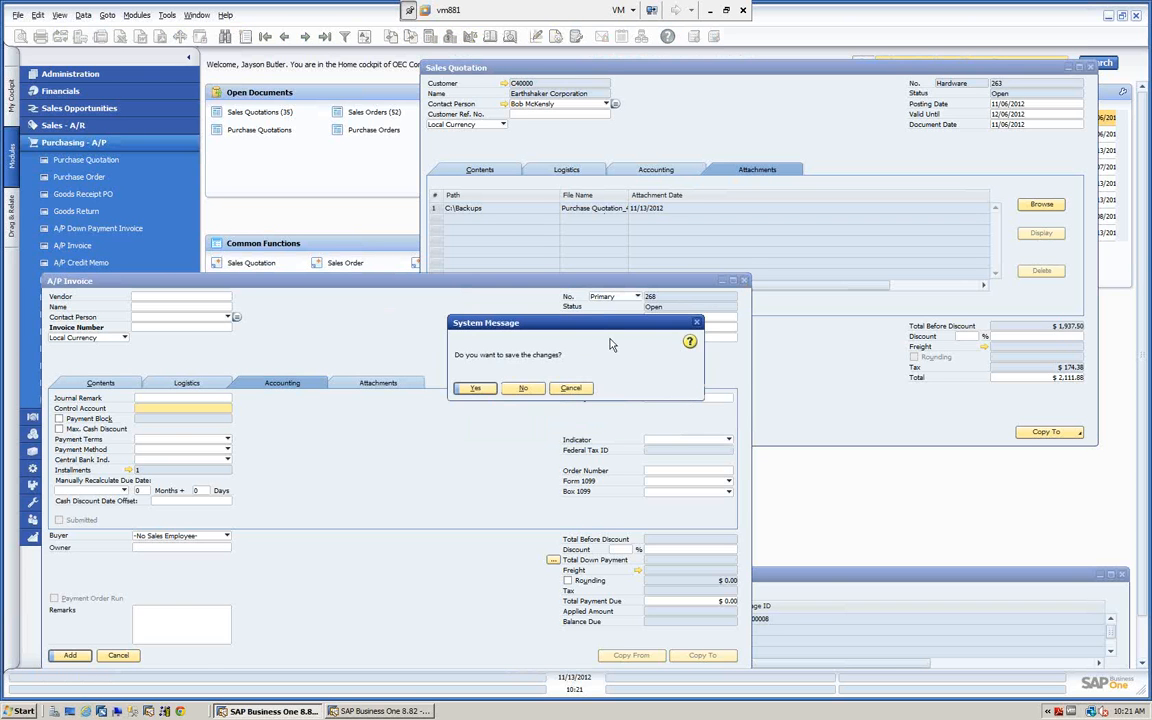
left_click(523, 388)
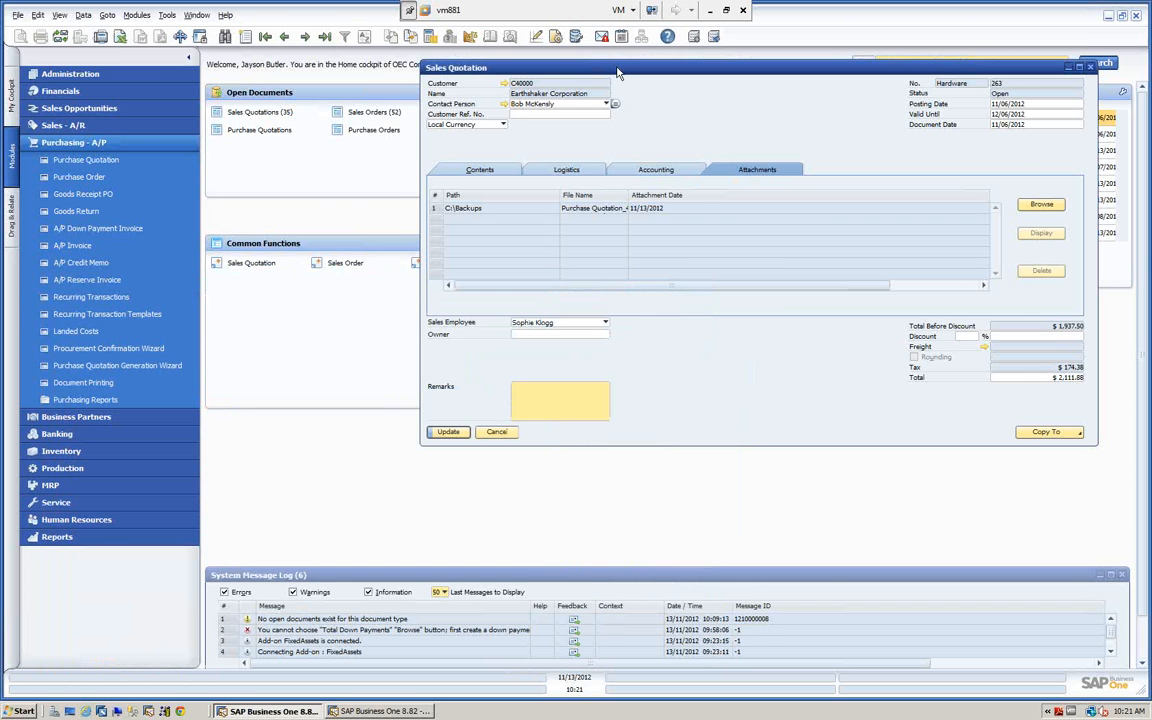
left_click_drag(617, 69, 474, 72)
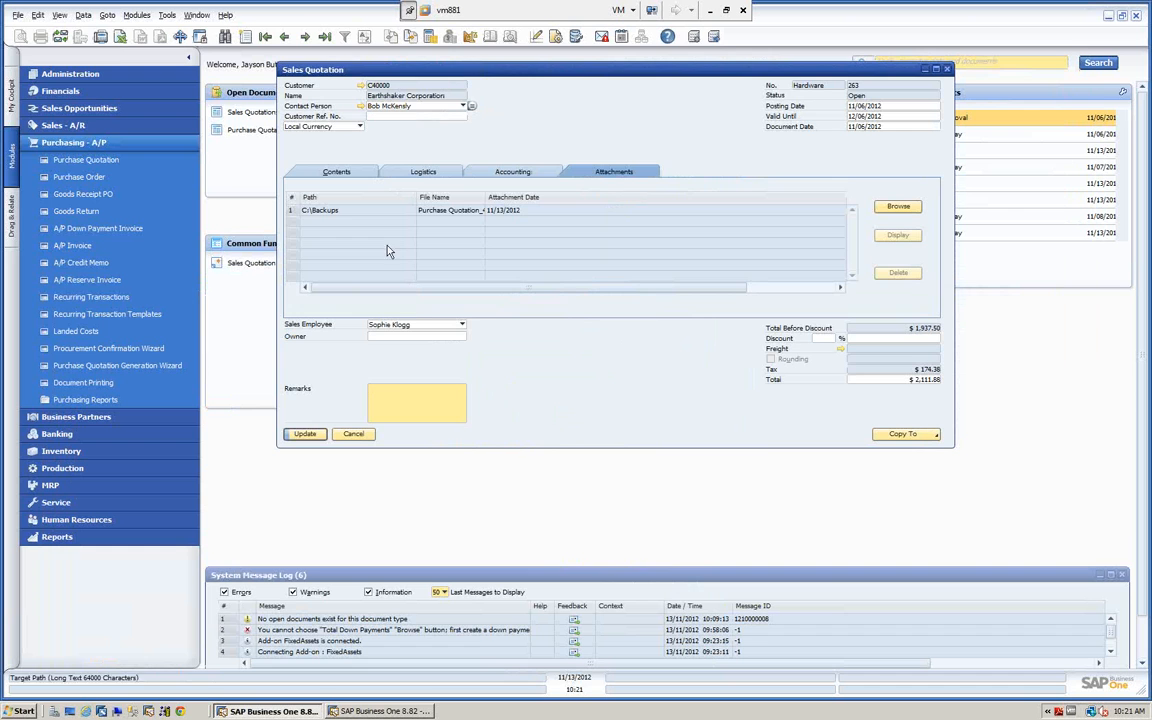
left_click(354, 434)
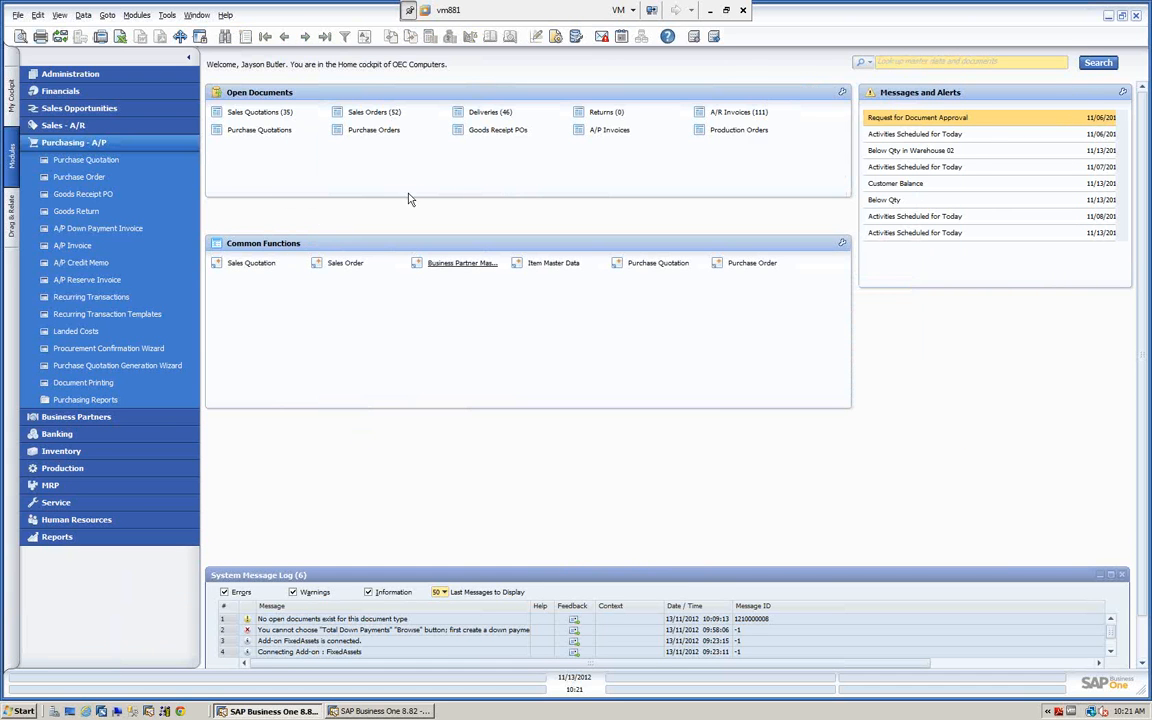
Open the Sales Order form, browse back three records and forward one, and close it.
left_click(342, 264)
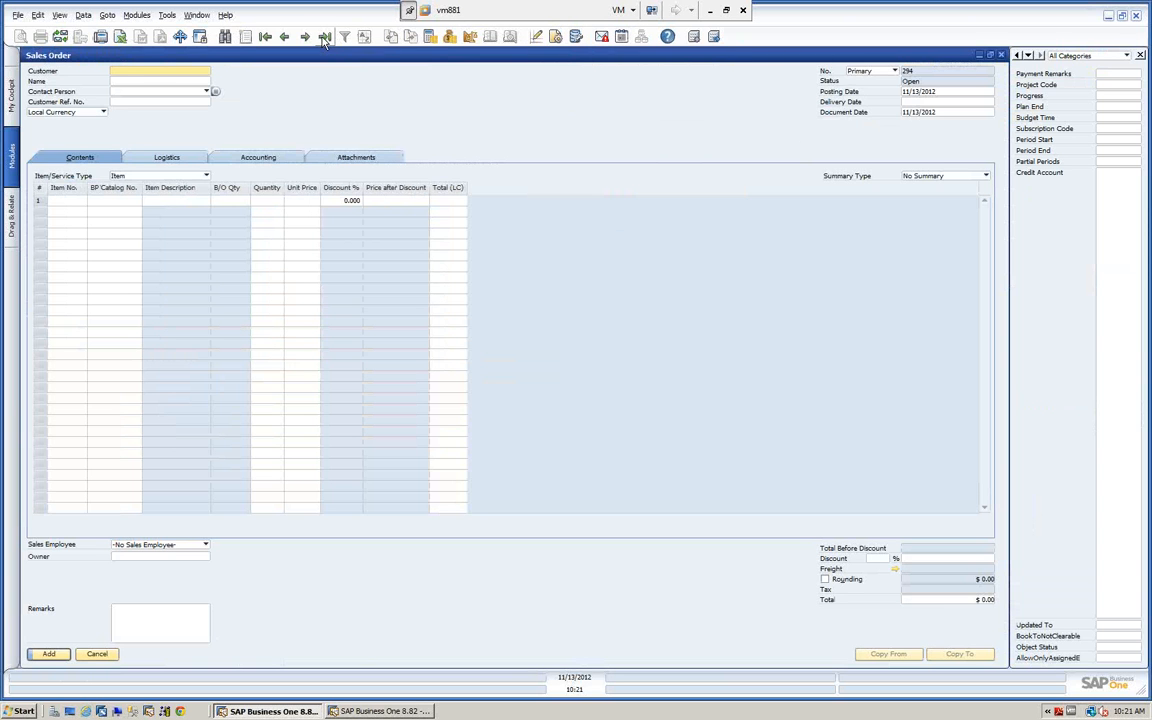
left_click(287, 36)
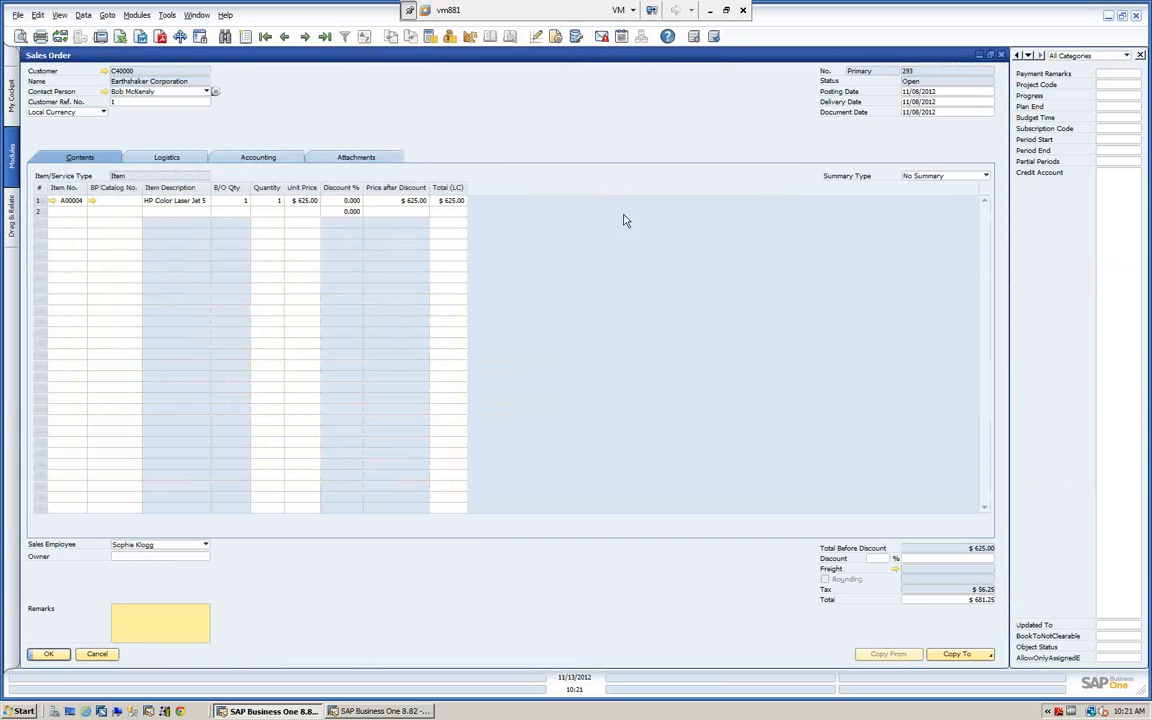
left_click(284, 37)
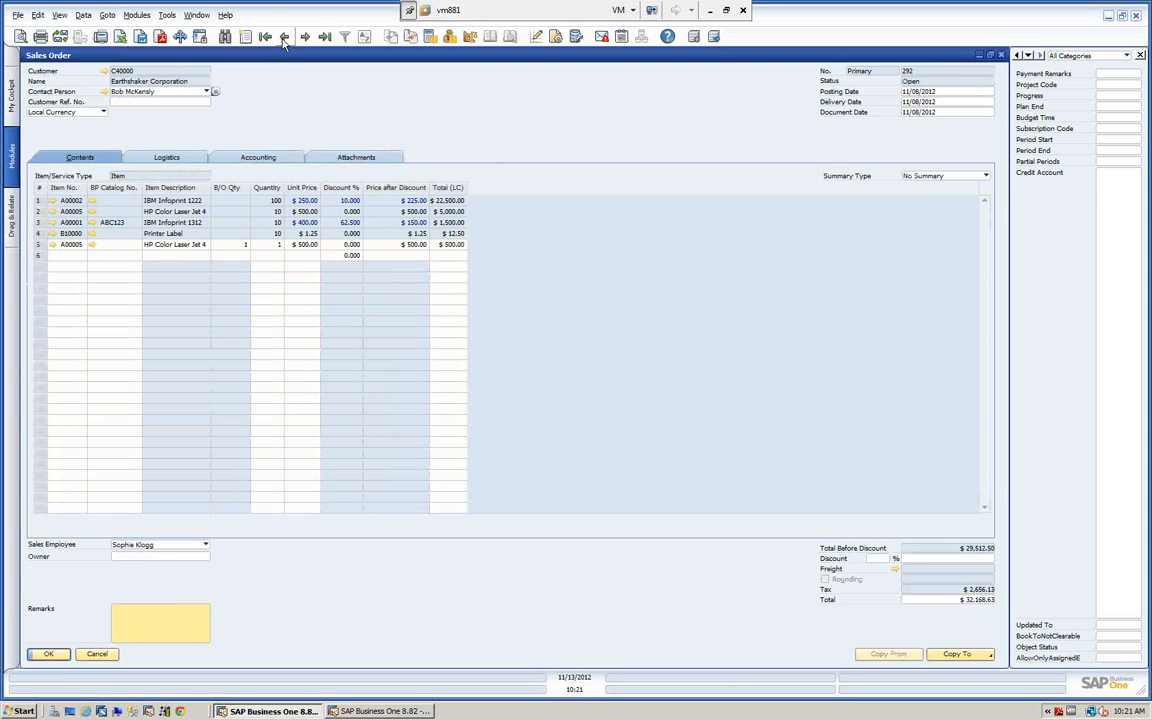
left_click(284, 37)
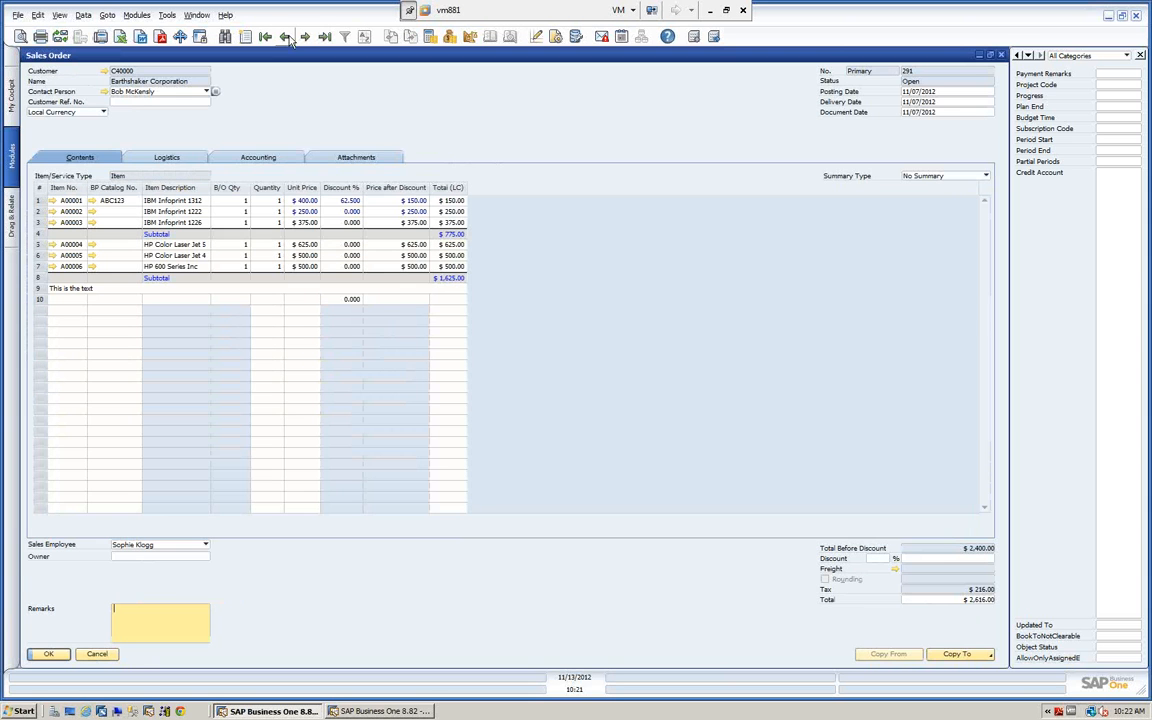
left_click(308, 37)
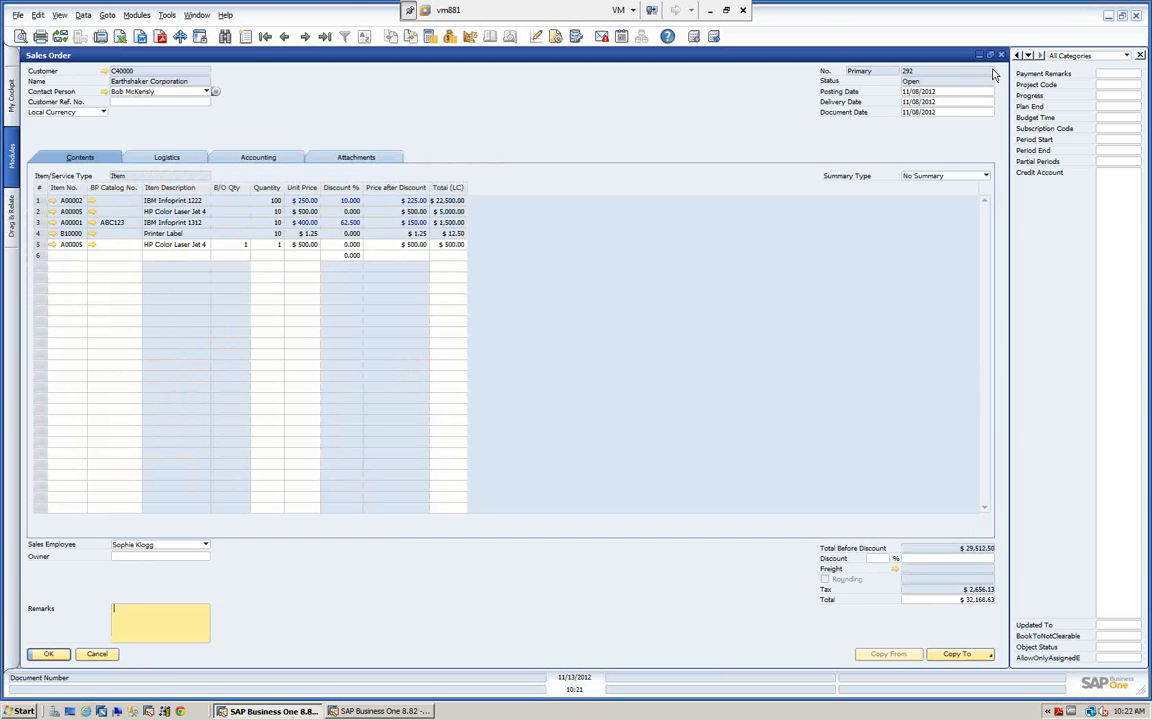
left_click(1001, 56)
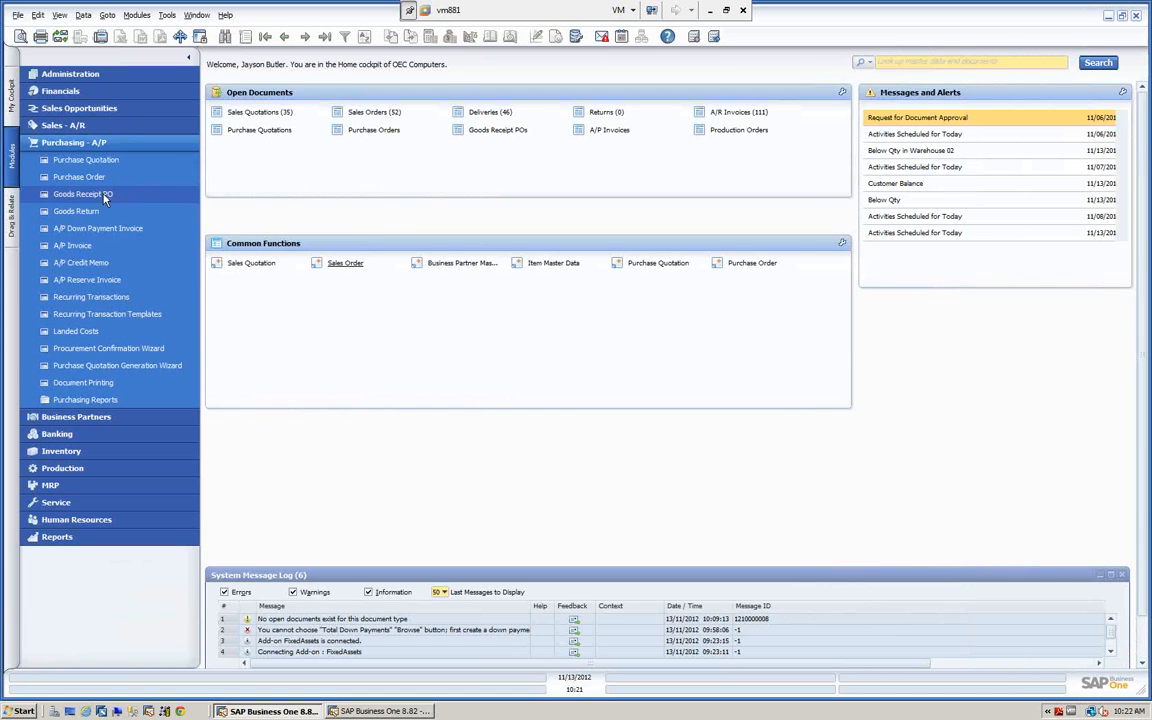
Open the Delivery form from Sales - A/R and browse from the last record to the previous, open delivery.
left_click(74, 142)
left_click(70, 125)
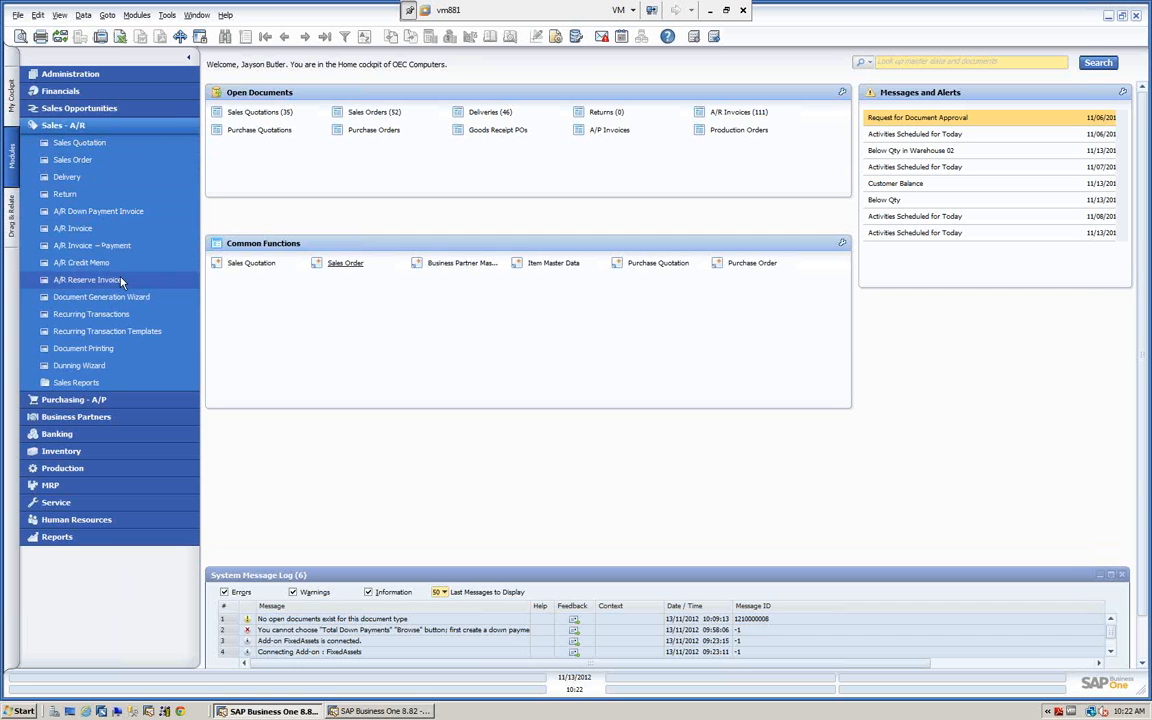
left_click(66, 178)
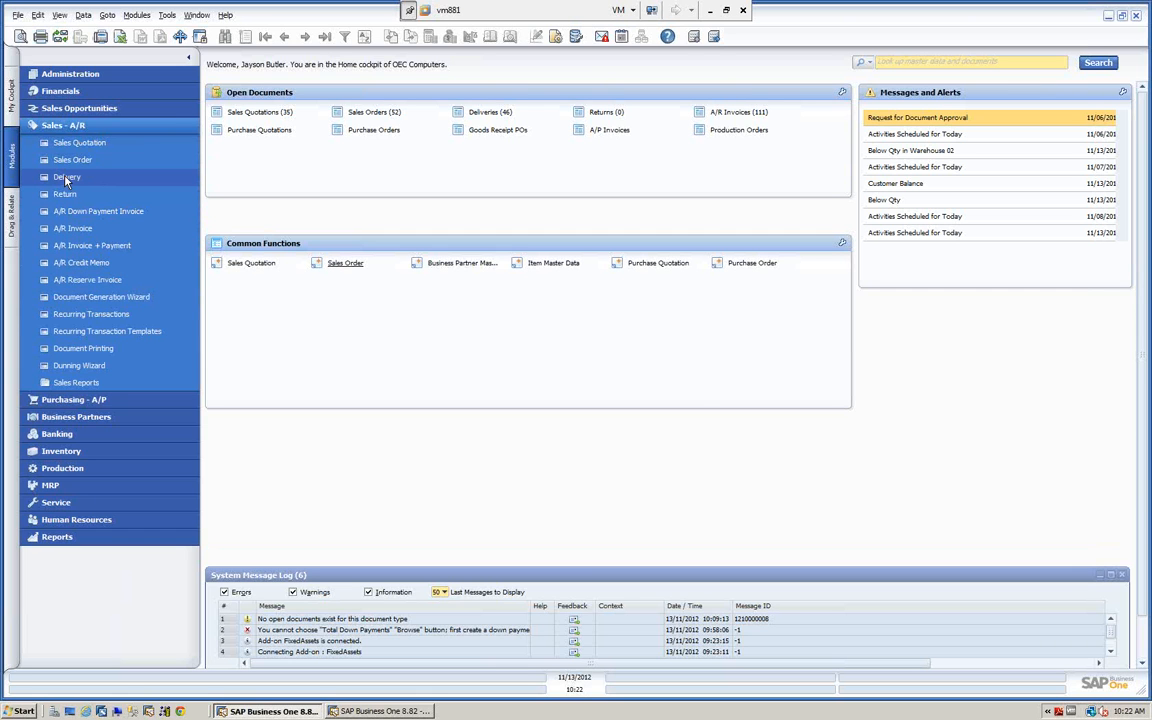
left_click_drag(342, 72, 453, 122)
left_click(325, 38)
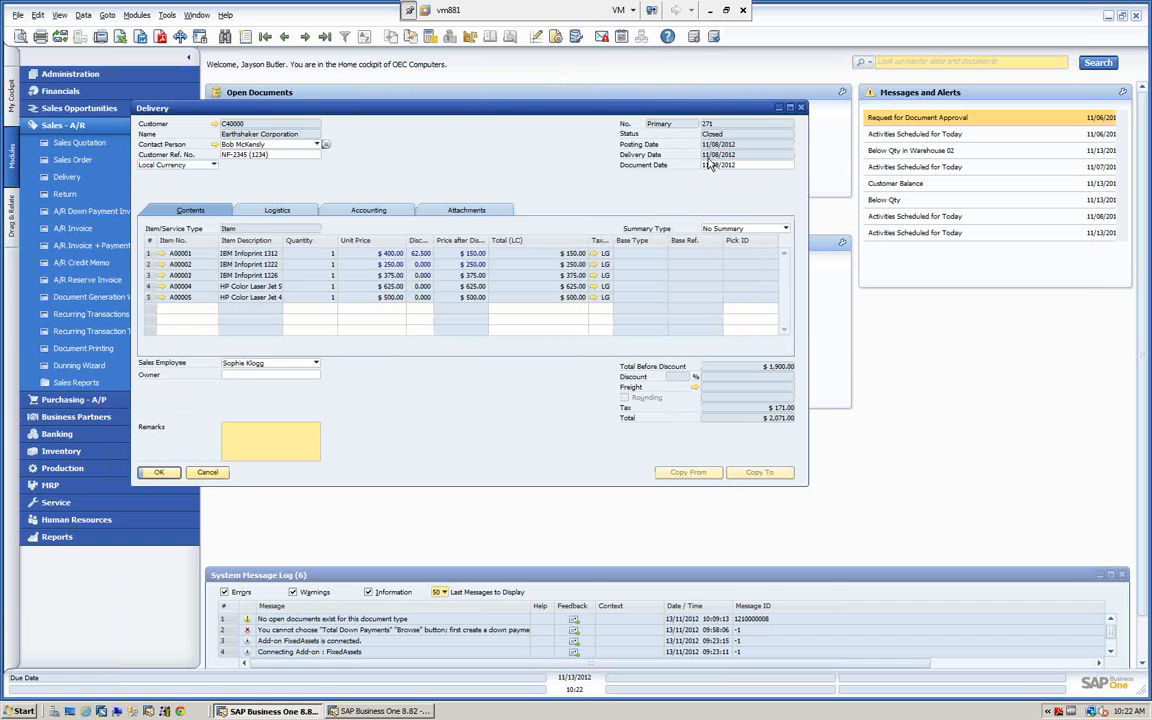
left_click(284, 37)
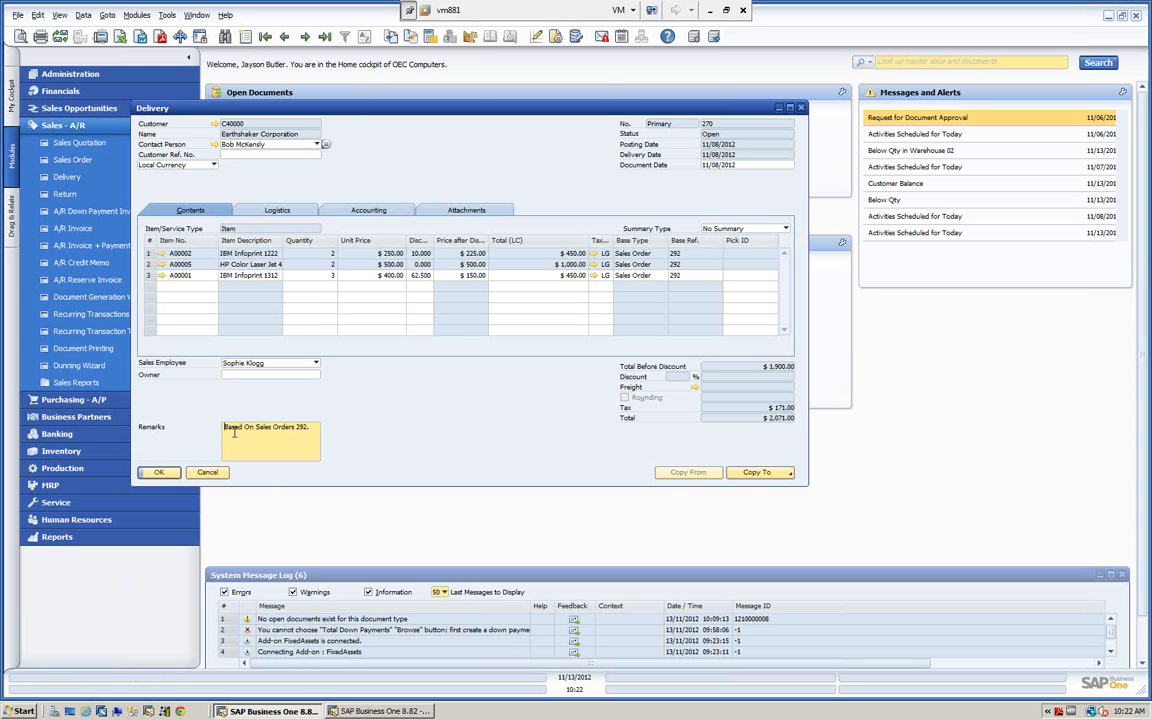
Open the delivery's base sales order, view that order's target delivery, and close the target delivery.
left_click(391, 37)
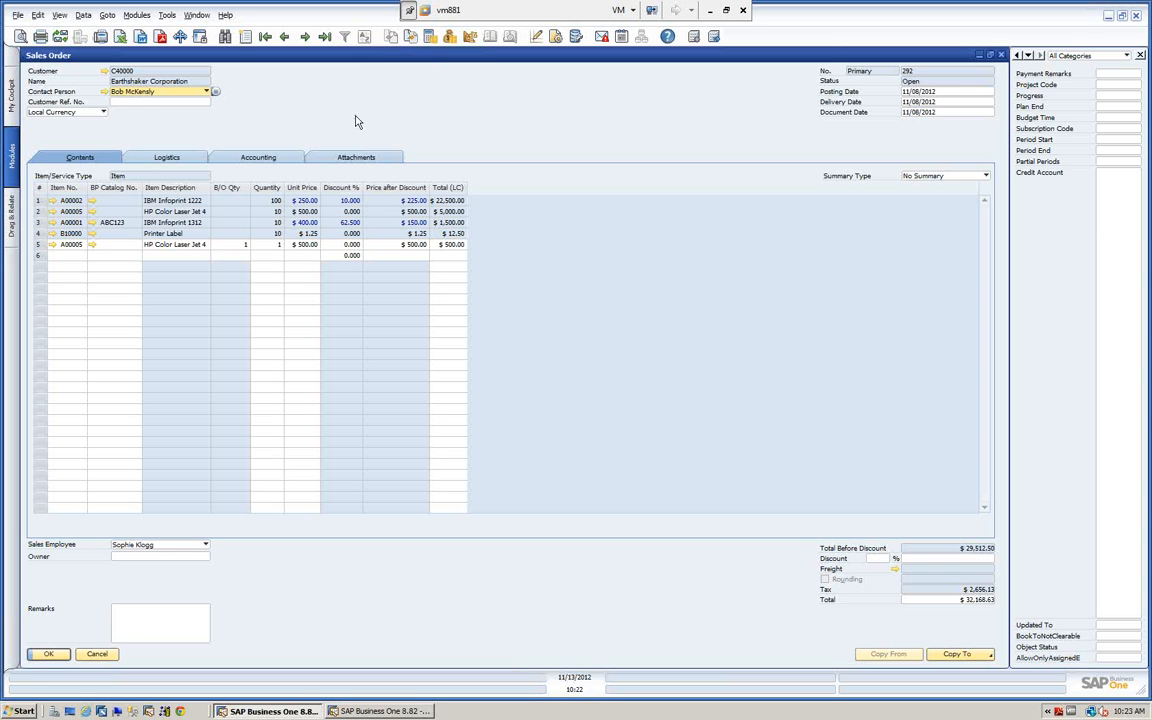
left_click(412, 38)
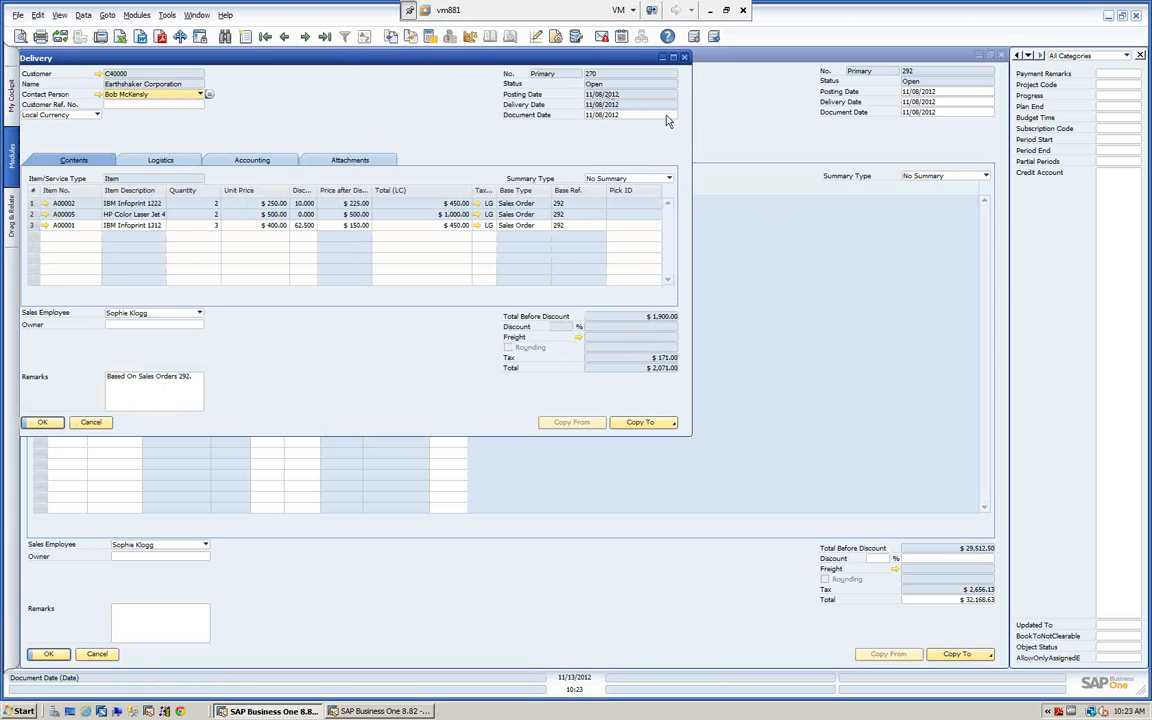
left_click(685, 58)
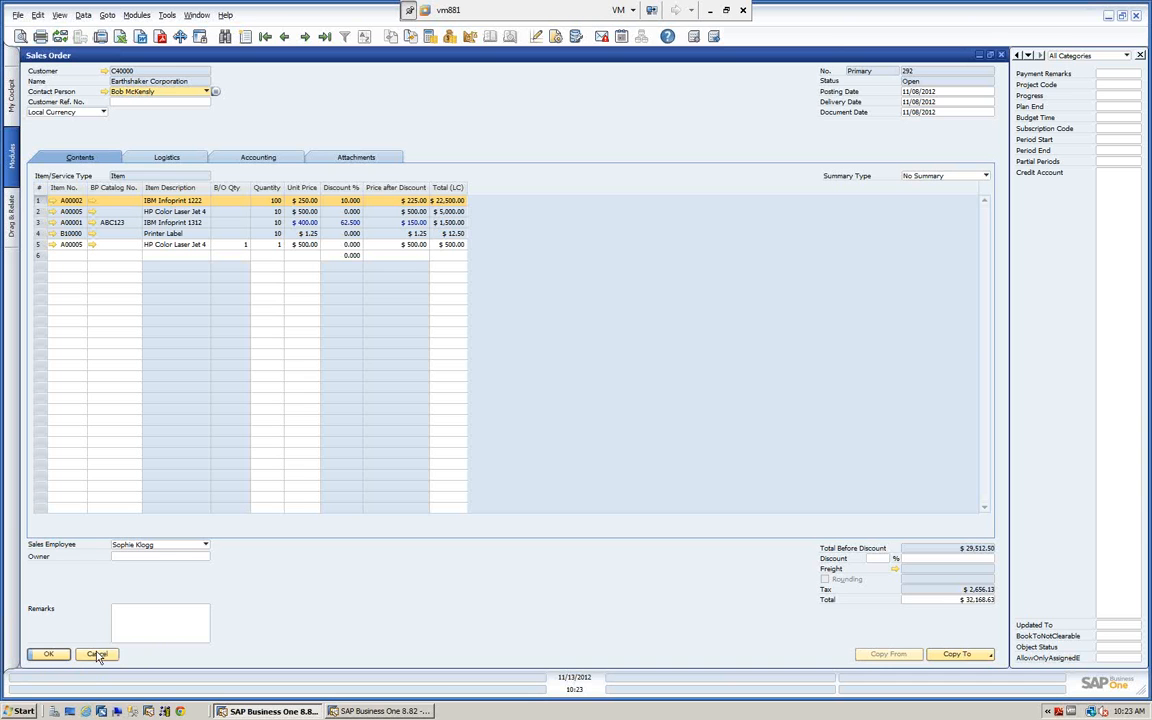
View the base sales order's Accounting and Logistics details and close the order without changes.
left_click(257, 162)
left_click(168, 158)
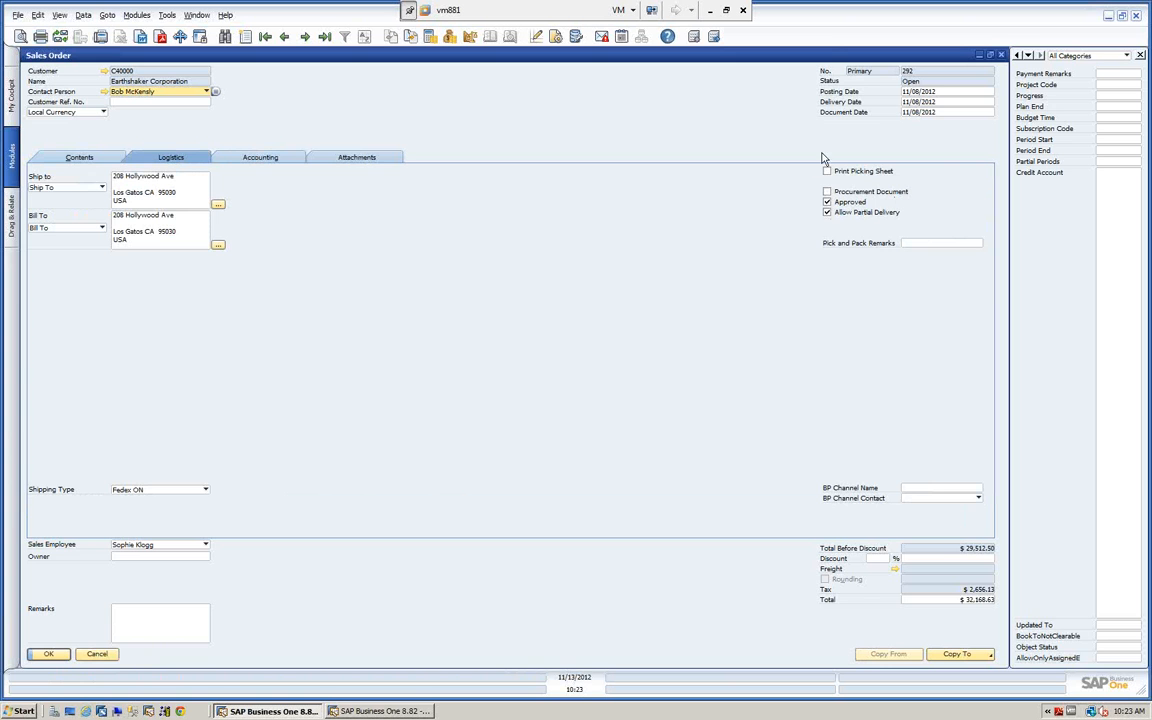
left_click(97, 654)
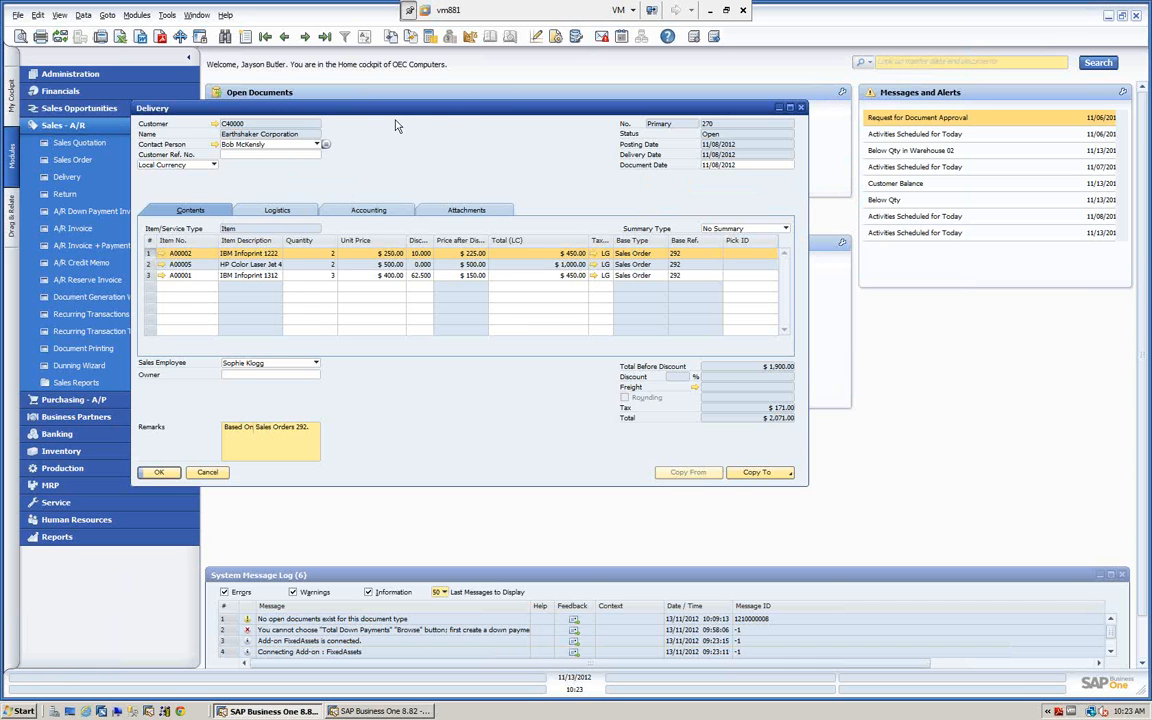
View the delivery's Relationship Map as Document Tree, Posting Details and Related Items, and close both the map and the delivery.
right_click(450, 165)
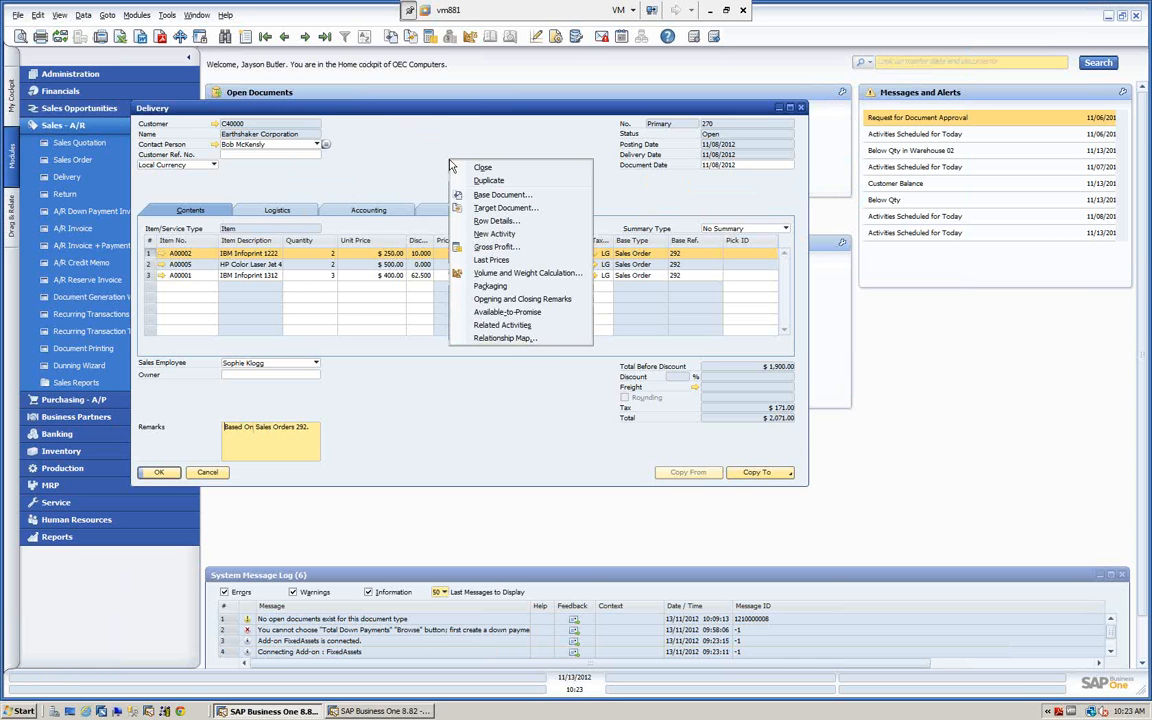
left_click(497, 340)
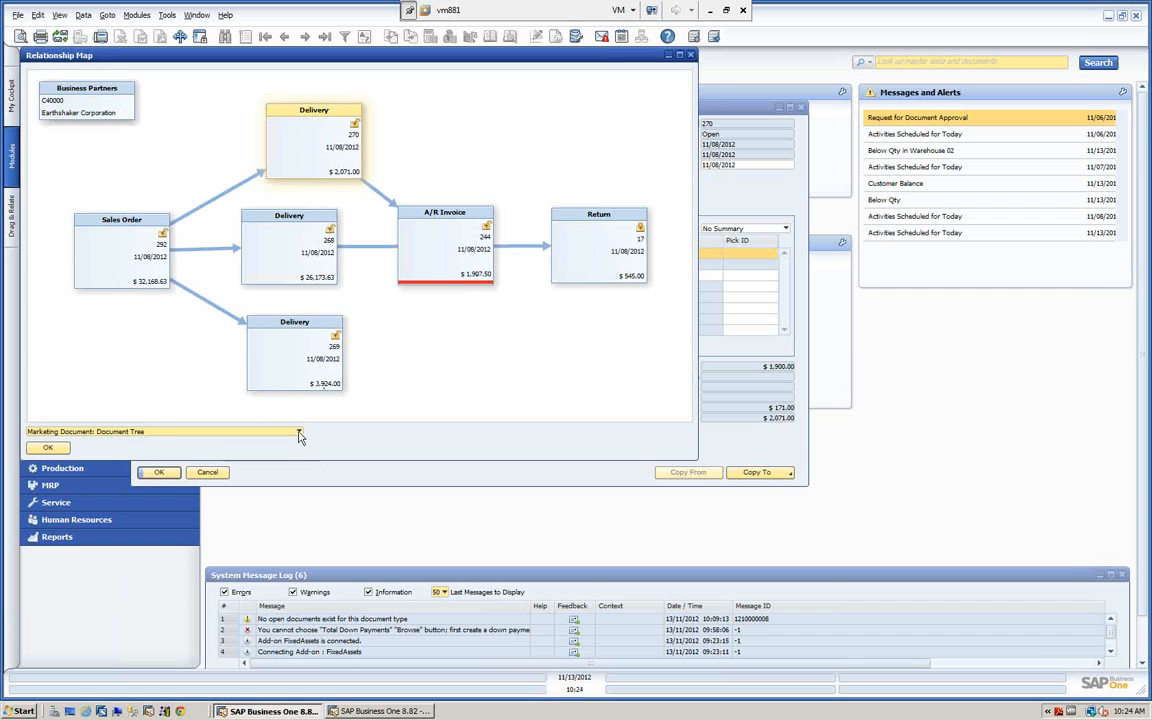
left_click(297, 432)
left_click(130, 455)
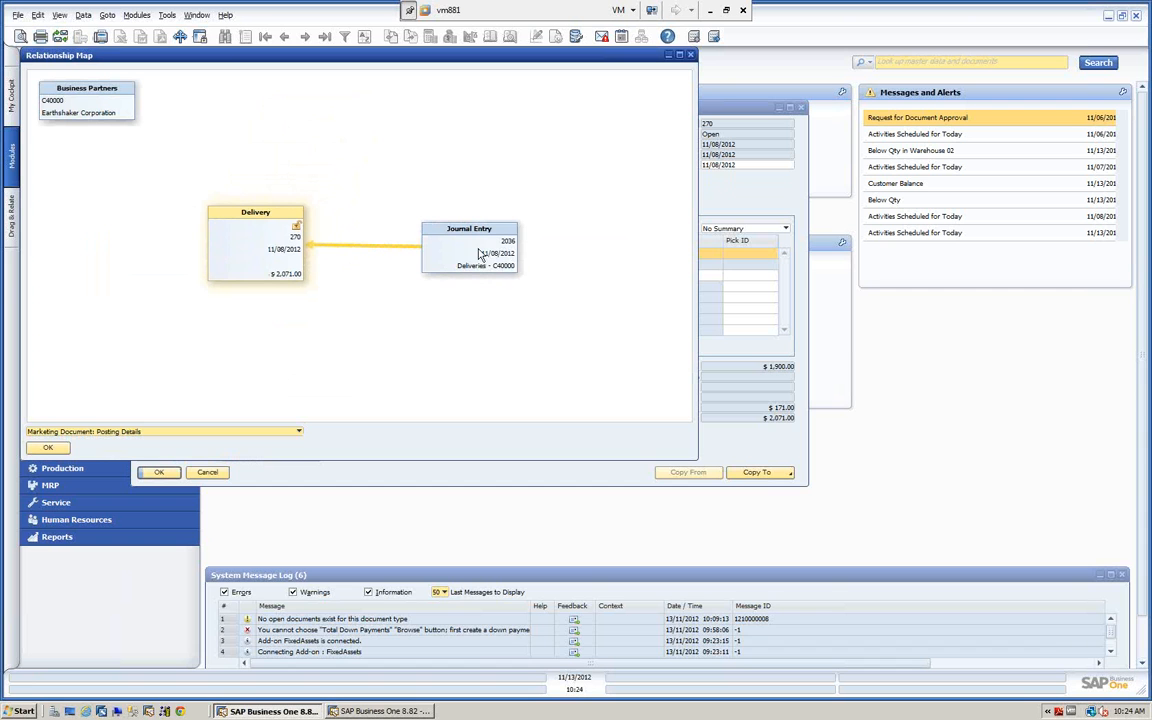
left_click(298, 432)
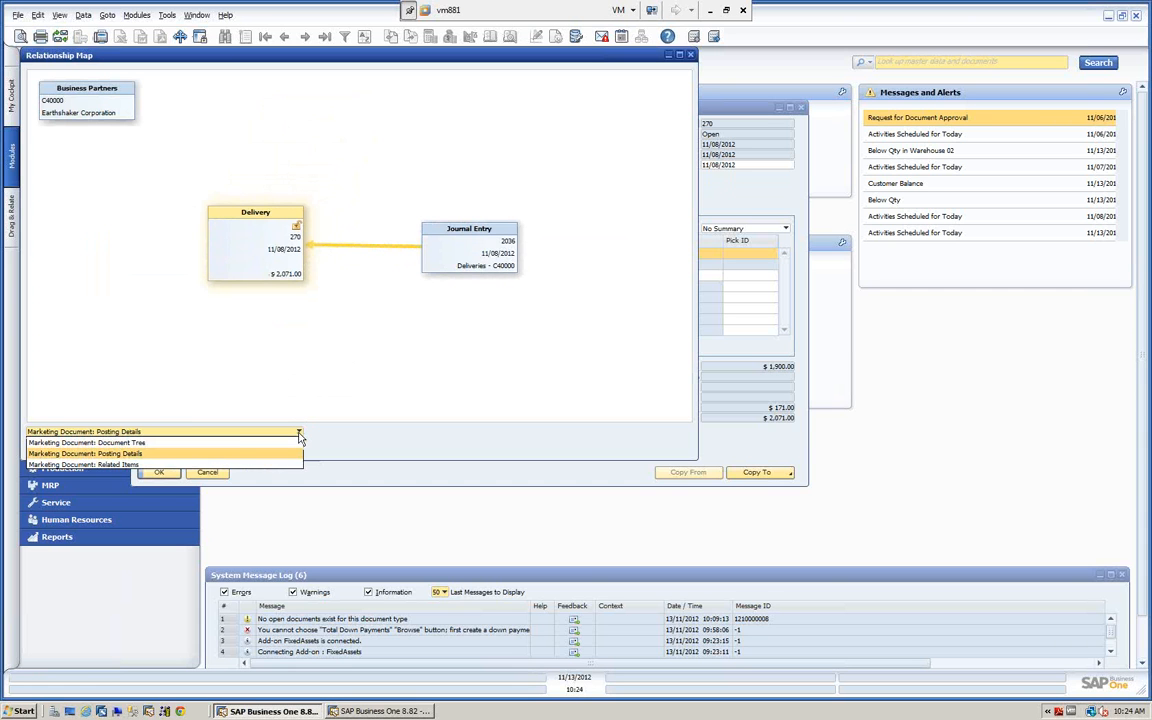
left_click(100, 465)
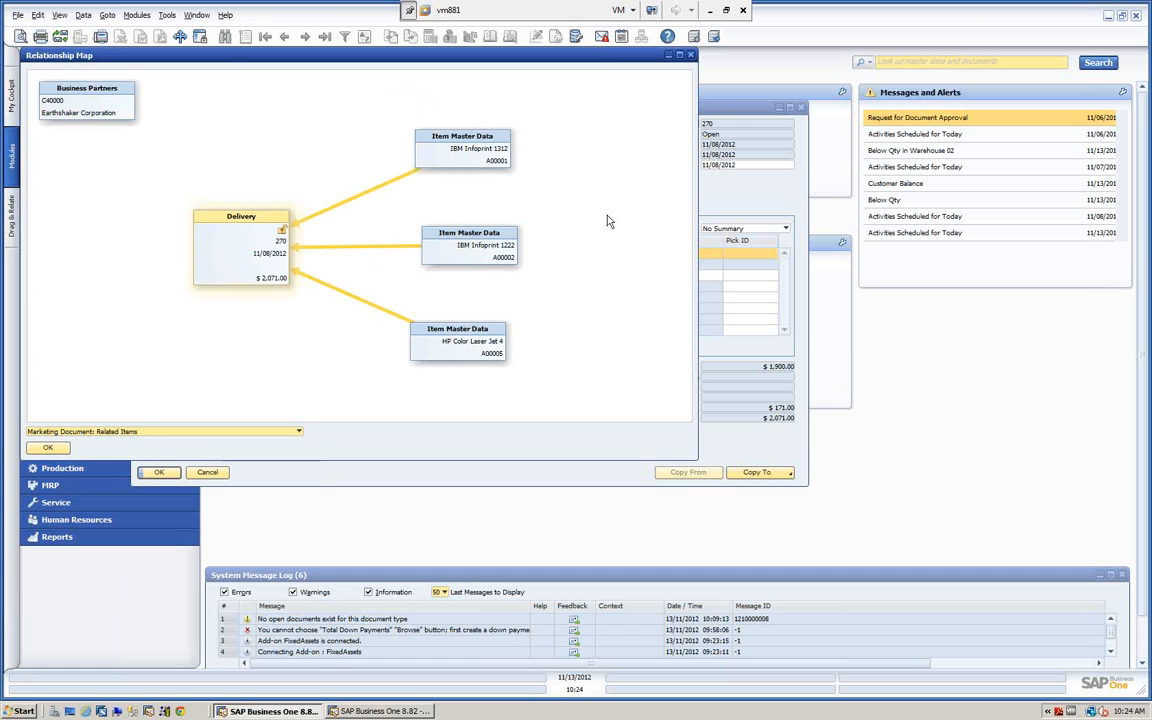
left_click(690, 56)
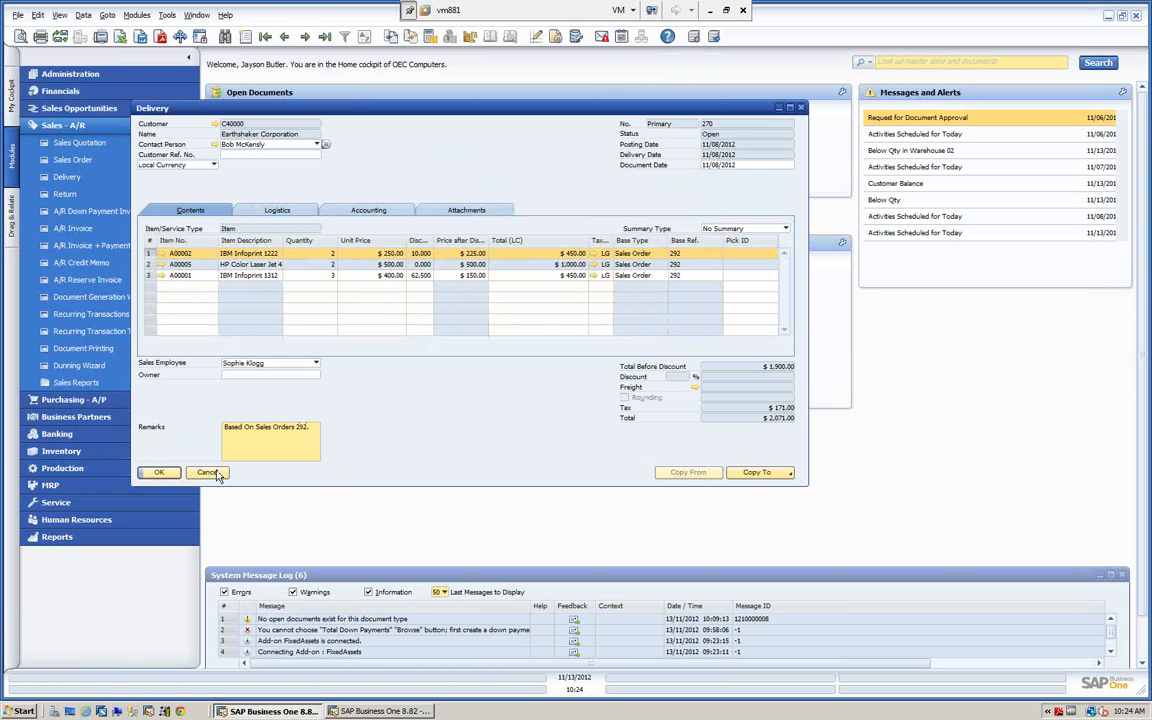
left_click(207, 473)
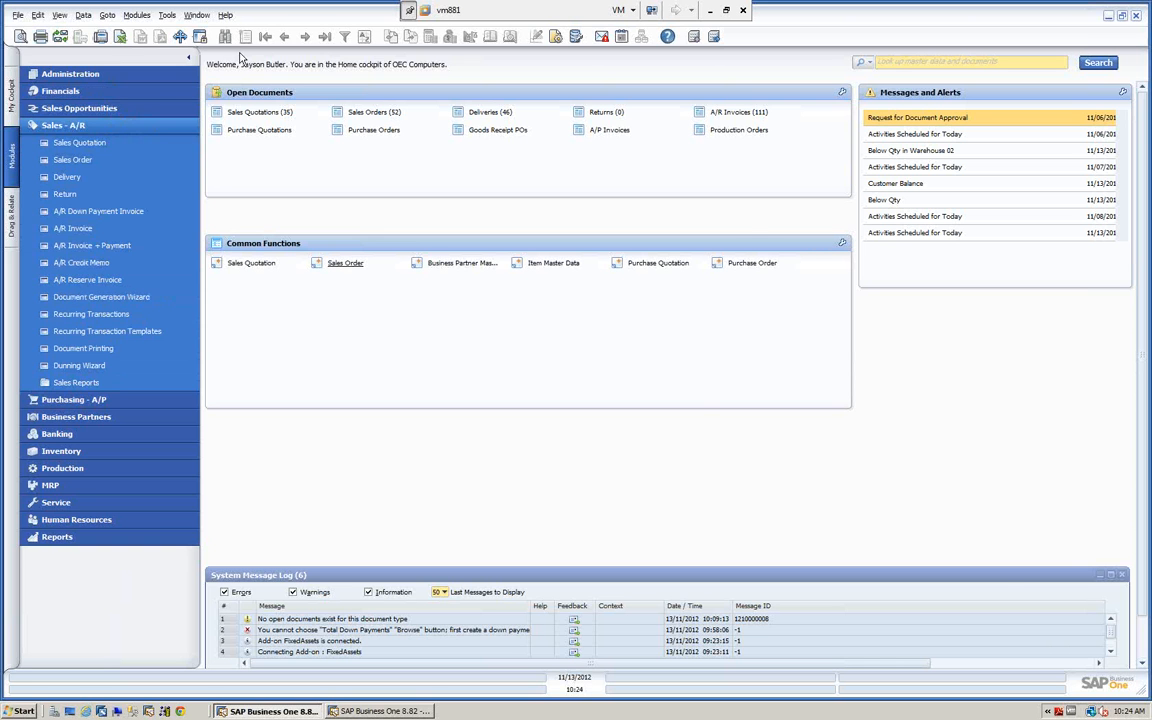
Open a new Sales Order and switch on the display of List Selection pickers in its fields.
left_click(81, 161)
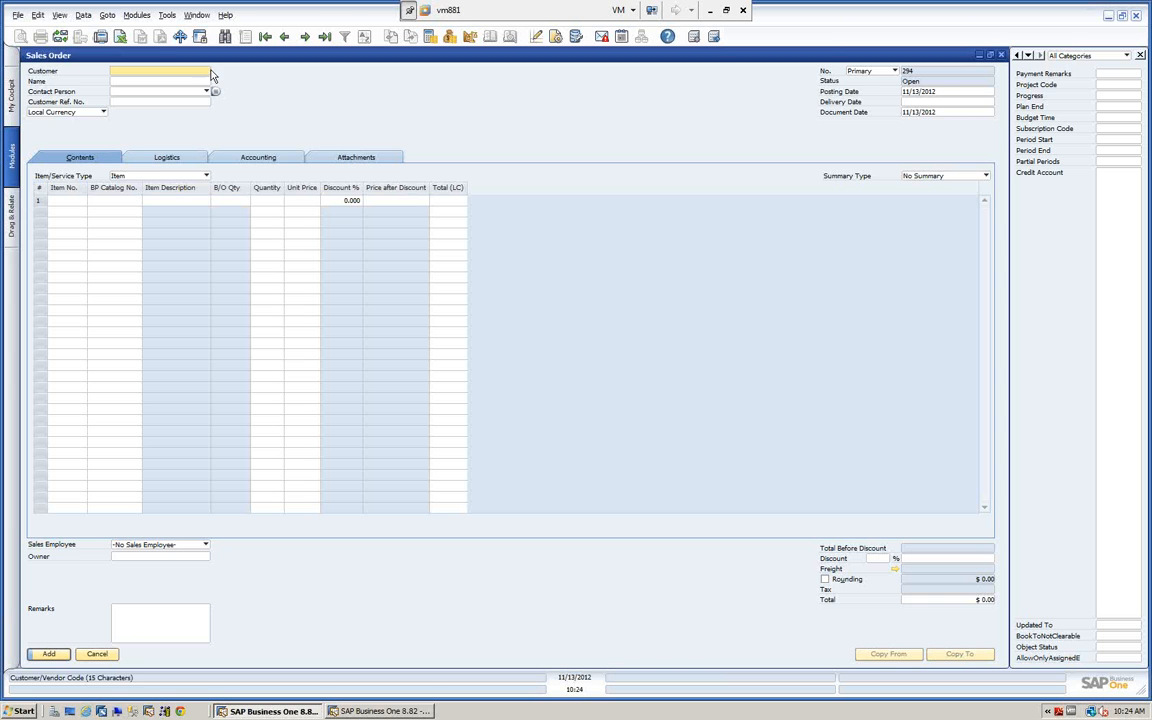
left_click(59, 15)
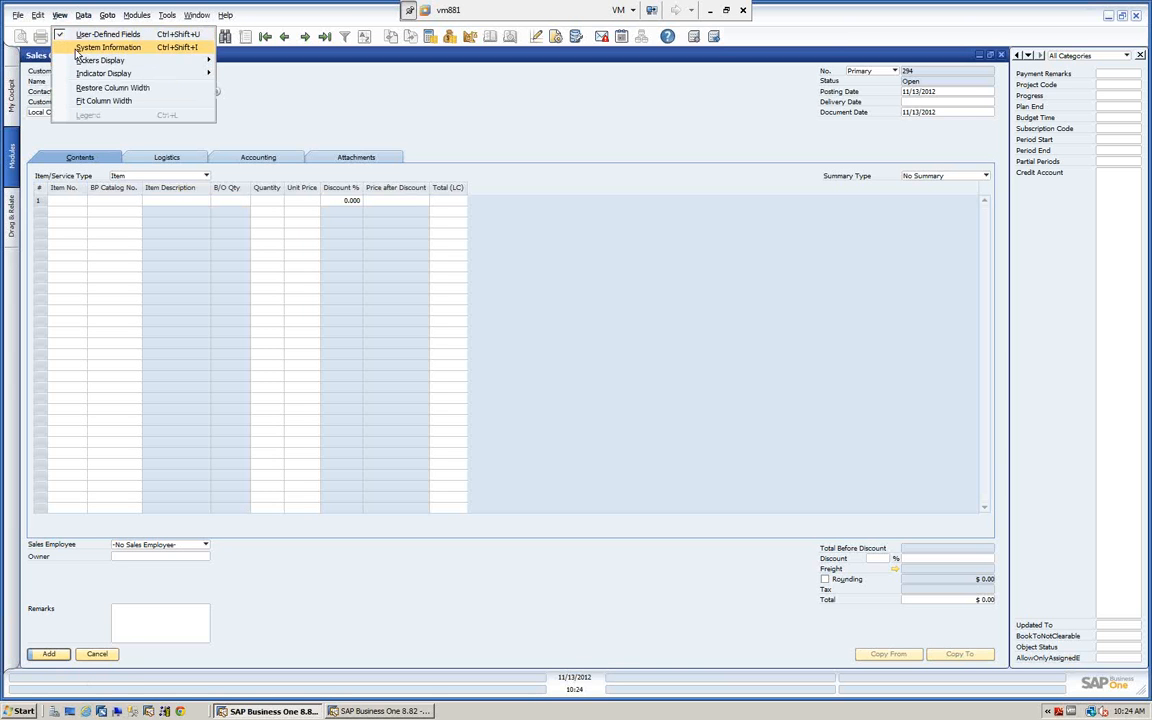
mouse_move(83, 60)
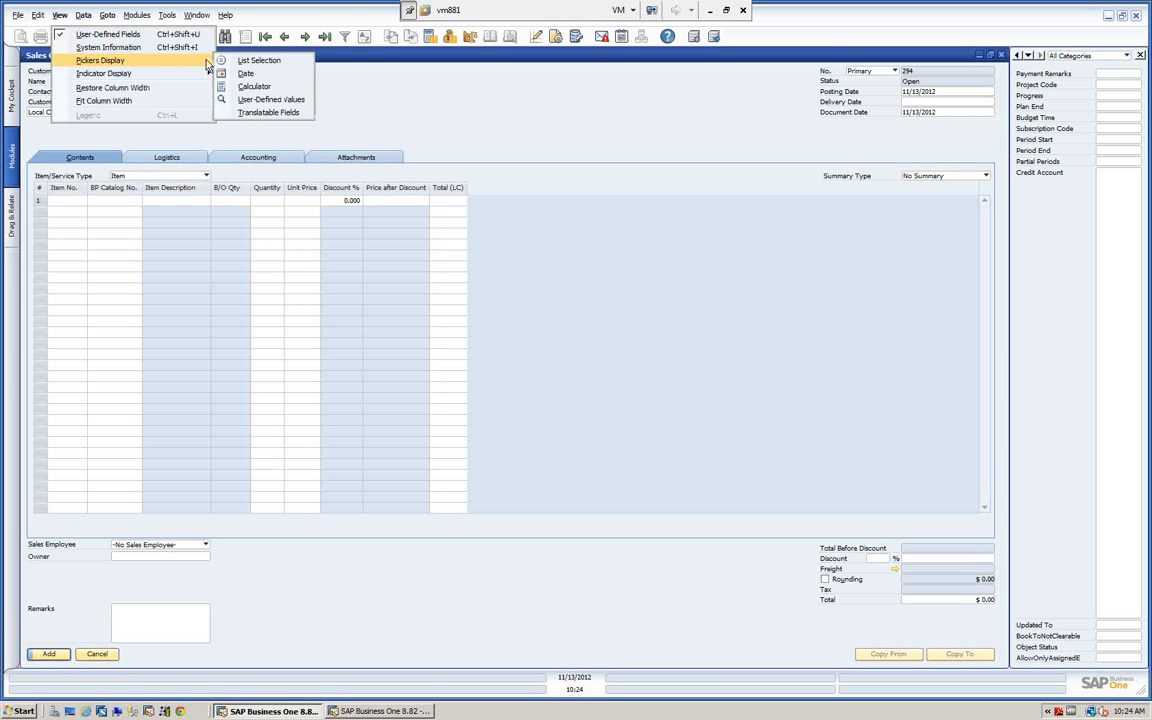
left_click(266, 62)
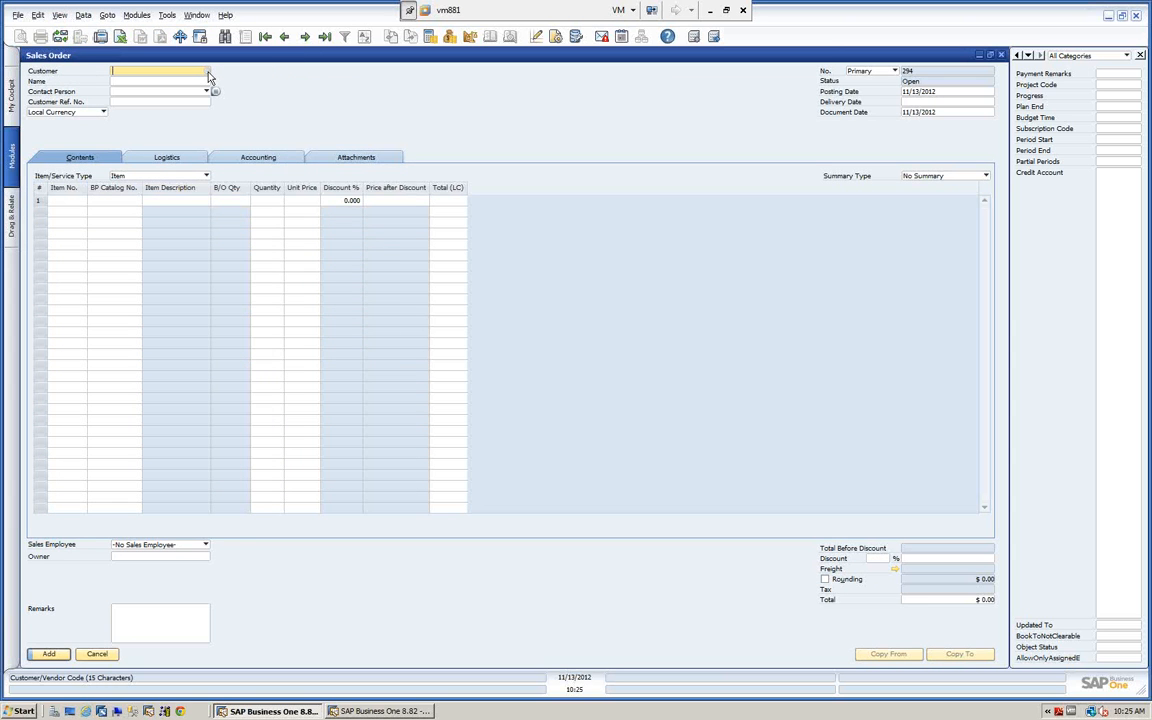
View the business partner list from the Customer field without choosing one, and switch off the display of List Selection pickers.
left_click(207, 72)
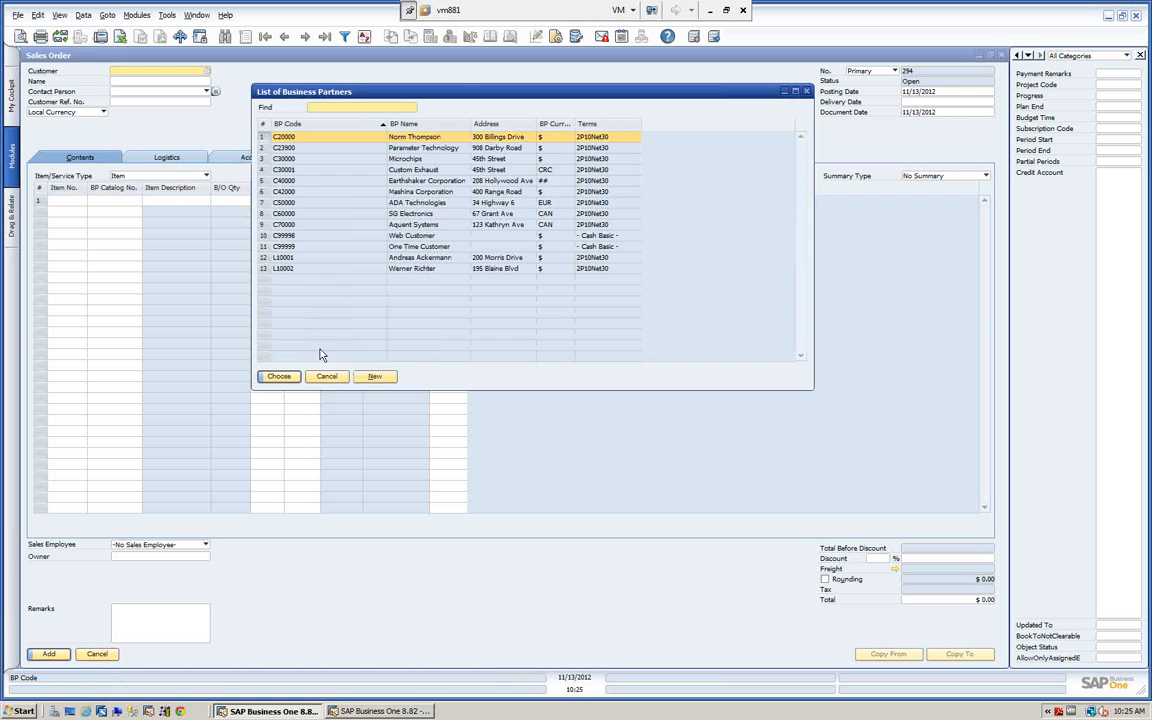
left_click(326, 376)
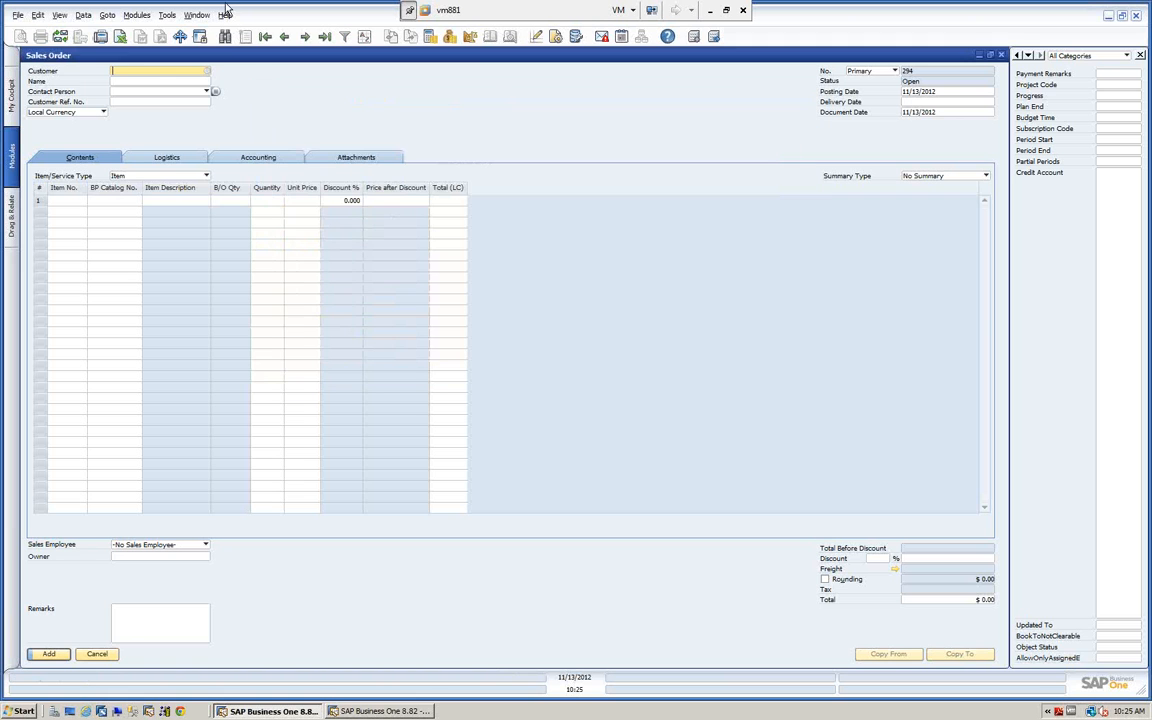
left_click(58, 16)
mouse_move(86, 64)
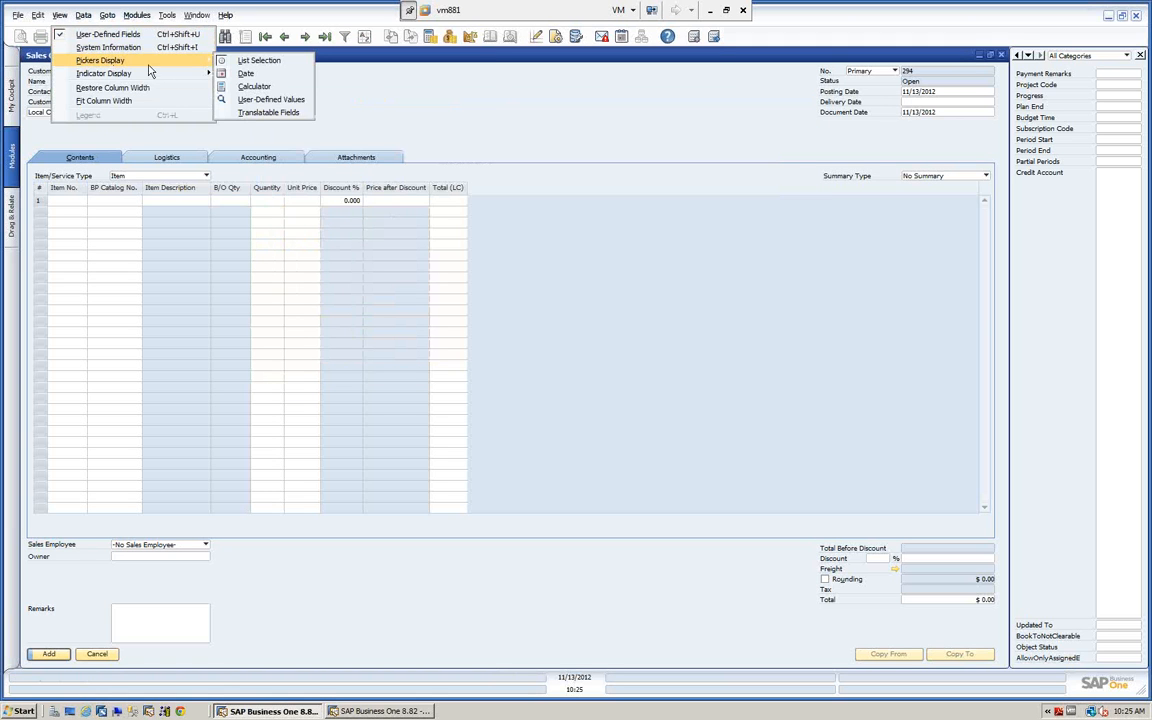
left_click(229, 61)
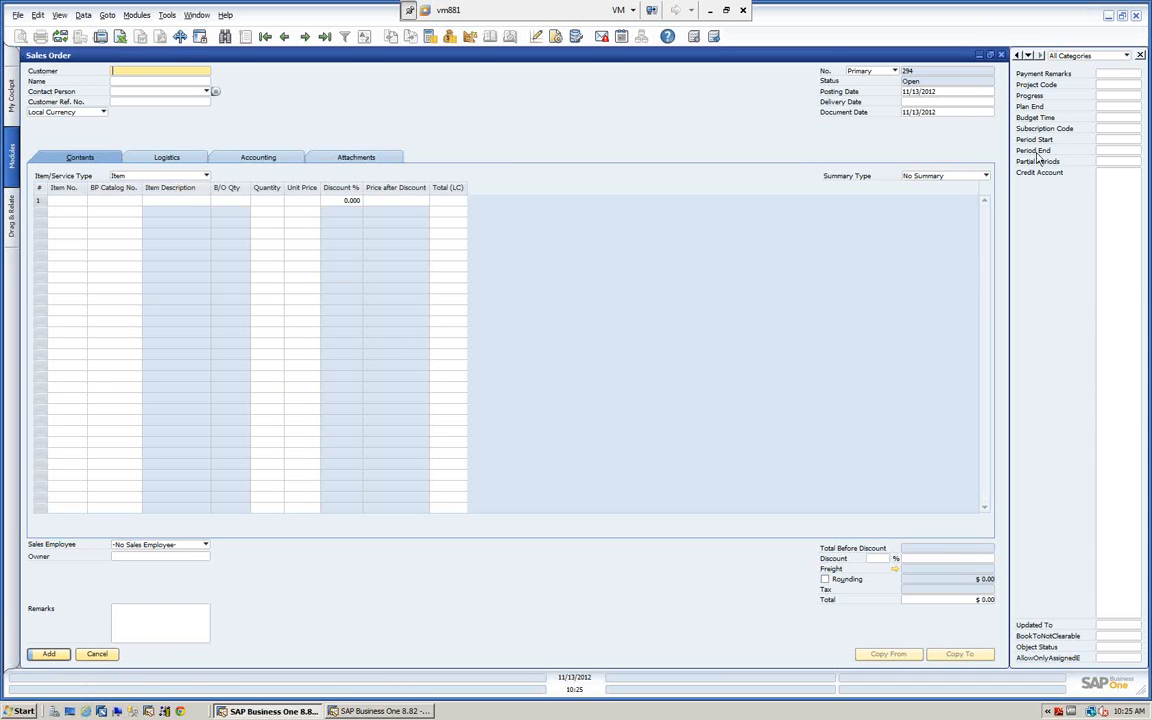
Activate the Delivery Date field and switch the display of List Selection pickers back on.
left_click(917, 103)
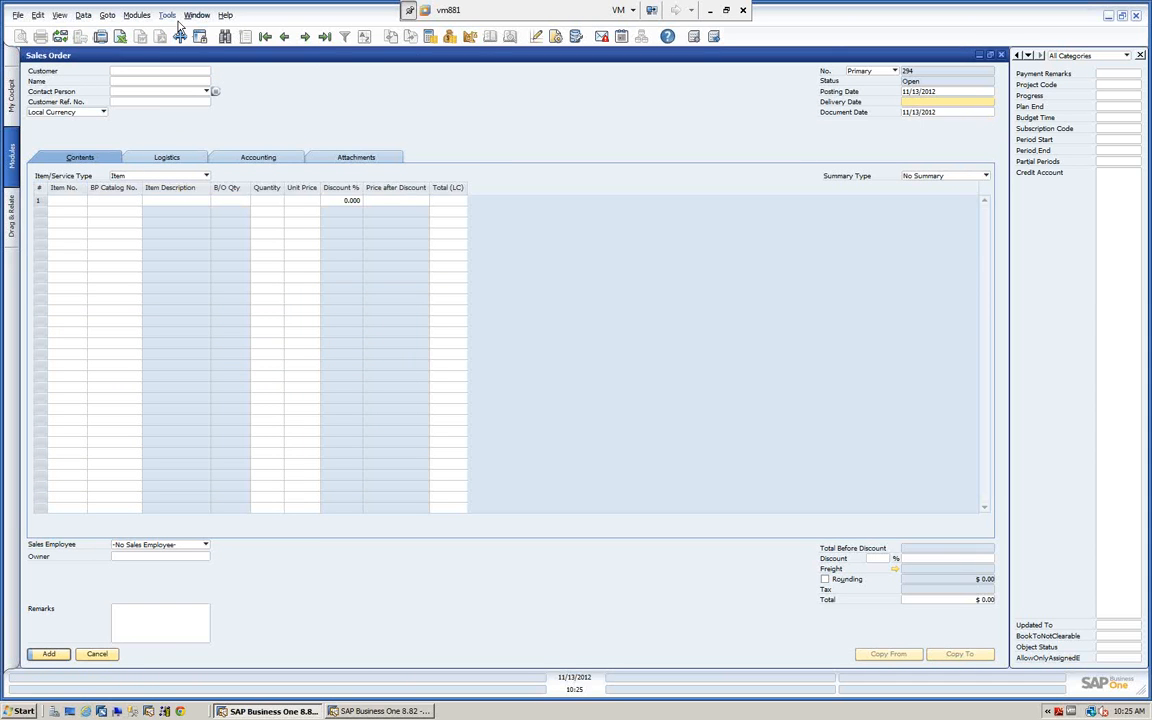
left_click(60, 16)
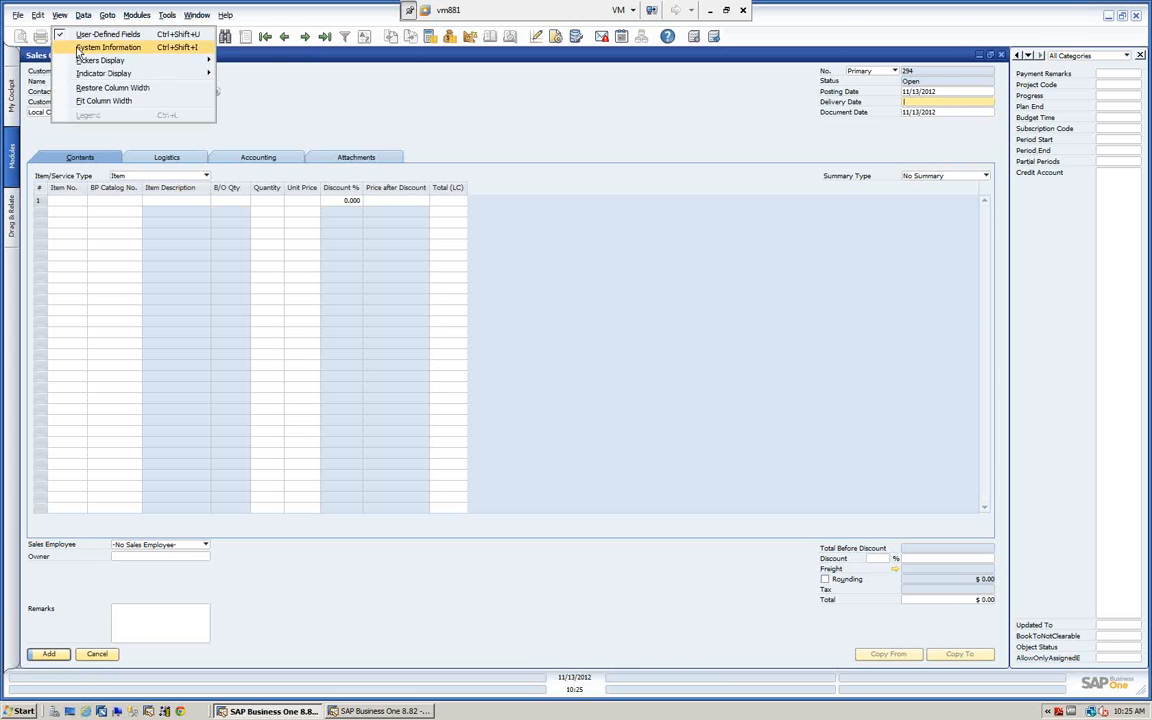
mouse_move(109, 66)
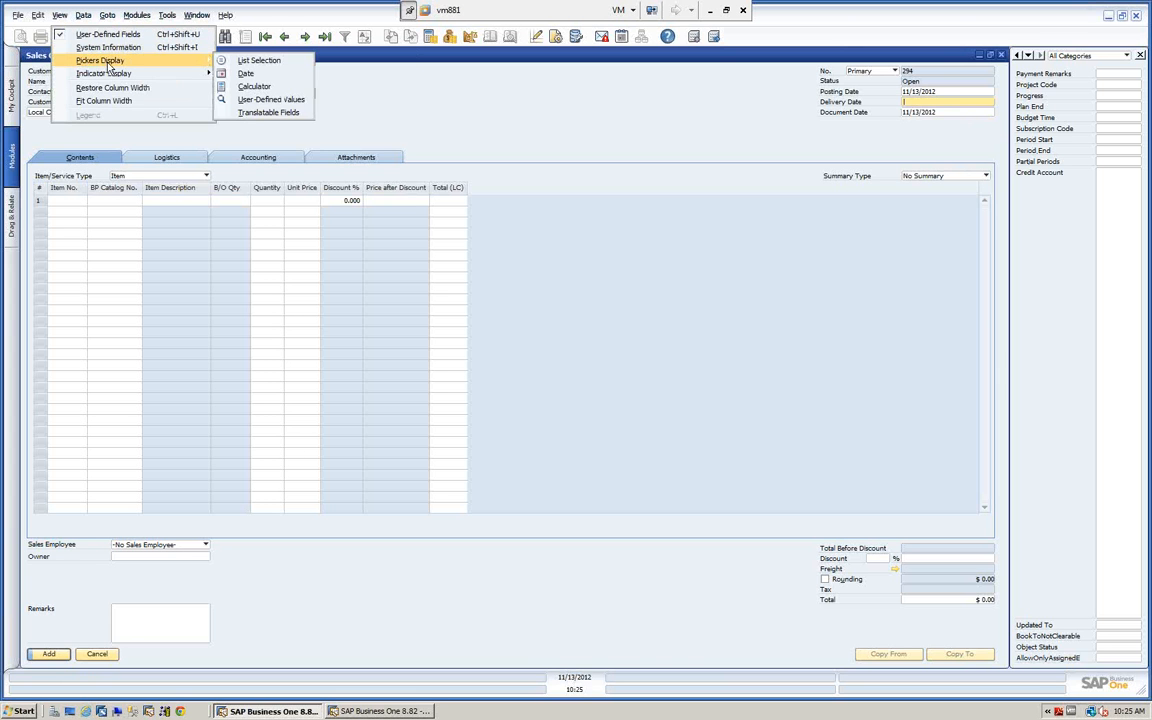
left_click(224, 63)
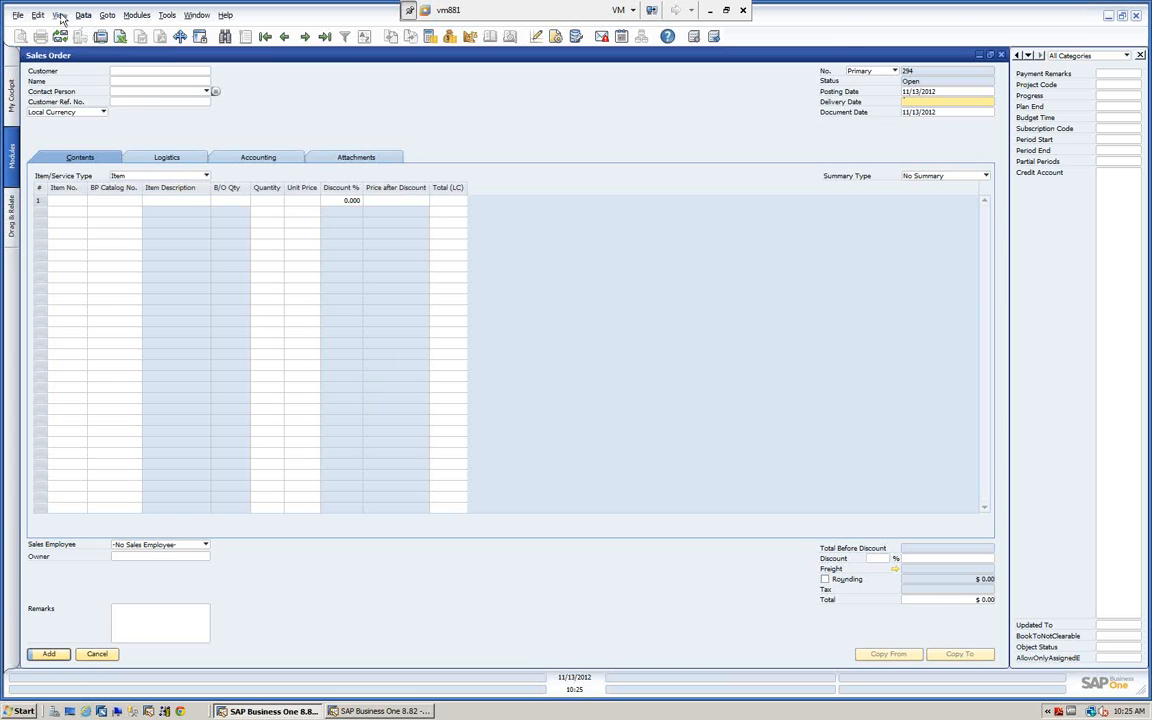
Switch on the display of Date pickers and view the Delivery Date calendar without picking a date.
left_click(60, 15)
mouse_move(100, 61)
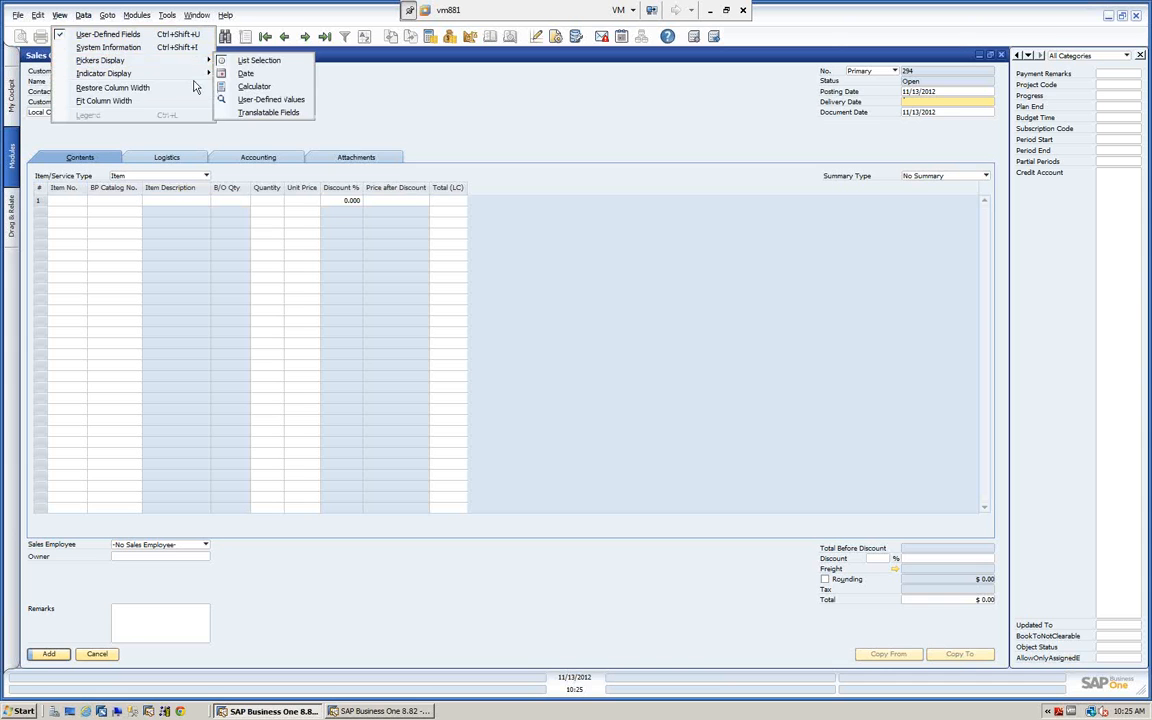
left_click(226, 73)
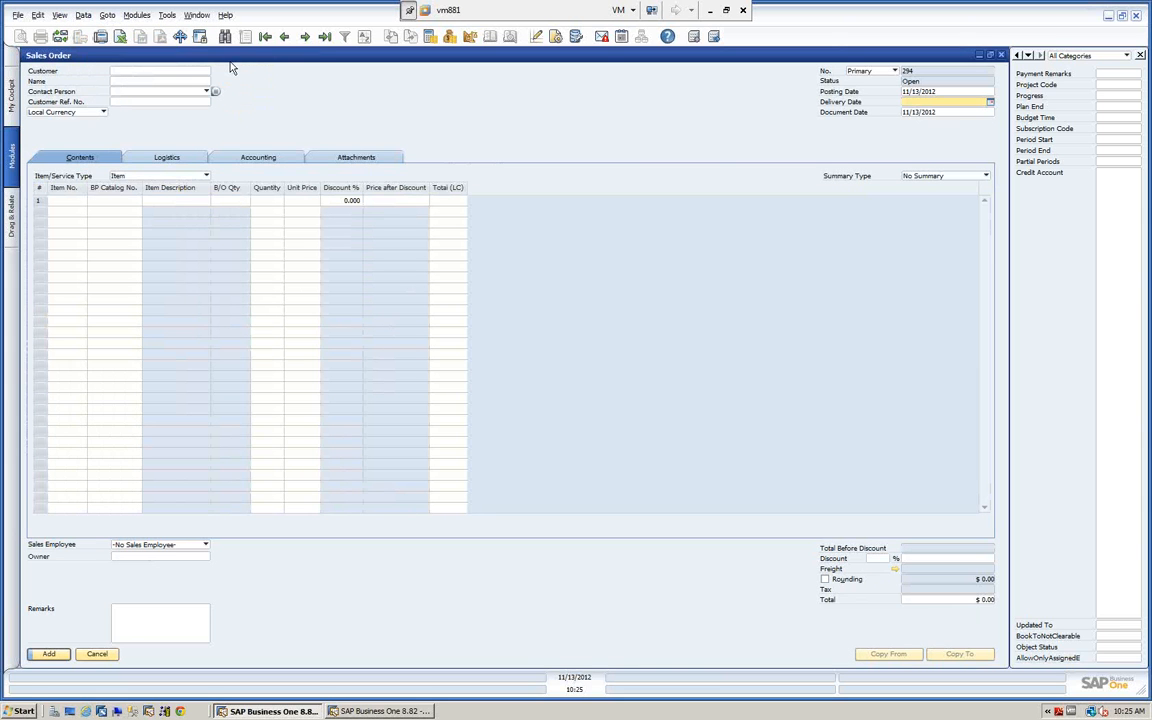
left_click(990, 103)
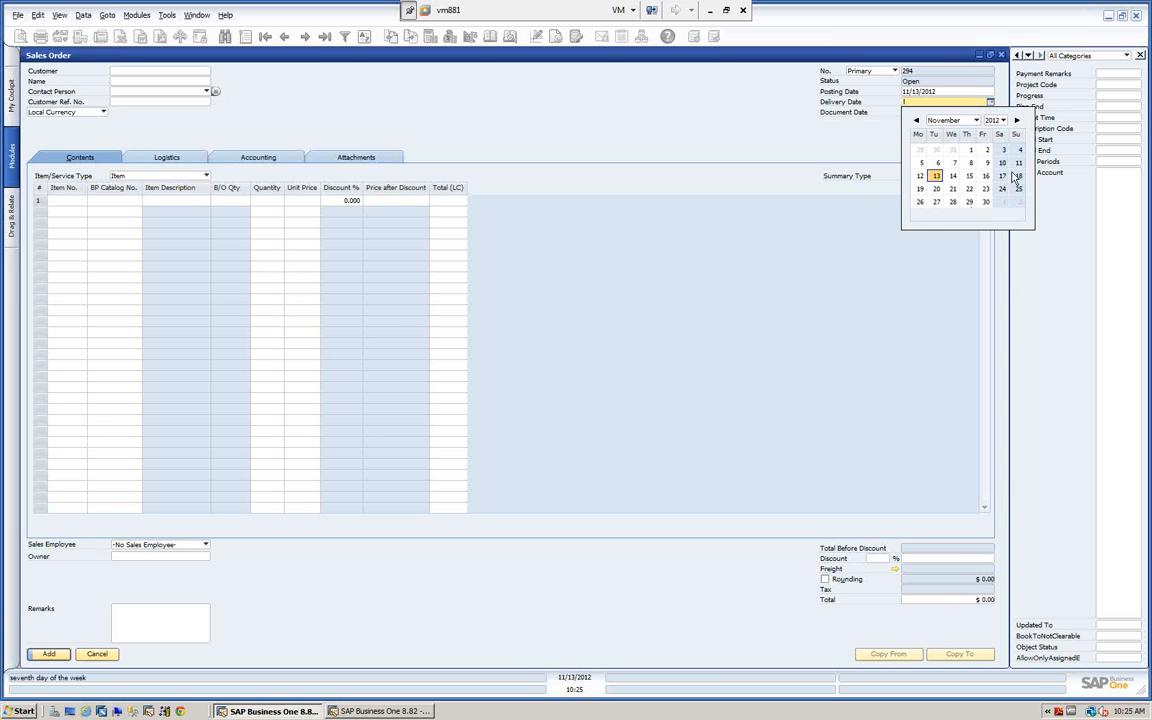
left_click(737, 106)
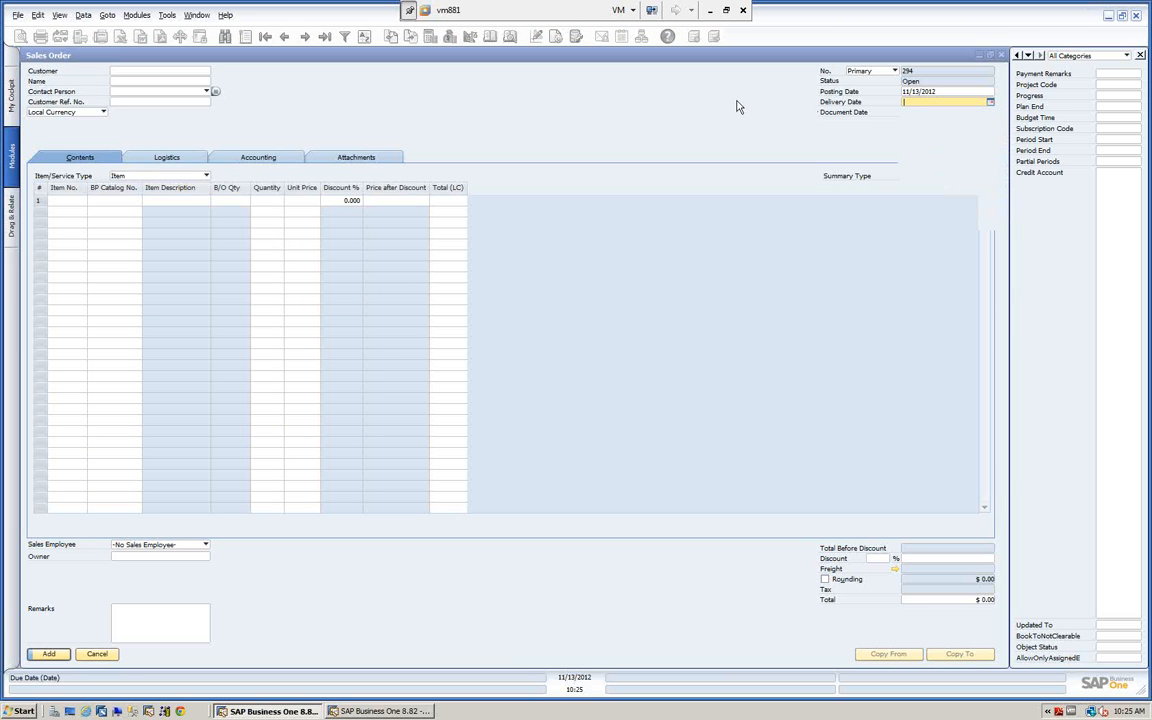
Add the Contact Person field, displayed as Contact, in the settings of the Customer field's business partner list, and reopen the list.
left_click(208, 73)
left_click(207, 73)
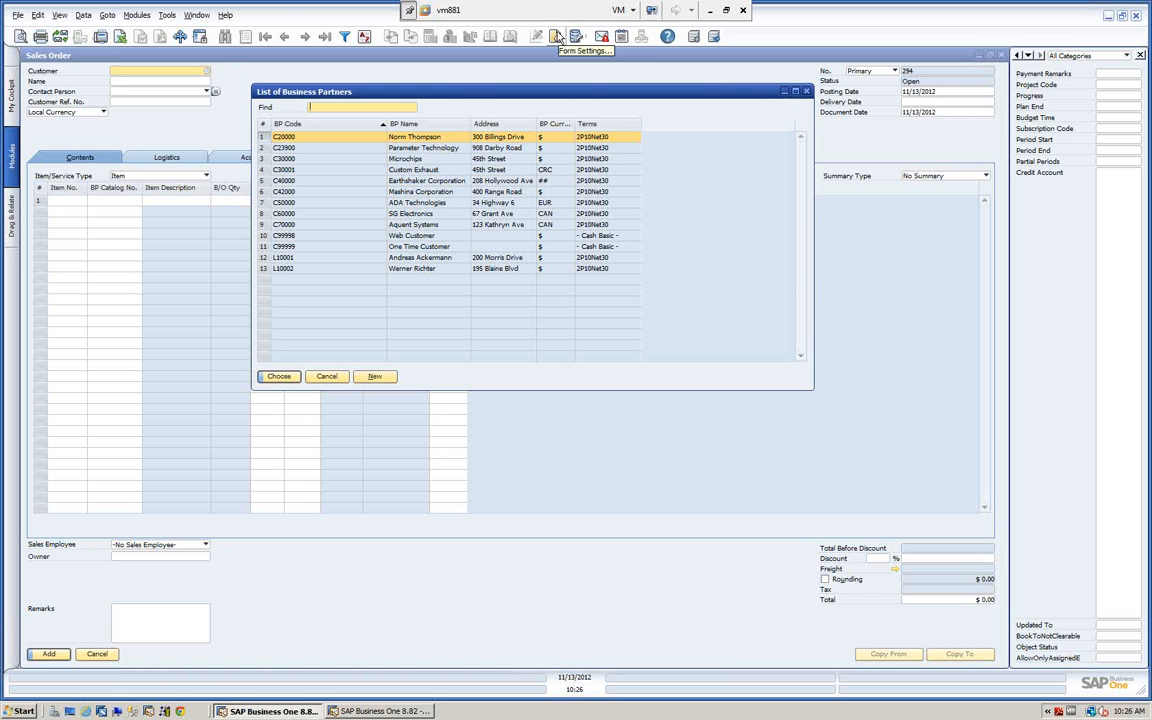
left_click(508, 36)
left_click_drag(445, 73, 880, 114)
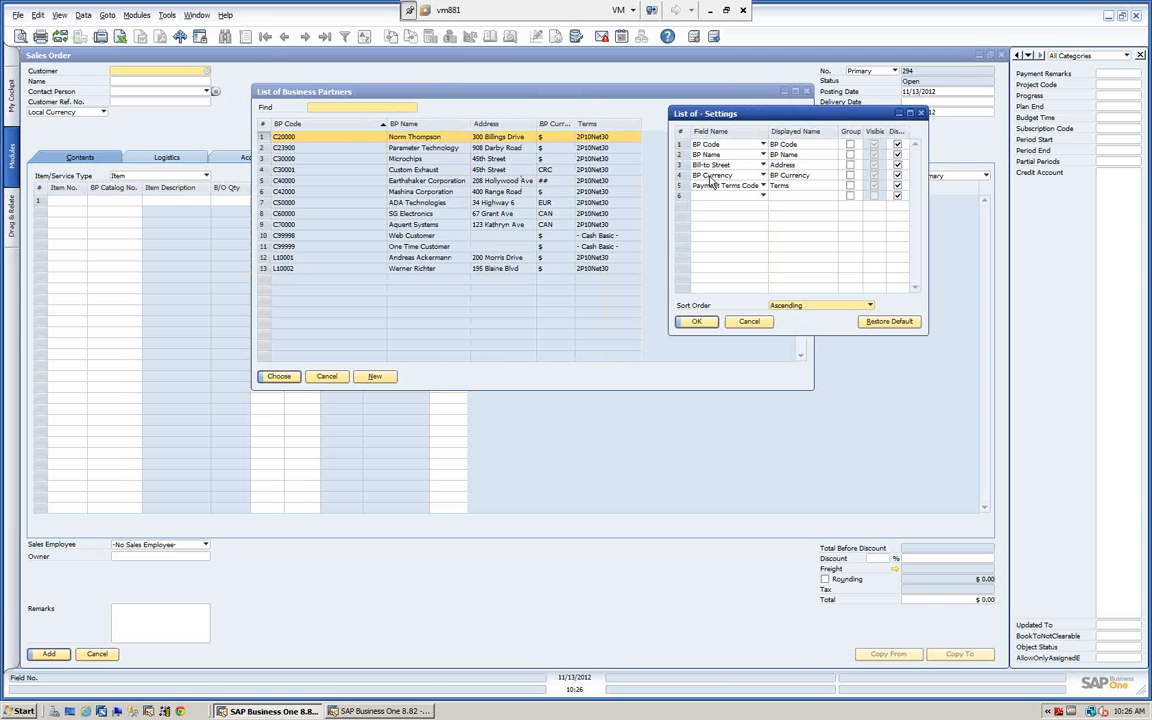
left_click(763, 196)
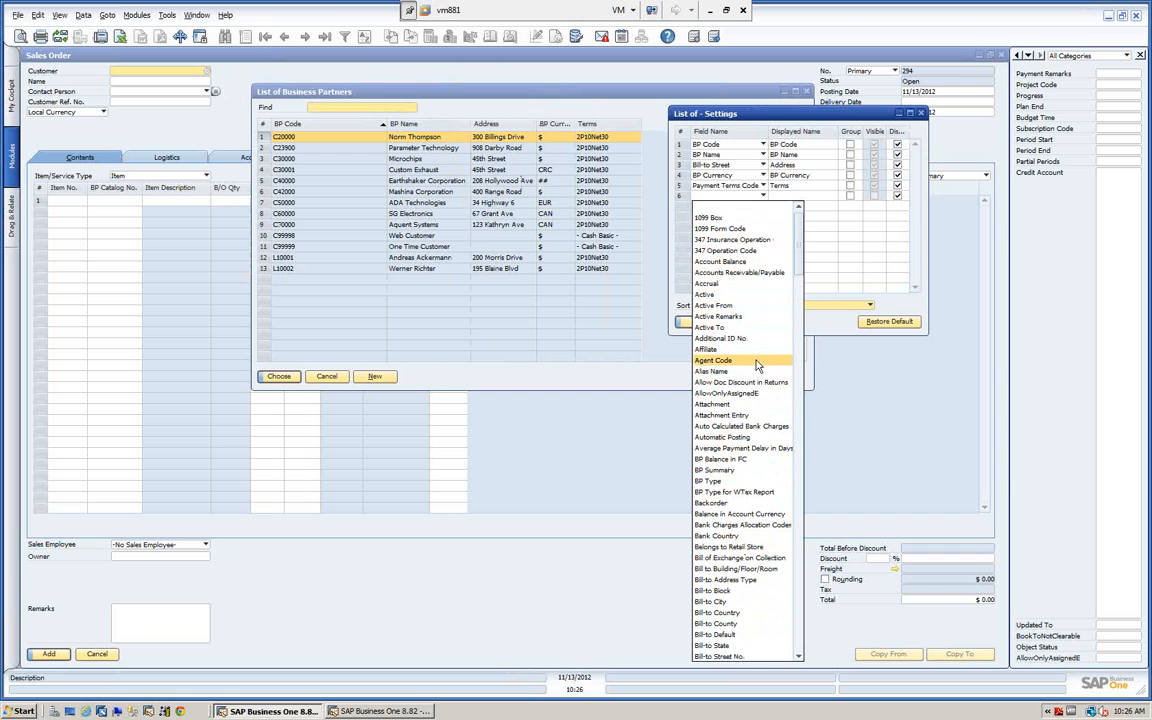
scroll(755, 385, "down", 3)
scroll(757, 380, "down", 9)
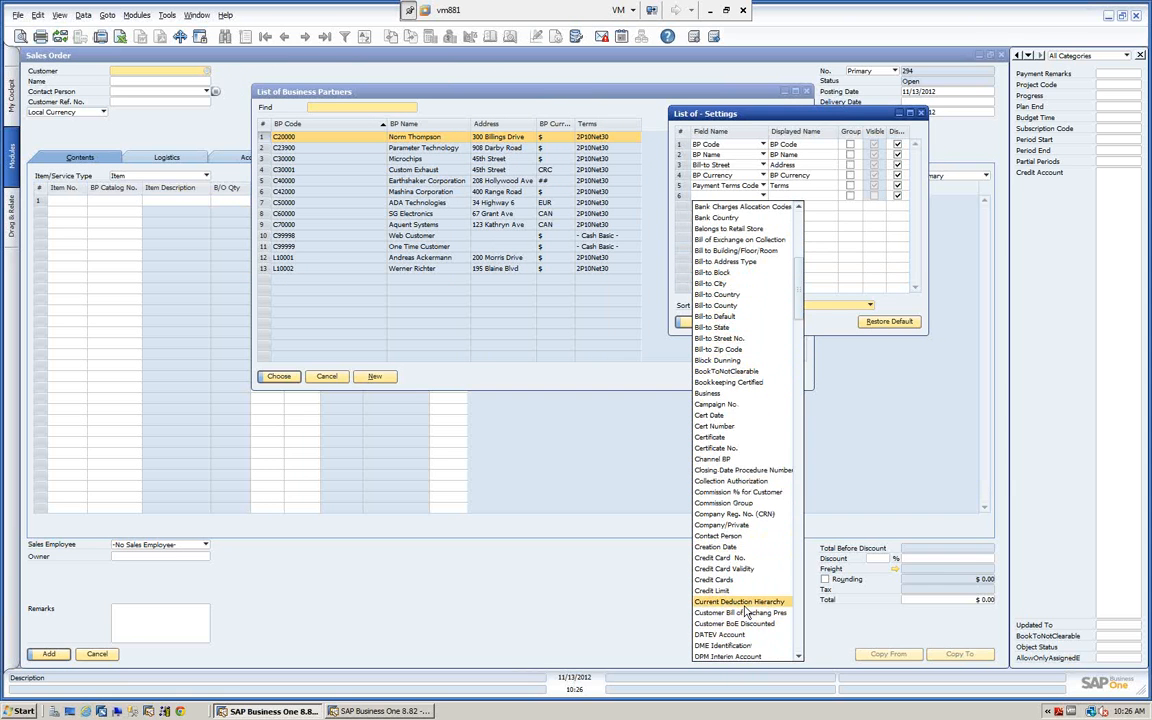
left_click(717, 537)
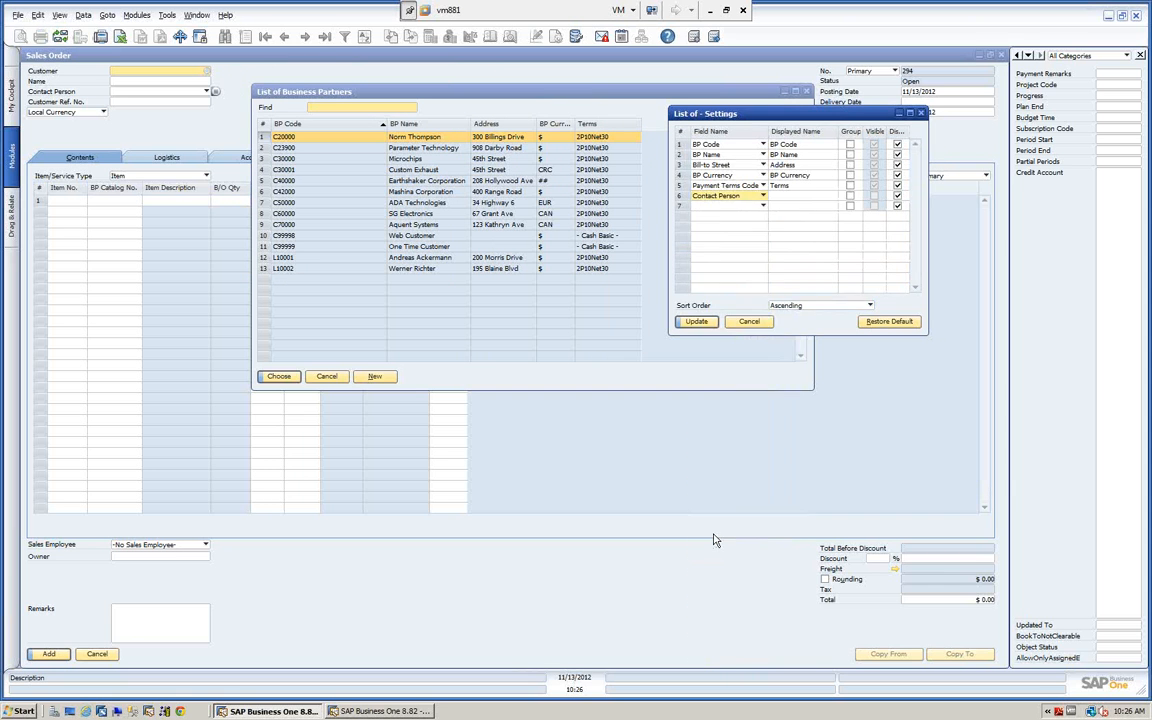
left_click(798, 195)
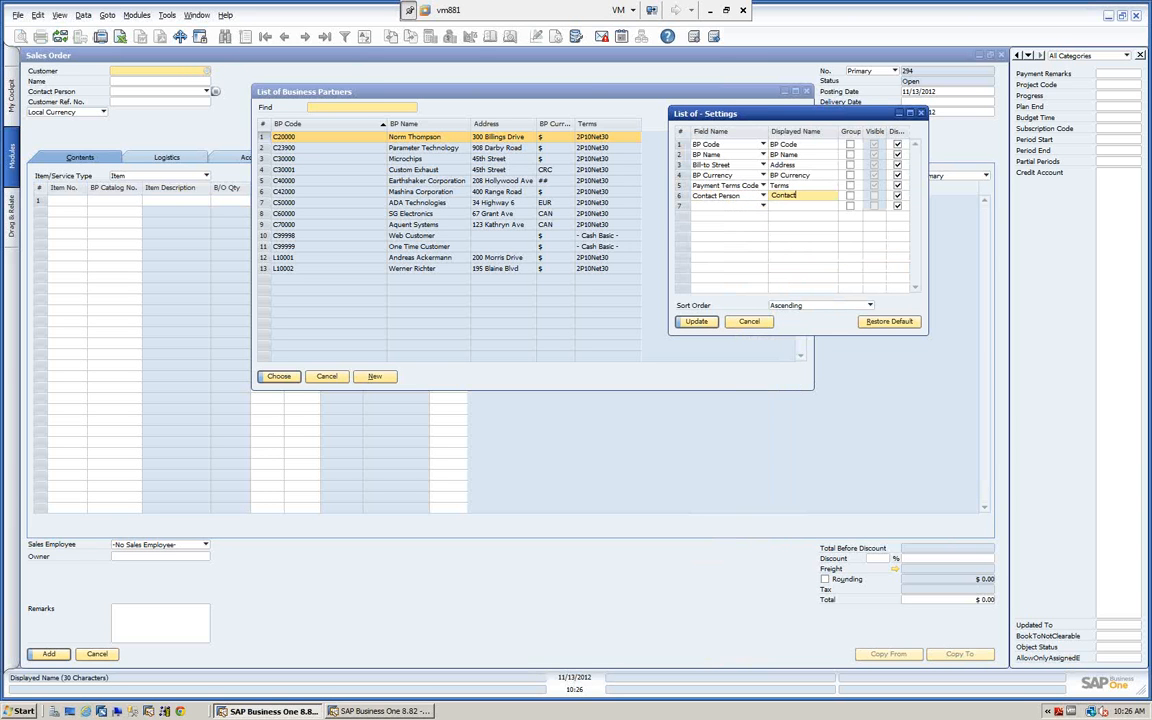
left_click(700, 322)
left_click(700, 322)
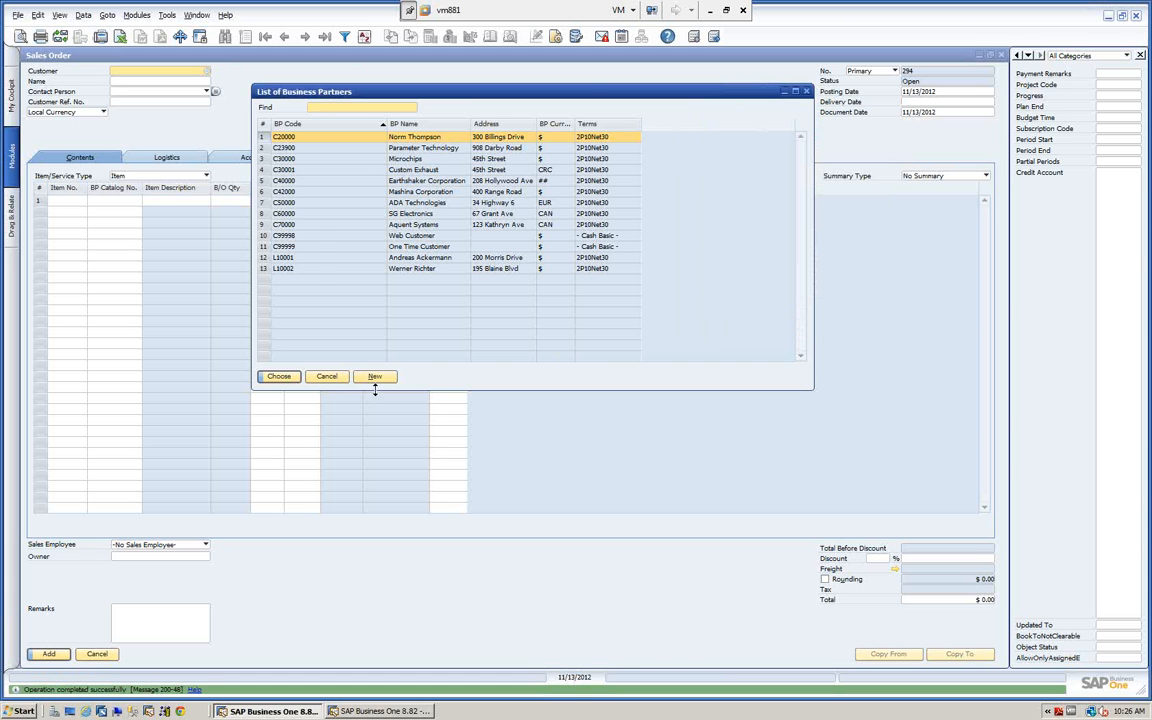
left_click(327, 376)
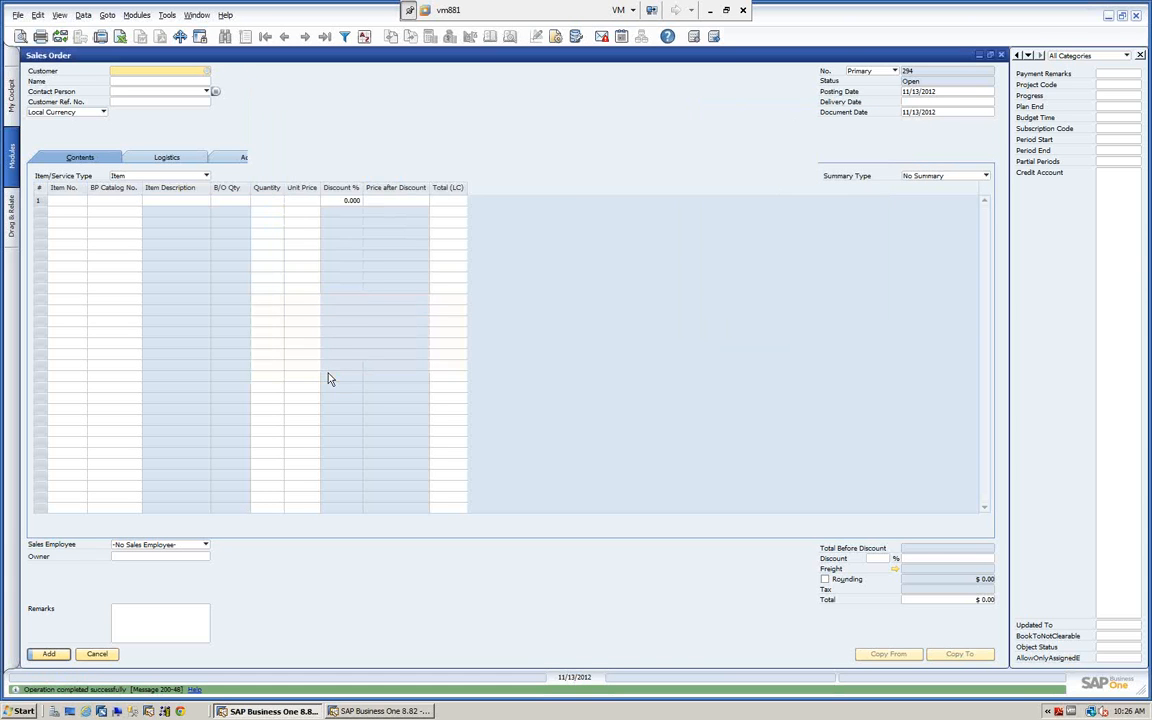
left_click(208, 72)
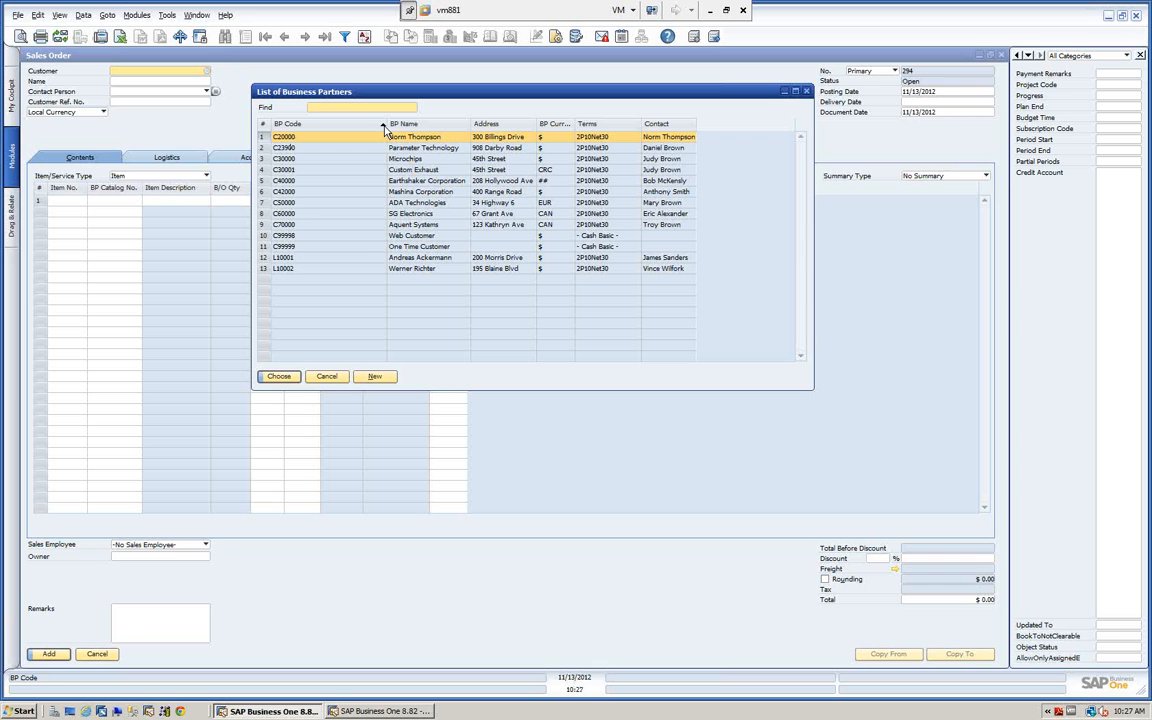
left_click(364, 37)
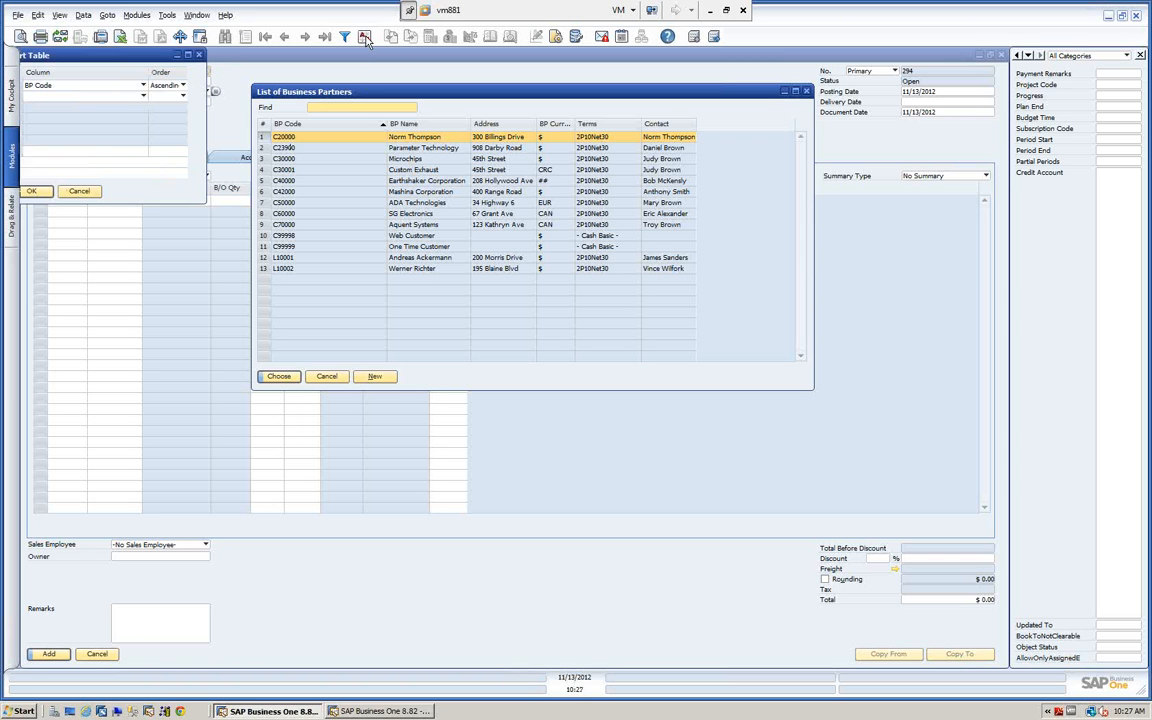
left_click(185, 86)
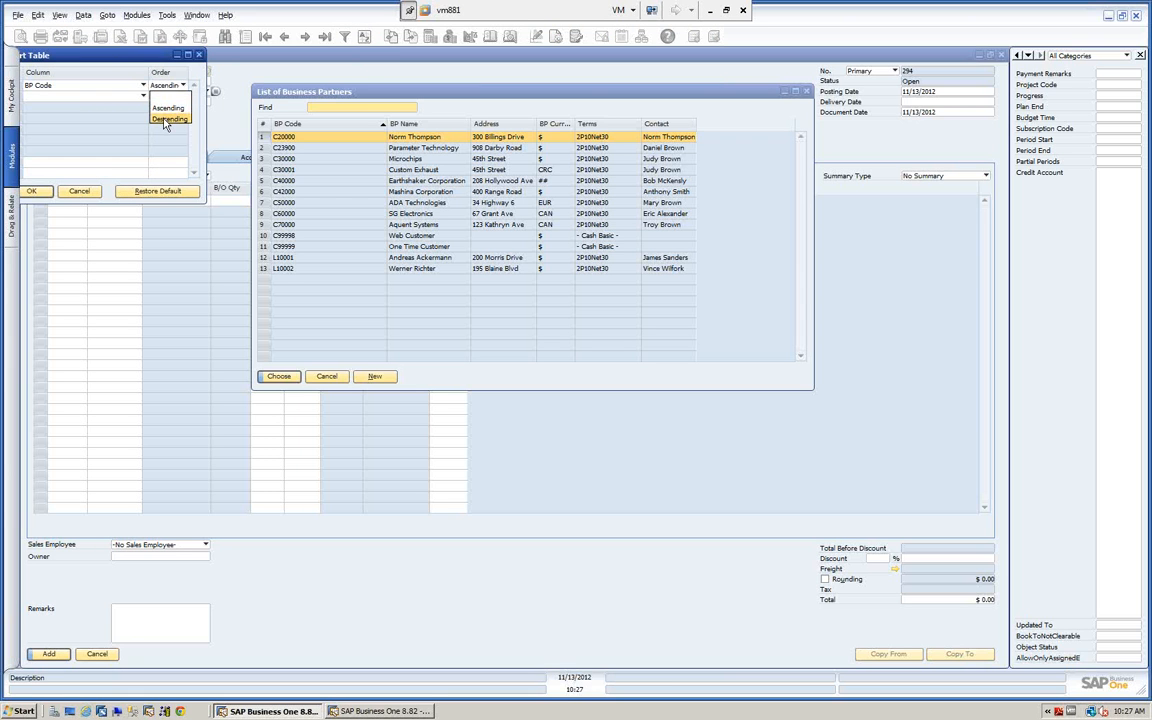
left_click(162, 115)
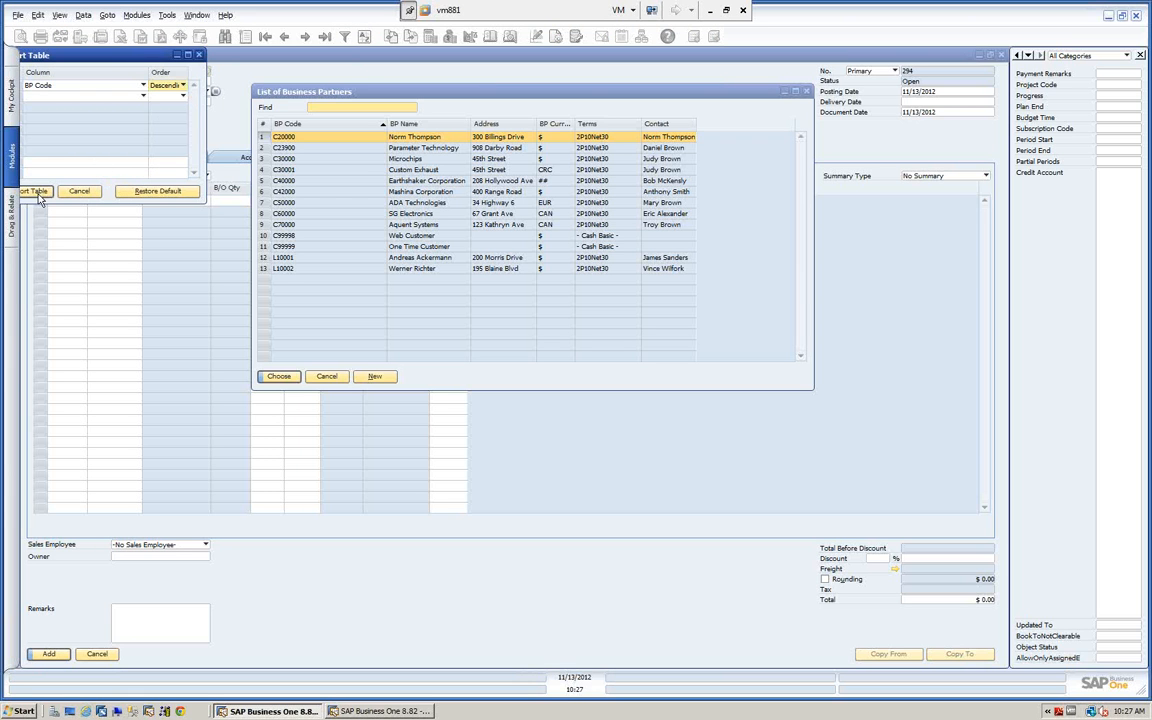
left_click_drag(91, 53, 111, 55)
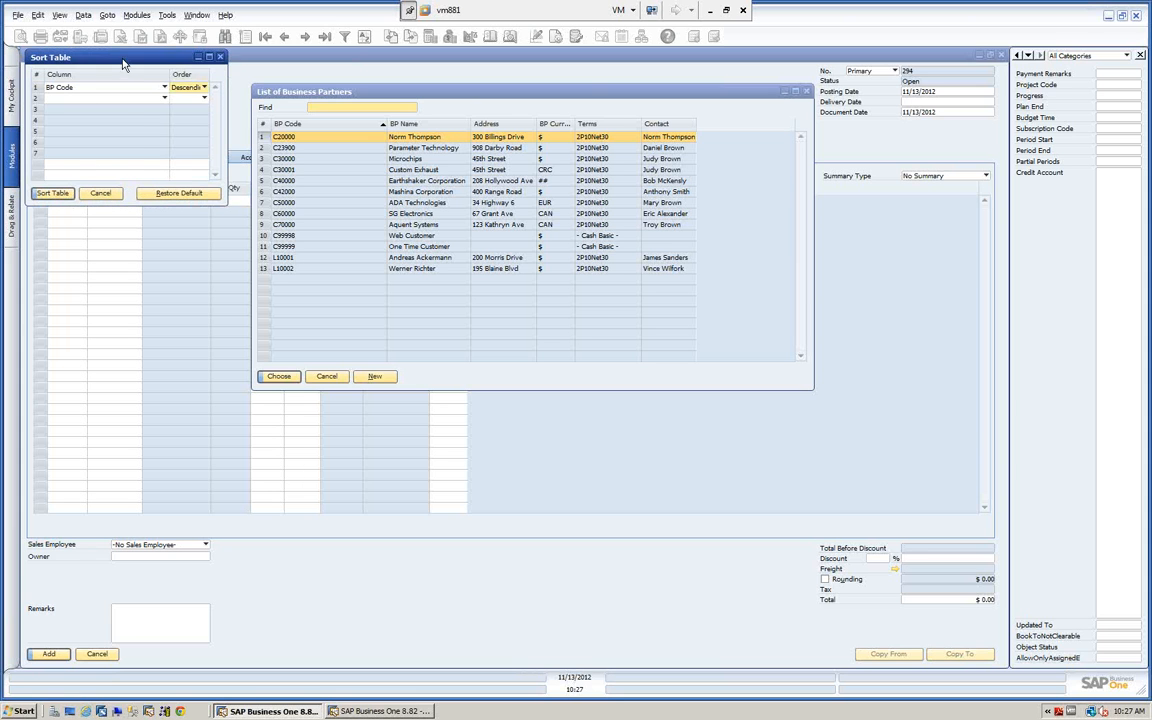
left_click(100, 191)
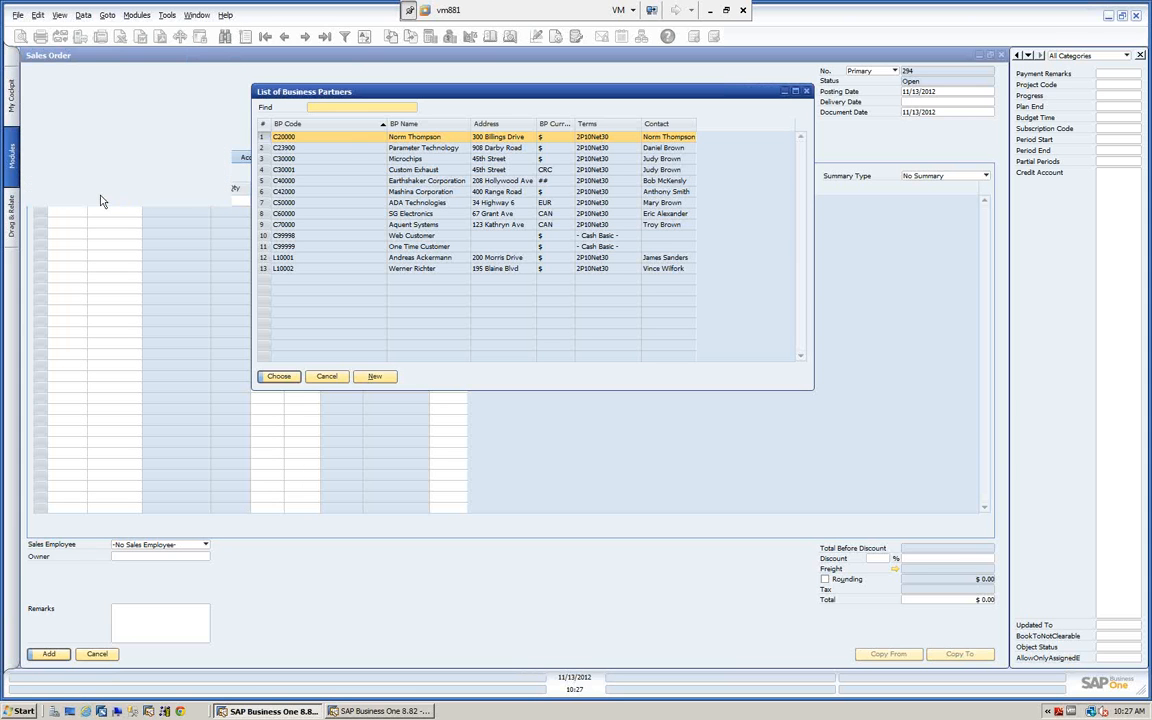
Sort the business partner list by BP Code, BP Currency, Contact and BP Name in turn, and return to BP Code in ascending order.
double_click(340, 124)
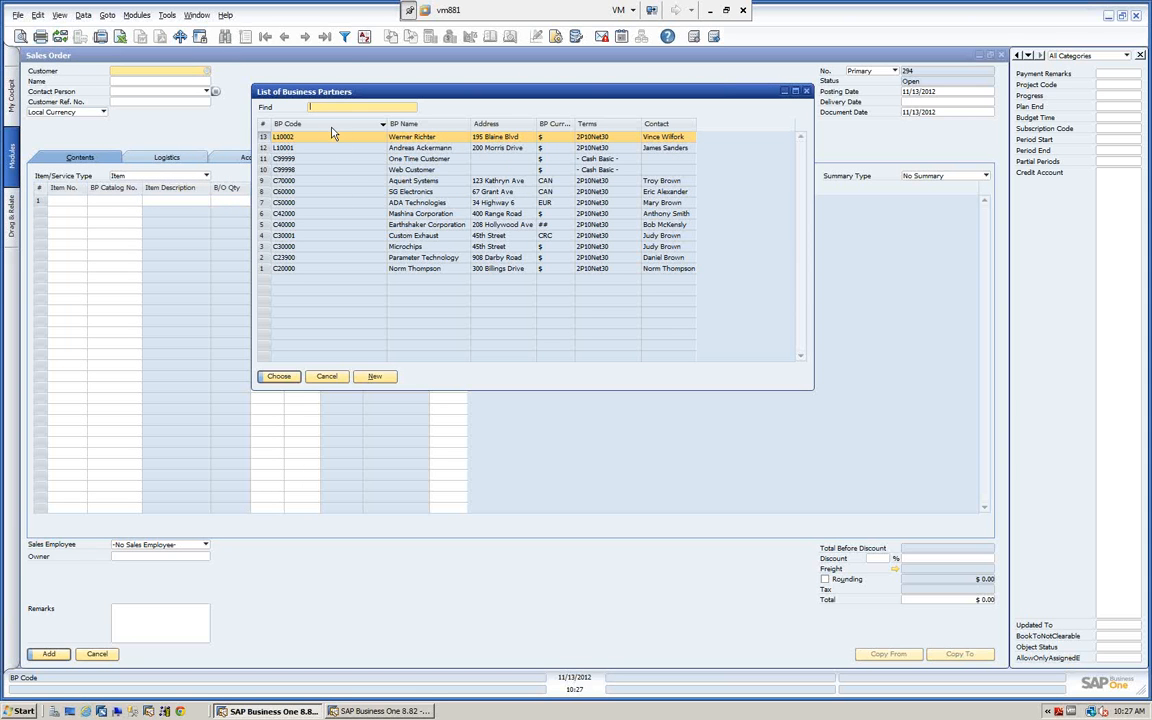
double_click(335, 124)
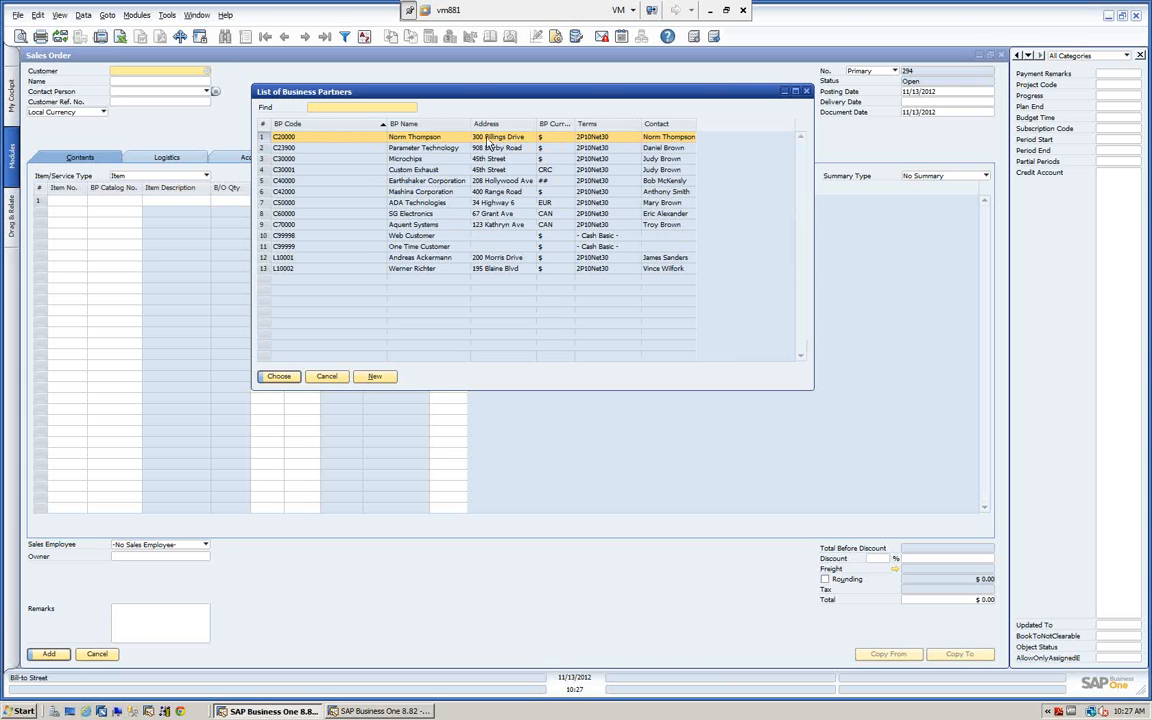
double_click(558, 127)
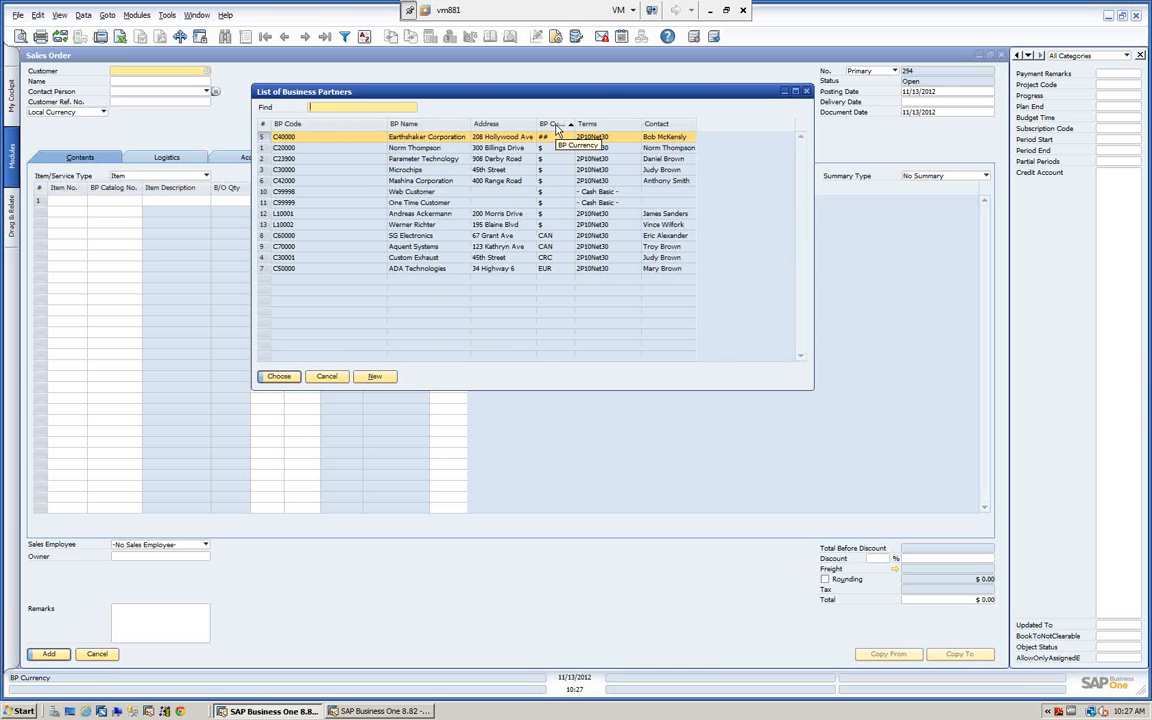
double_click(558, 126)
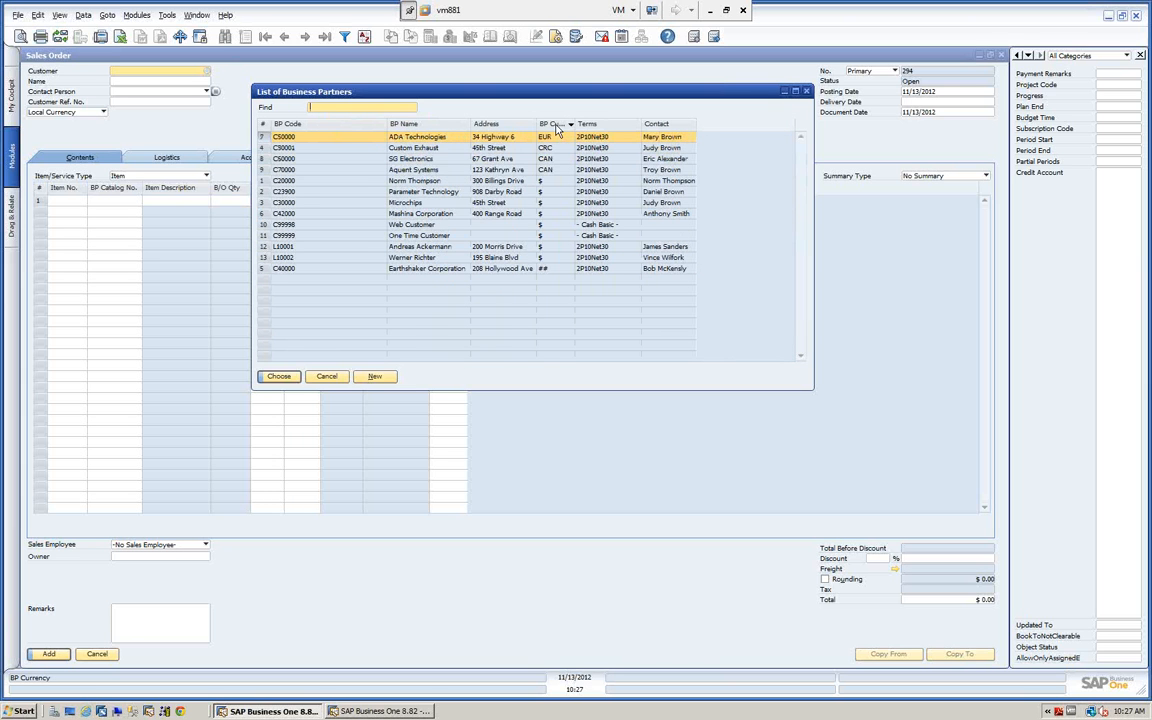
double_click(663, 126)
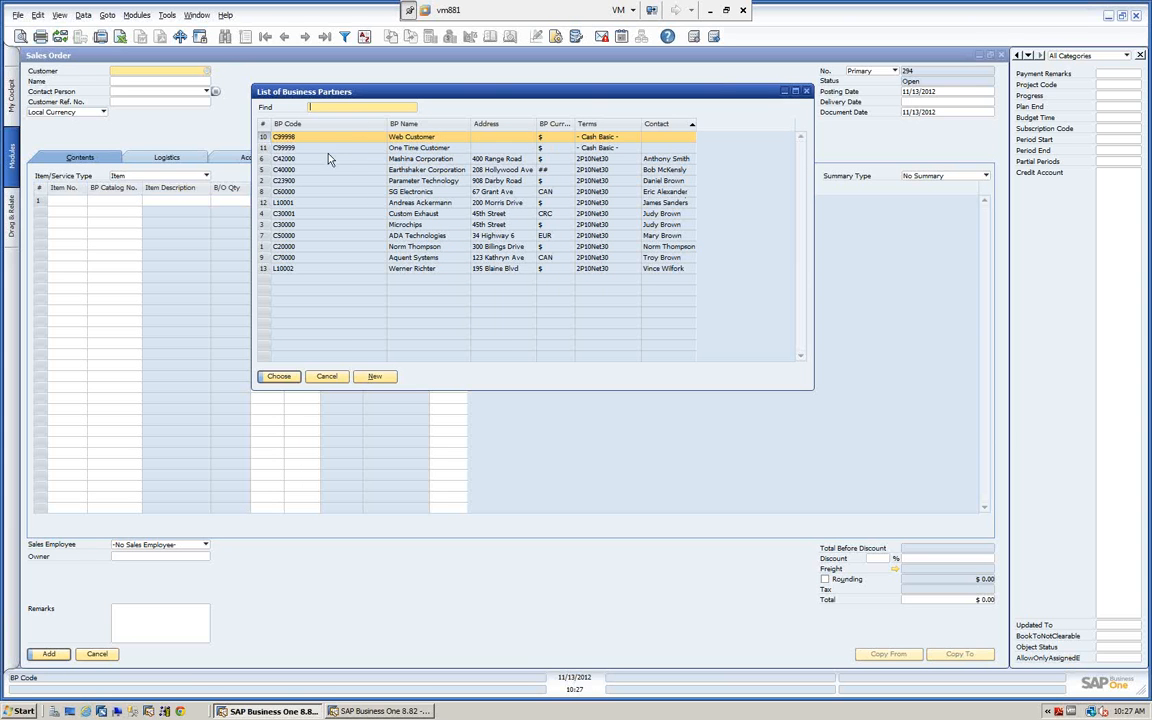
double_click(412, 131)
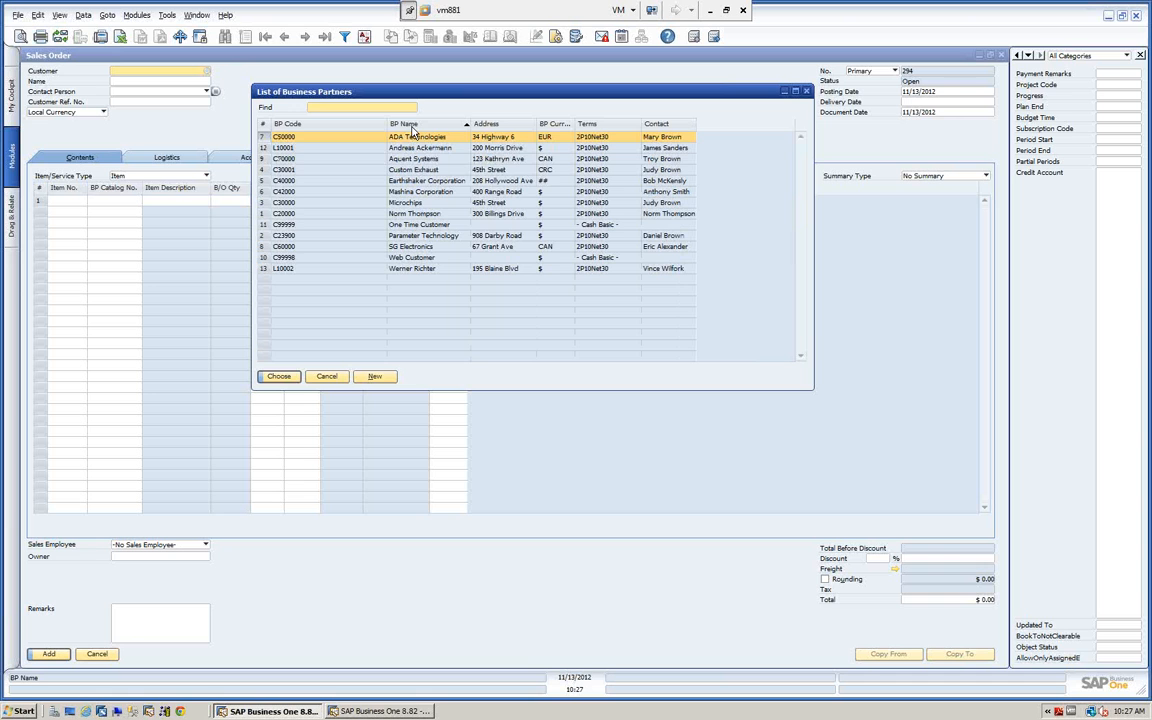
double_click(289, 127)
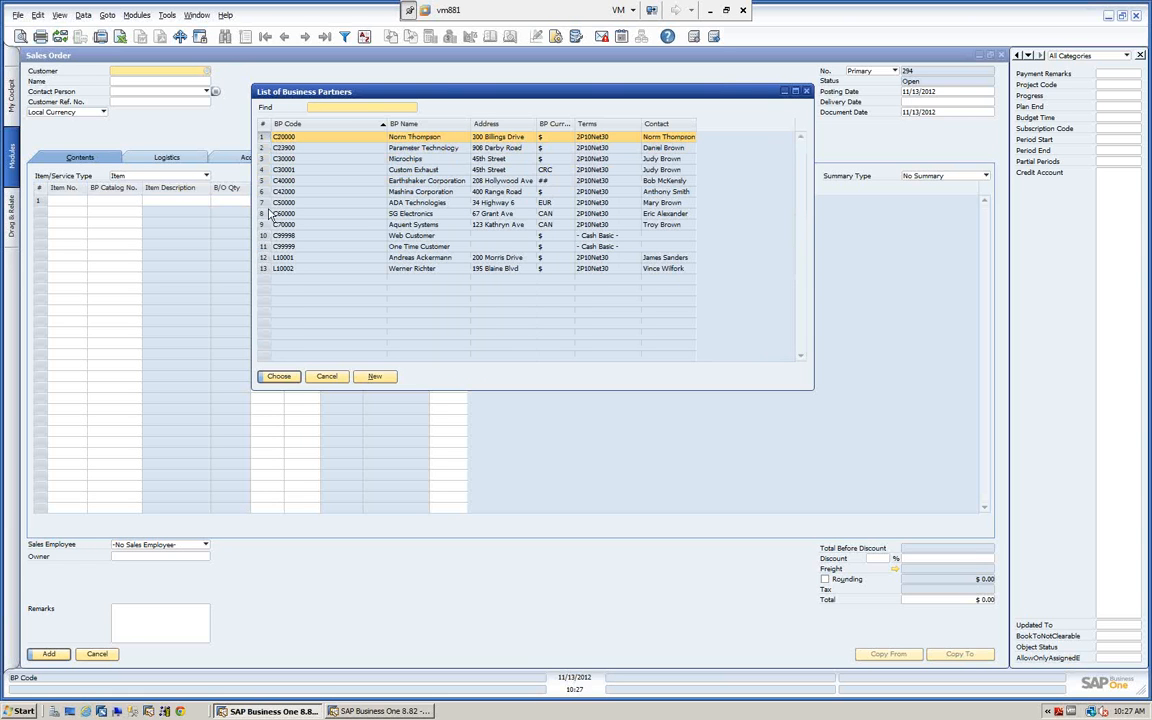
Choose Earthshaker Corporation as the sales order's customer from the business partner list.
left_click(420, 182)
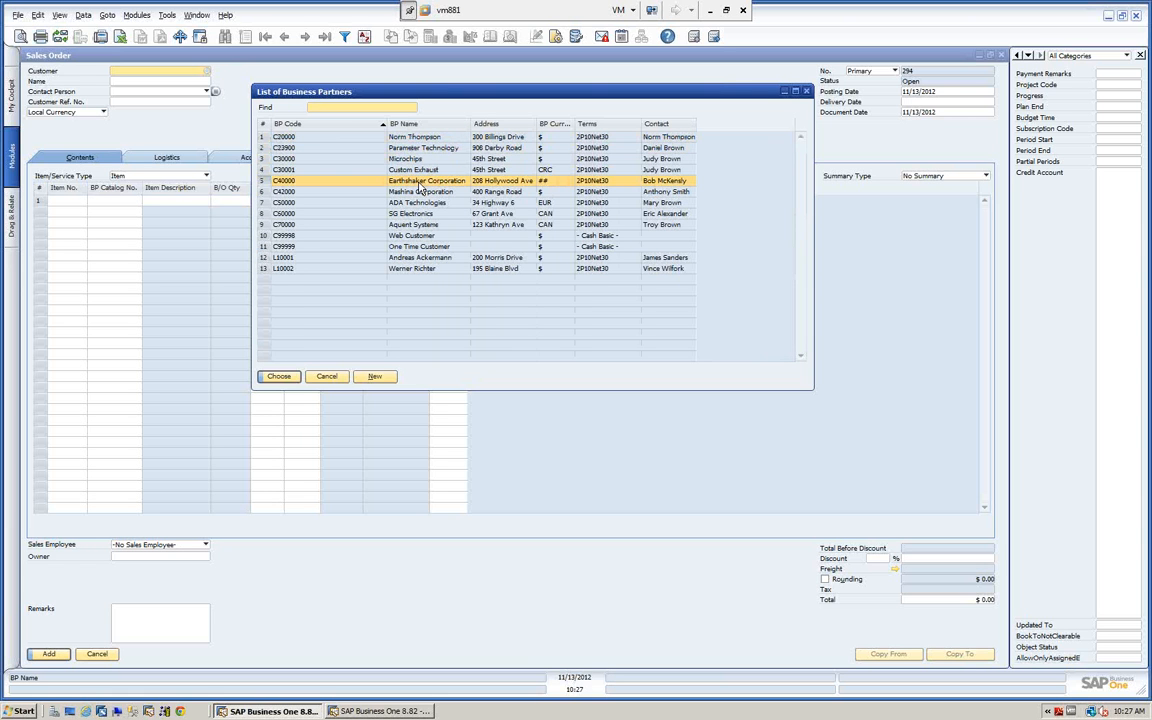
left_click(282, 379)
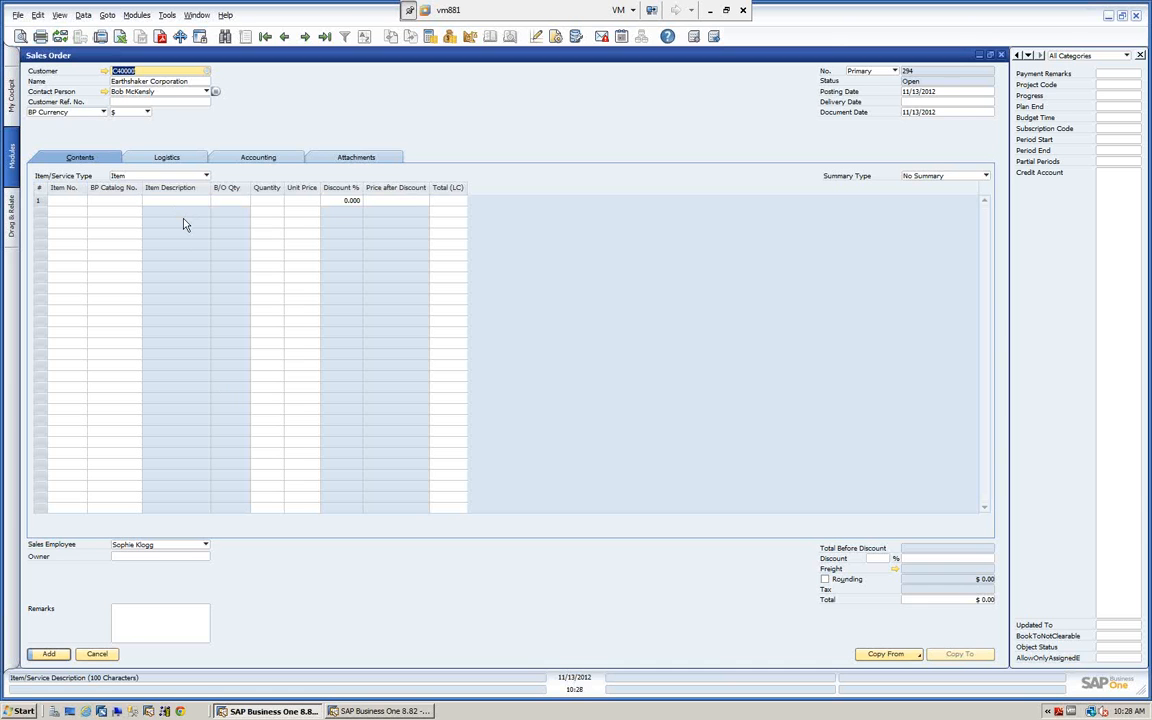
Add item A00001, IBM Infoprint 1312, from the item list to the sales order's first row and move to its quantity.
left_click(63, 200)
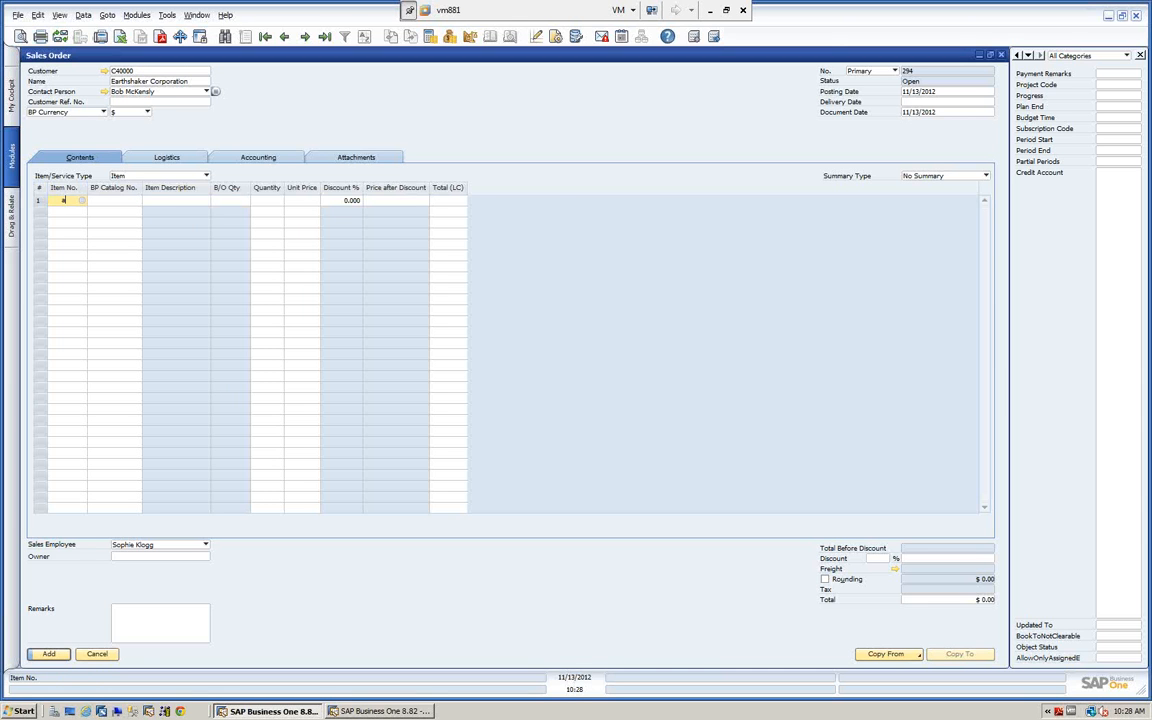
type("*")
key("Tab")
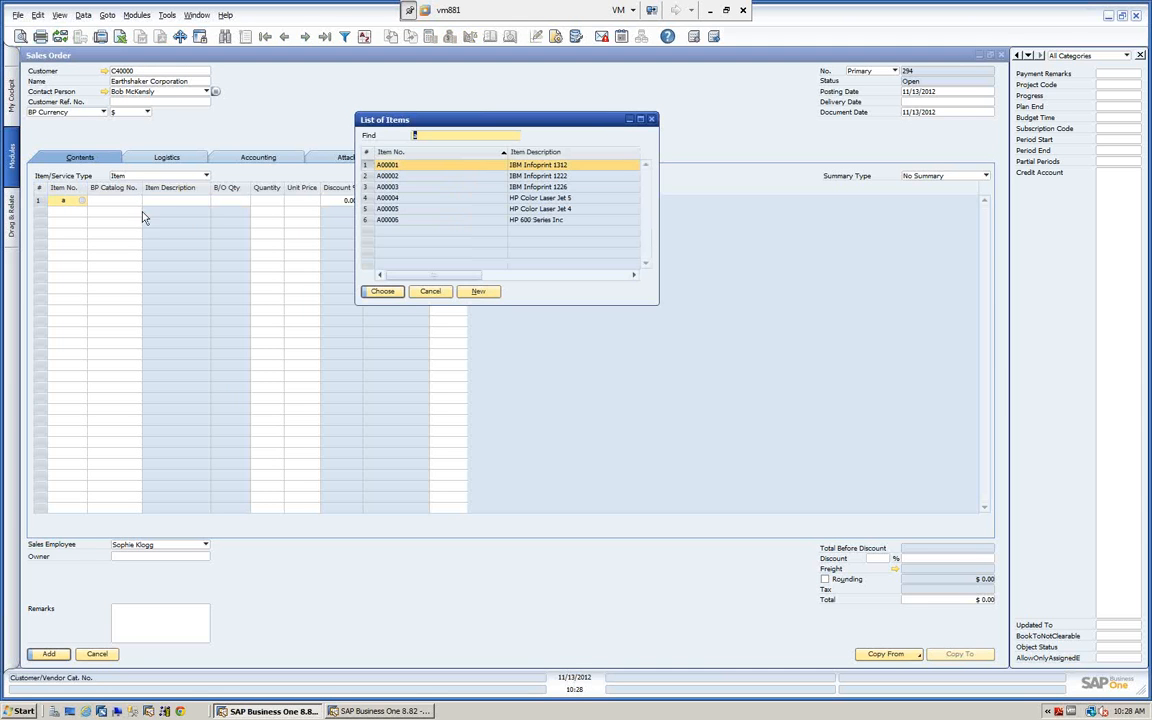
left_click(383, 292)
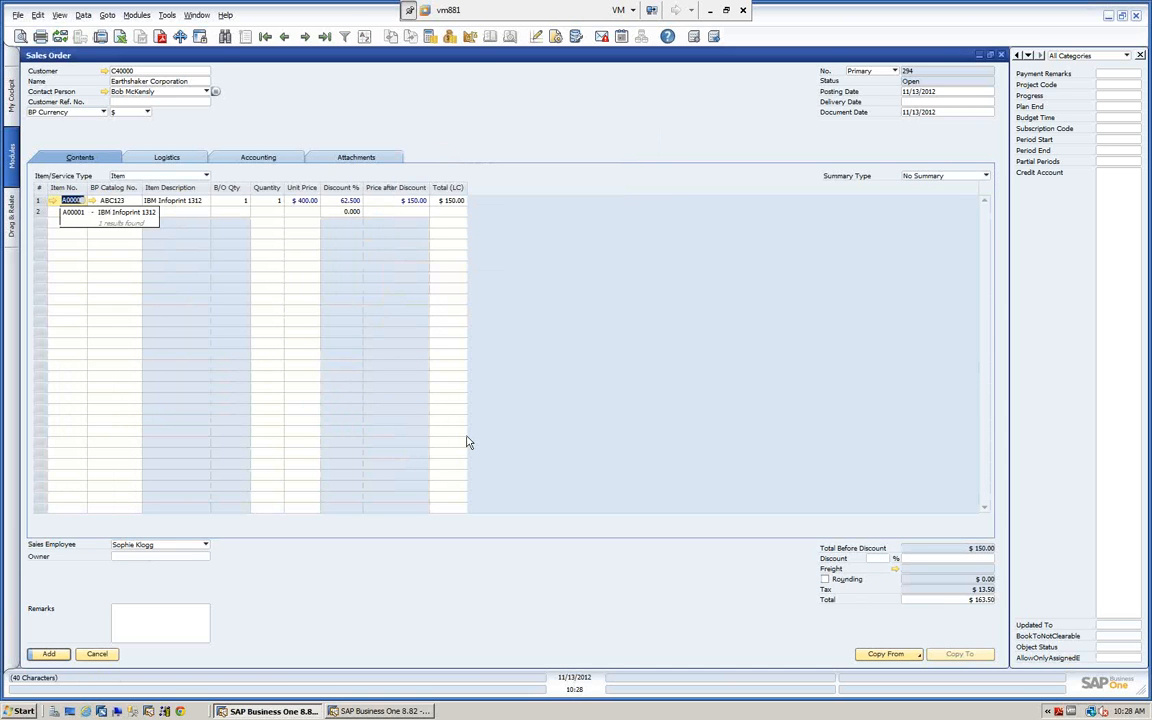
key("Tab")
key("Tab")
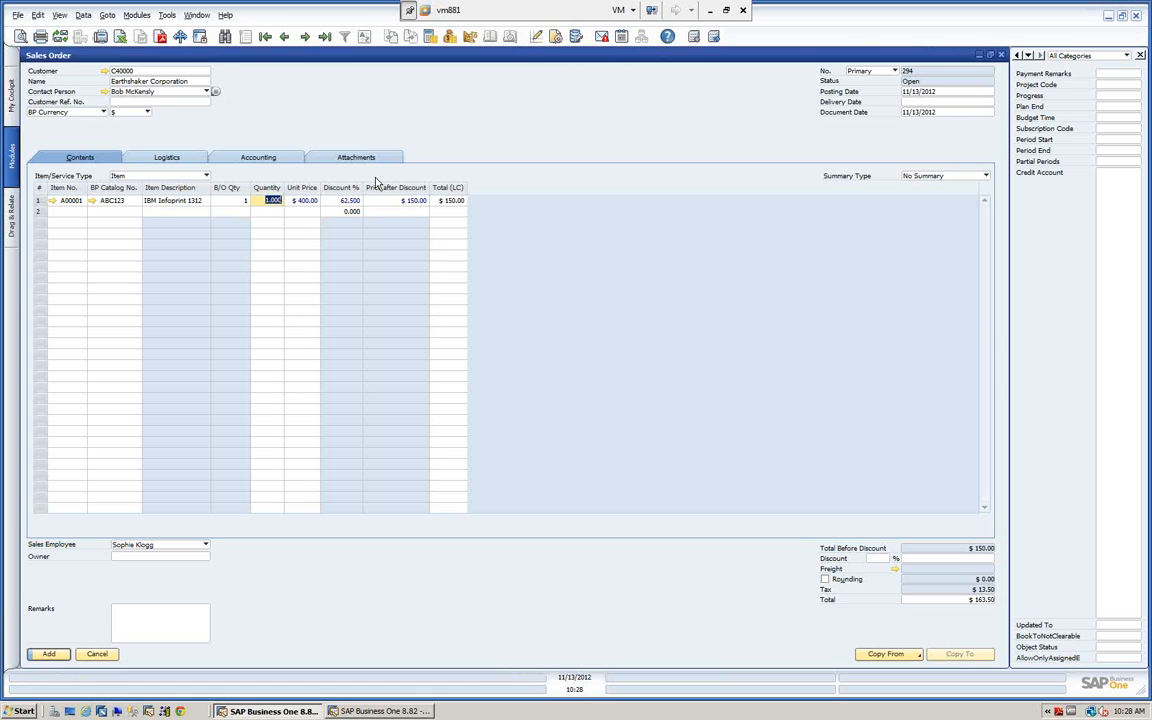
left_click(558, 46)
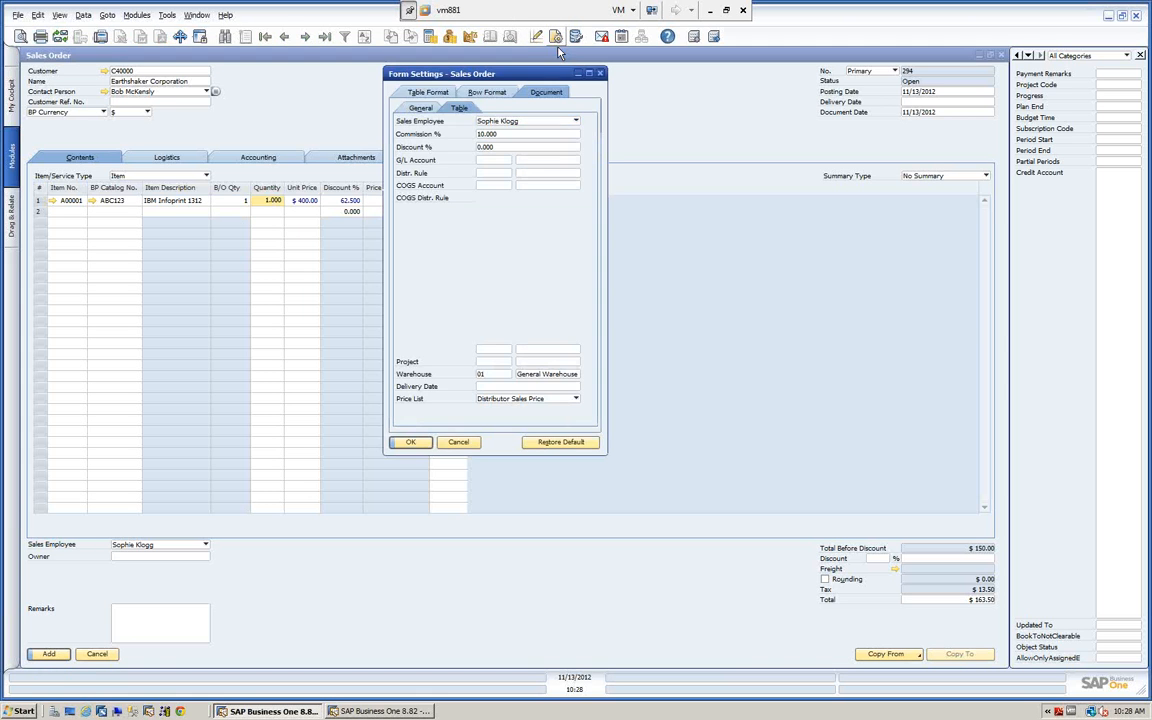
left_click_drag(524, 76, 731, 142)
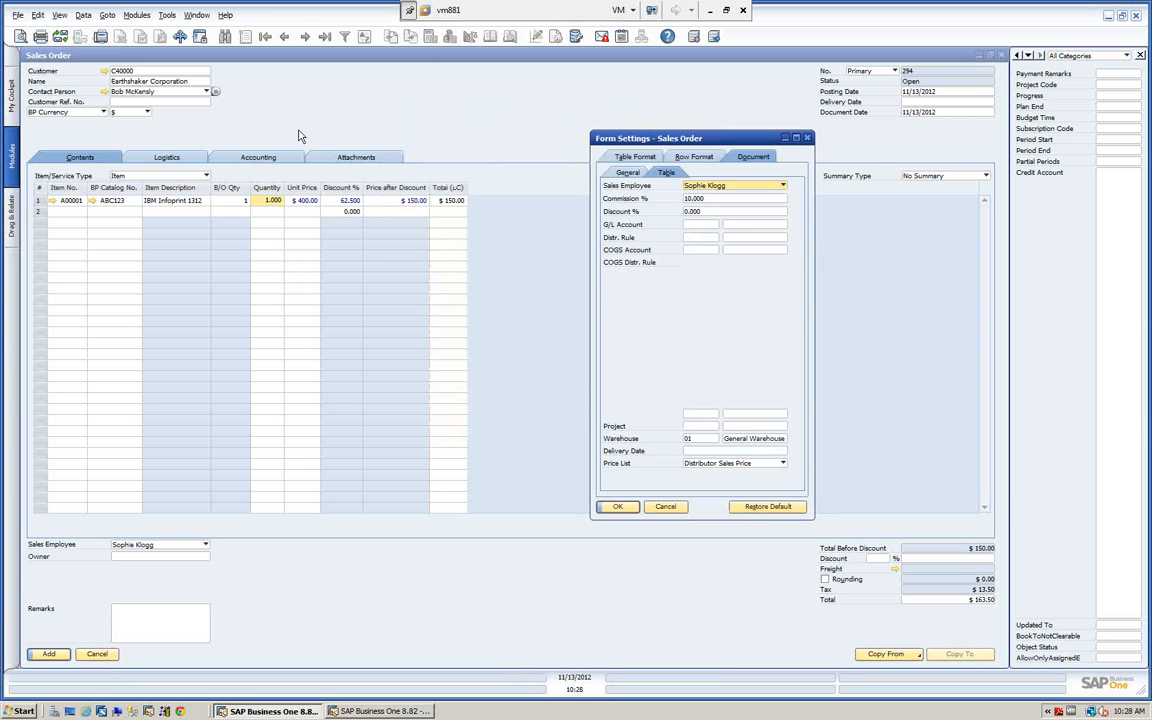
left_click(807, 138)
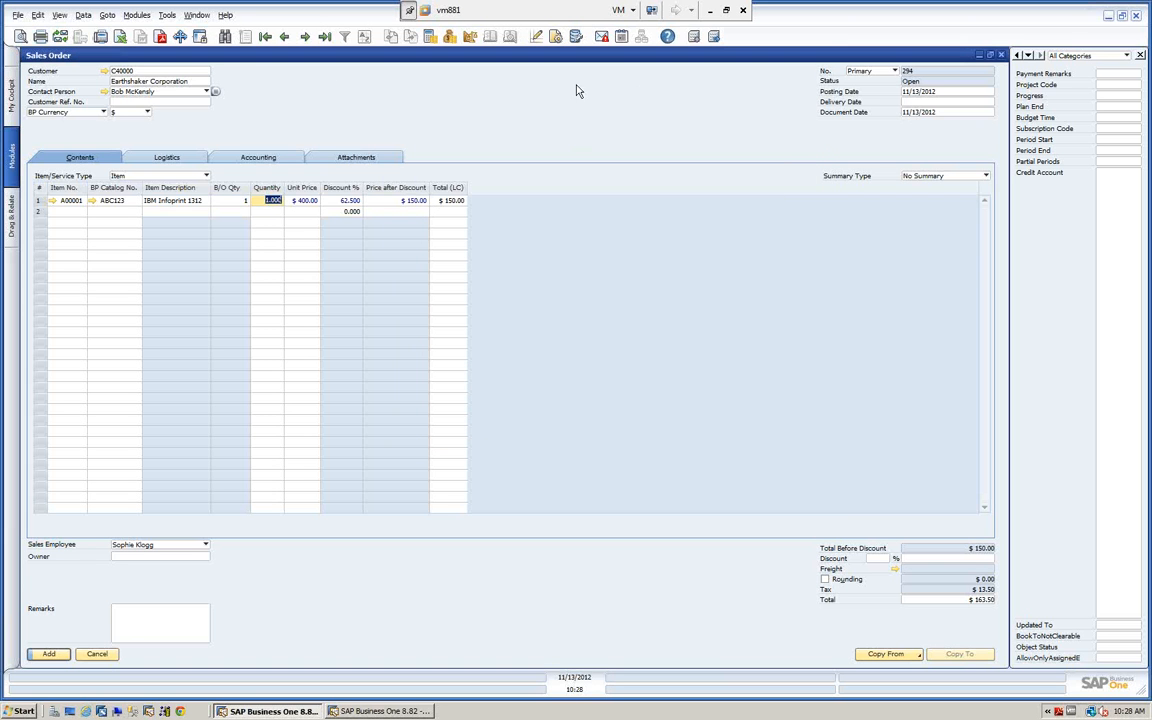
Restore the Sales Order window to its smaller size, move it lower over the cockpit, and maximize it again.
left_click(989, 55)
left_click_drag(422, 64, 400, 155)
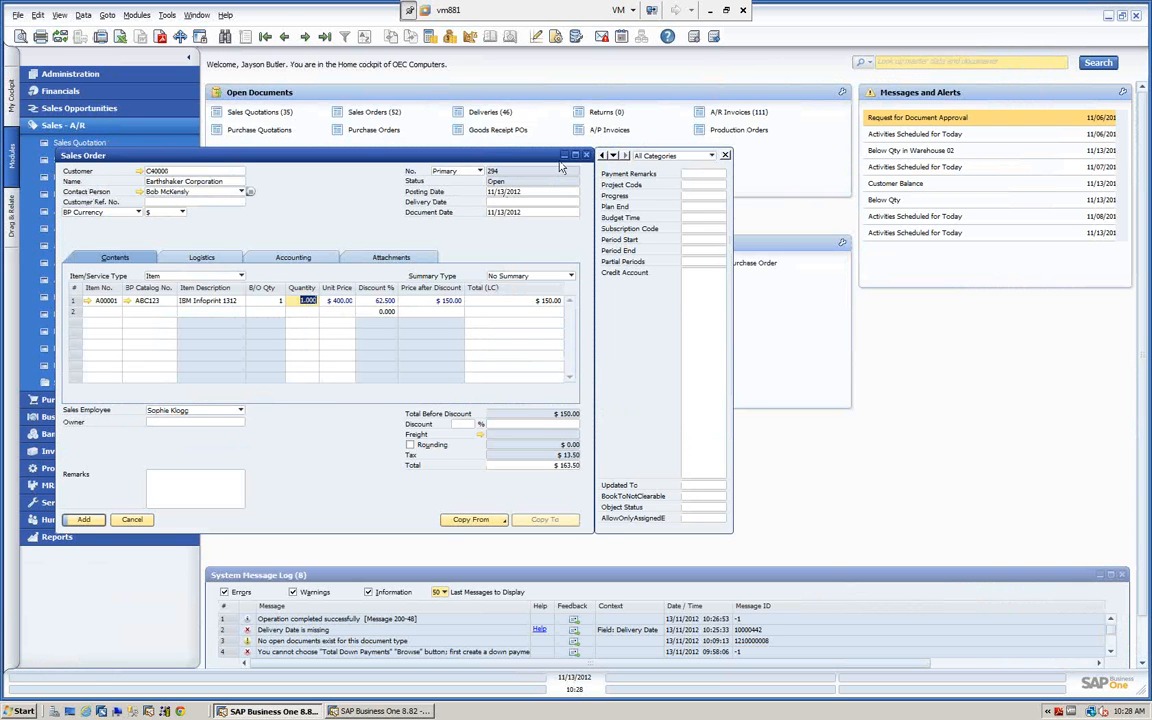
left_click(576, 156)
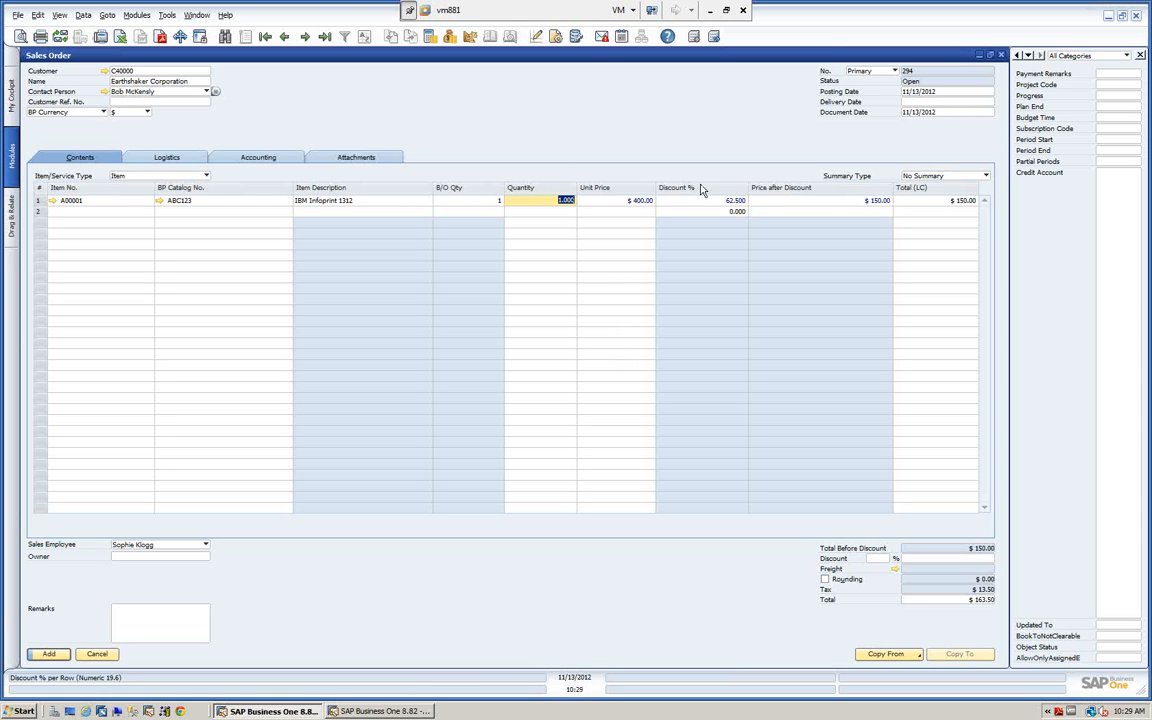
Compare the Table Format and Row Format column lists in the sales order's form settings, enlarging the dialog to show more rows.
left_click(556, 37)
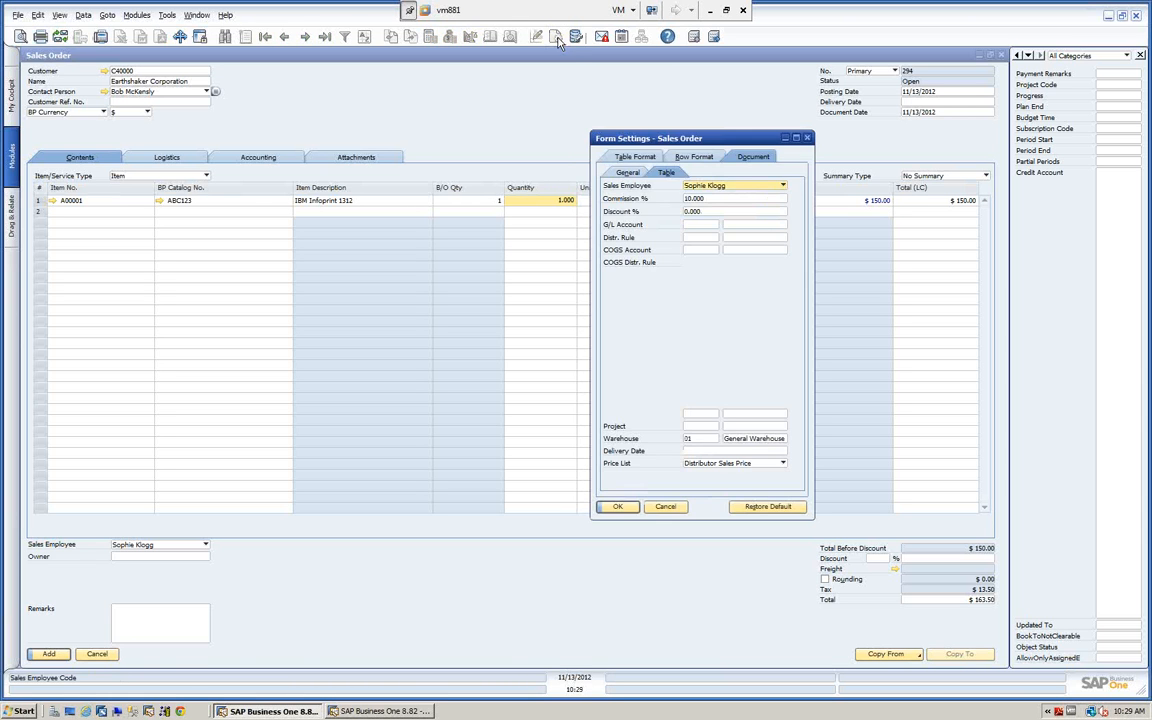
left_click(632, 158)
left_click(698, 163)
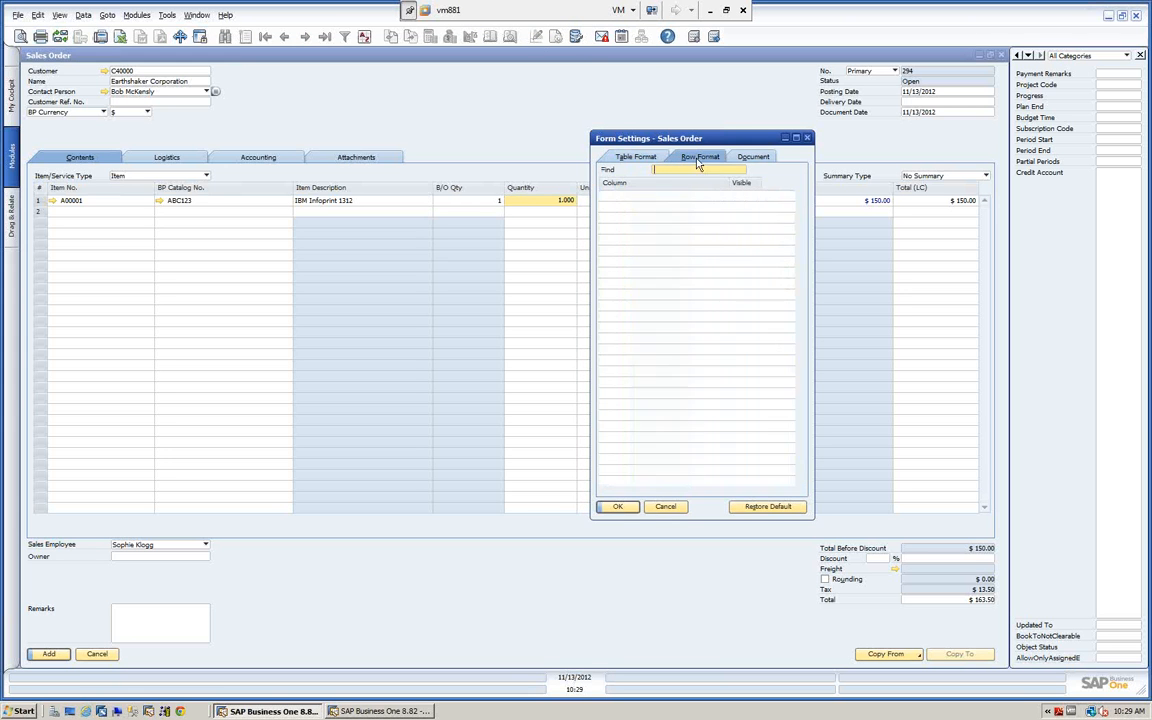
left_click_drag(715, 141, 840, 83)
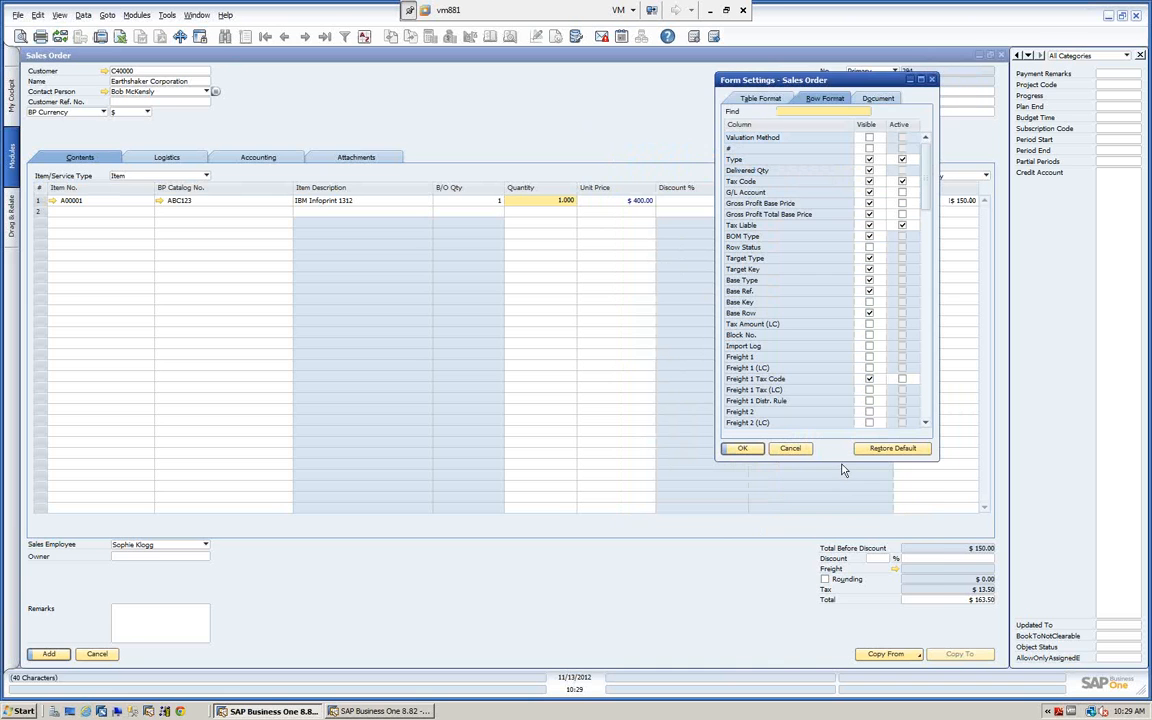
left_click_drag(842, 459, 755, 640)
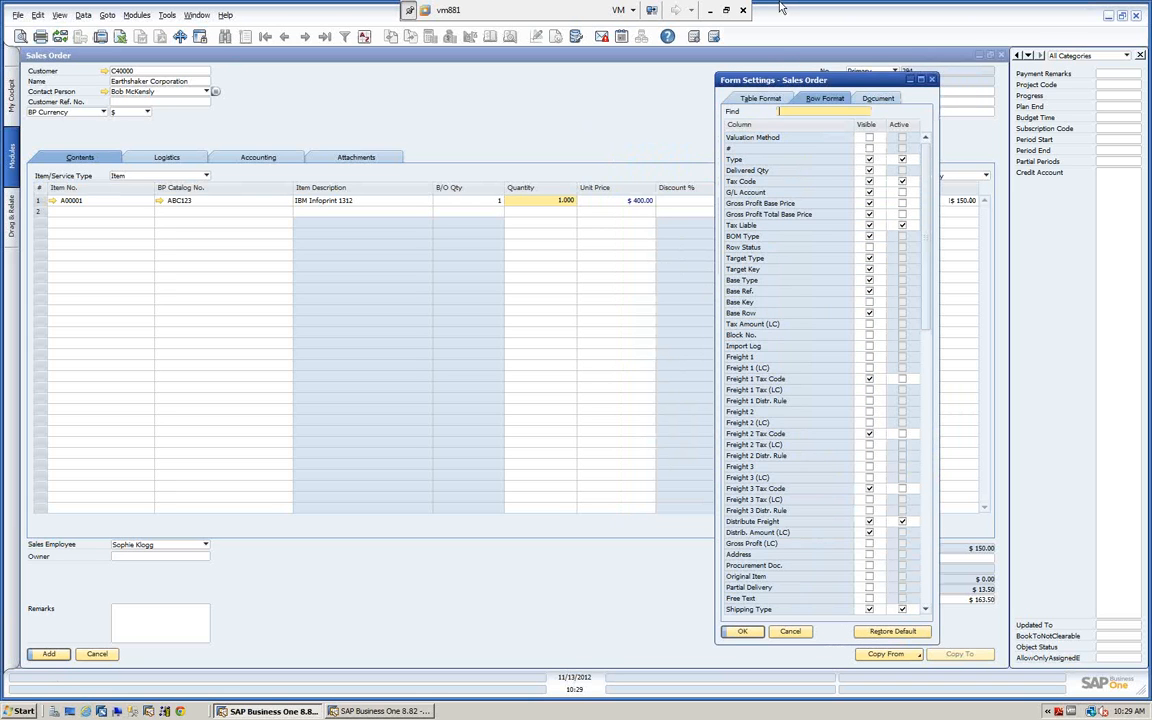
left_click(755, 97)
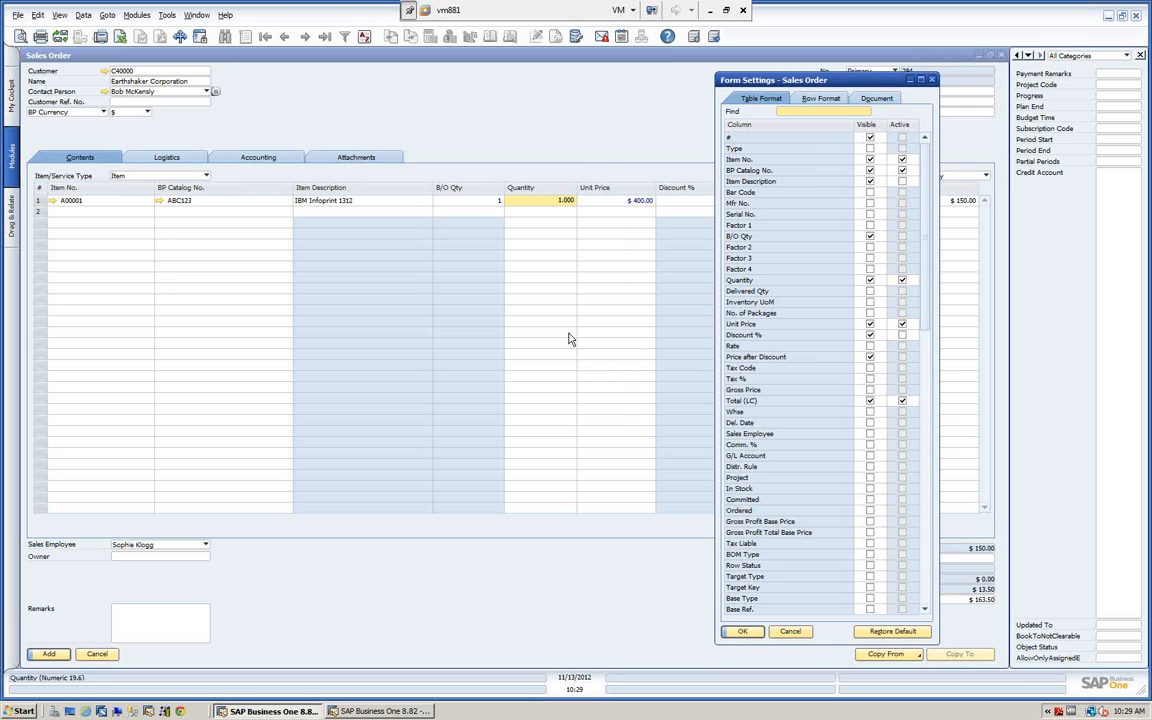
left_click(817, 100)
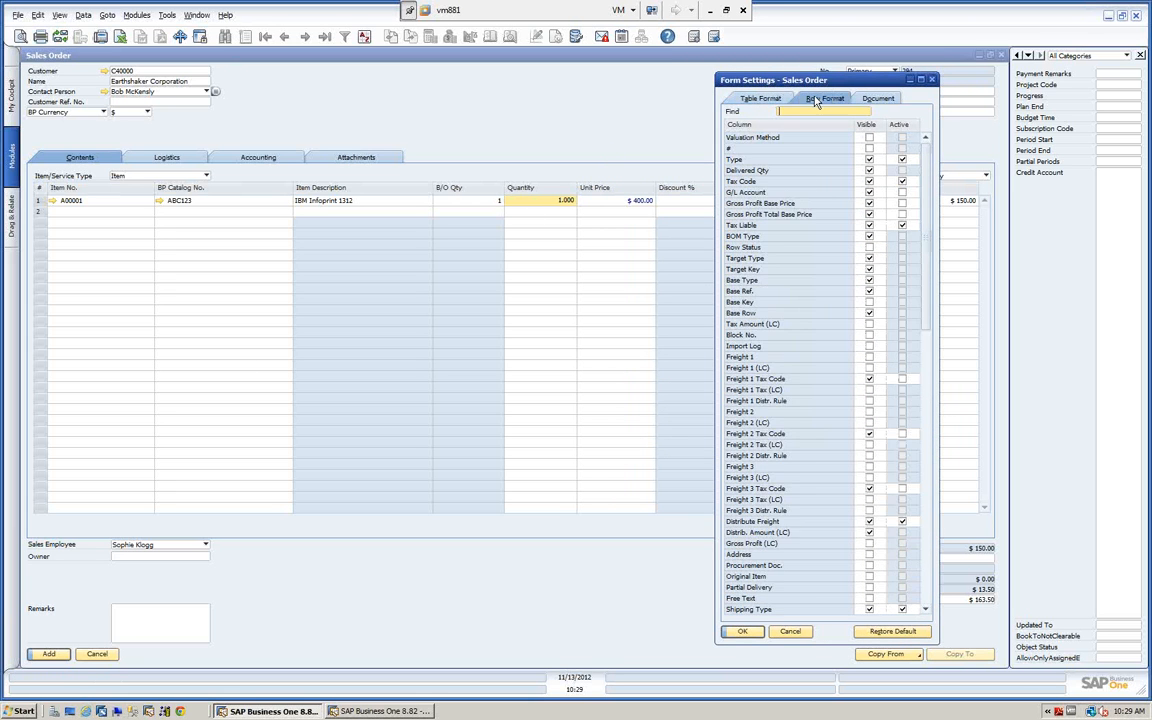
left_click(760, 99)
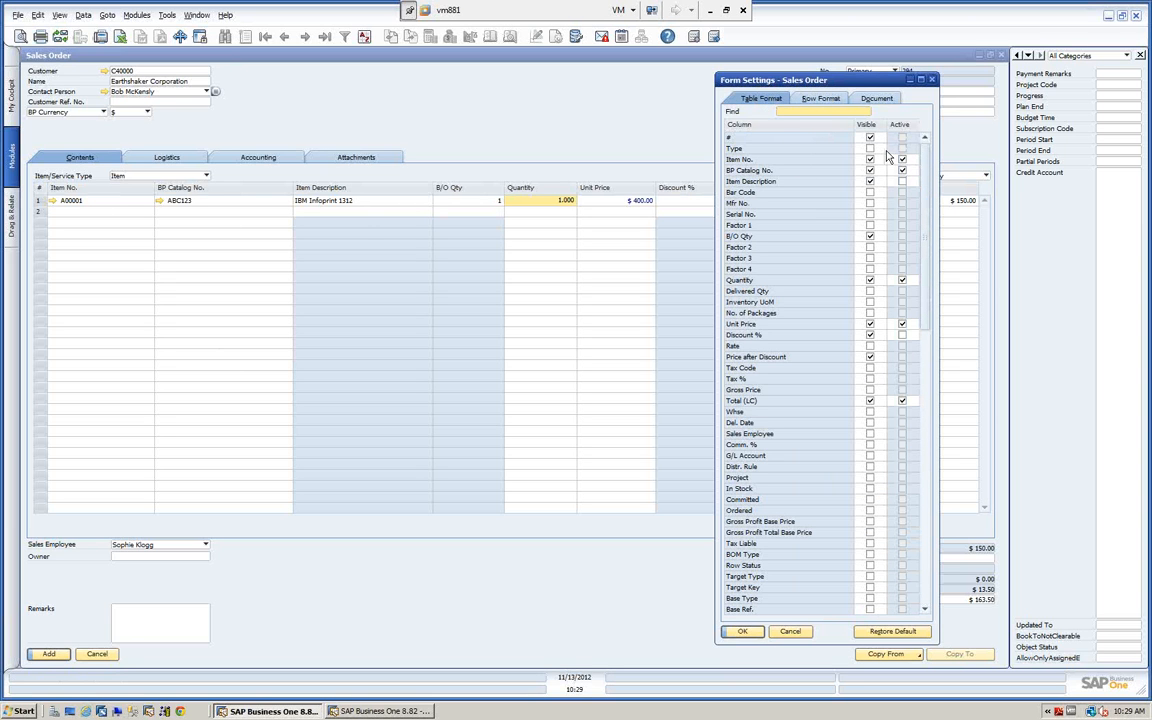
Make the Mfr No. and Serial No. columns visible but not active in the sales order's table format and apply the settings.
left_click(870, 170)
left_click(902, 170)
left_click(870, 203)
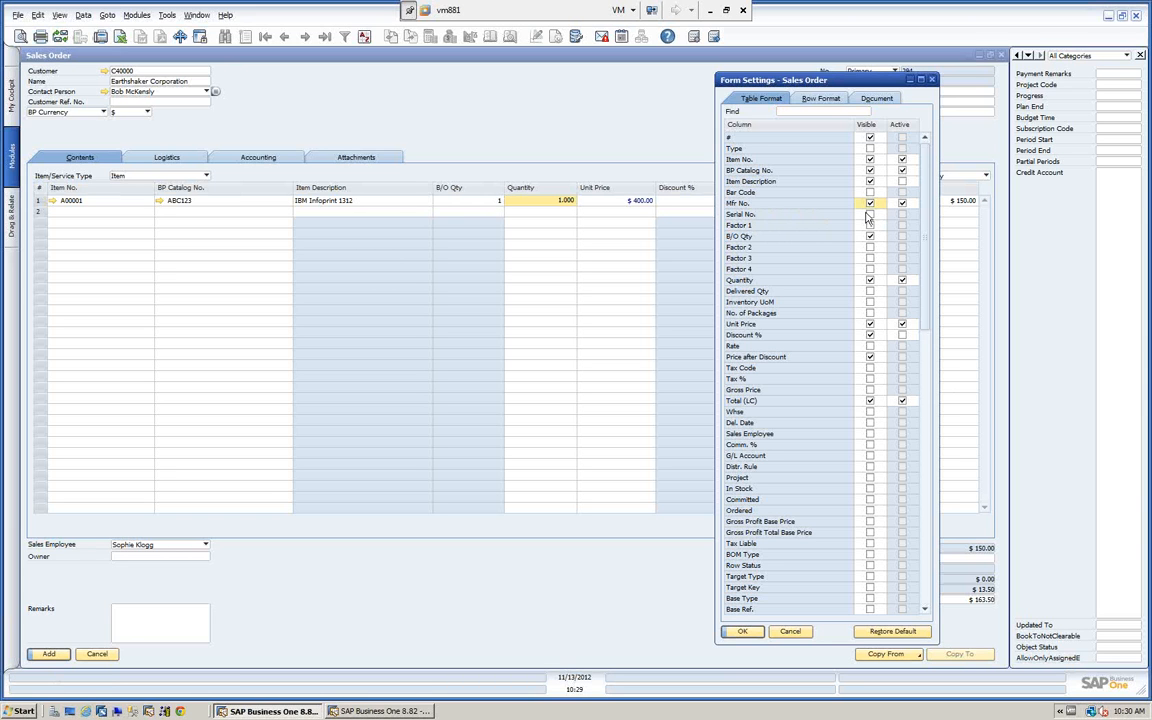
left_click(869, 214)
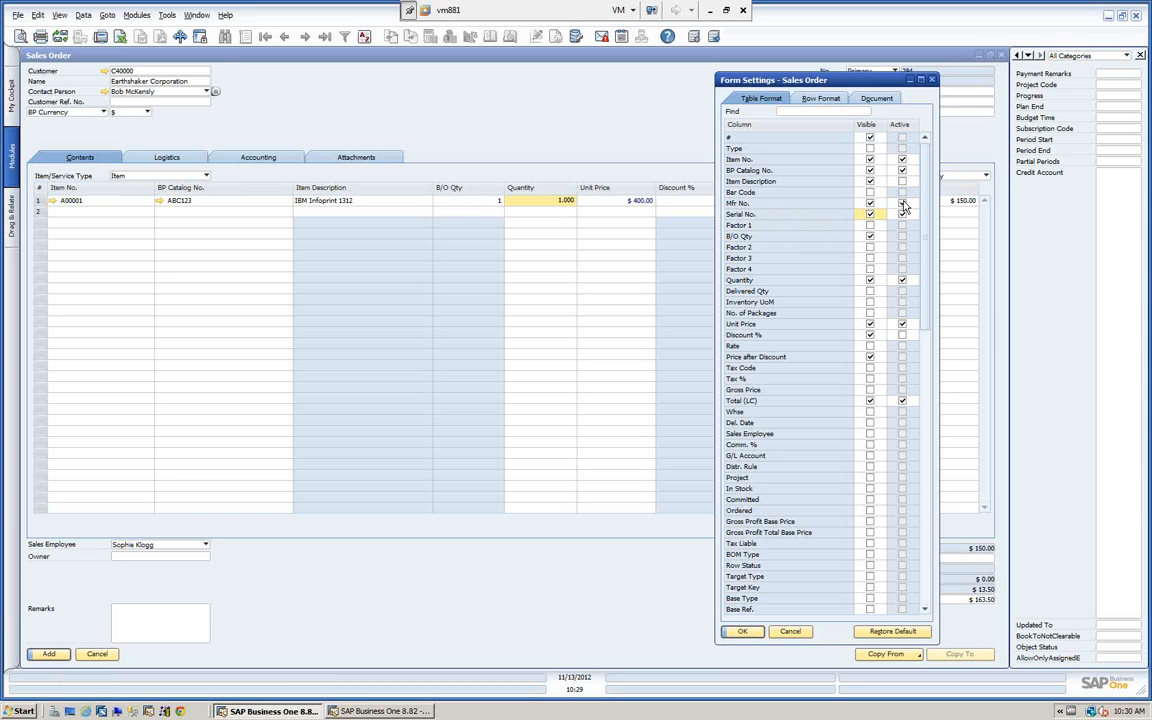
left_click(902, 214)
left_click(741, 631)
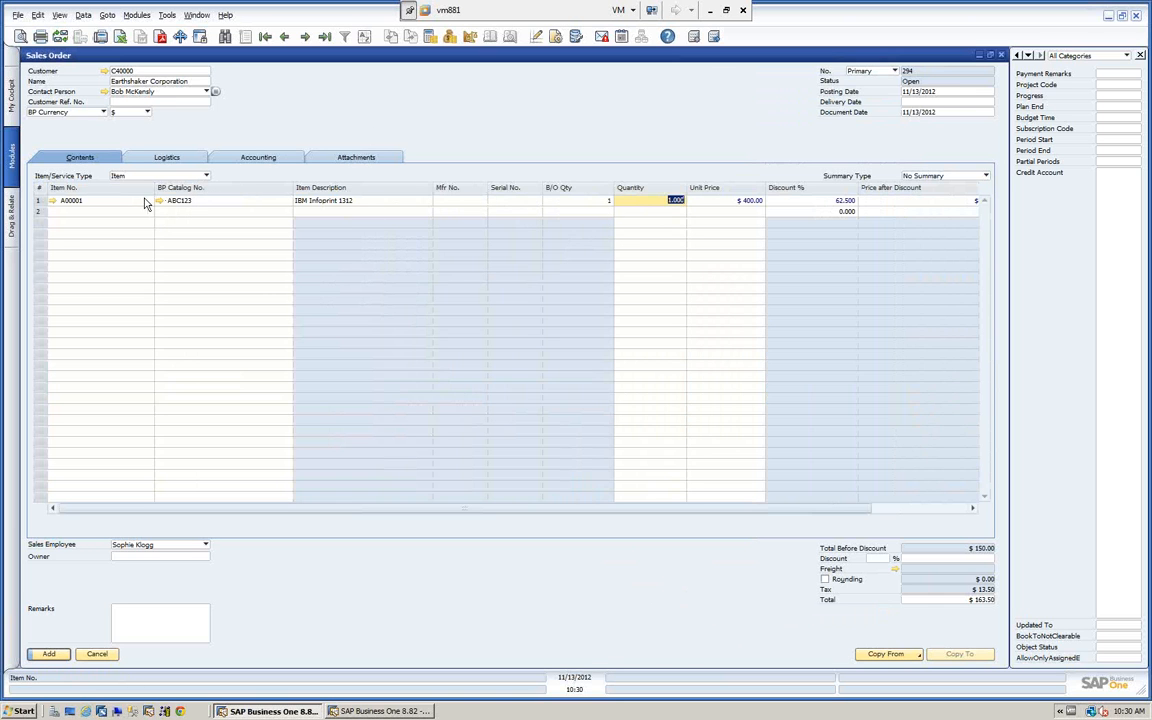
Move the B/O Qty column directly after Item No. in the sales order's table format and apply the new order.
left_click(556, 36)
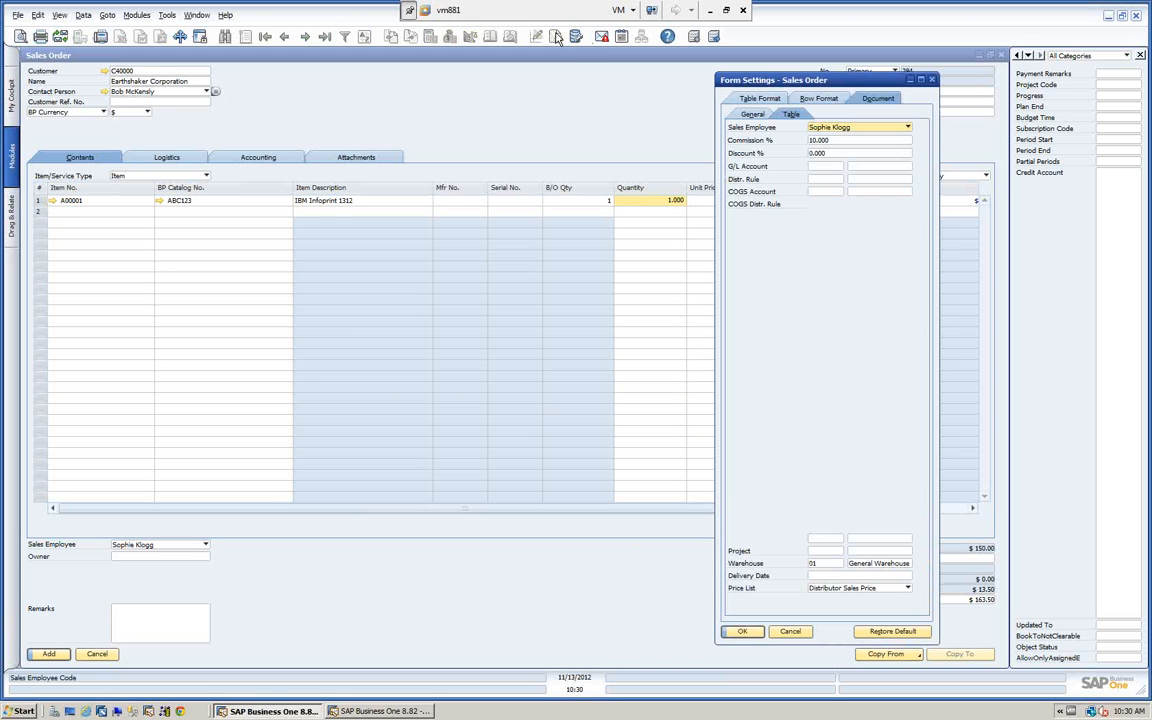
left_click(760, 98)
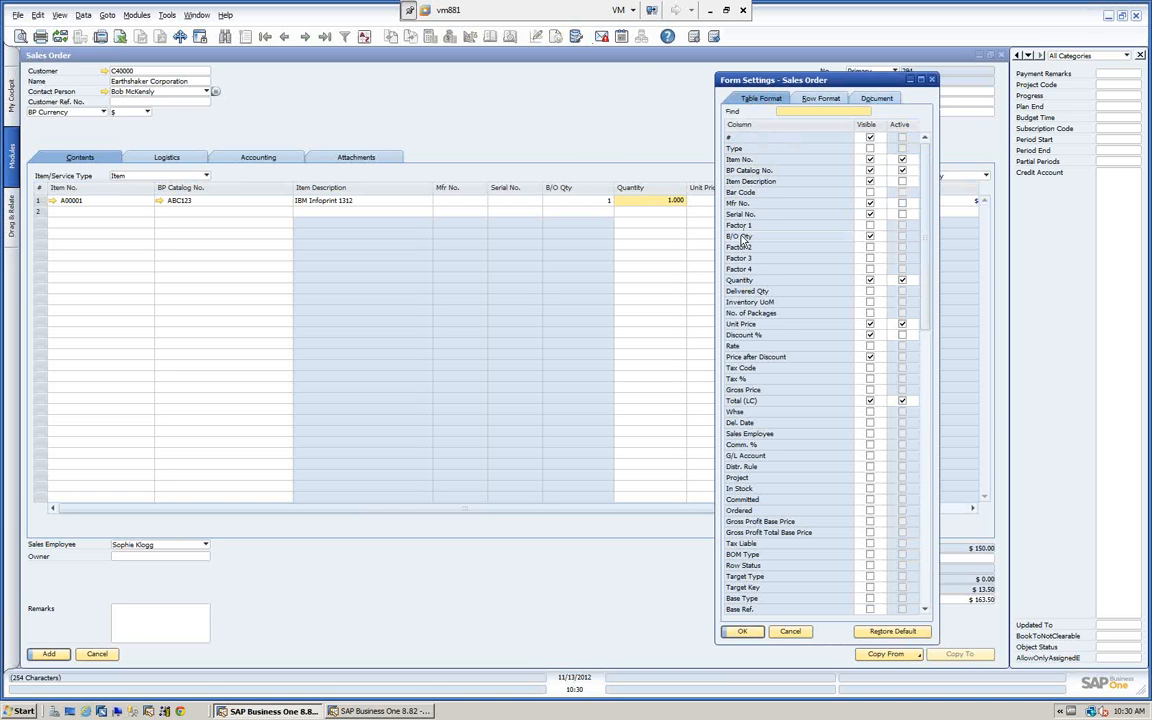
left_click_drag(742, 238, 745, 172)
left_click(744, 632)
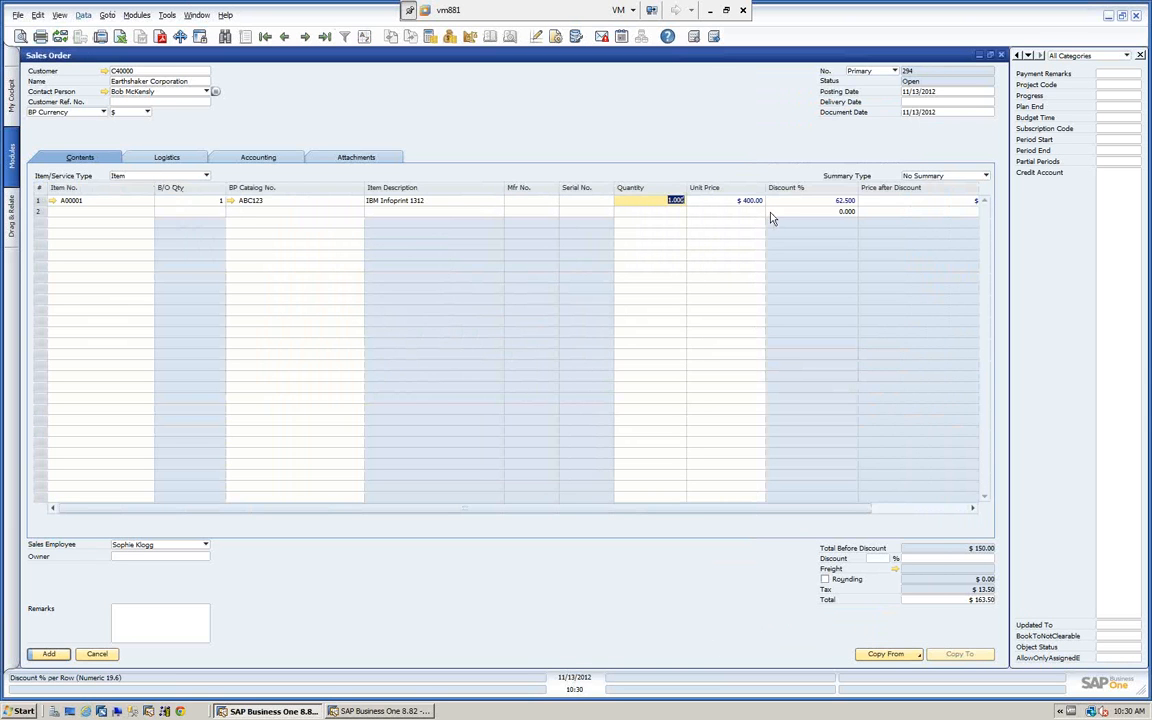
View the row details of the sales order's first row, including its Tax Code field, and close them.
double_click(40, 202)
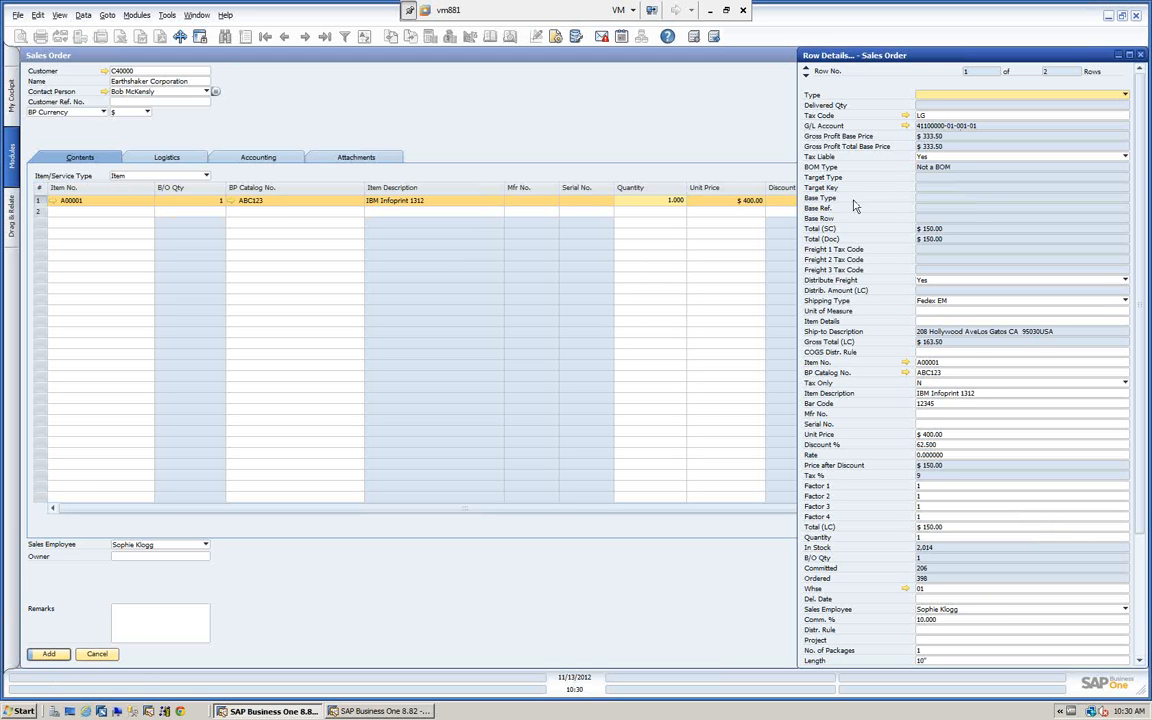
left_click(940, 115)
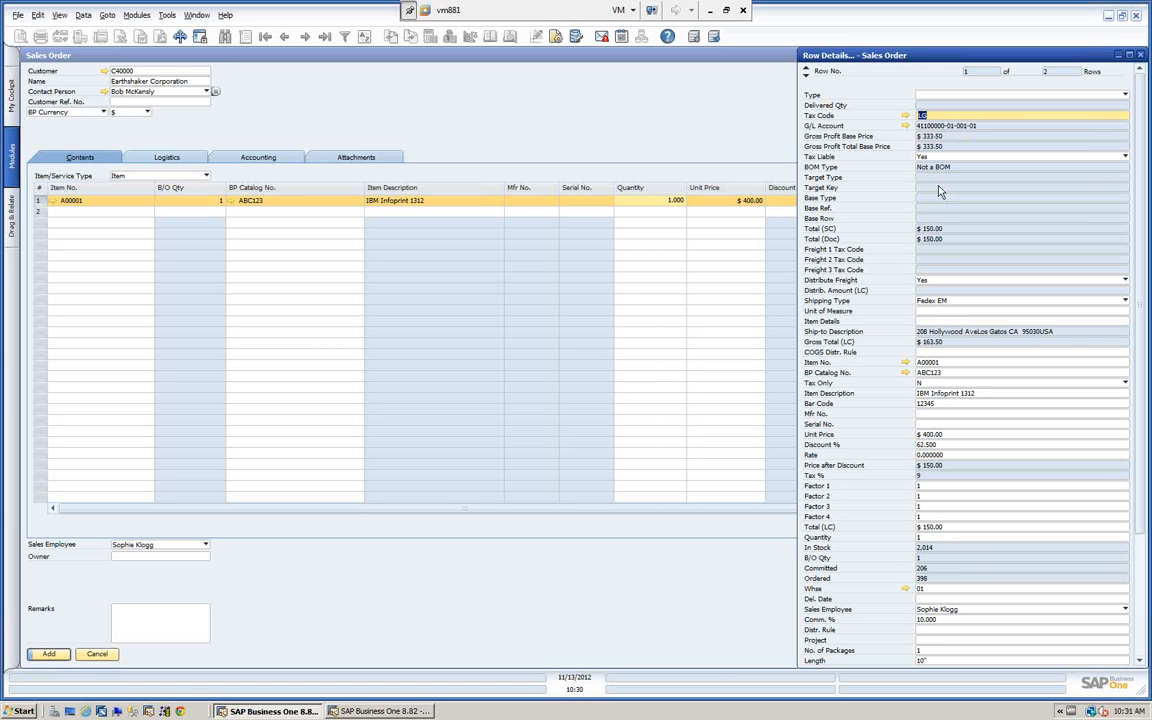
left_click(1141, 57)
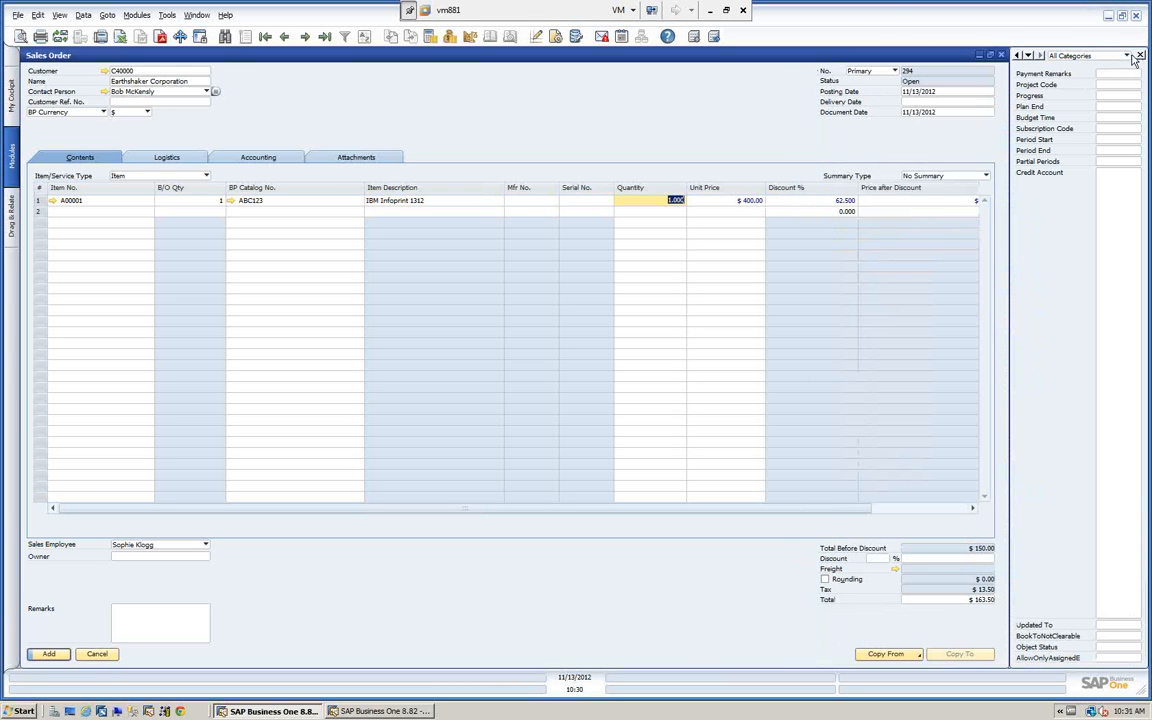
Mark Row Status, Base Key and Tax Amount (LC) as visible in the sales order's row format settings.
left_click(556, 37)
left_click(825, 98)
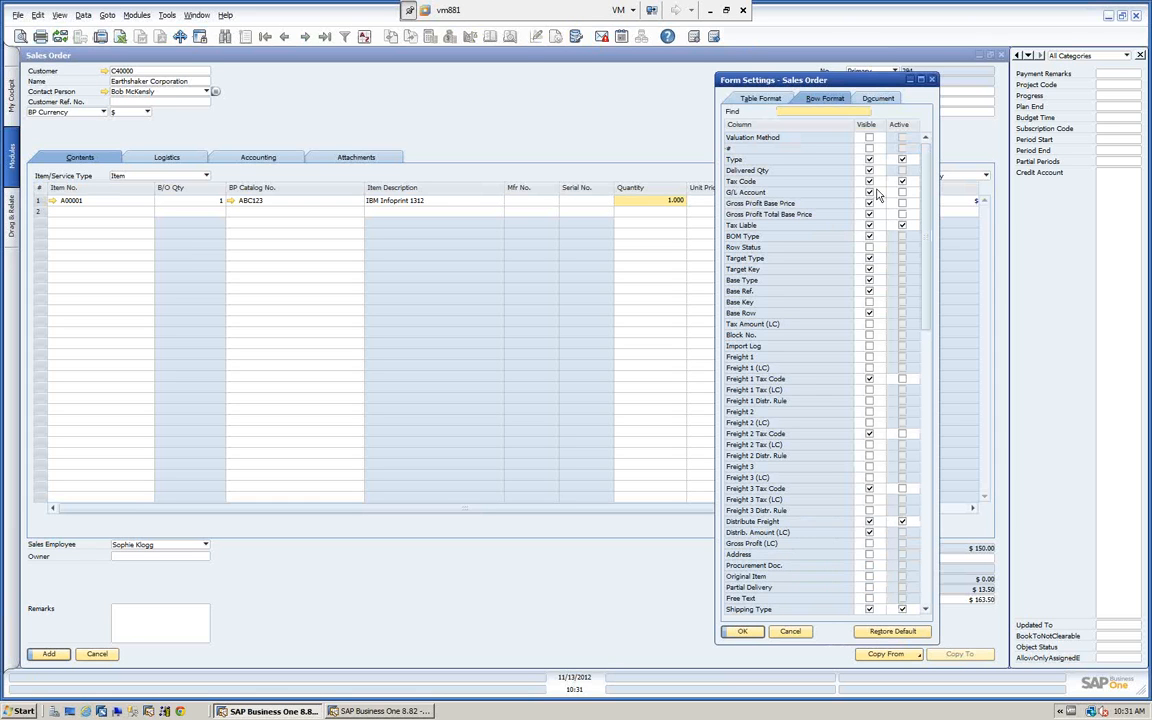
left_click(869, 247)
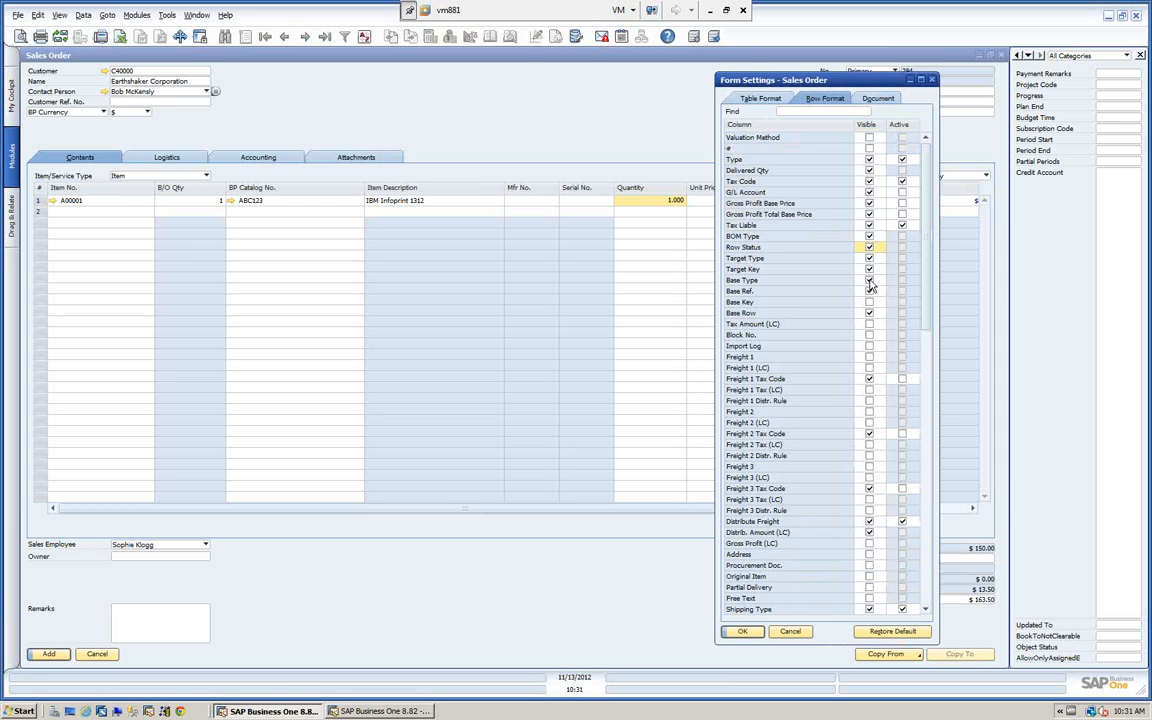
left_click(869, 302)
left_click(869, 313)
left_click(869, 324)
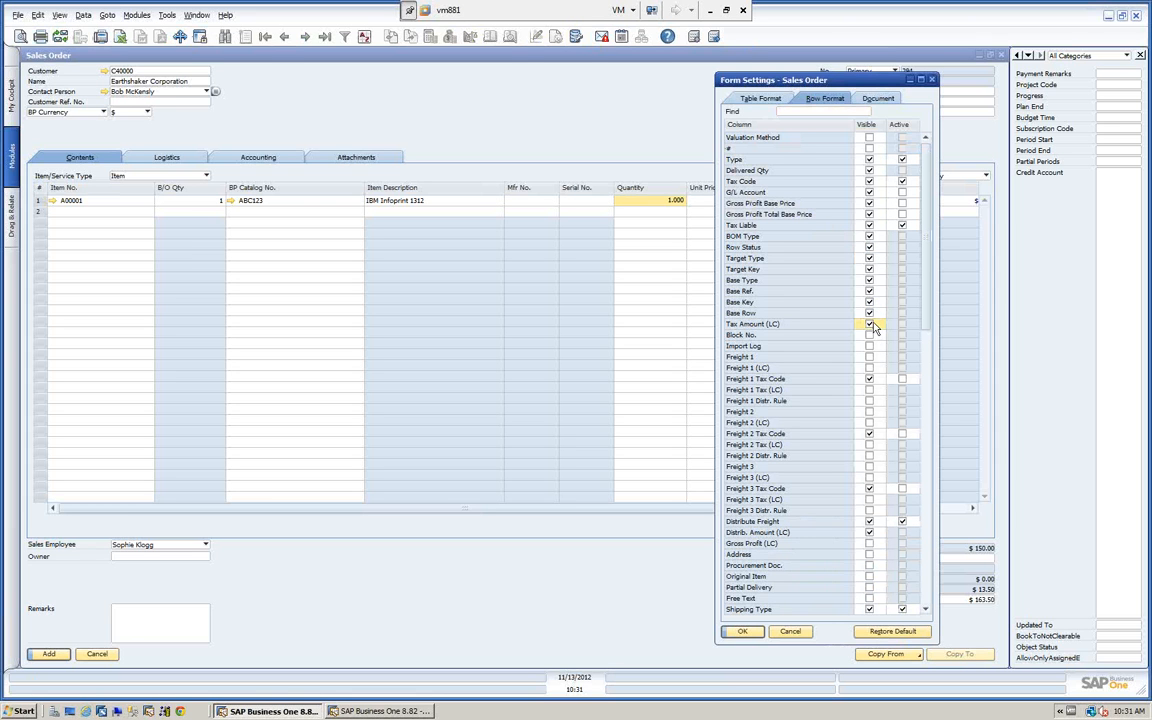
Review the table format, row format and document defaults in the form settings and close them without saving.
left_click(756, 100)
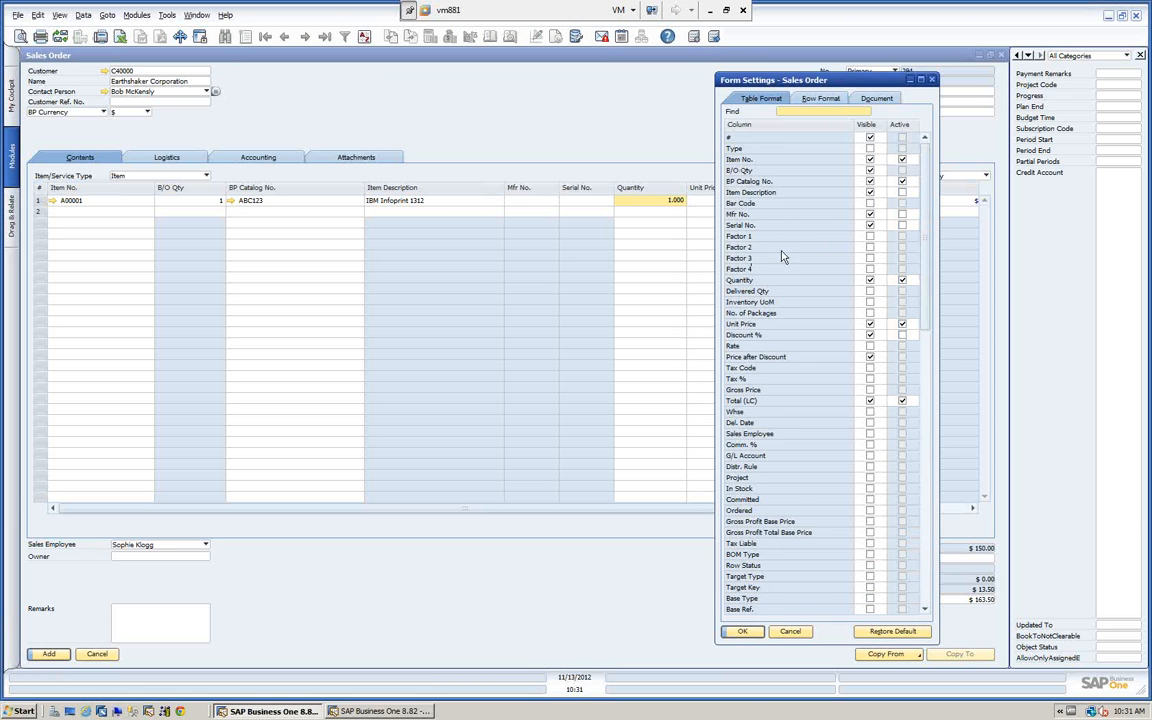
left_click(815, 100)
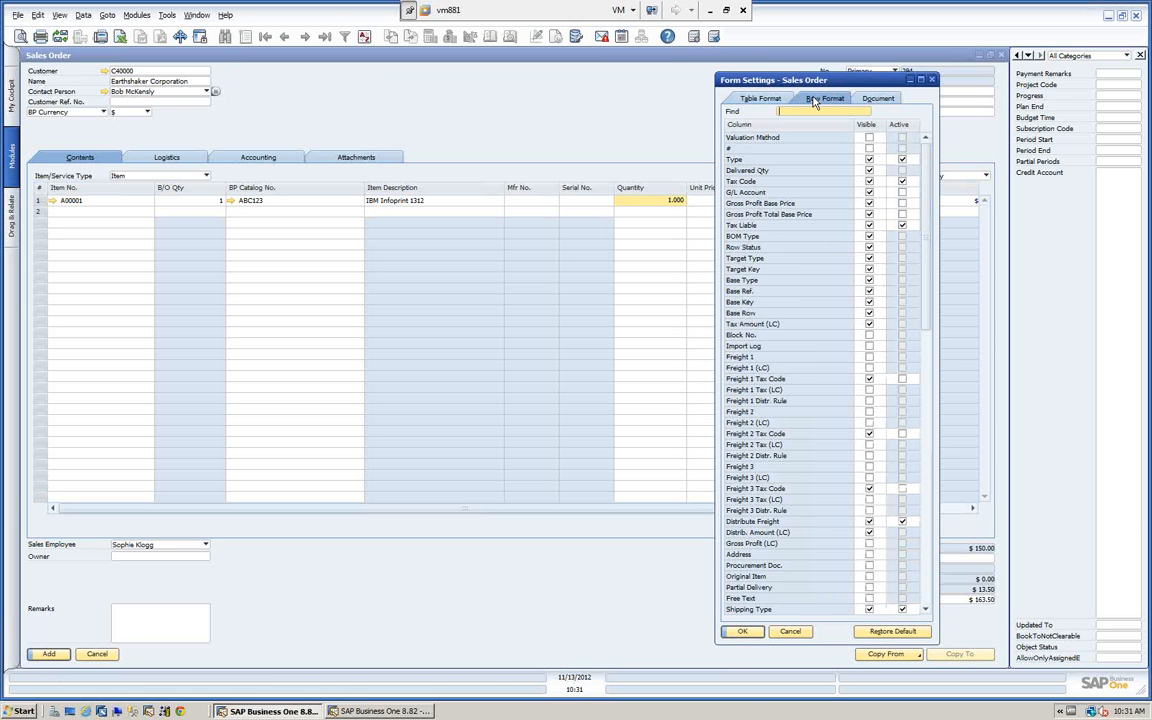
left_click(879, 99)
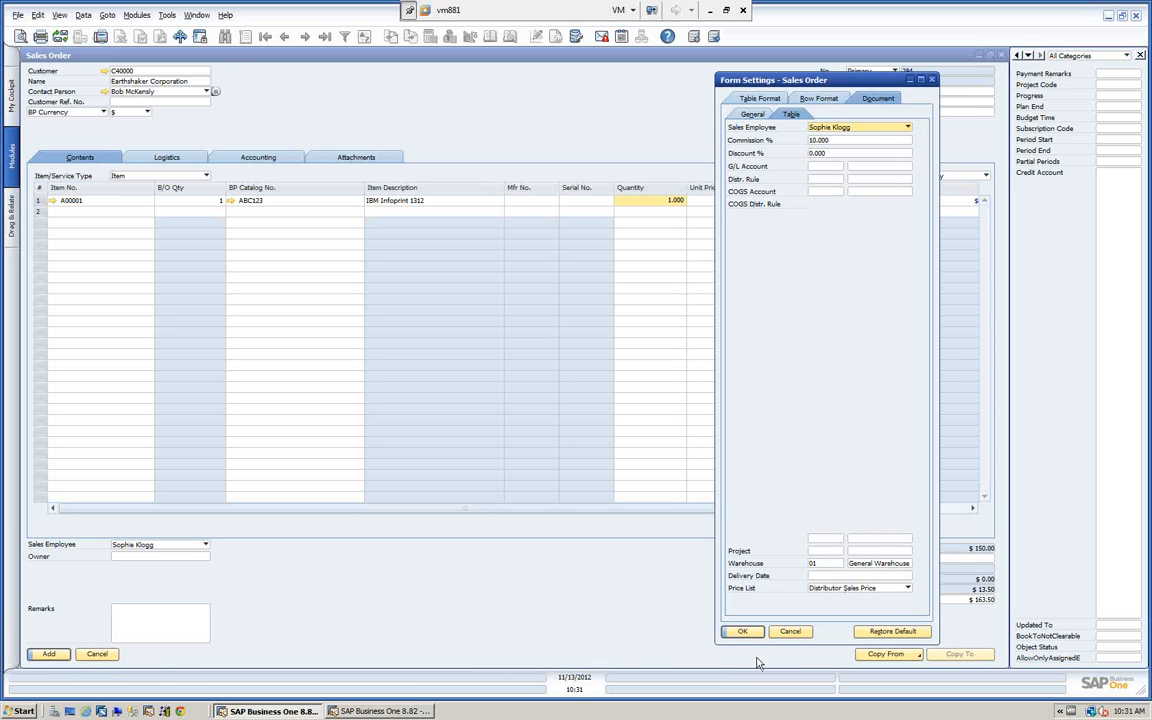
left_click(790, 632)
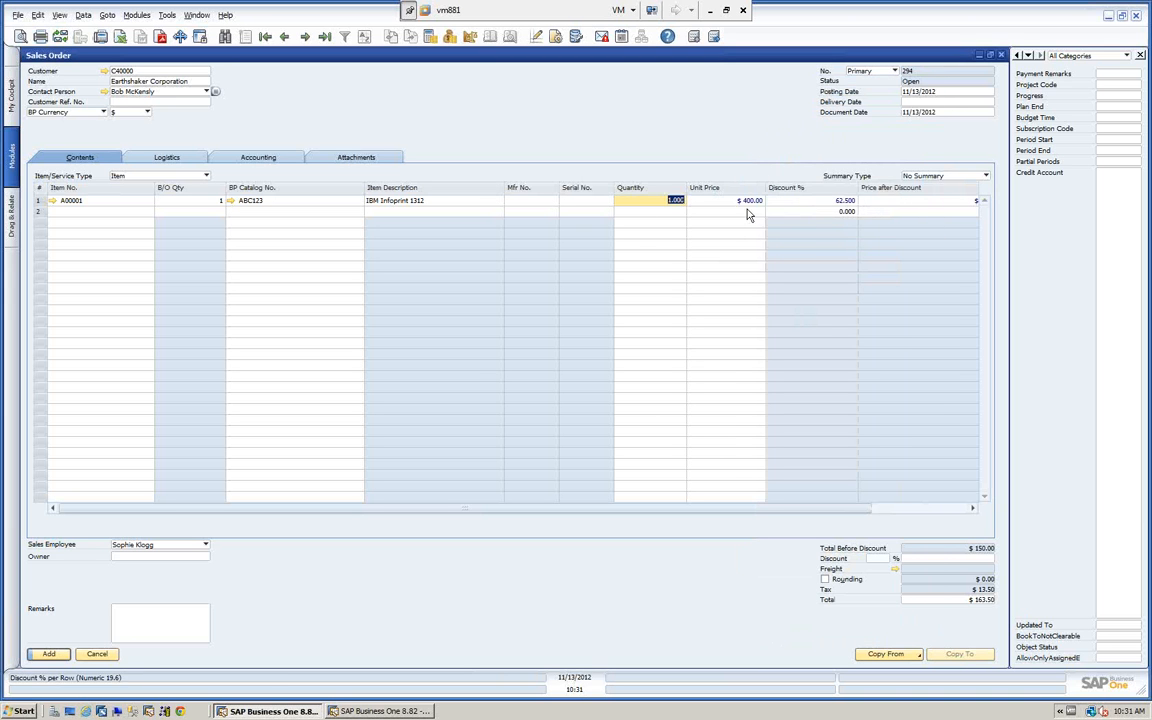
Reopen the first row's details, view the Tax Liable choices without changing the value, and close the details.
double_click(37, 200)
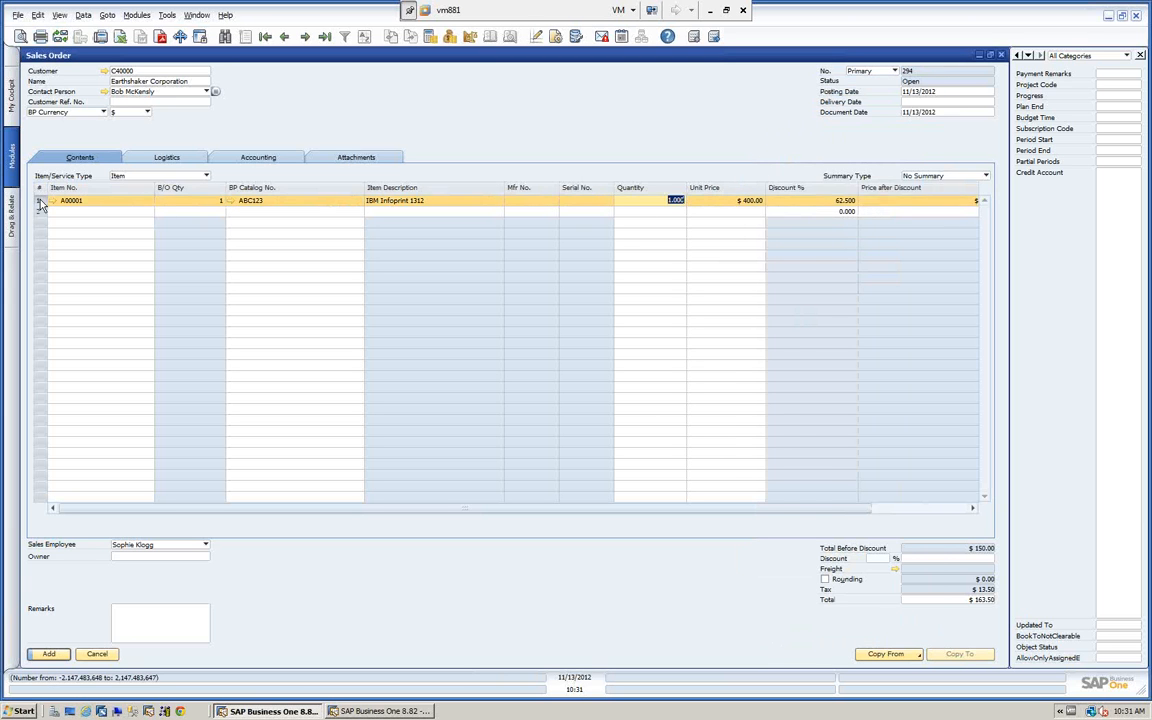
left_click(829, 156)
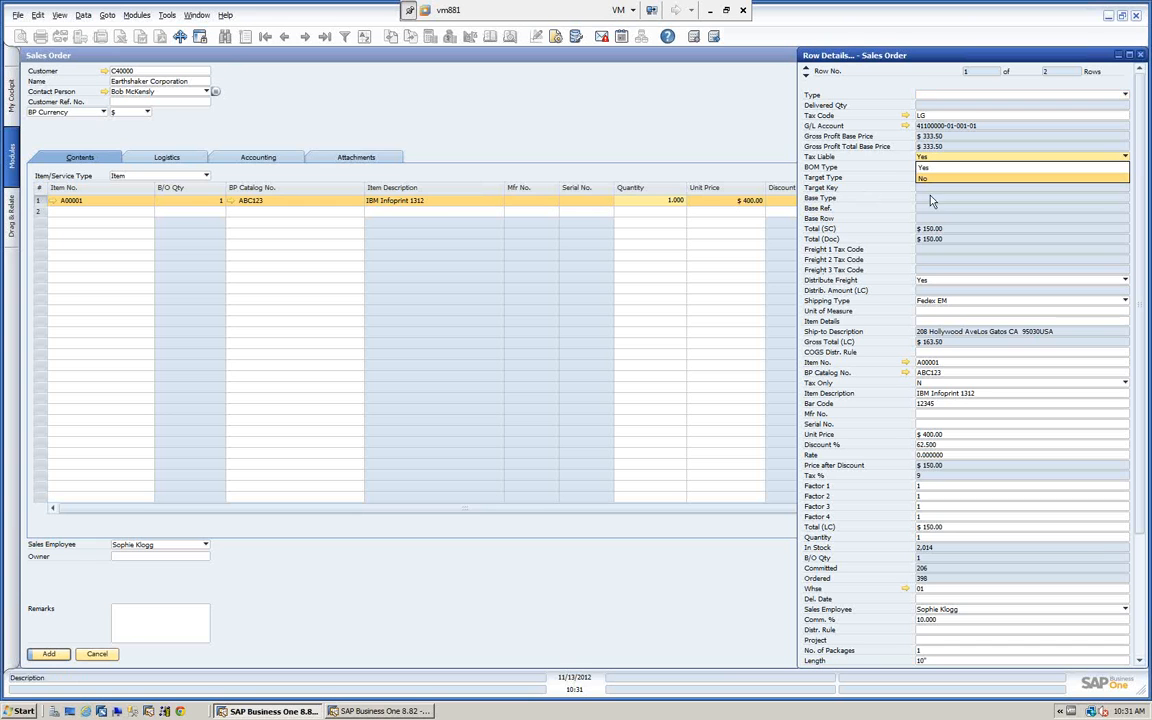
left_click(1142, 56)
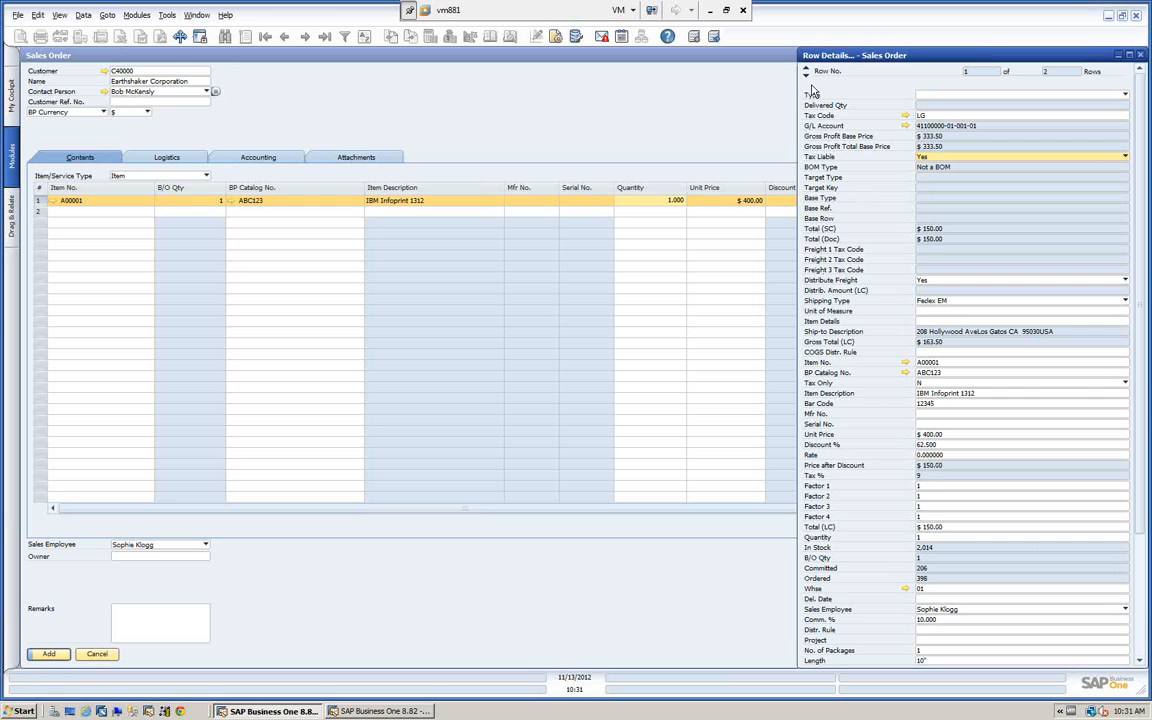
left_click(1141, 56)
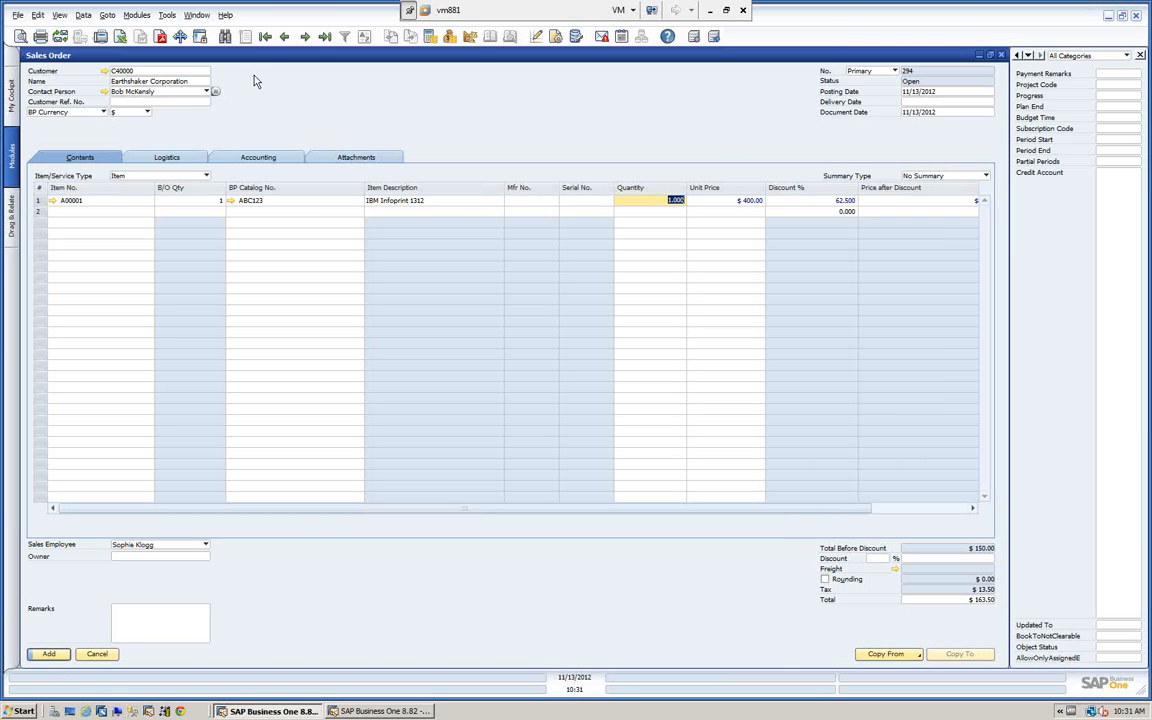
Drill down from the sales order's customer to its account balance, the 10/04/2012 invoice and that invoice's item master data.
left_click(106, 73)
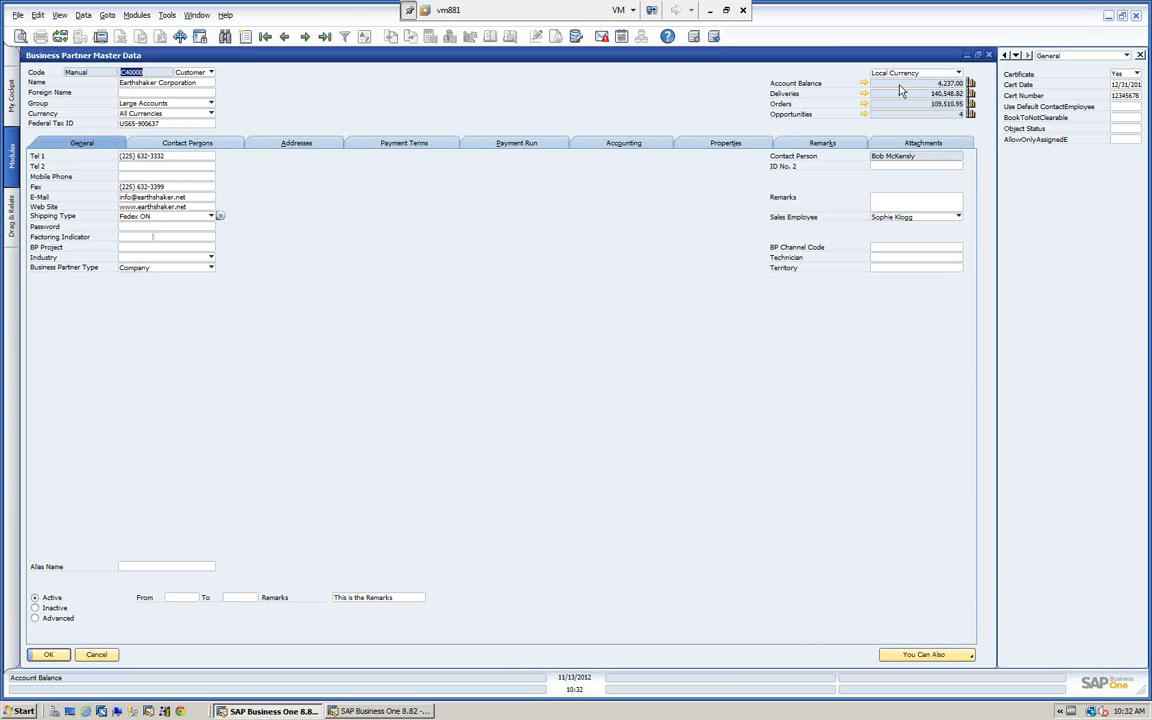
left_click(864, 84)
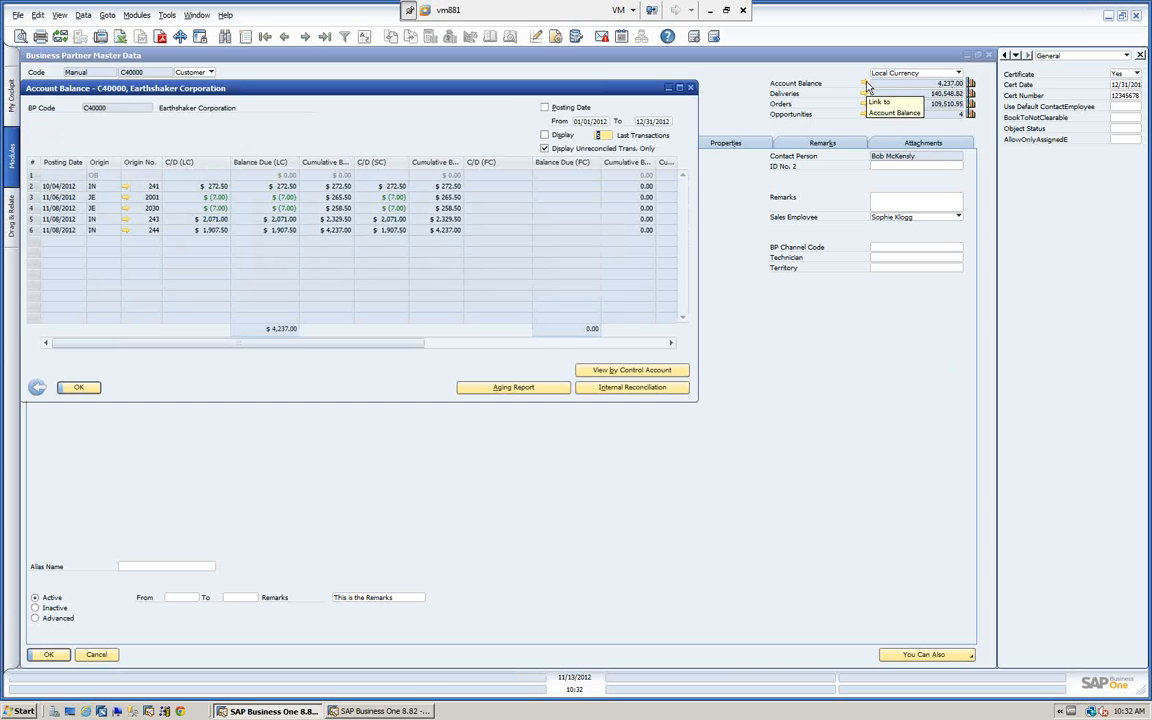
left_click_drag(506, 96, 660, 161)
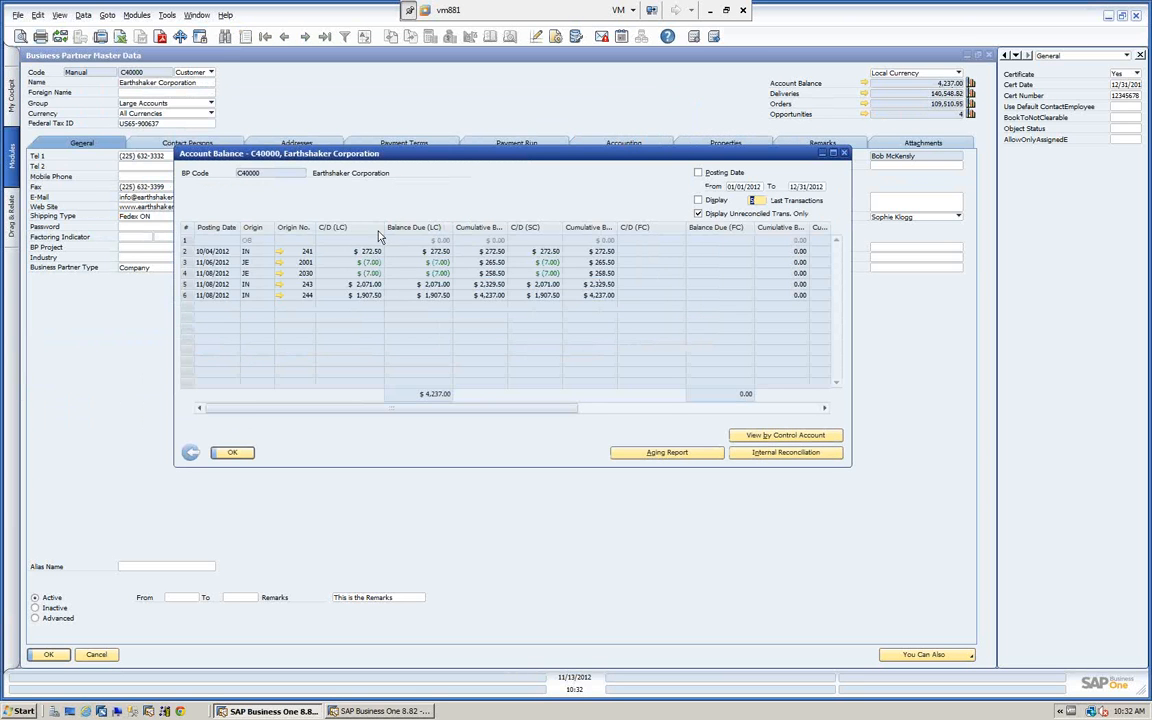
left_click(280, 253)
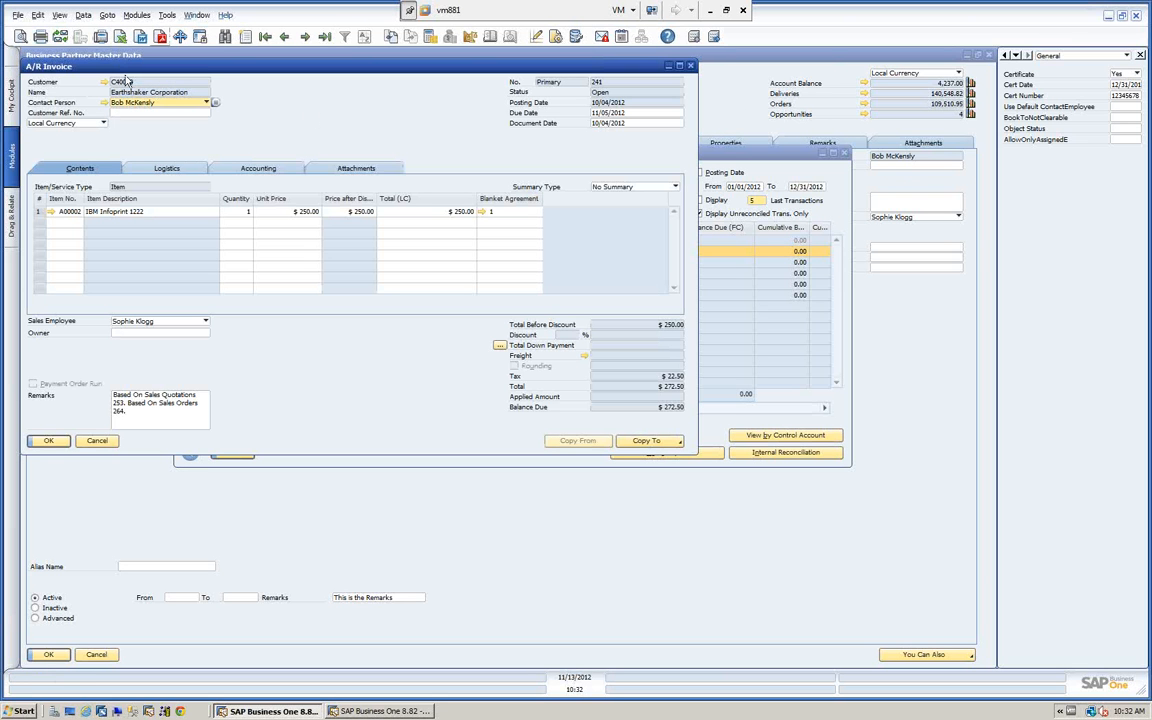
left_click(51, 212)
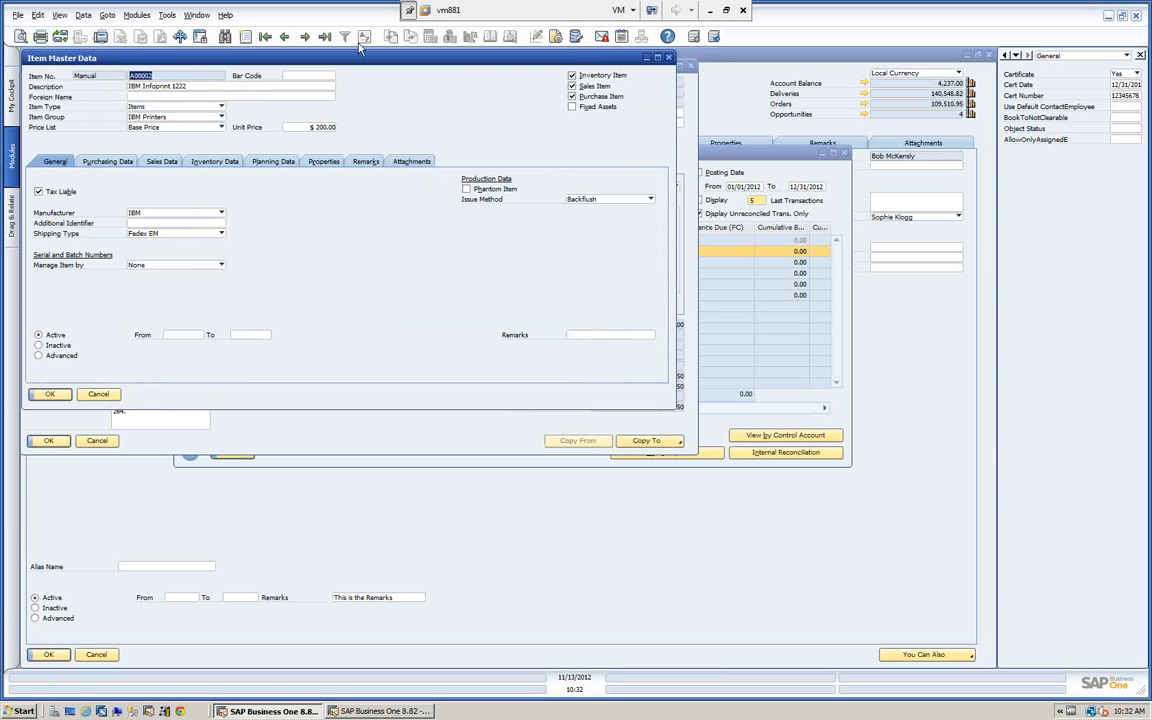
Cascade all open windows and hide the main menu.
left_click(195, 16)
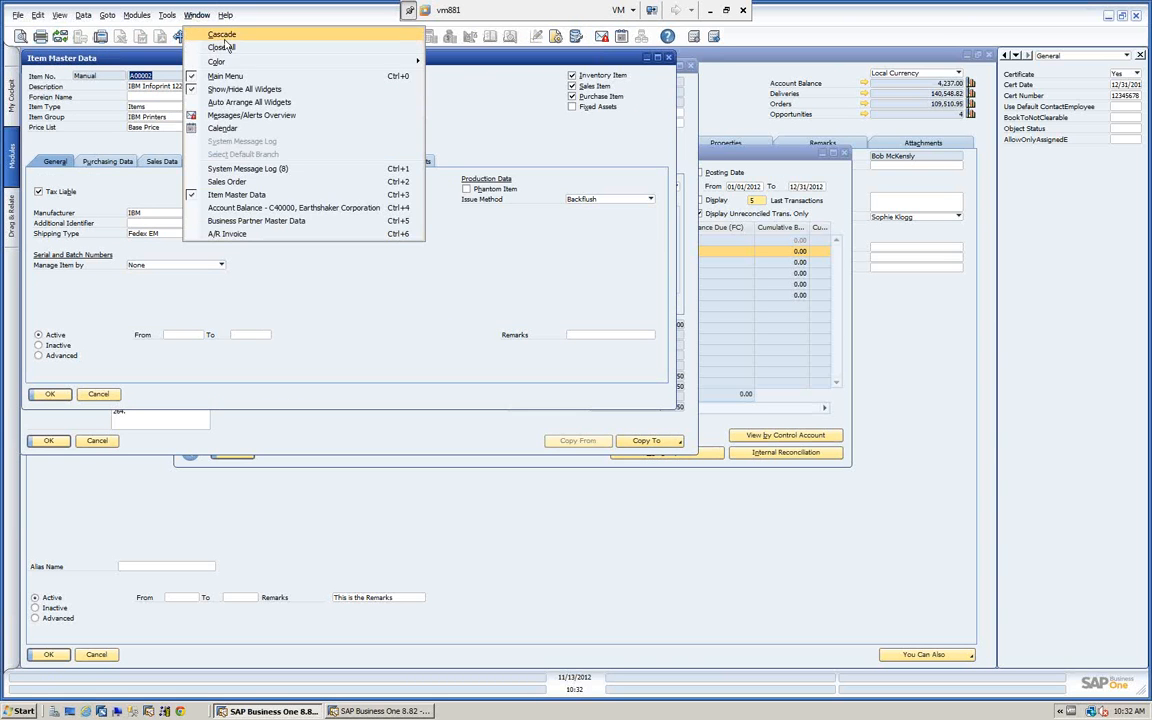
left_click(211, 34)
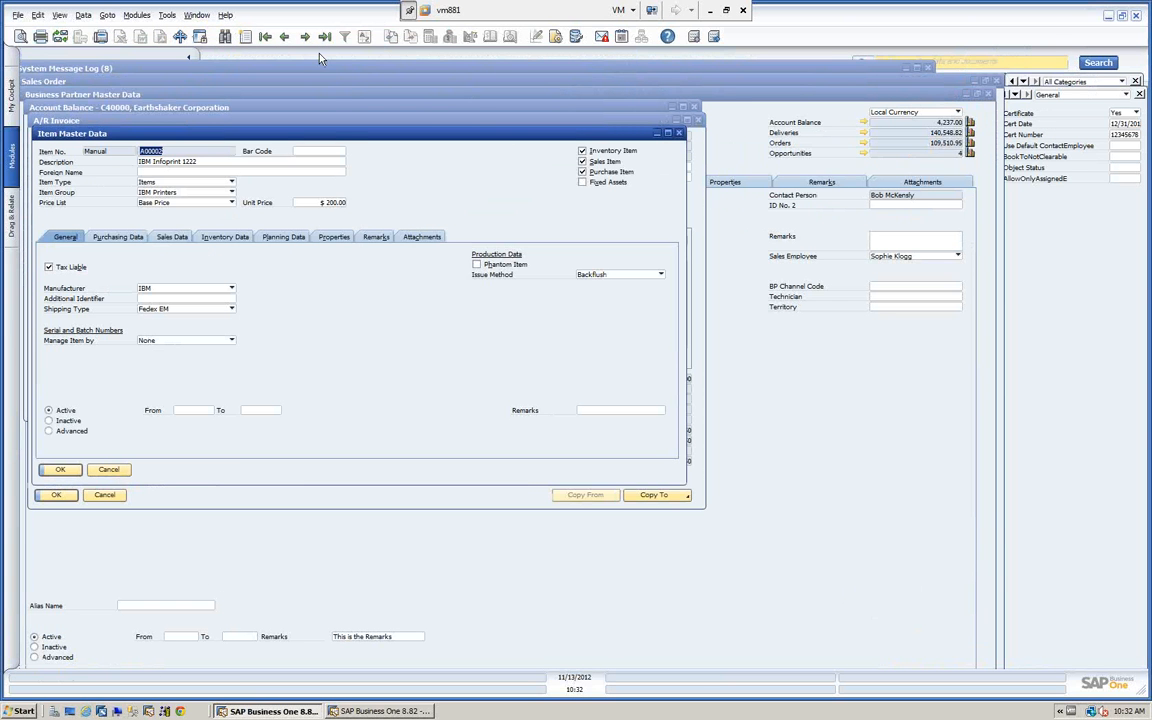
left_click(195, 16)
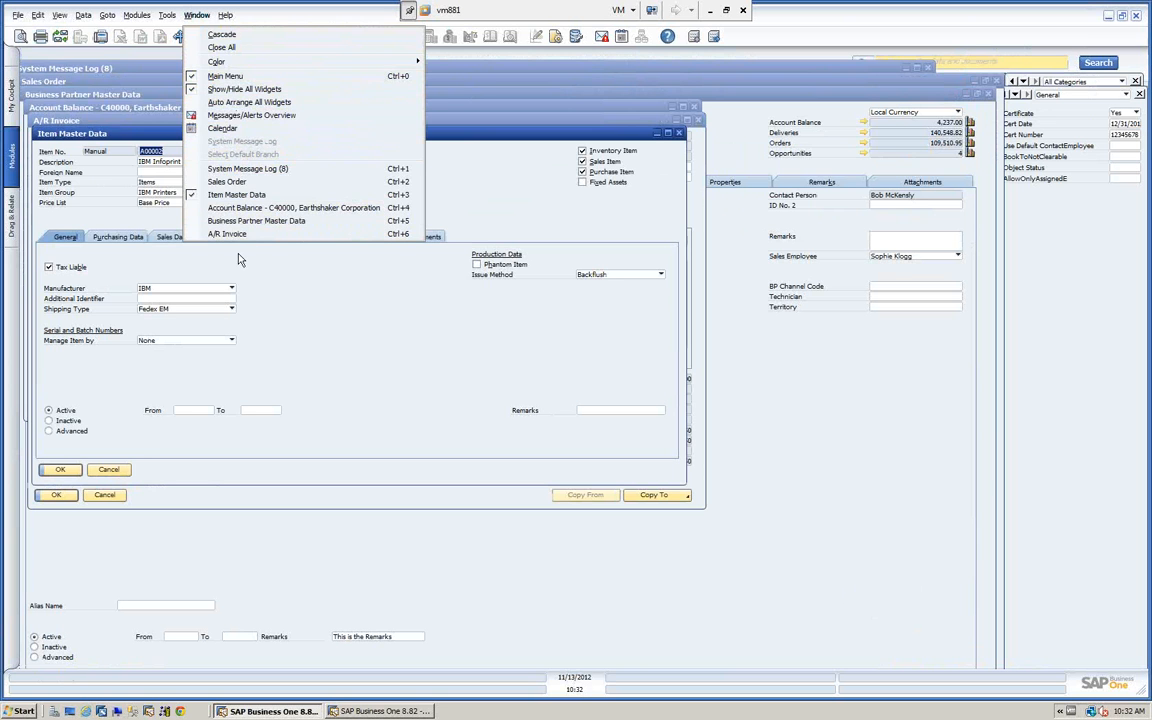
left_click(222, 76)
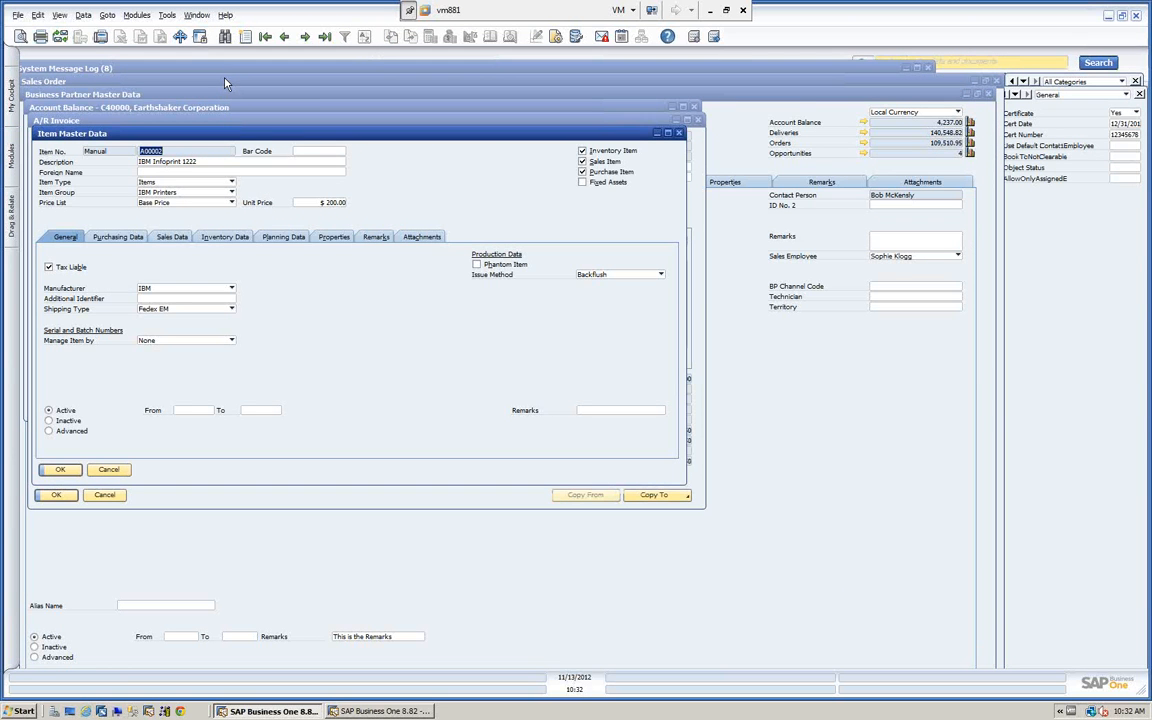
Close the item master data, A/R invoice, account balance, sales order and system message log windows, keeping the business partner record.
left_click(678, 133)
left_click(699, 121)
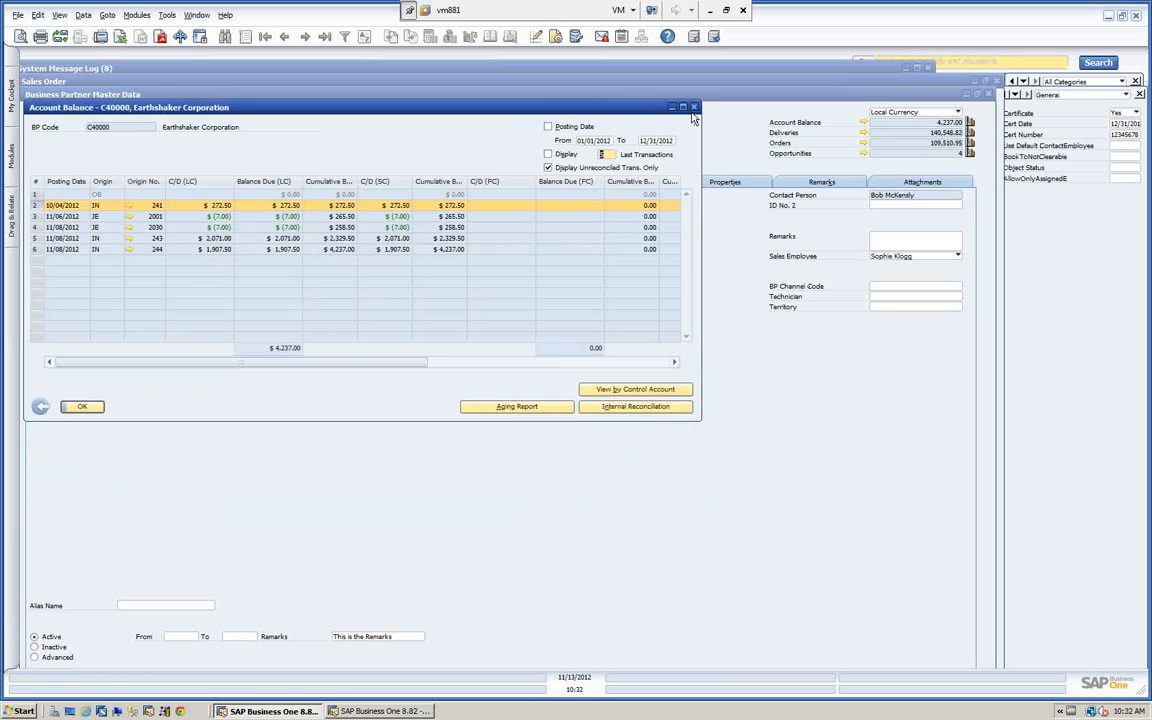
left_click(694, 107)
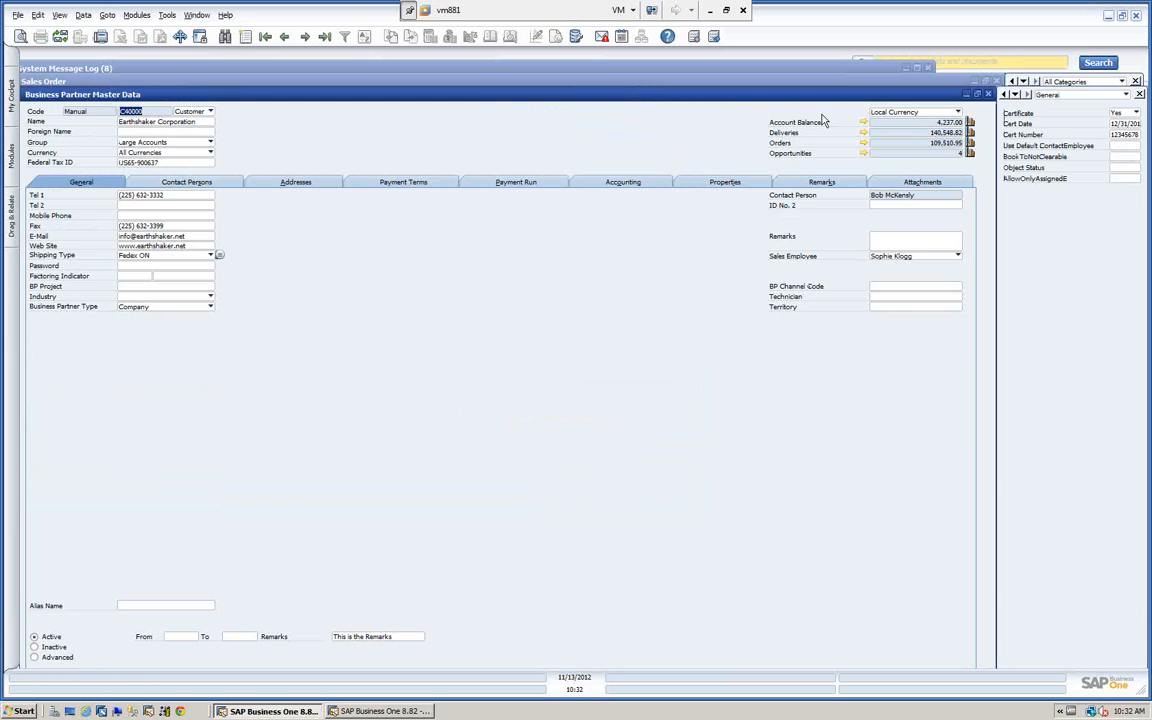
left_click(988, 93)
left_click(997, 81)
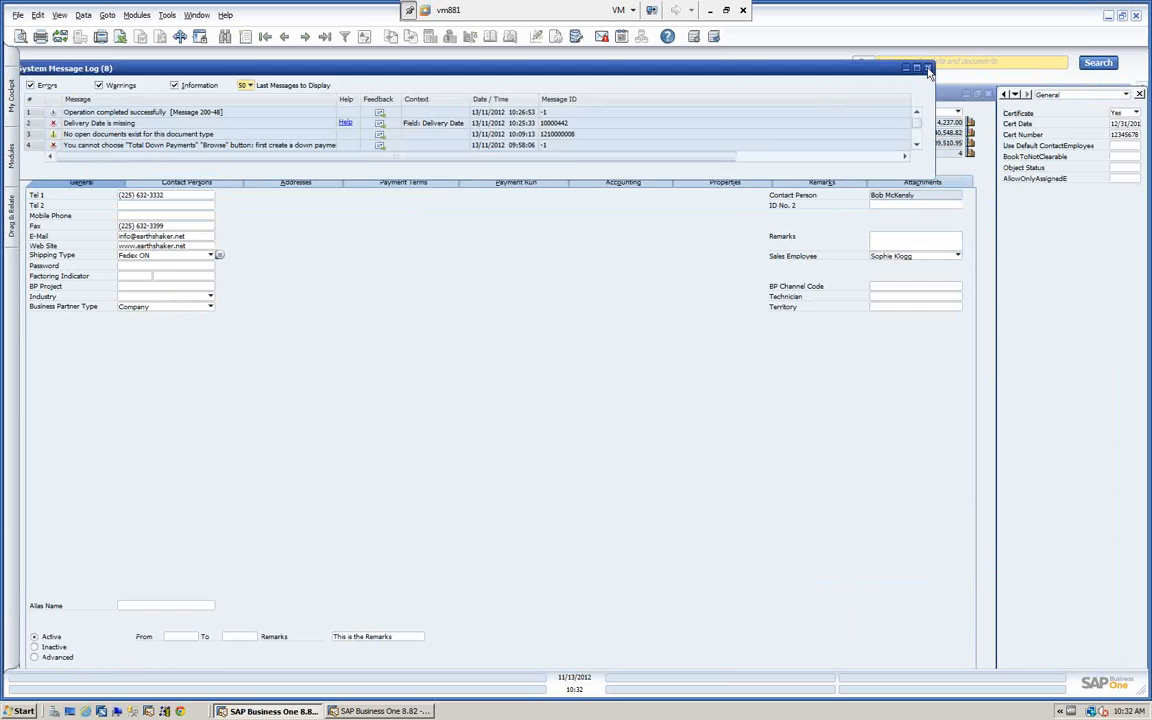
left_click(927, 70)
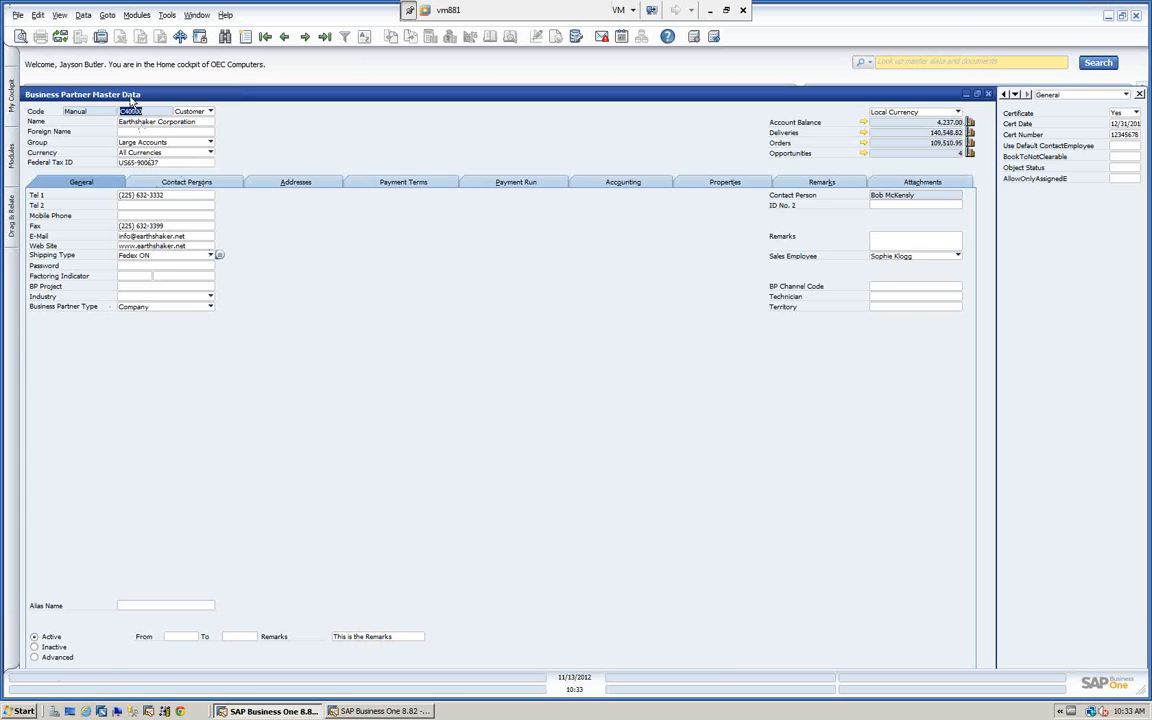
Find business partners with the wildcard * in the Code field and open the ADA Technologies record from the list.
left_click(225, 38)
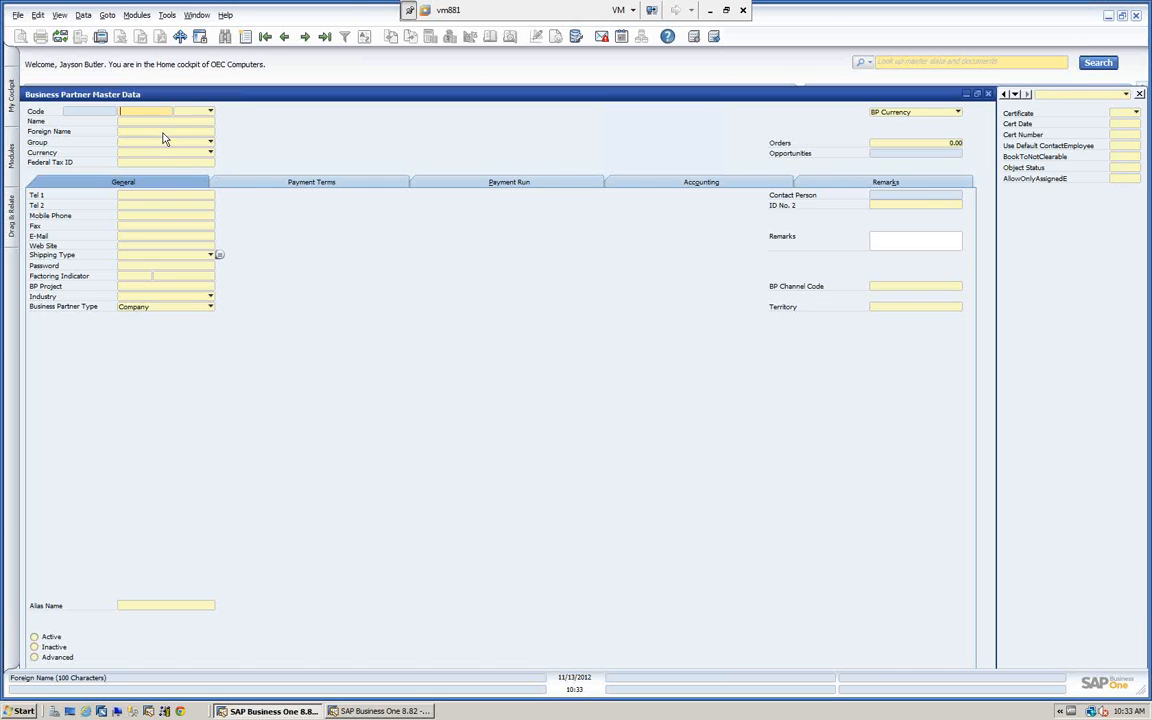
type("*")
key("Tab")
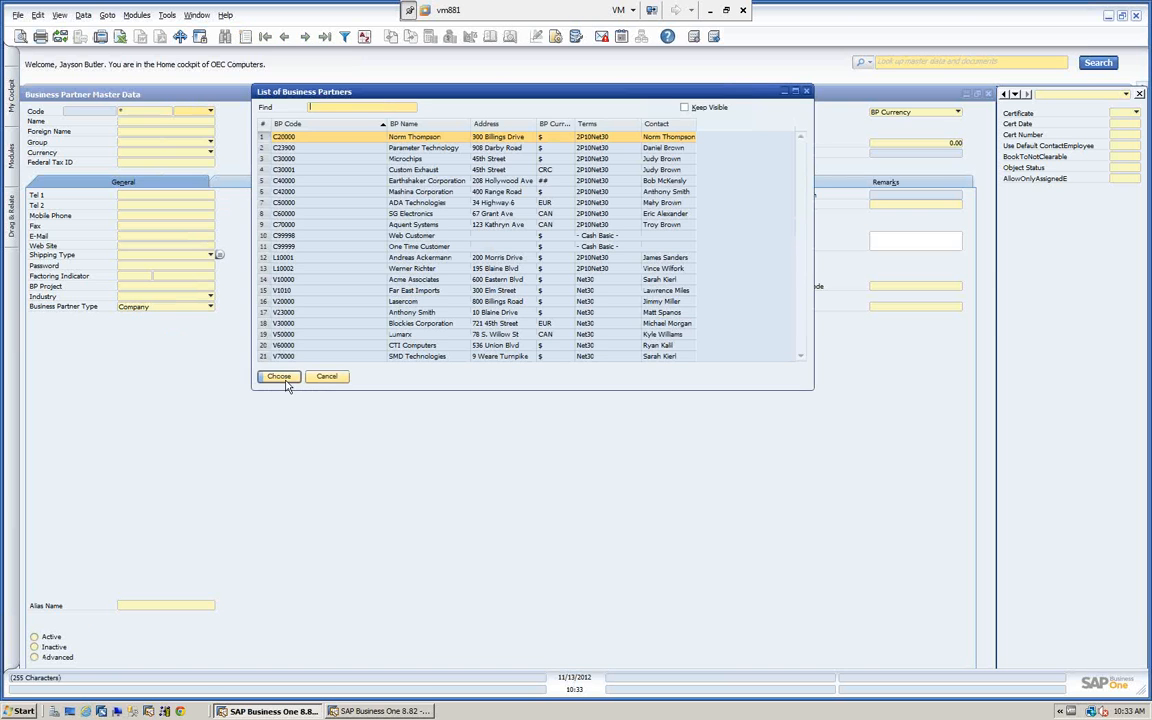
left_click(496, 204)
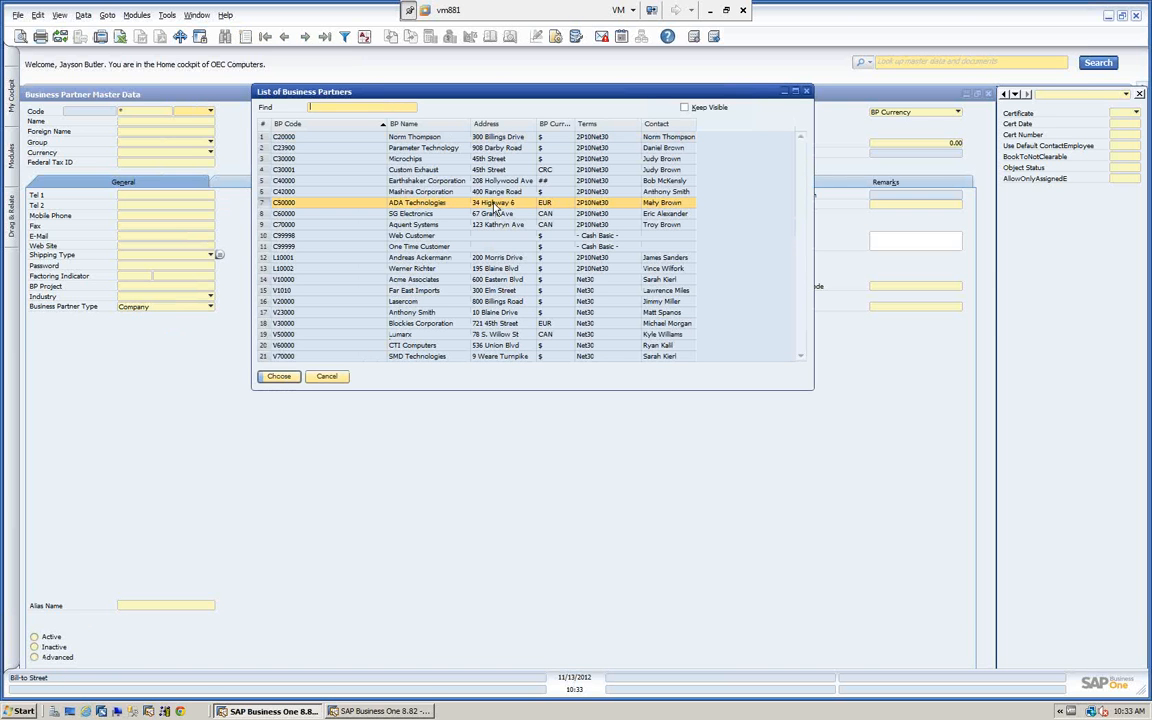
left_click(285, 376)
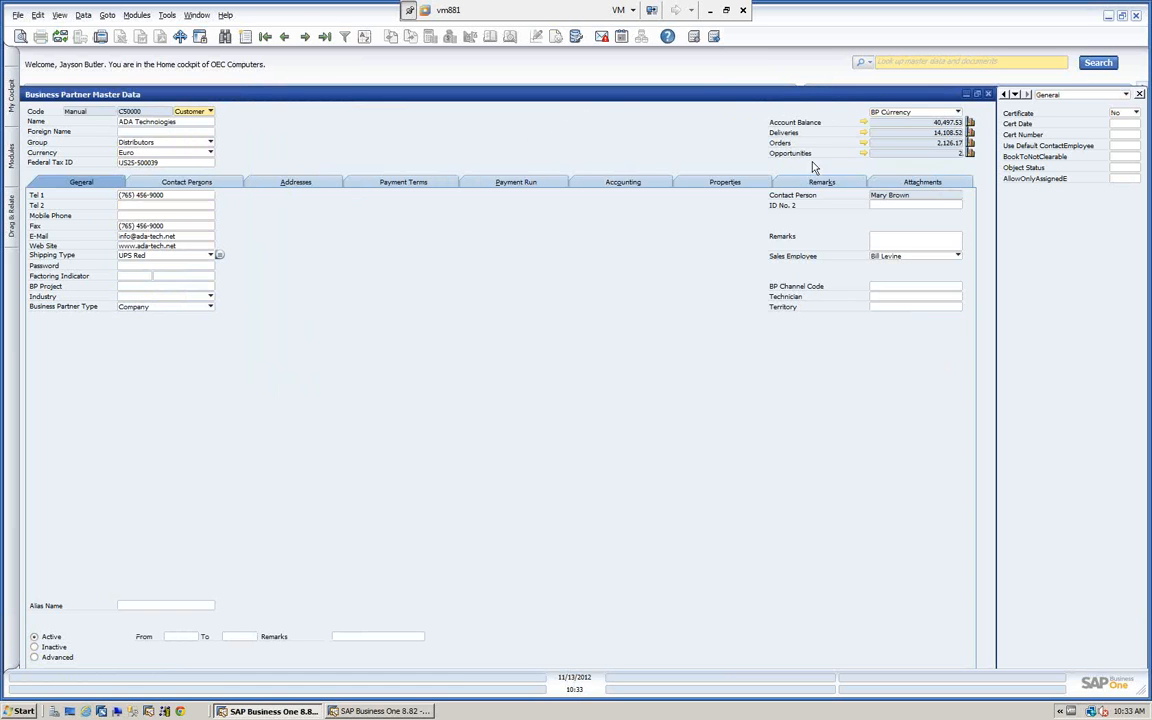
Show the currency choices for the ADA Technologies balance figures.
left_click(959, 112)
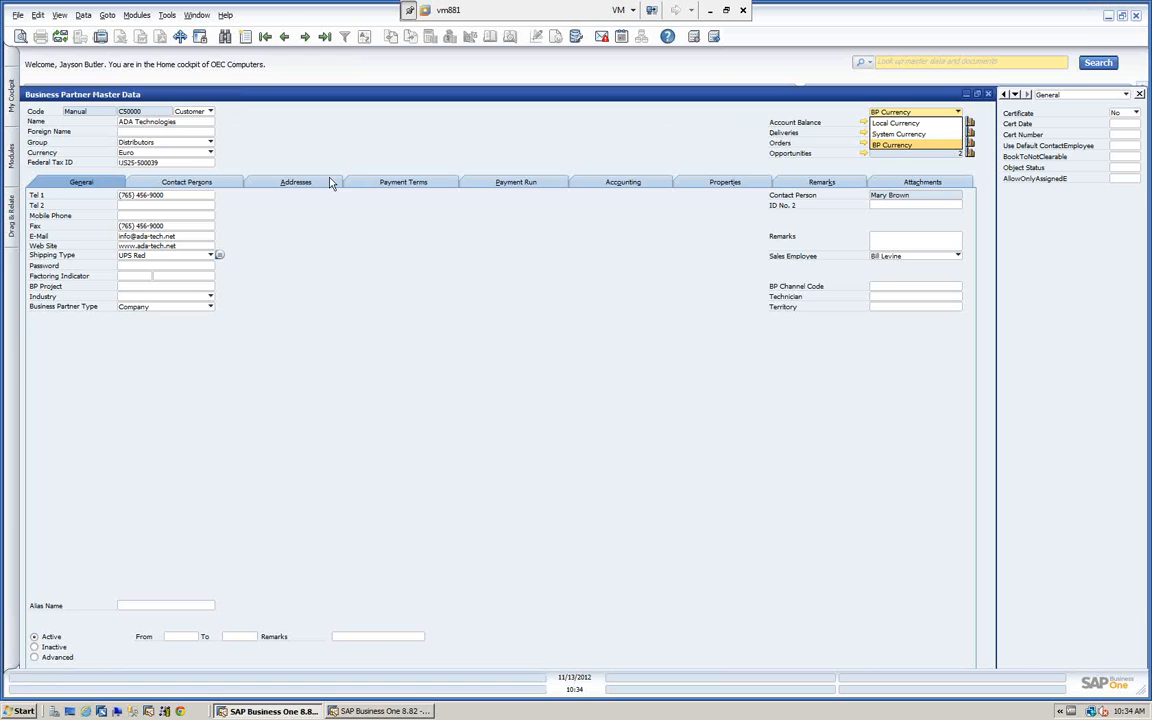
Display the ADA Technologies balance figures in System Currency, and switch them to Local Currency.
left_click(928, 113)
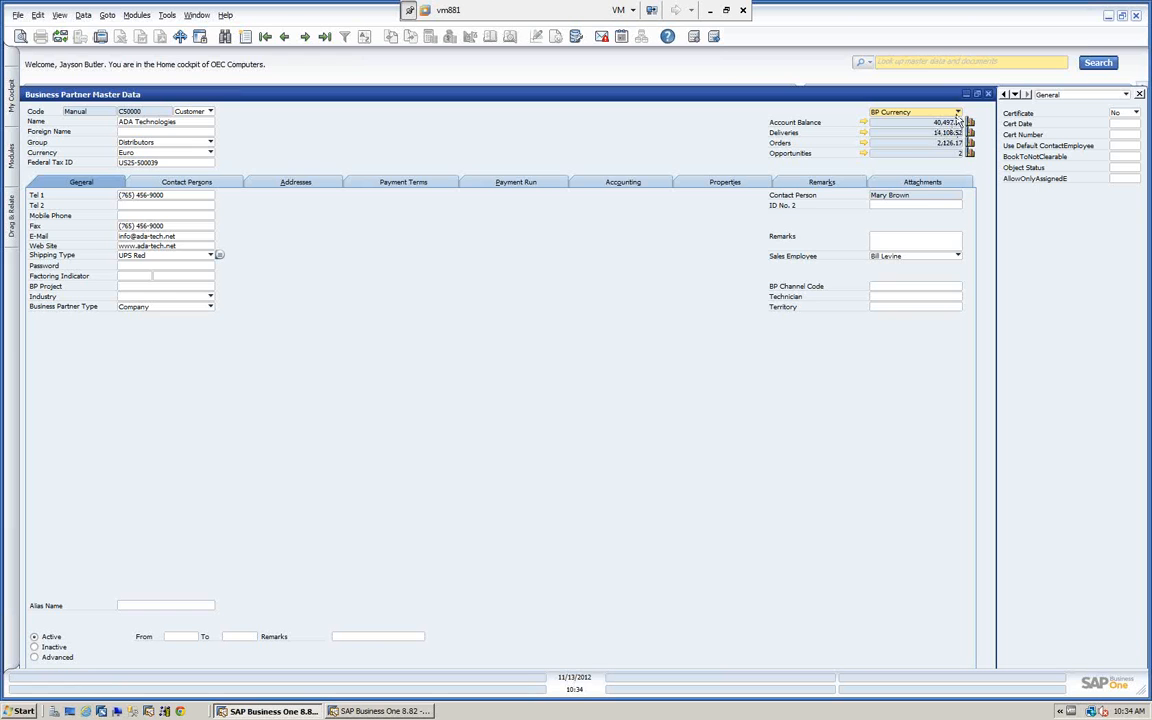
left_click(960, 114)
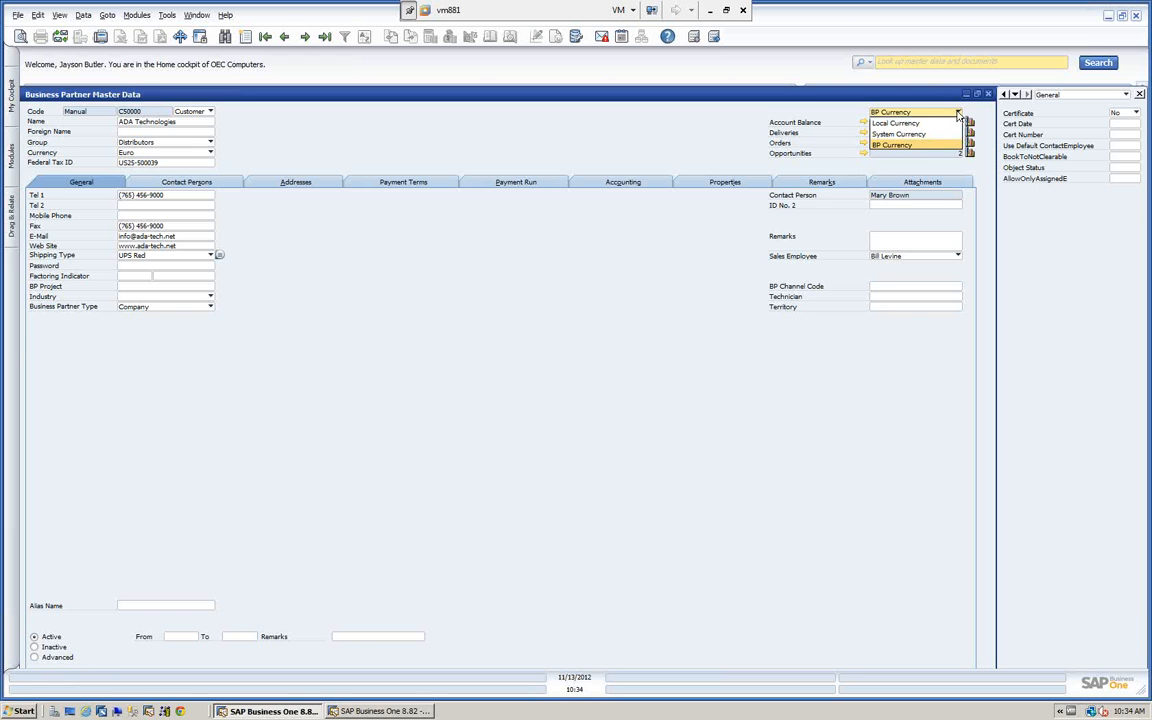
left_click(909, 135)
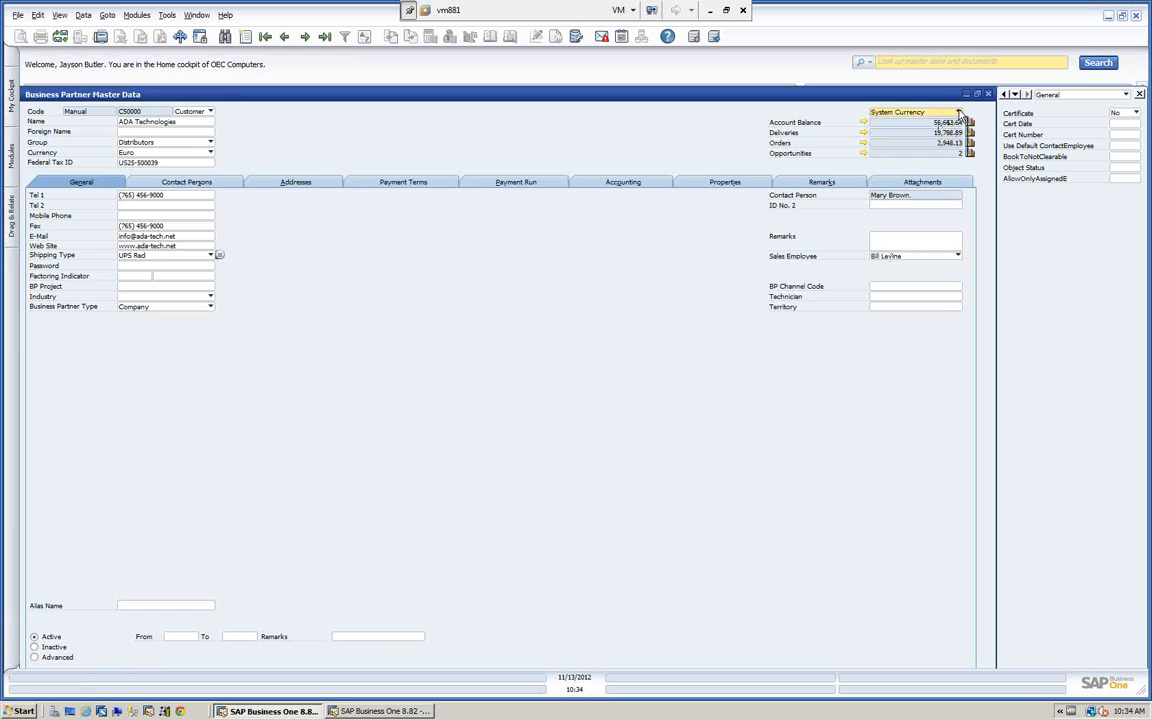
left_click(905, 112)
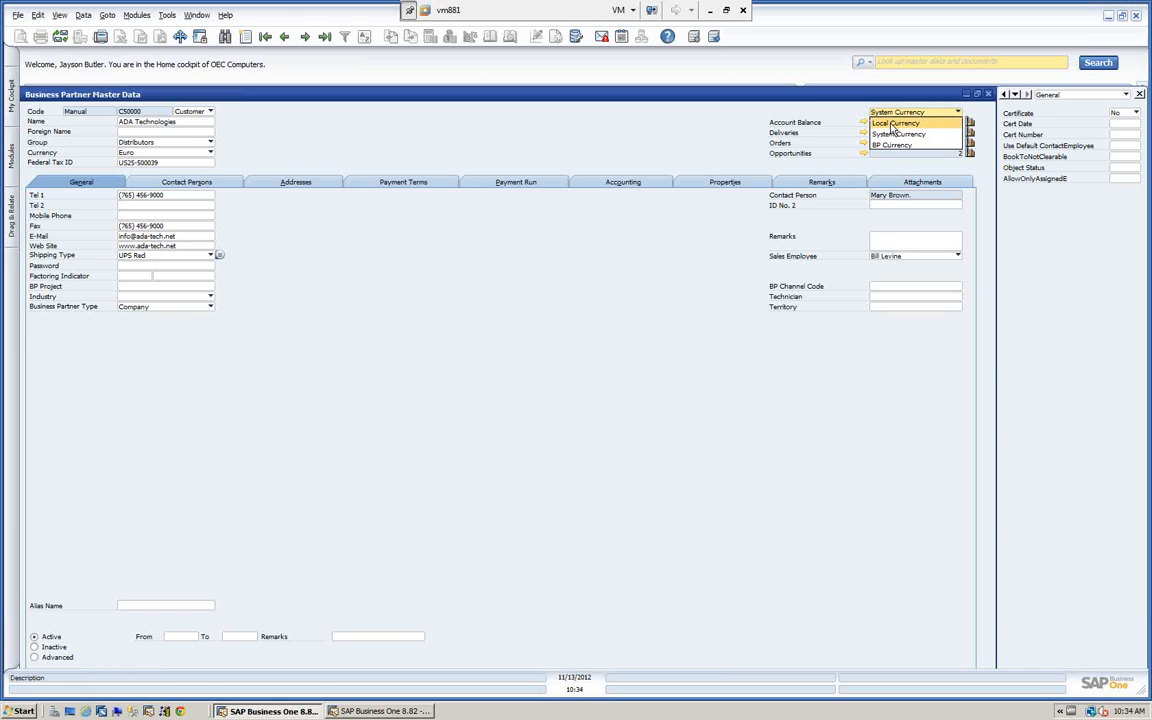
left_click(922, 124)
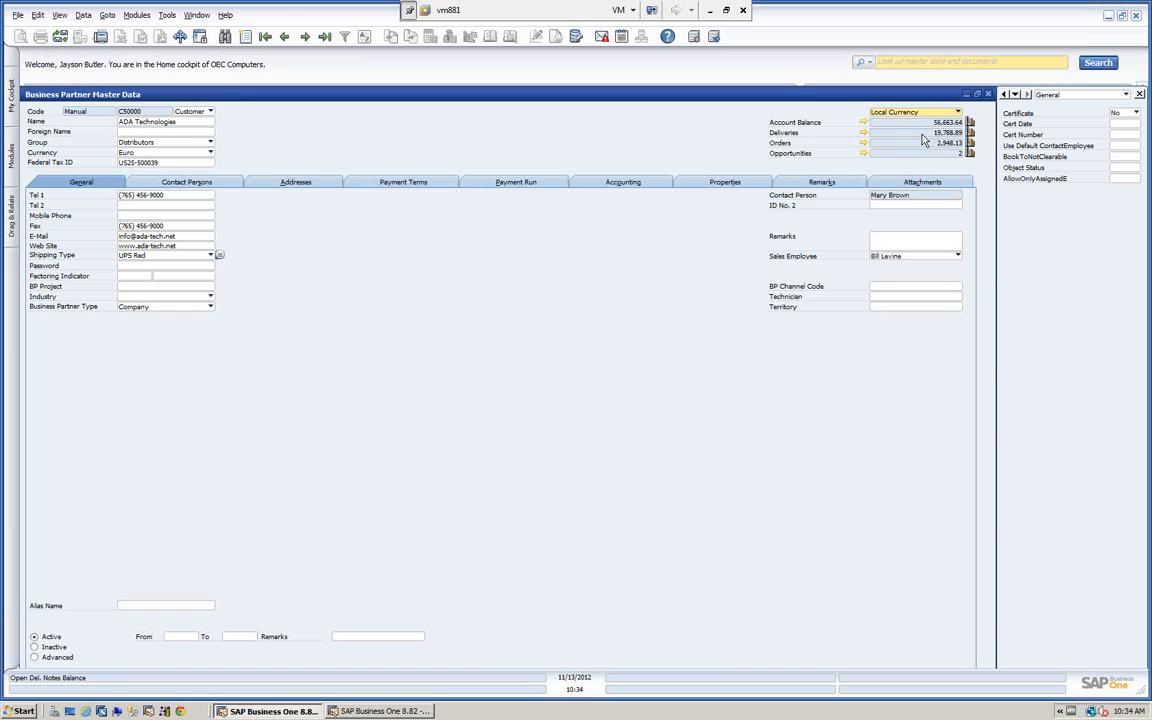
left_click(957, 113)
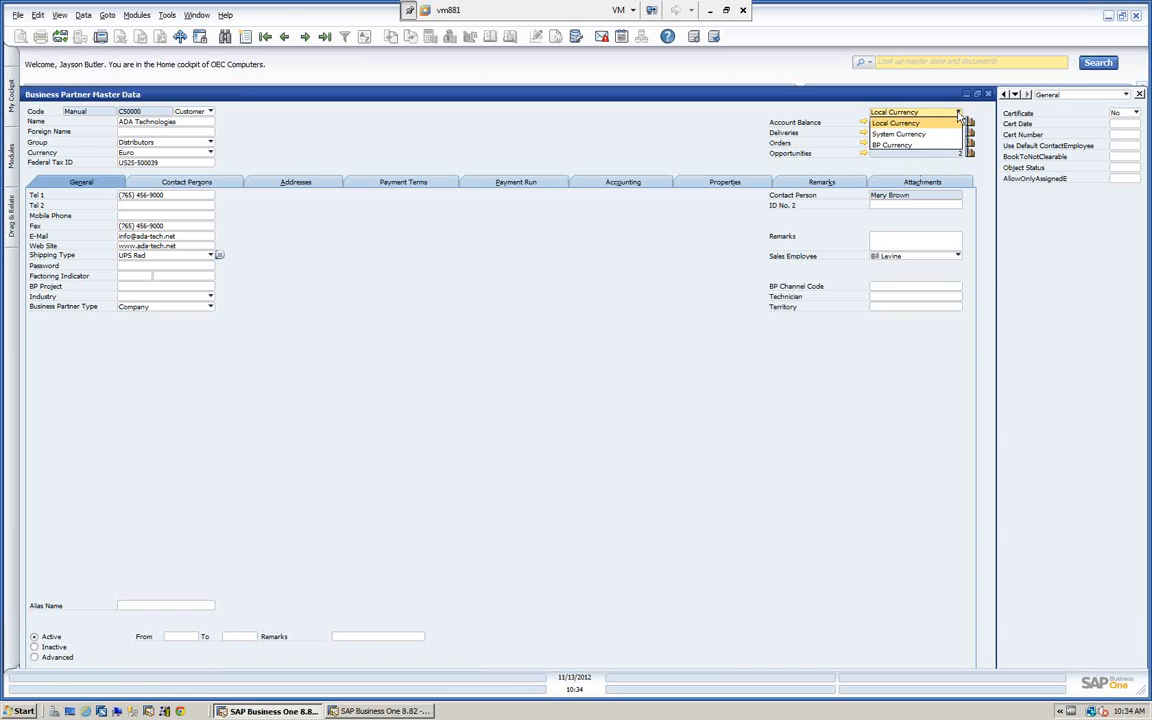
left_click(895, 123)
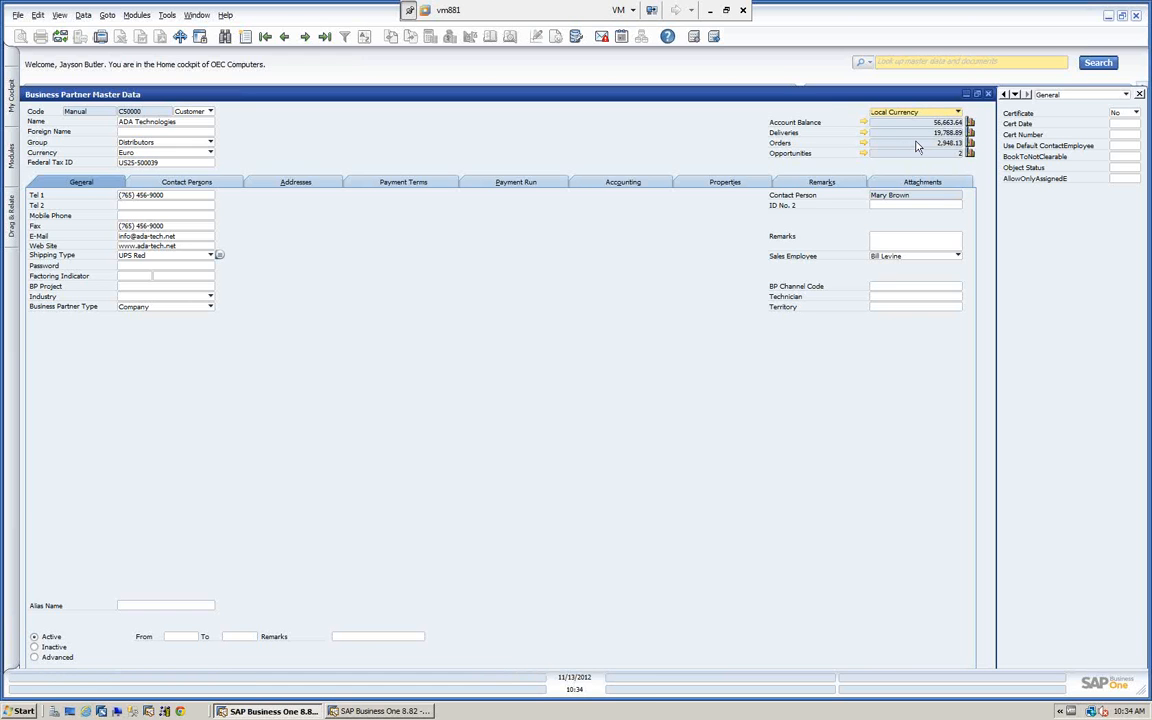
Examine the line amounts of the 10/18/2009 sales order behind the Orders balance, and return to the business partner record.
left_click(864, 143)
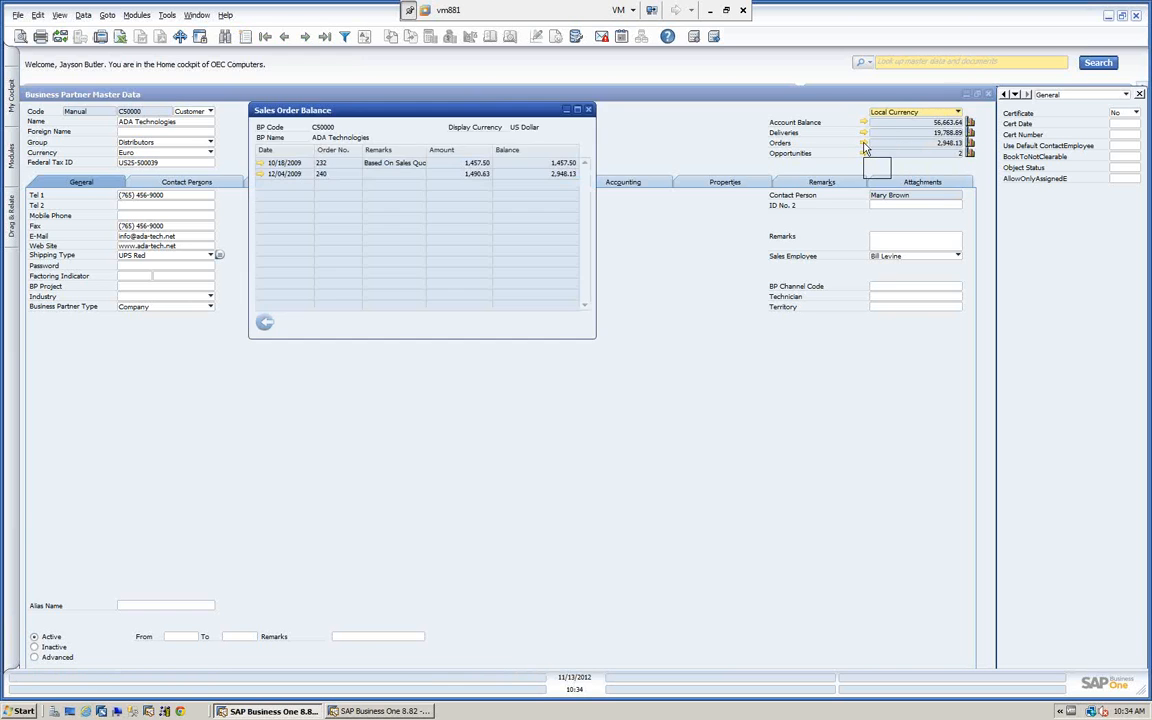
left_click(261, 165)
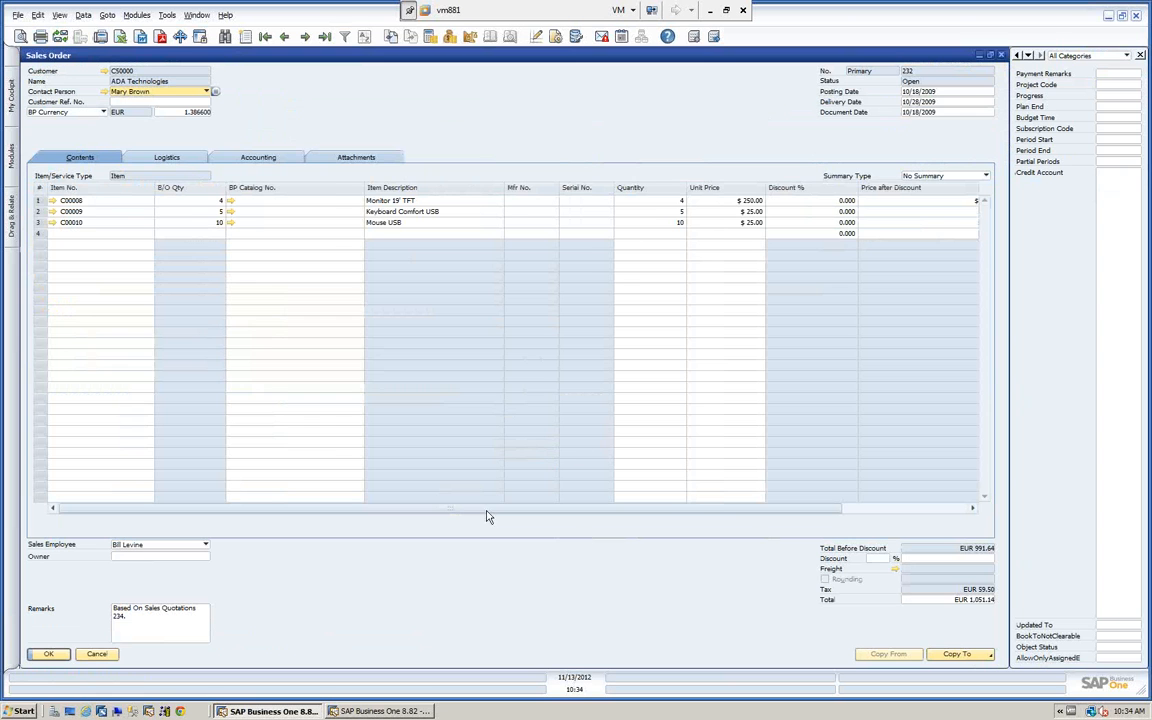
left_click_drag(497, 518, 689, 535)
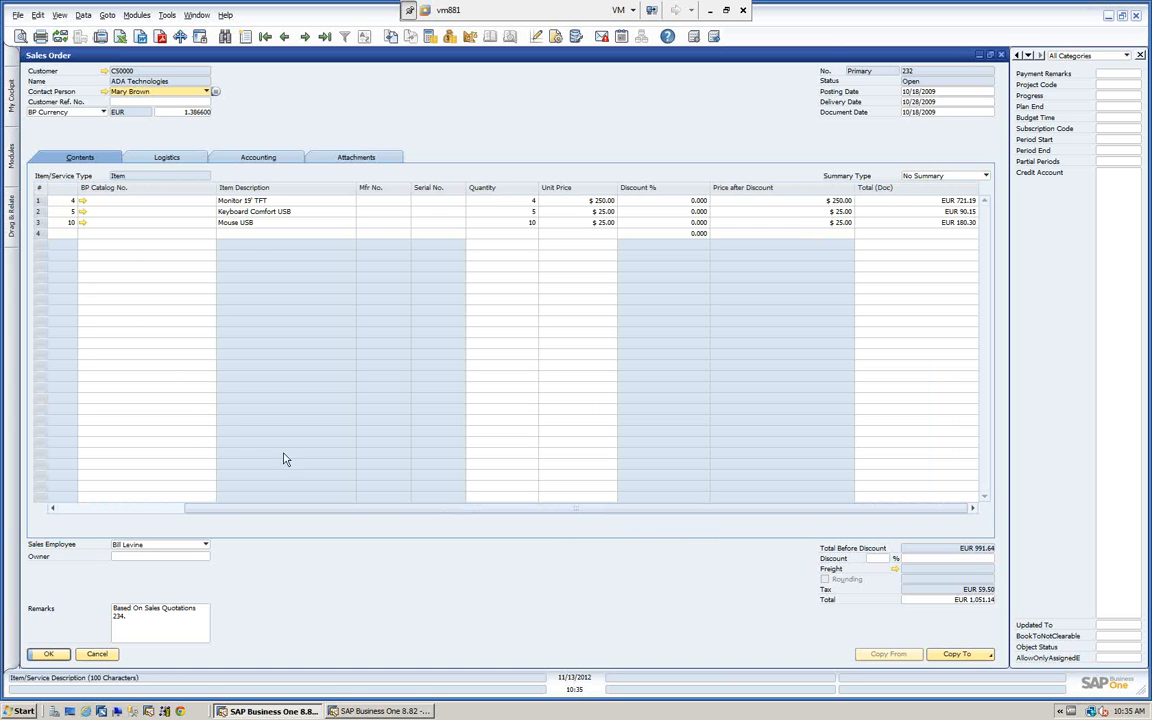
left_click(97, 654)
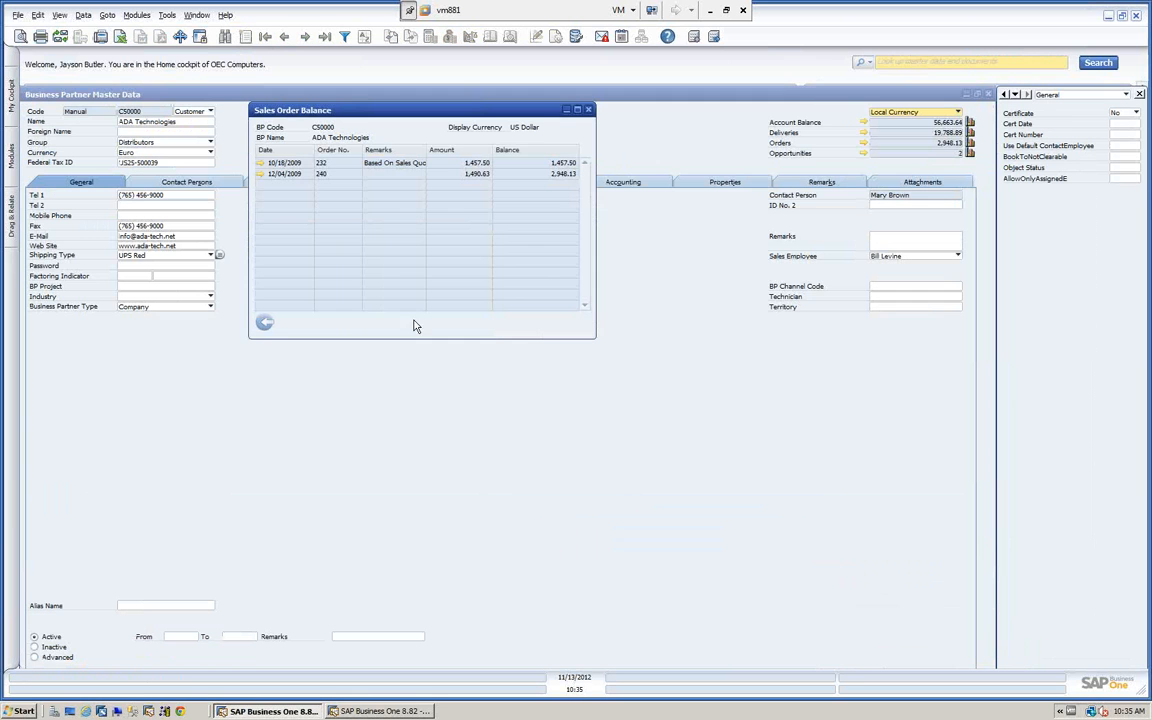
left_click(265, 325)
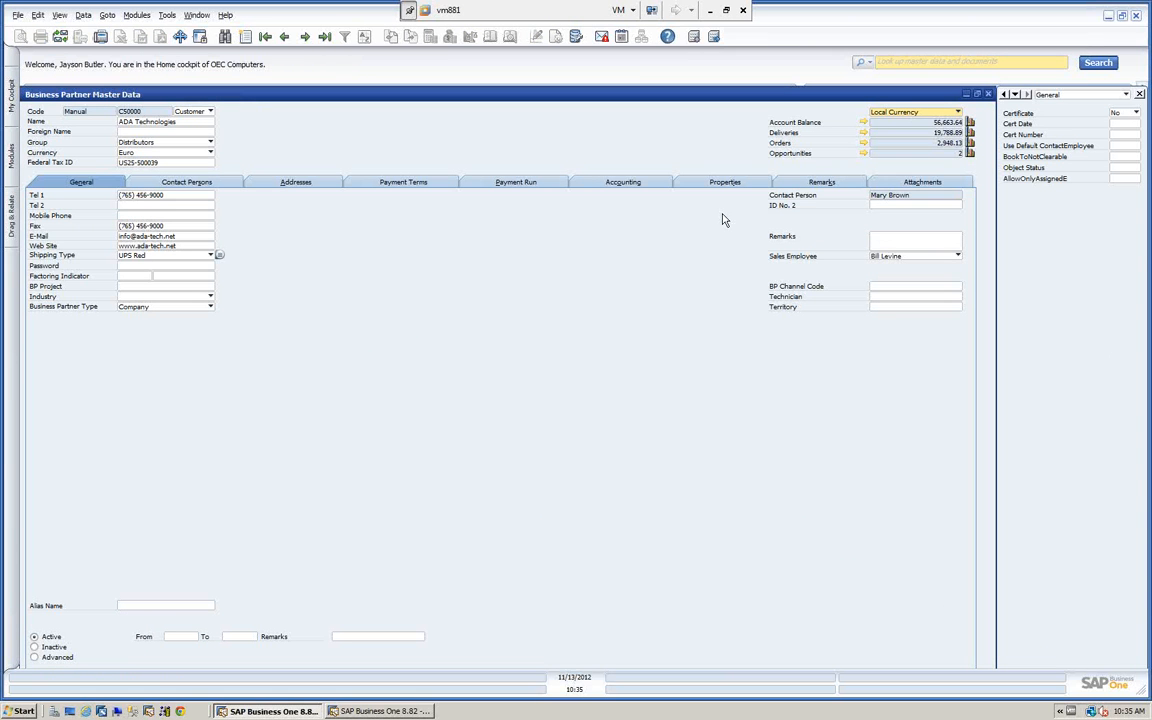
Open the Account Balance details for ADA Technologies and move the window clear of the partner's balance figures.
left_click(864, 123)
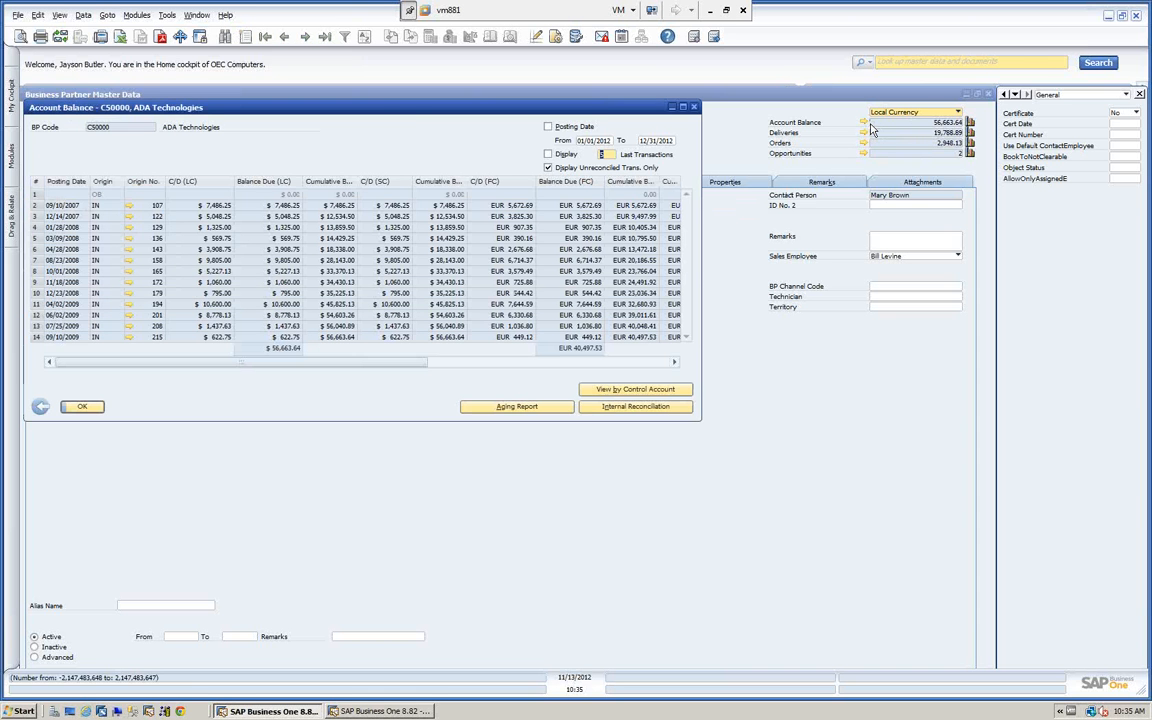
left_click_drag(413, 115, 524, 168)
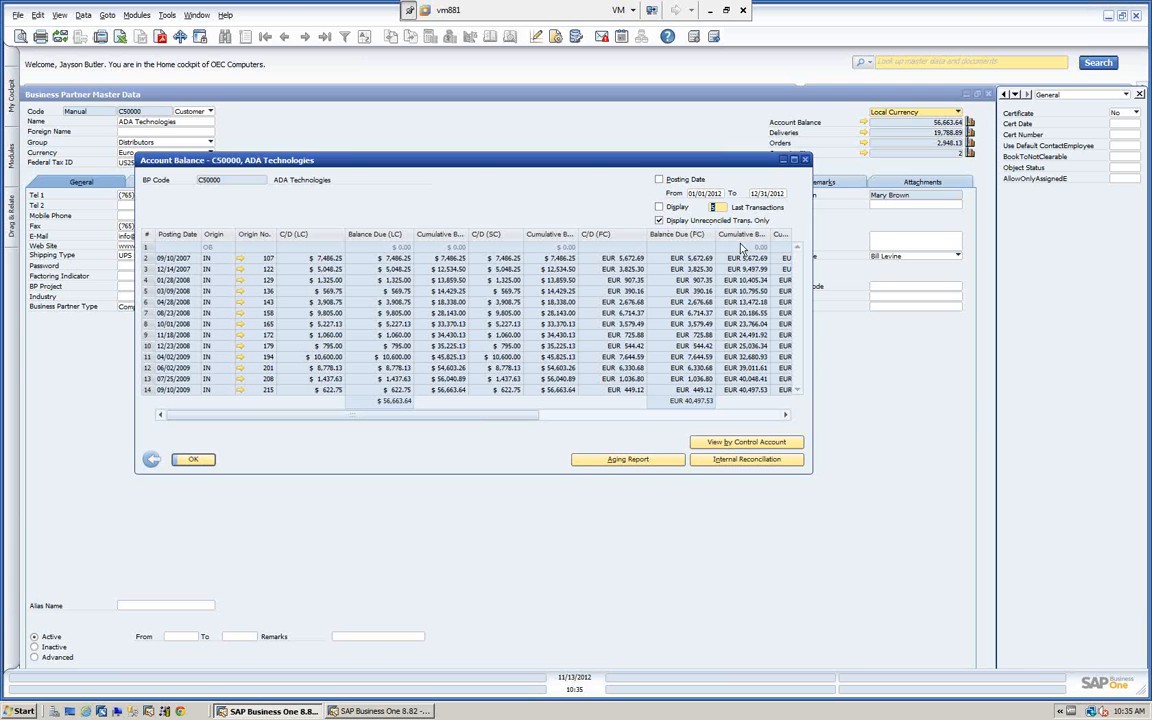
mouse_move(500, 158)
left_mouse_down()
mouse_move(490, 150)
mouse_move(504, 154)
left_mouse_up()
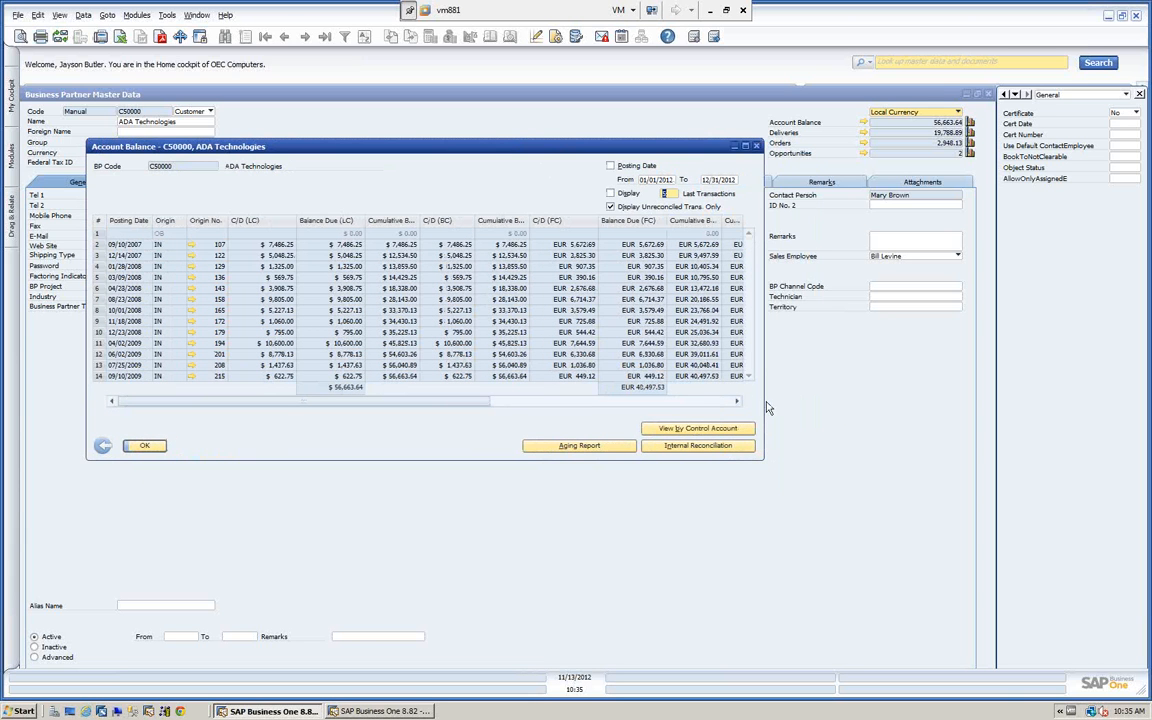
Include reconciled transactions in the Account Balance list and enlarge the window vertically to show more rows.
left_click(609, 208)
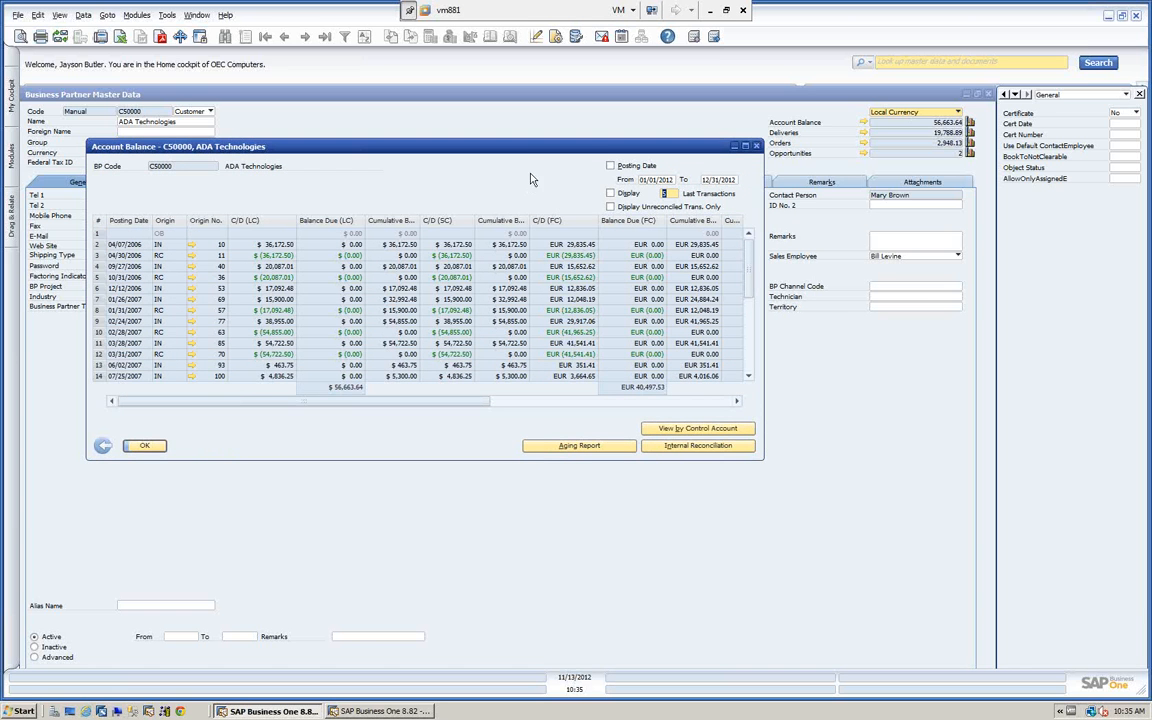
left_click_drag(518, 157, 514, 130)
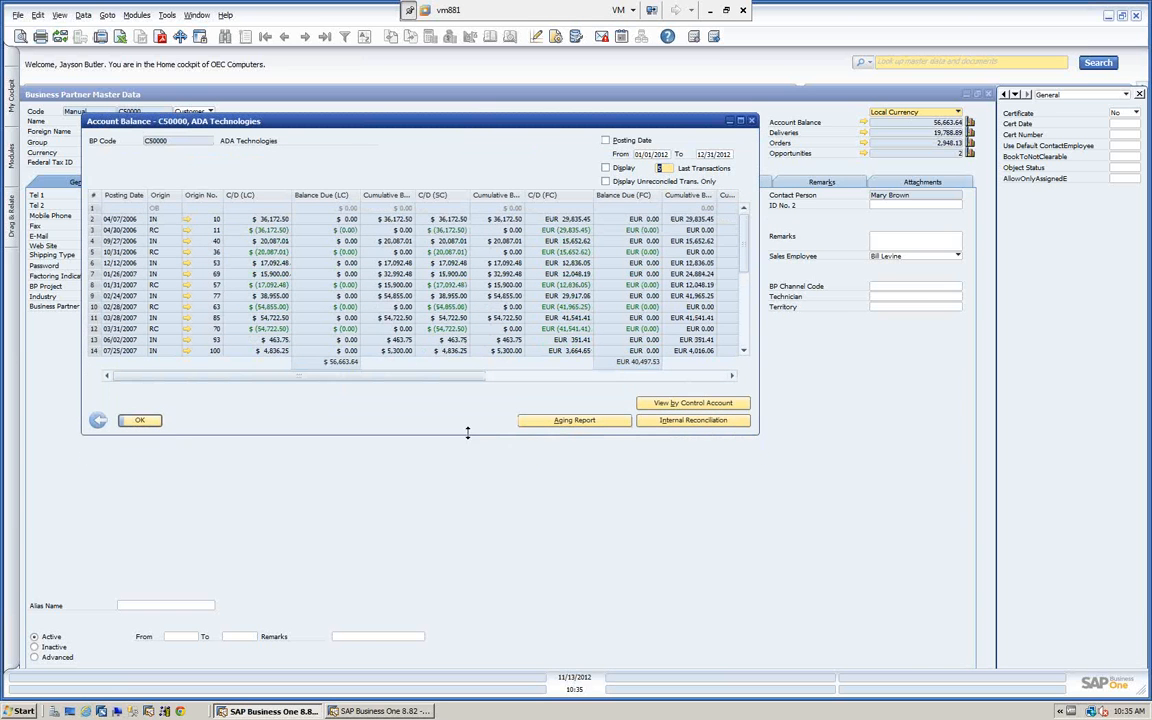
left_click_drag(466, 440, 468, 645)
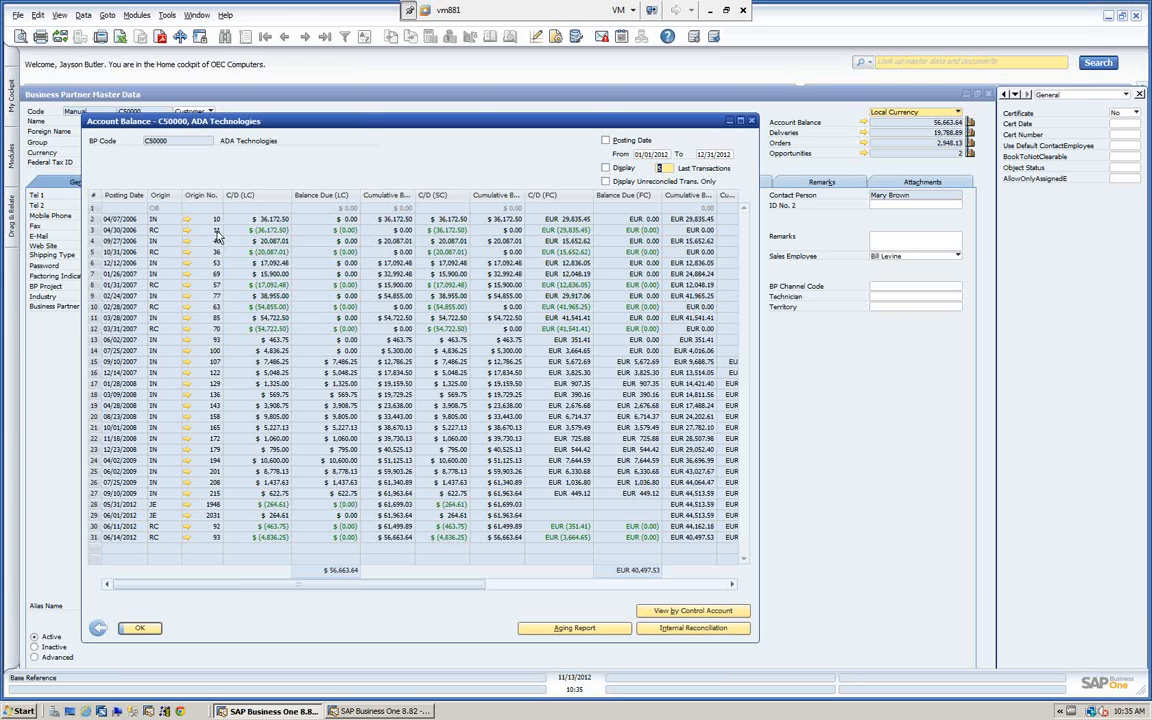
left_click(605, 182)
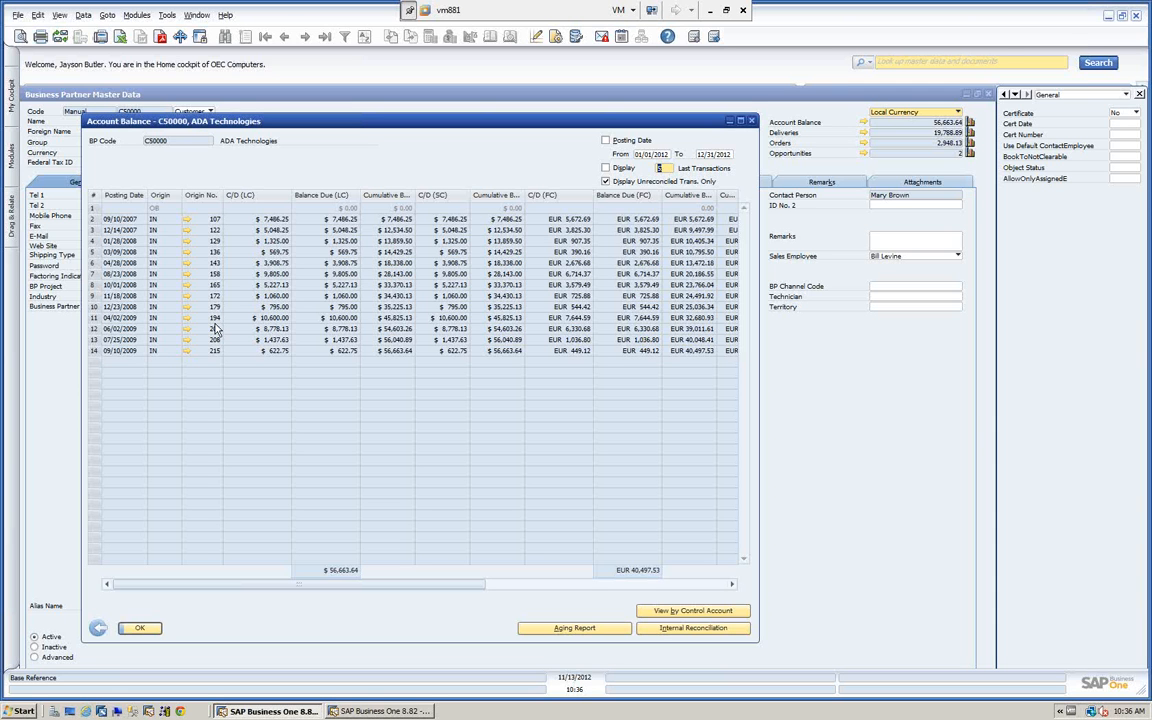
left_click(605, 182)
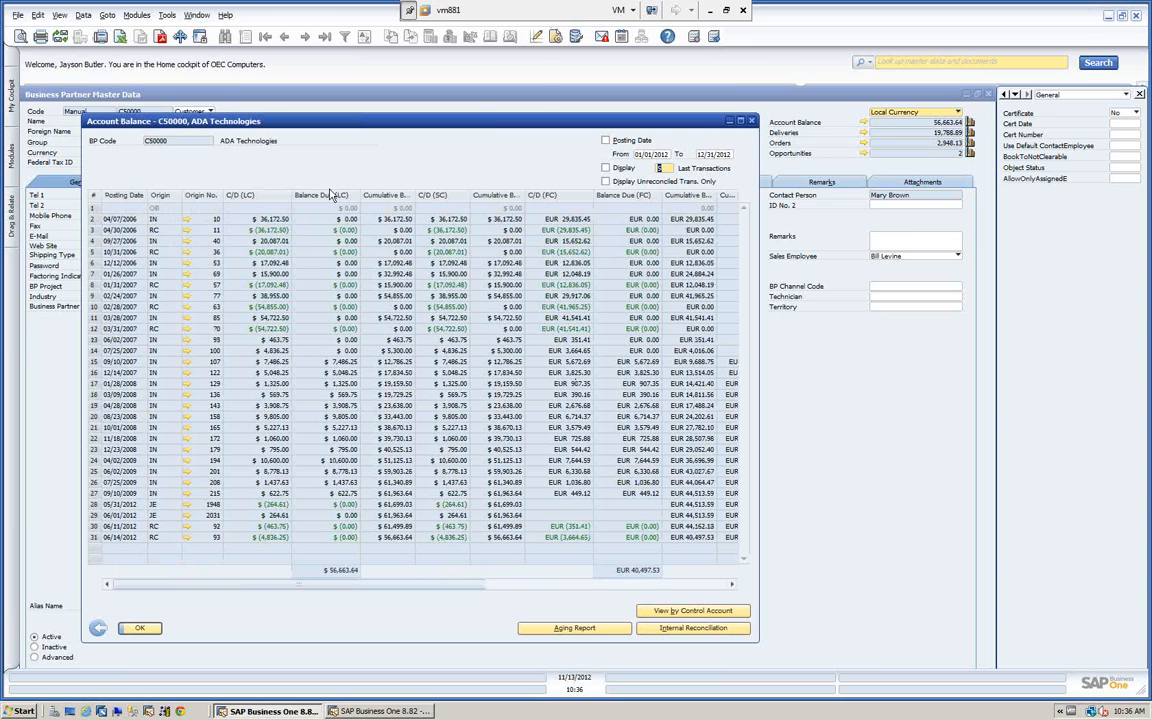
Look up the transactions applied to the 04/07/2006 invoice, view the linked incoming payment, and return to the account balance.
right_click(390, 224)
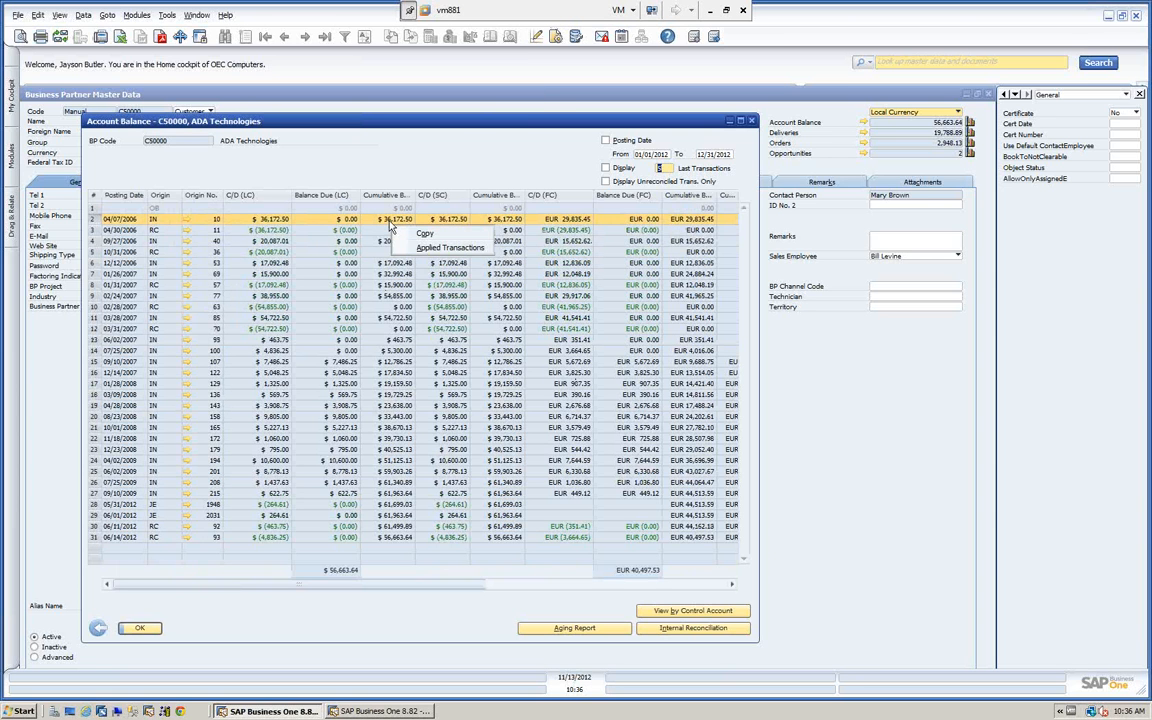
left_click(440, 247)
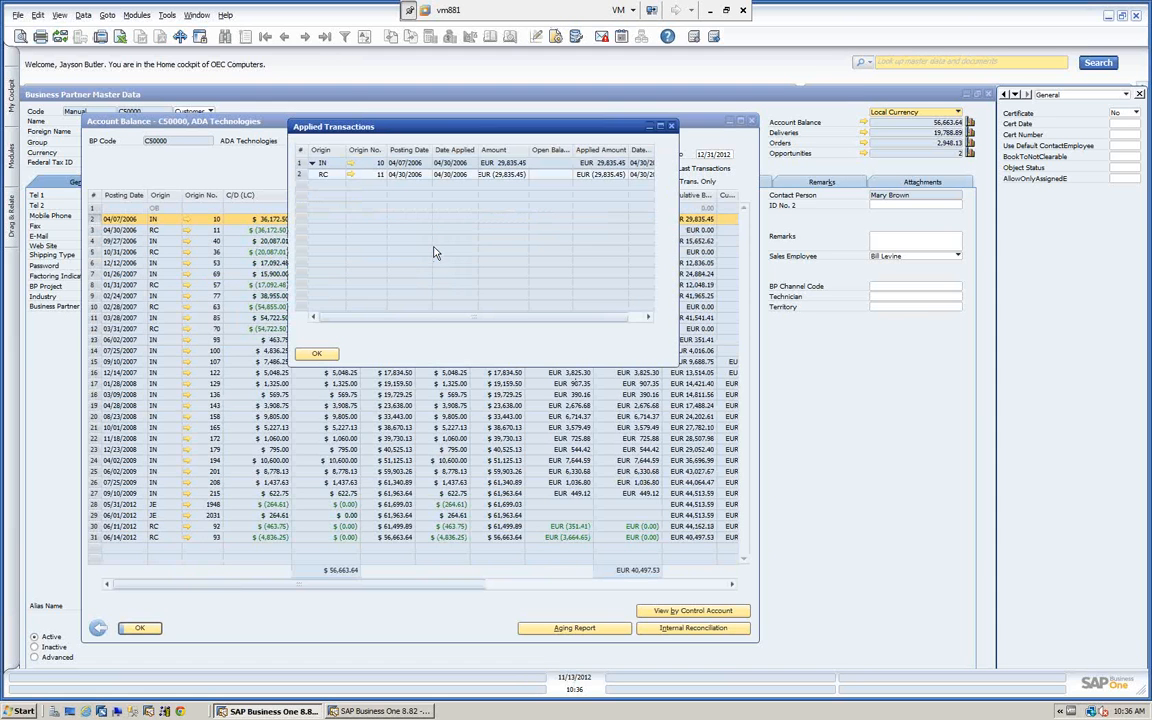
left_click(350, 175)
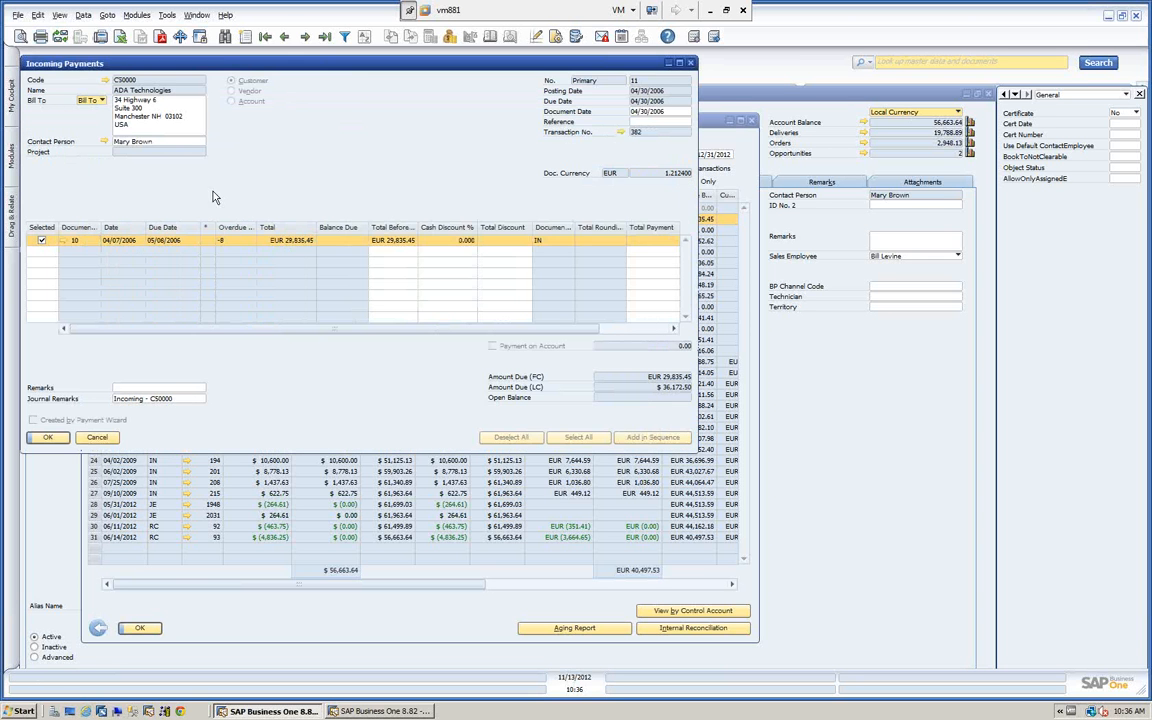
left_click(97, 437)
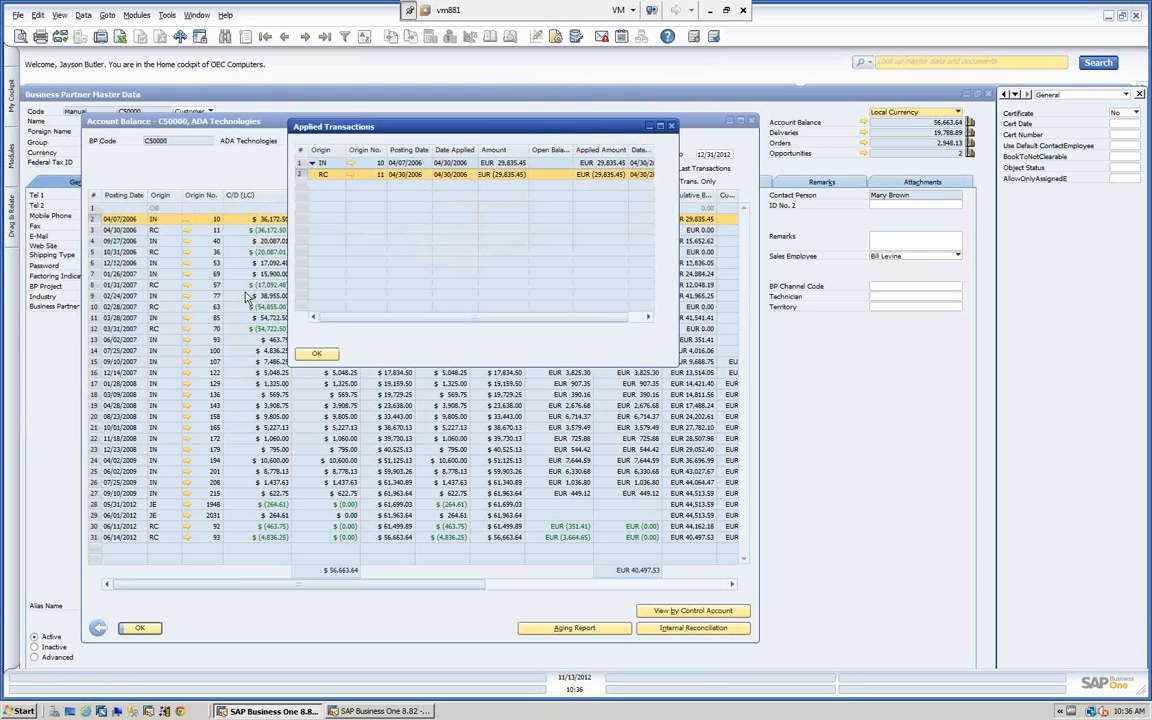
left_click(316, 353)
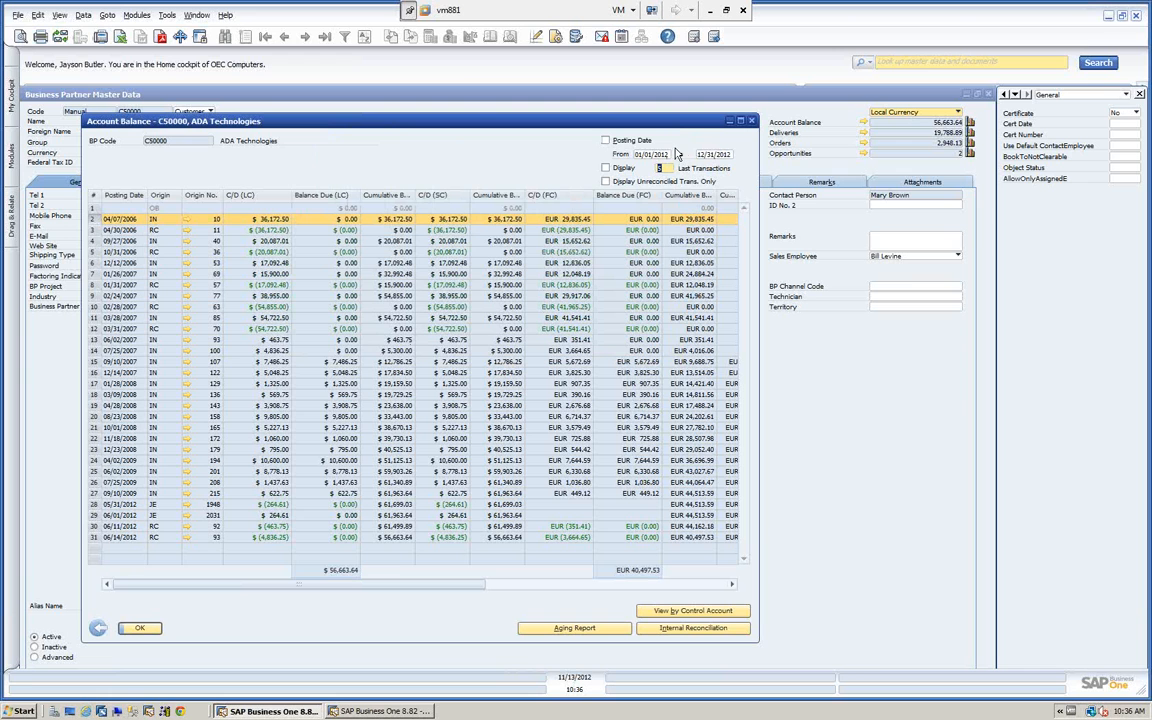
Preview the 01/01/2012 to 12/31/2012 posting date and last 5 transactions filters separately, ending with unreconciled transactions only.
left_click(605, 141)
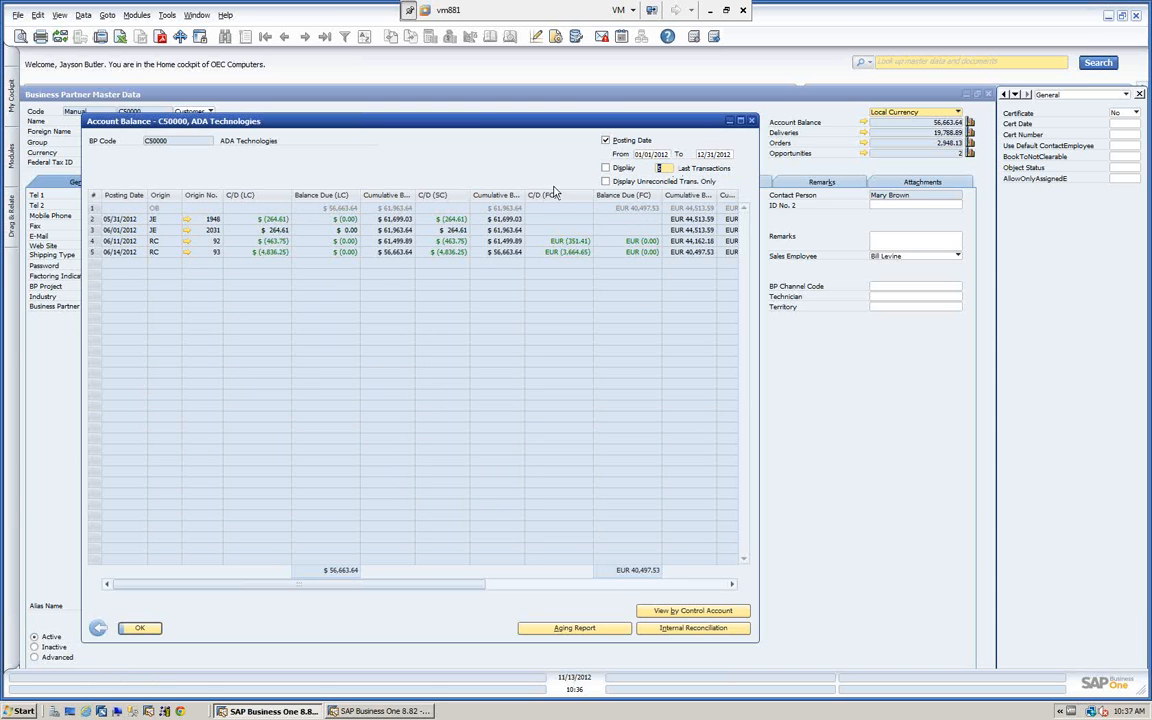
left_click(605, 141)
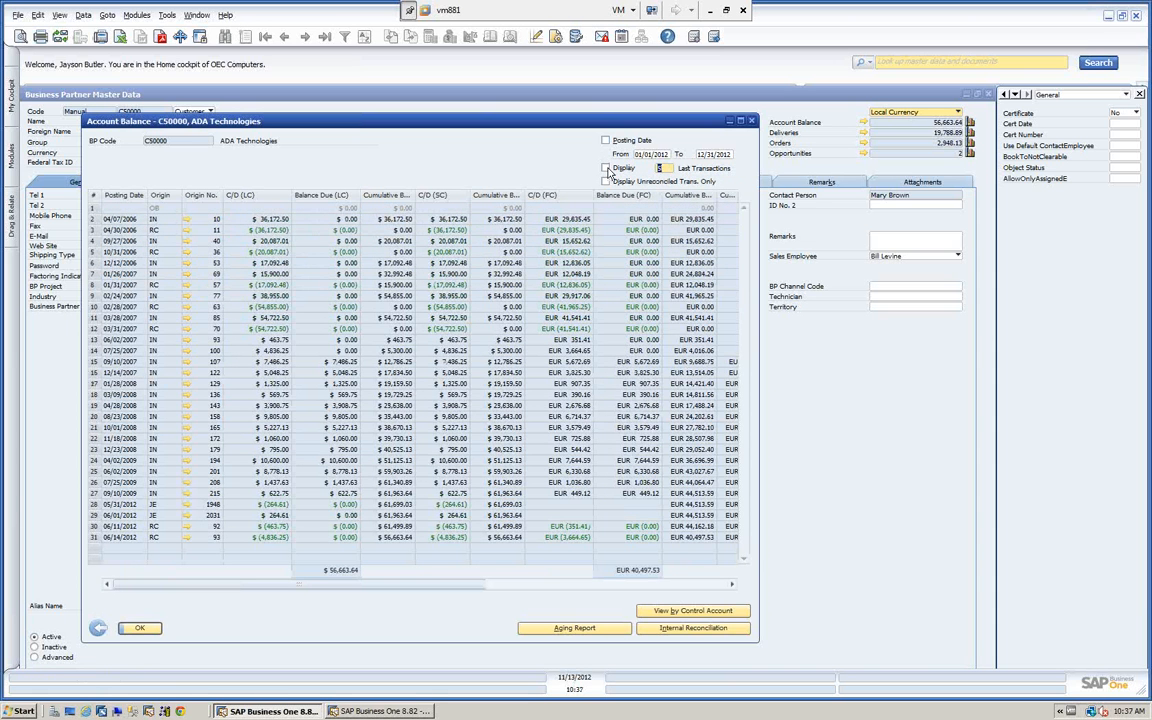
left_click(605, 169)
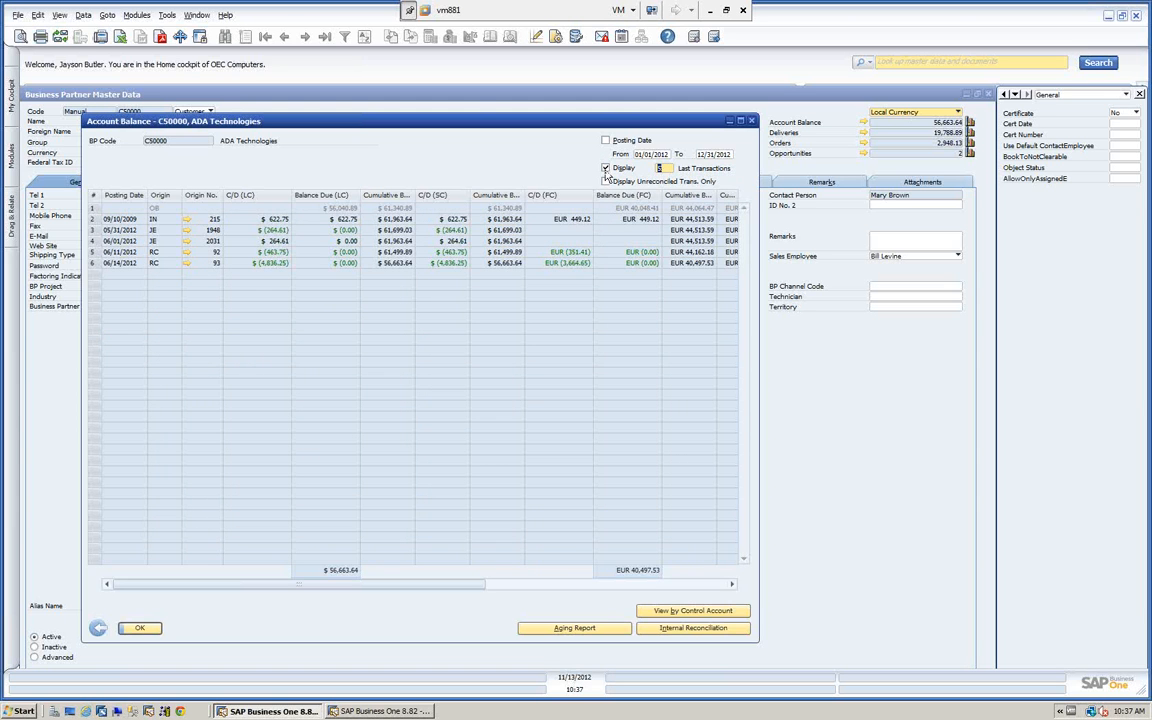
left_click(605, 168)
left_click(605, 182)
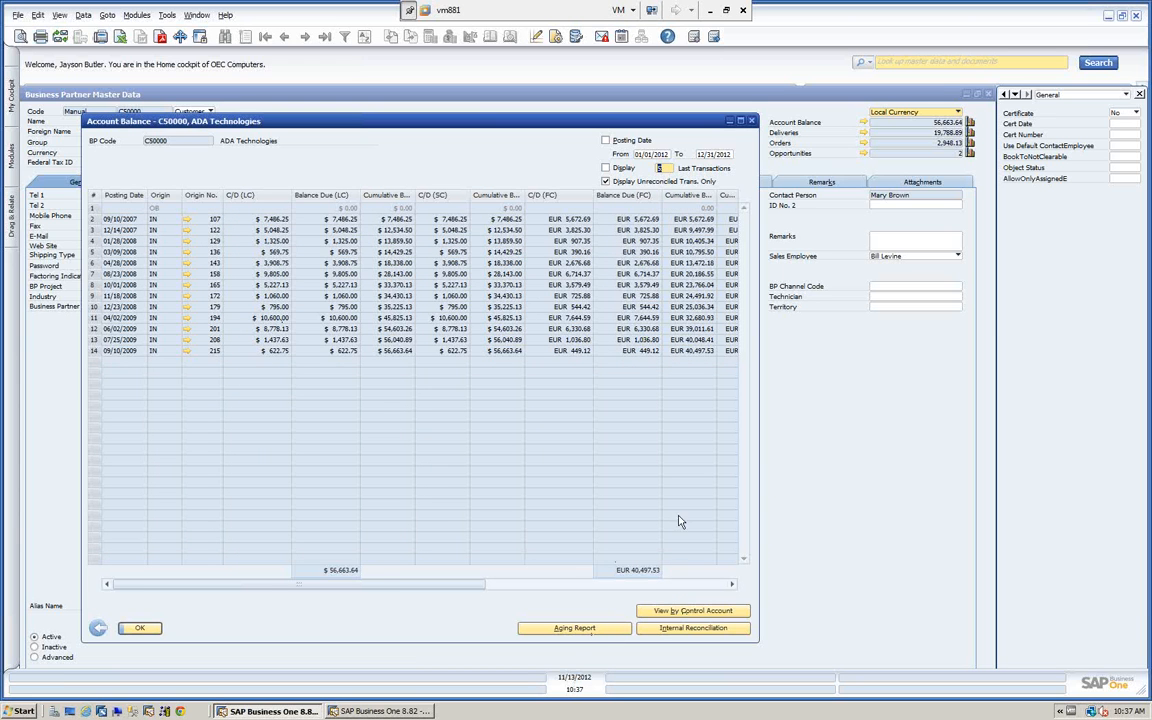
Run the Customer Receivables Aging report for ADA Technologies with the second and third day intervals set to 45 and 70.
left_click(584, 629)
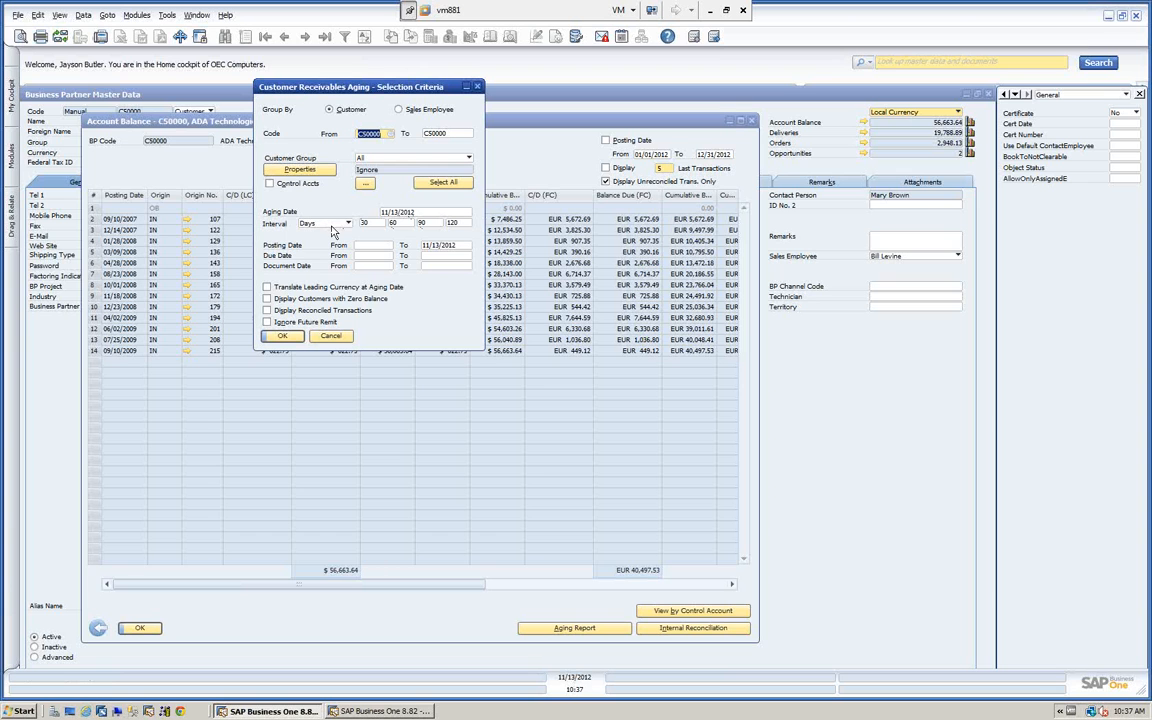
double_click(393, 222)
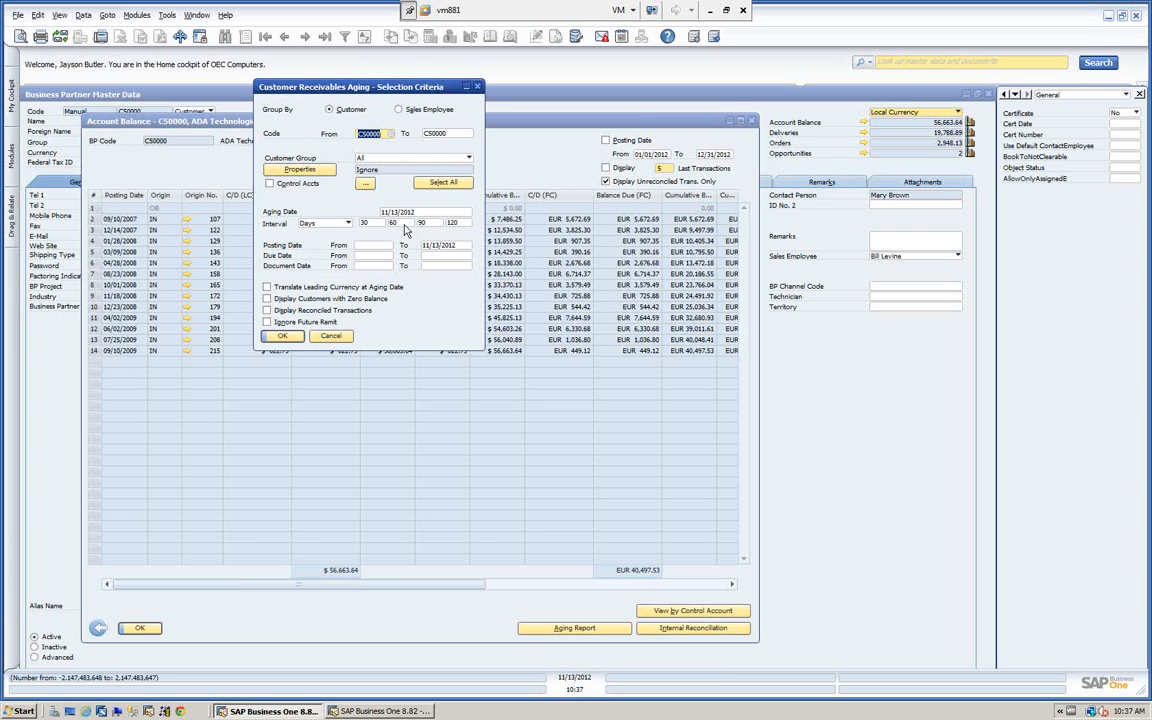
type("45")
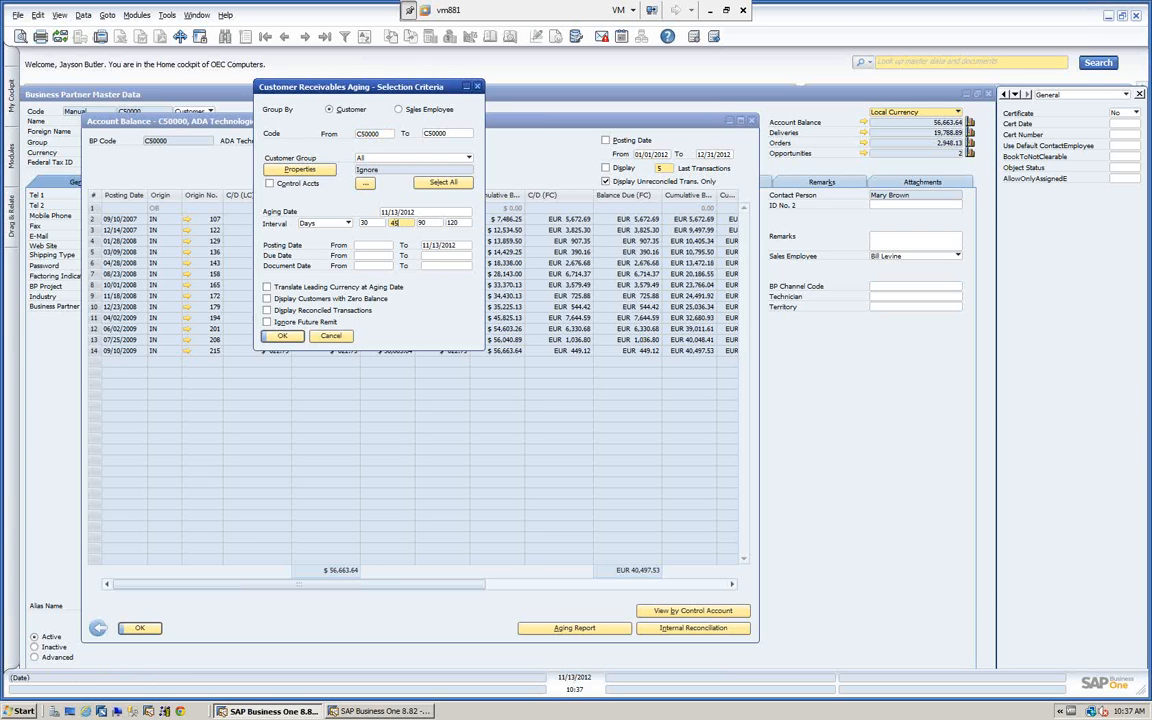
double_click(437, 222)
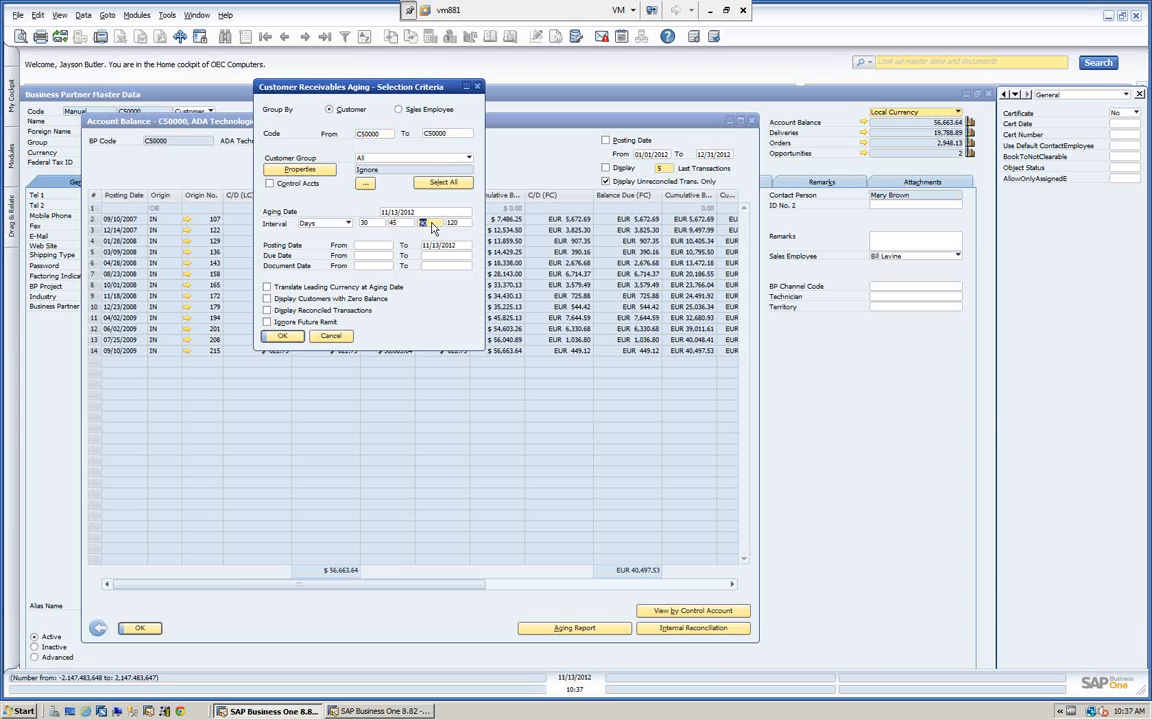
key("BackSpace")
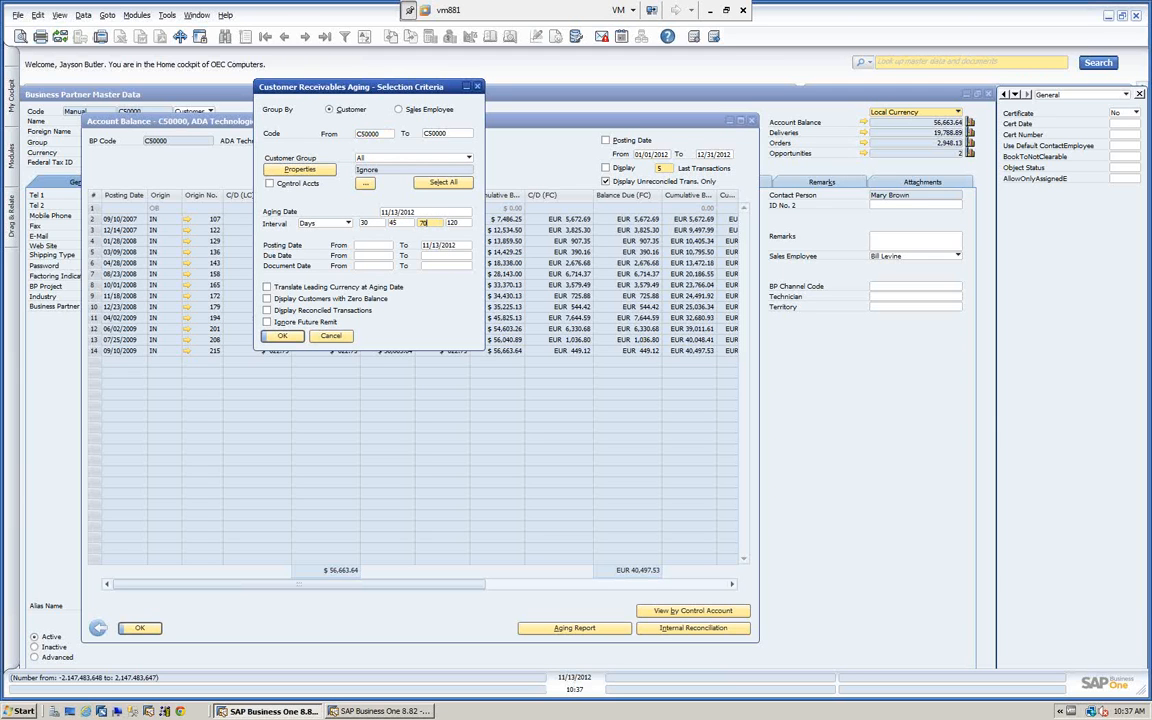
left_click(286, 337)
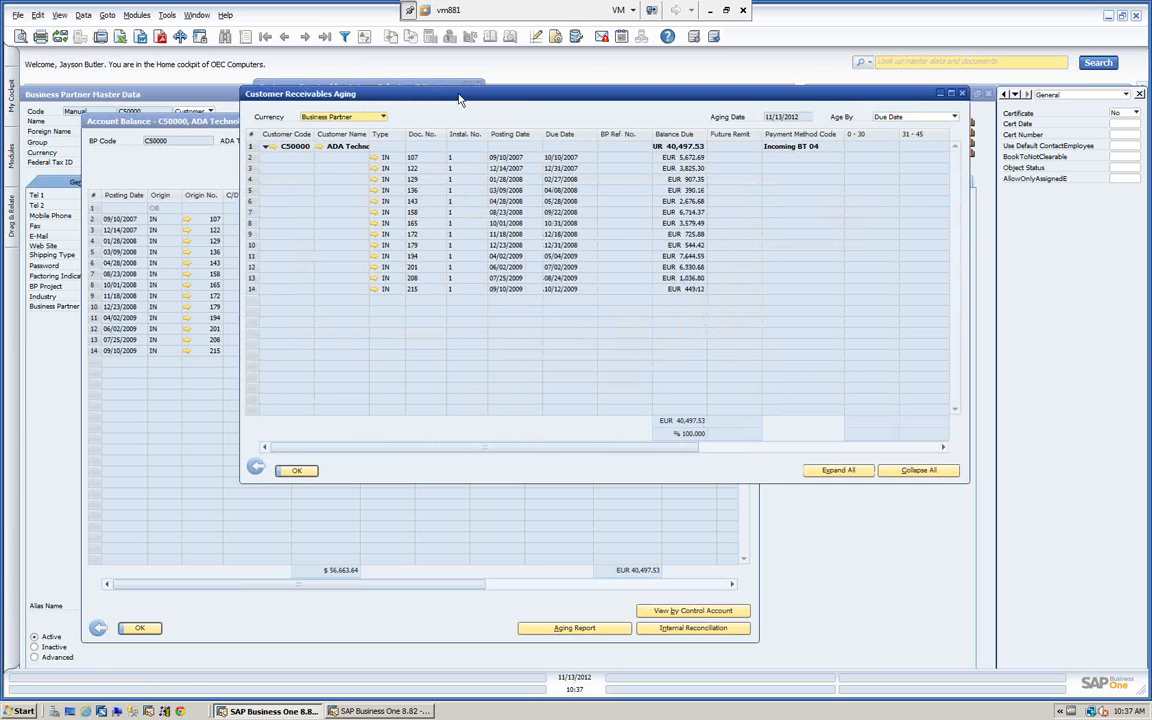
Reposition the Customer Receivables Aging report, collapse all its rows and expand them again.
left_click_drag(458, 96, 349, 88)
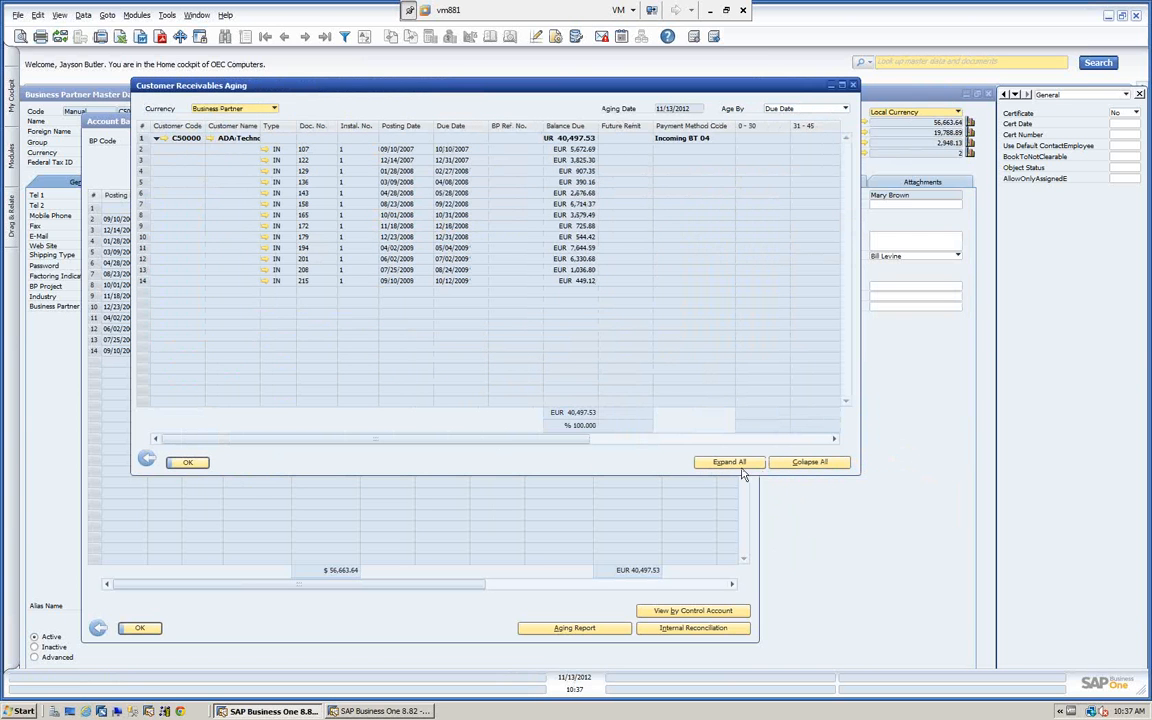
left_click(803, 466)
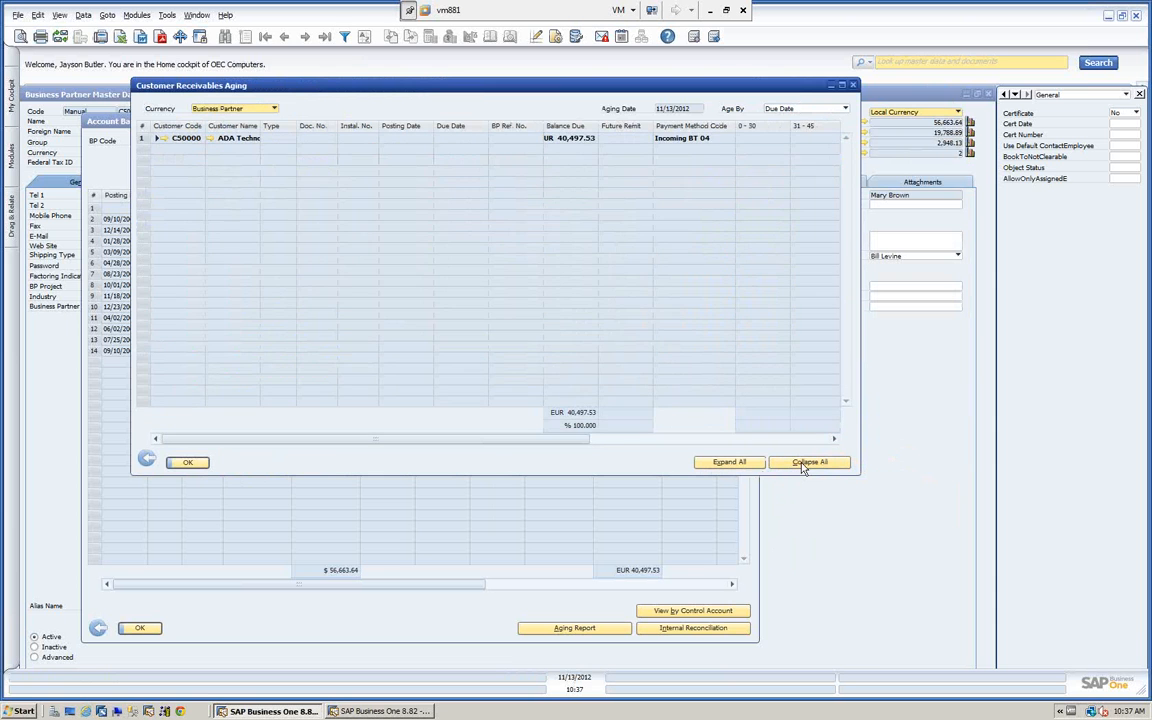
left_click(730, 463)
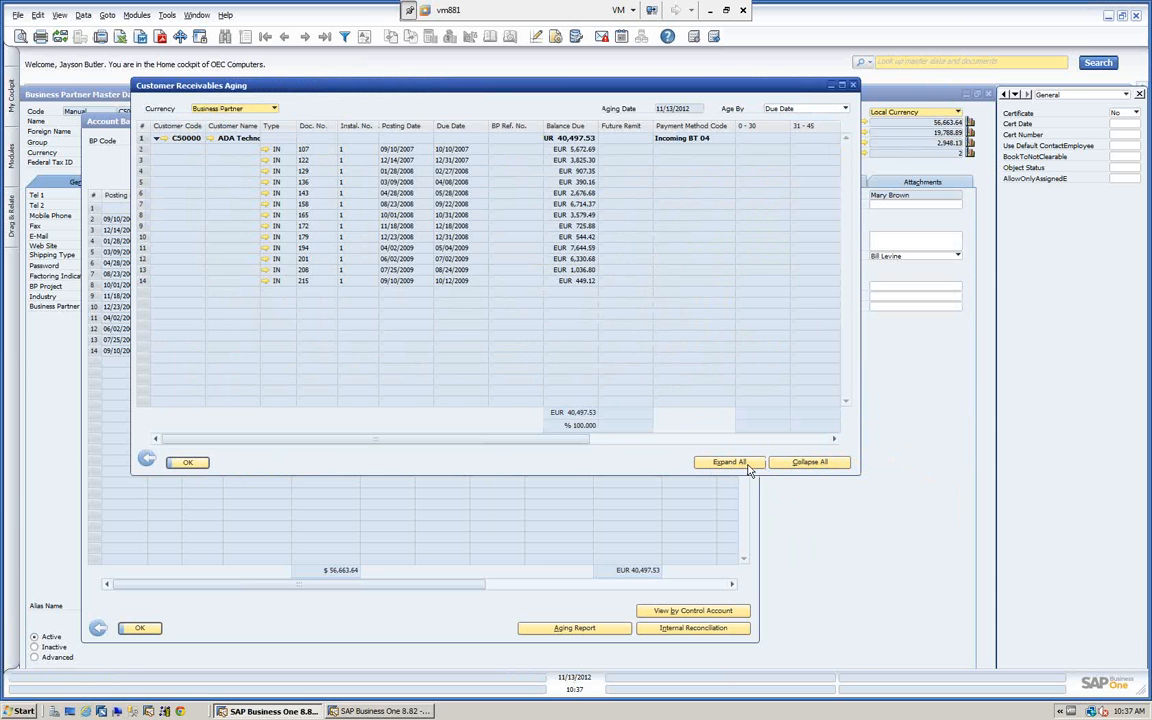
Close the aging report, the account balance and the business partner master data to return to the cockpit.
left_click(190, 463)
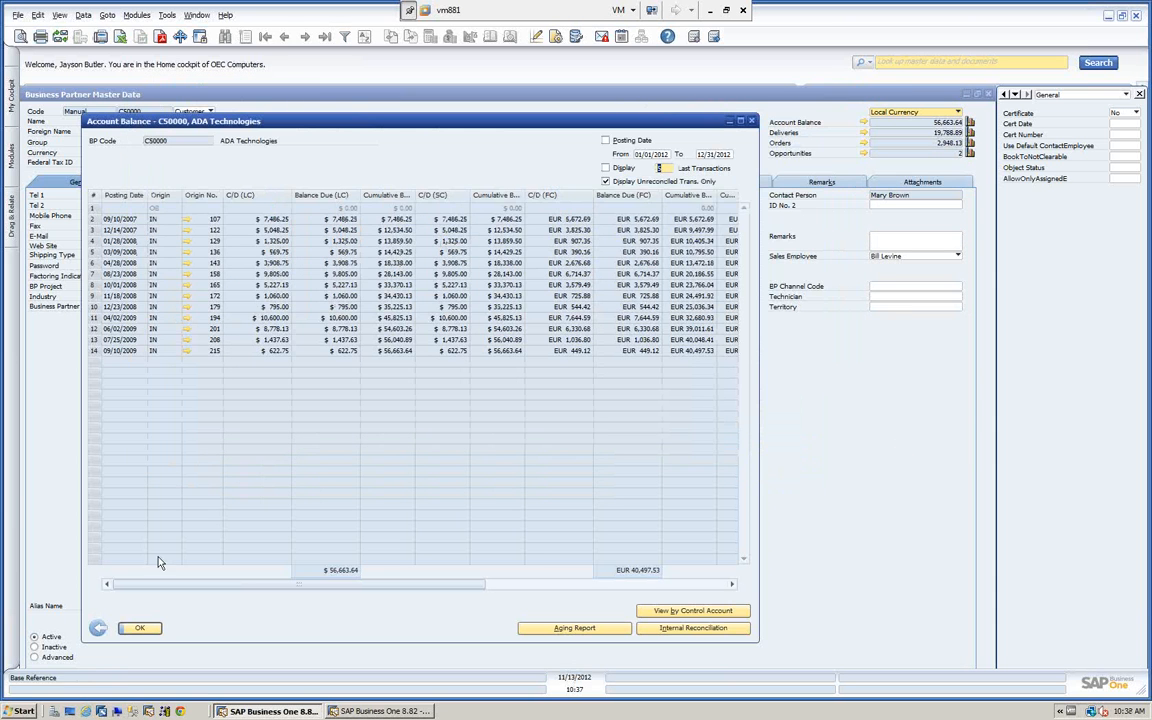
left_click(140, 628)
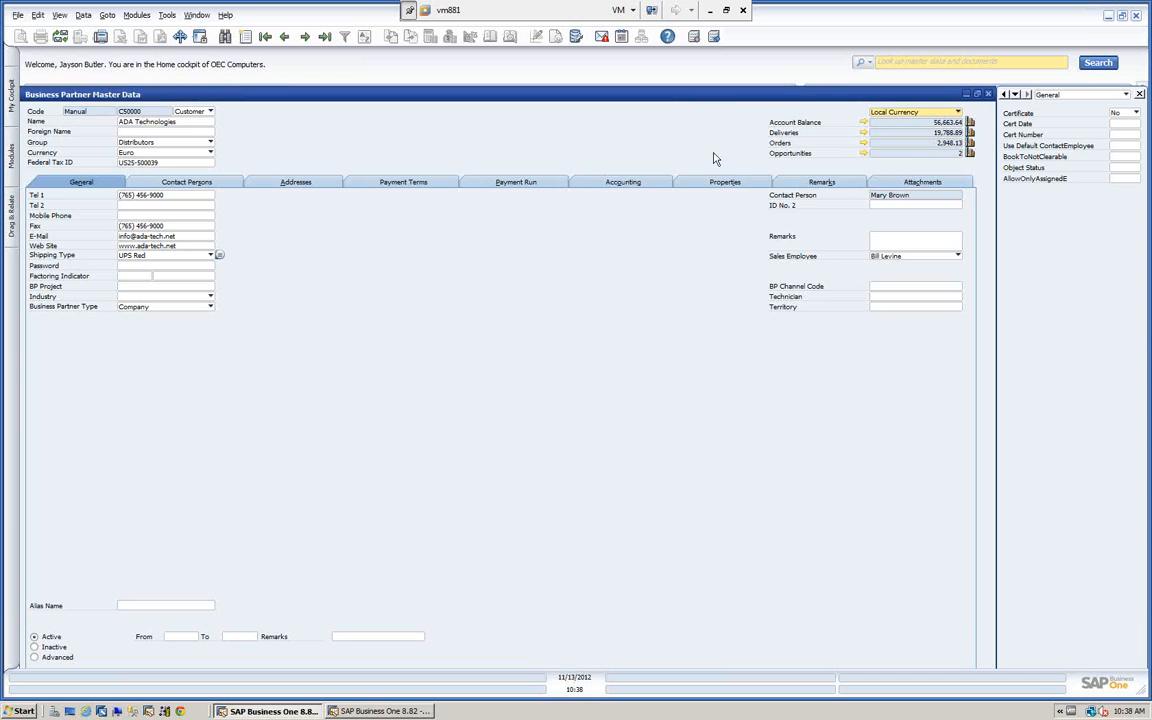
left_click(988, 94)
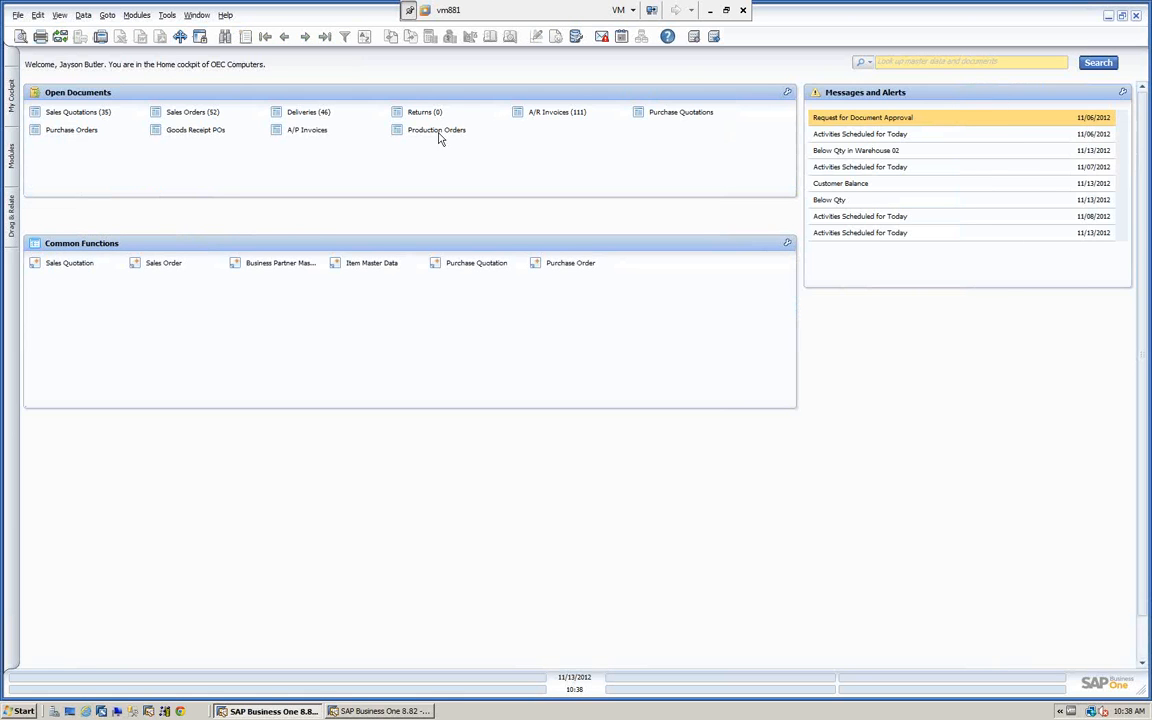
Show the modules list, open a blank A/P Invoice from Purchasing - A/P and move it clear of the list.
left_click(10, 94)
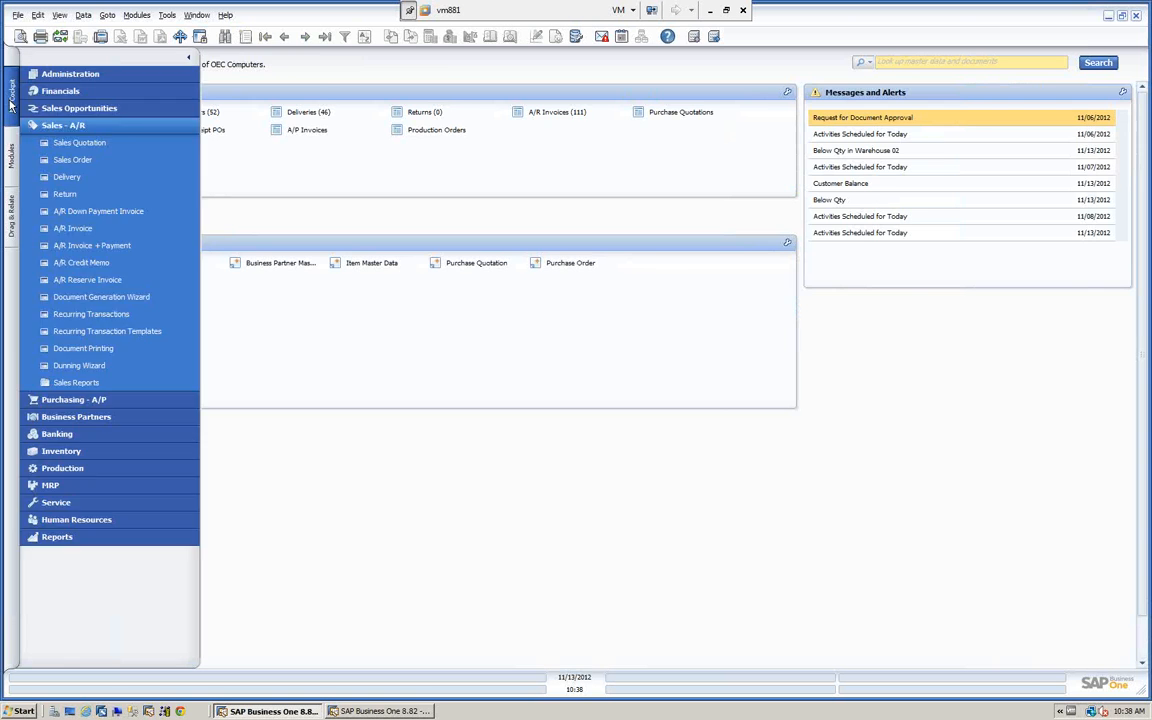
left_click(10, 155)
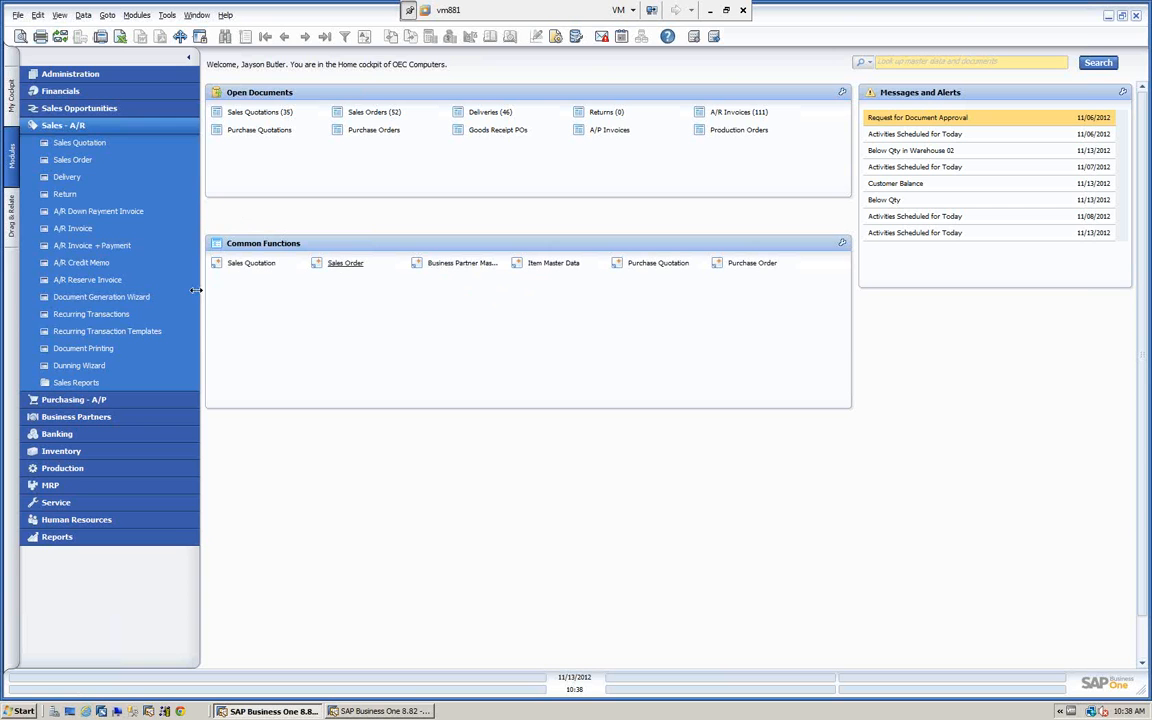
left_click(57, 123)
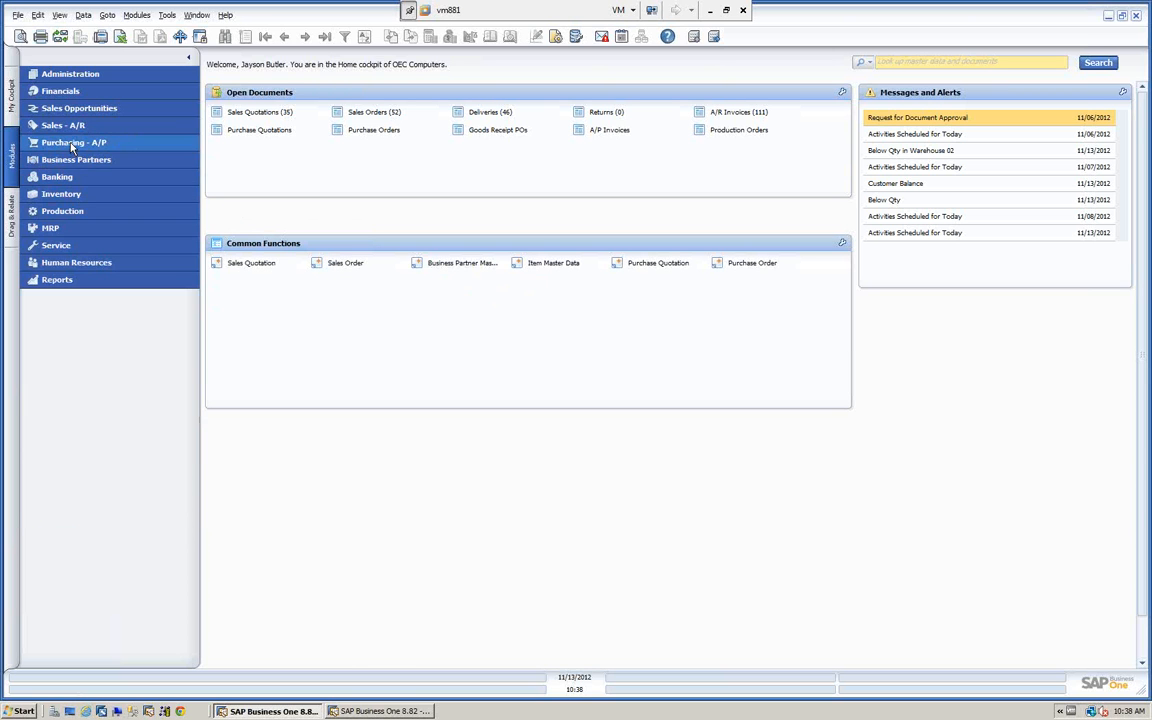
left_click(72, 142)
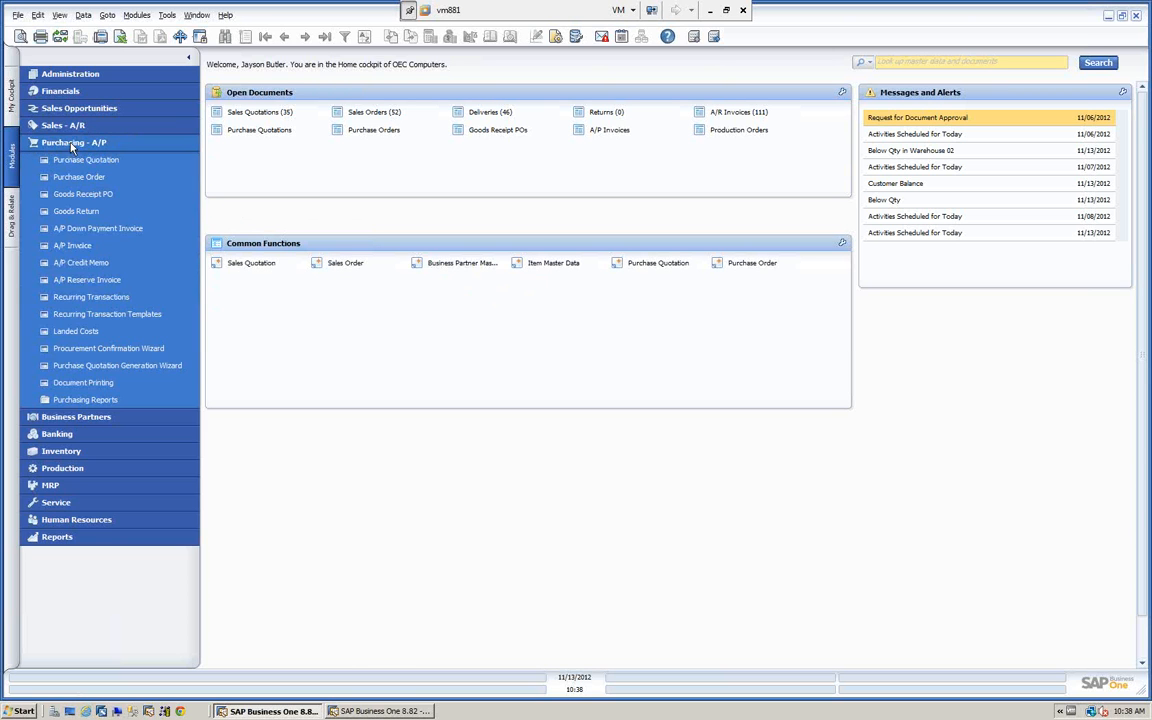
left_click(85, 245)
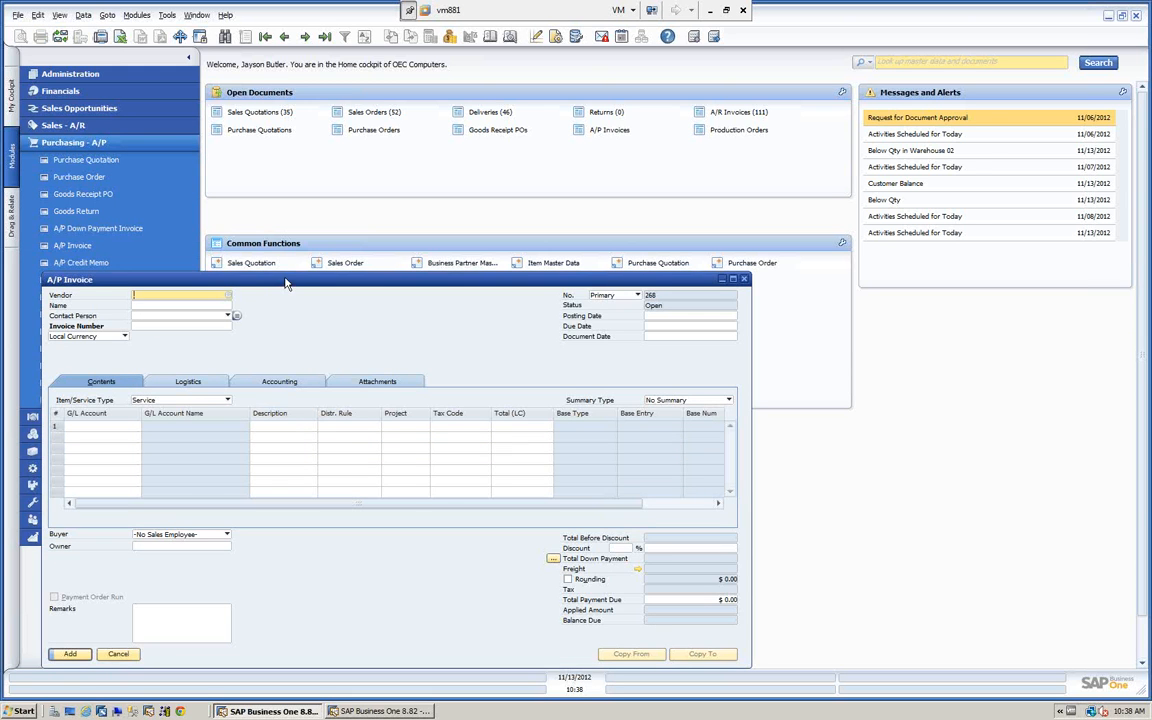
left_click_drag(291, 283, 522, 104)
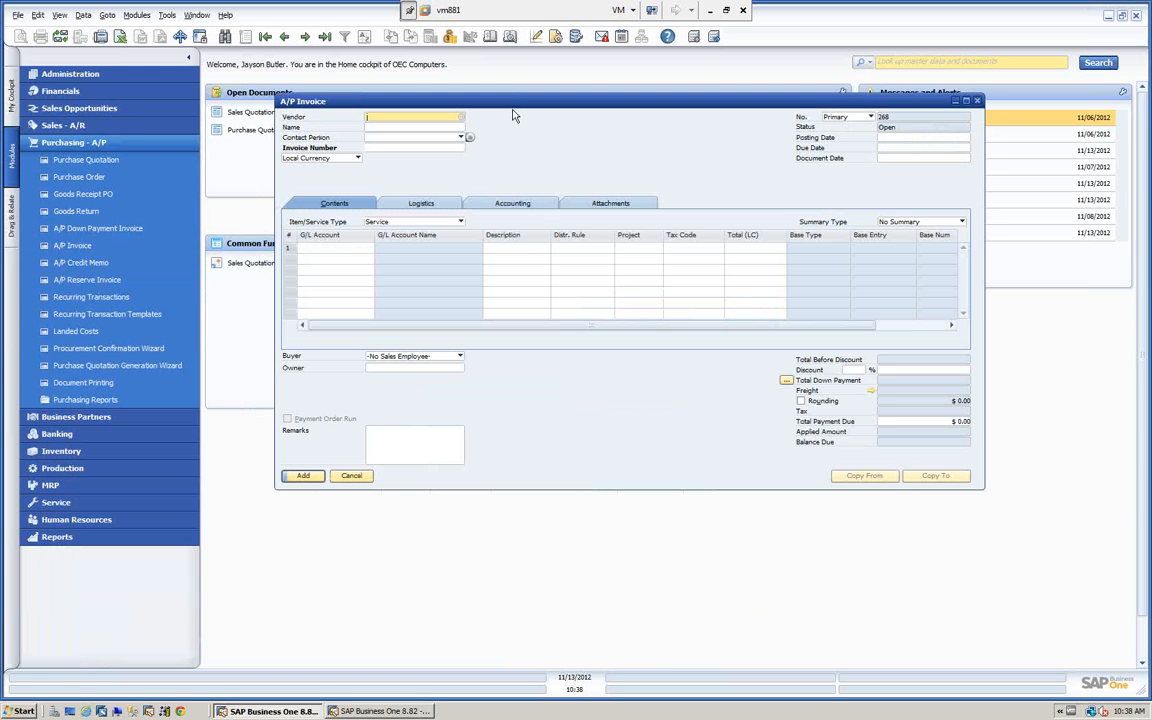
Restore the default description of the Invoice Number field label on the A/P Invoice.
double_click(325, 150, "ctrl")
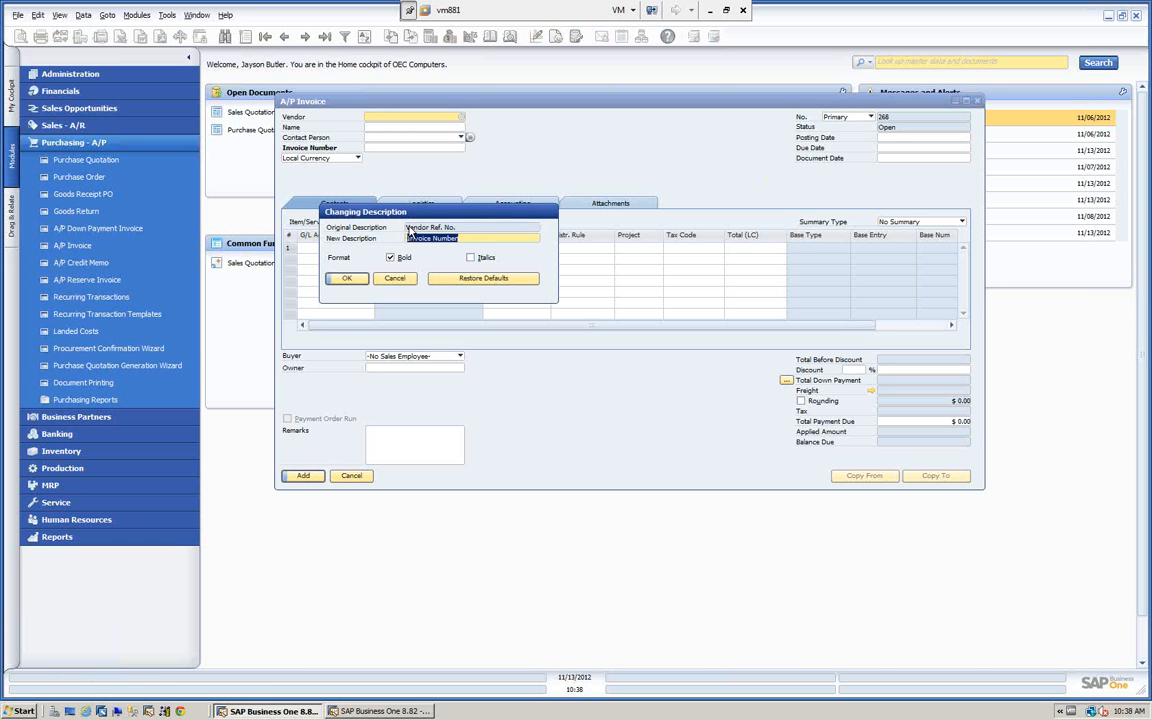
left_click_drag(474, 214, 707, 160)
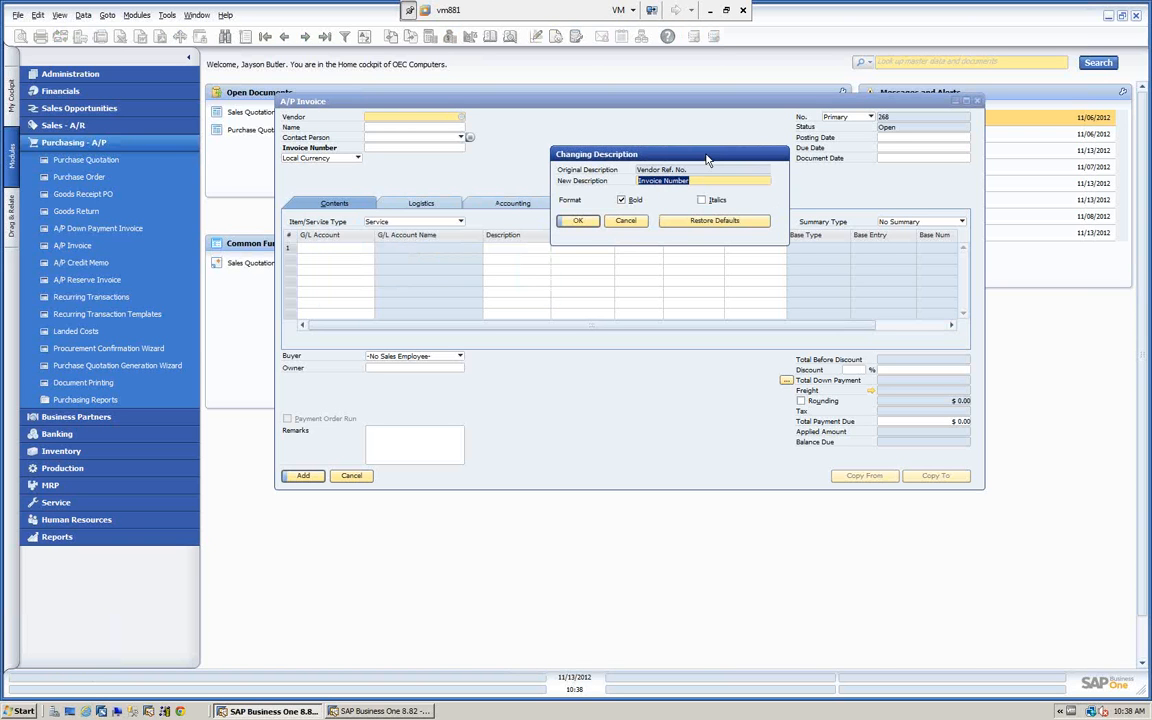
left_click(708, 222)
left_click(588, 222)
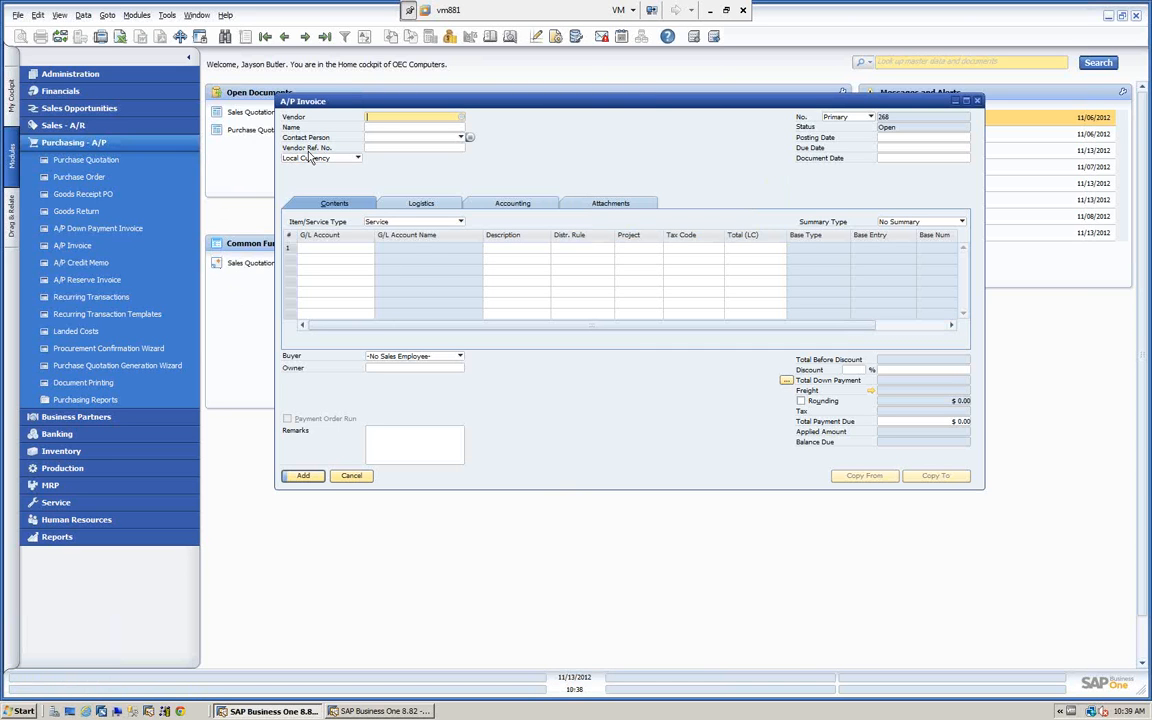
Change the description of the Vendor Ref. No. field label to Invoice Number.
double_click(310, 148, "ctrl")
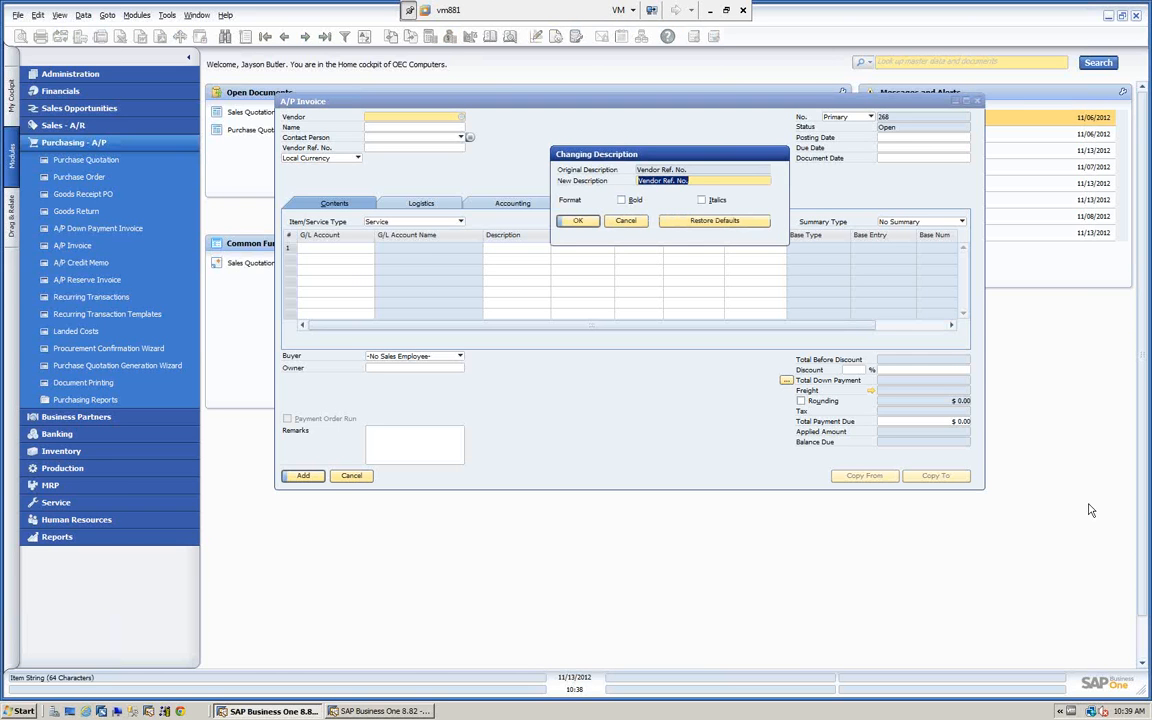
type("Invoice Number")
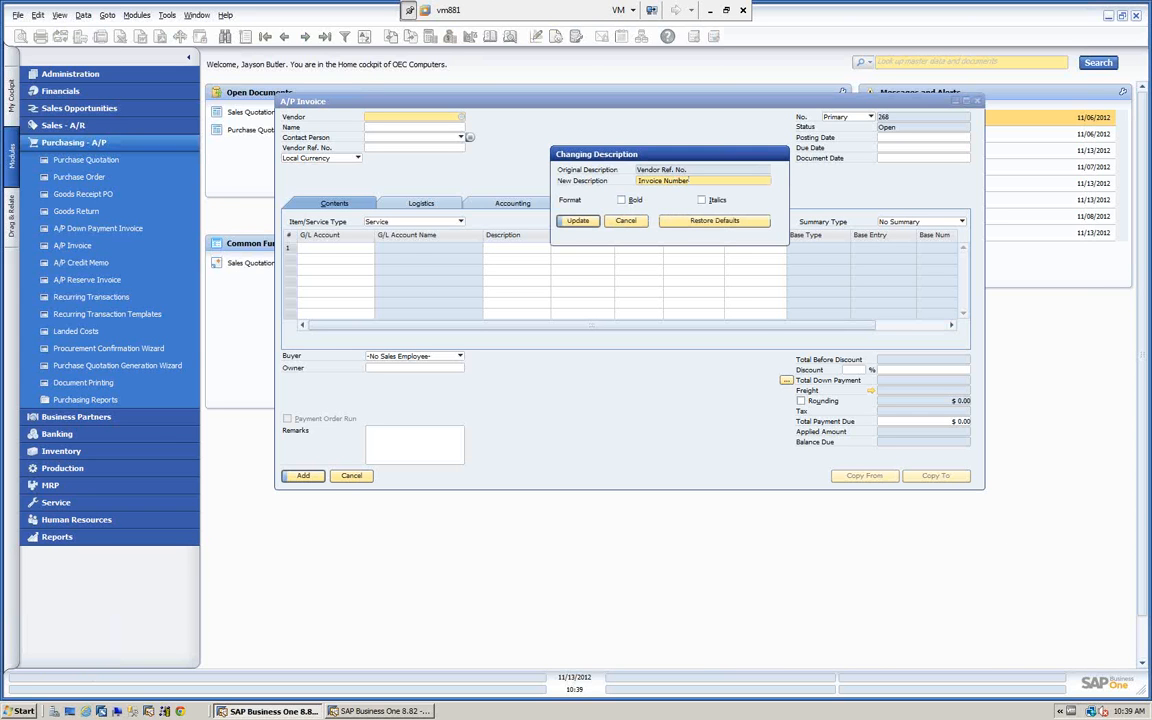
left_click(579, 221)
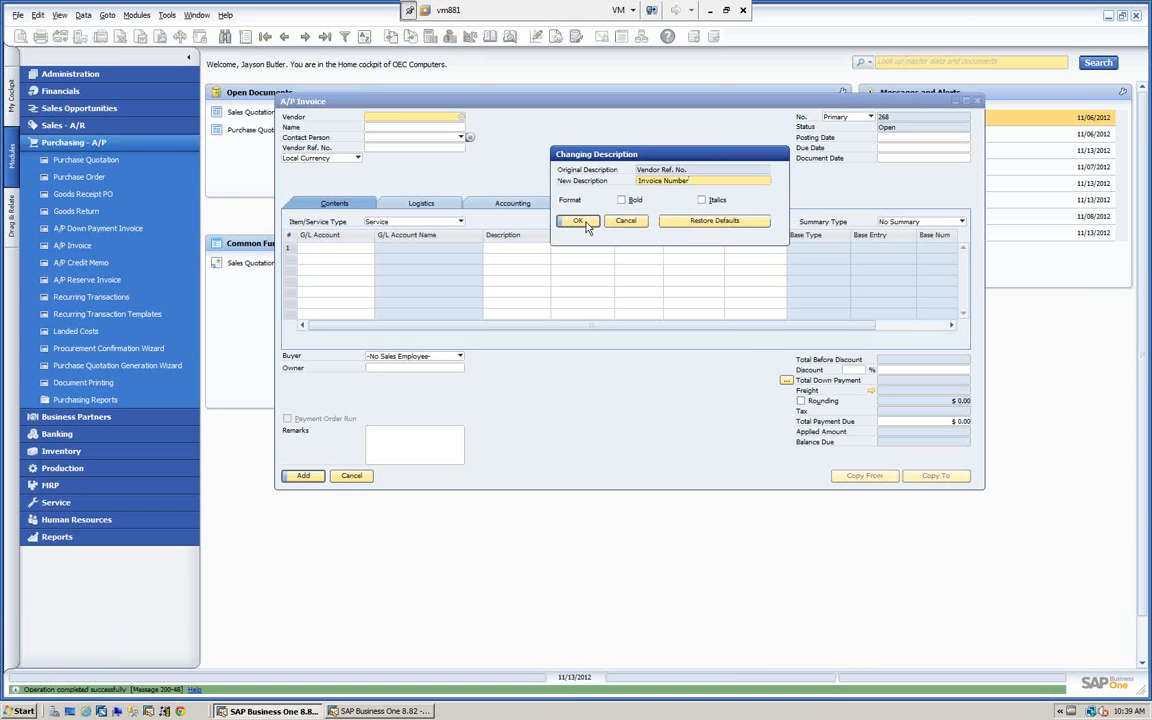
left_click(580, 221)
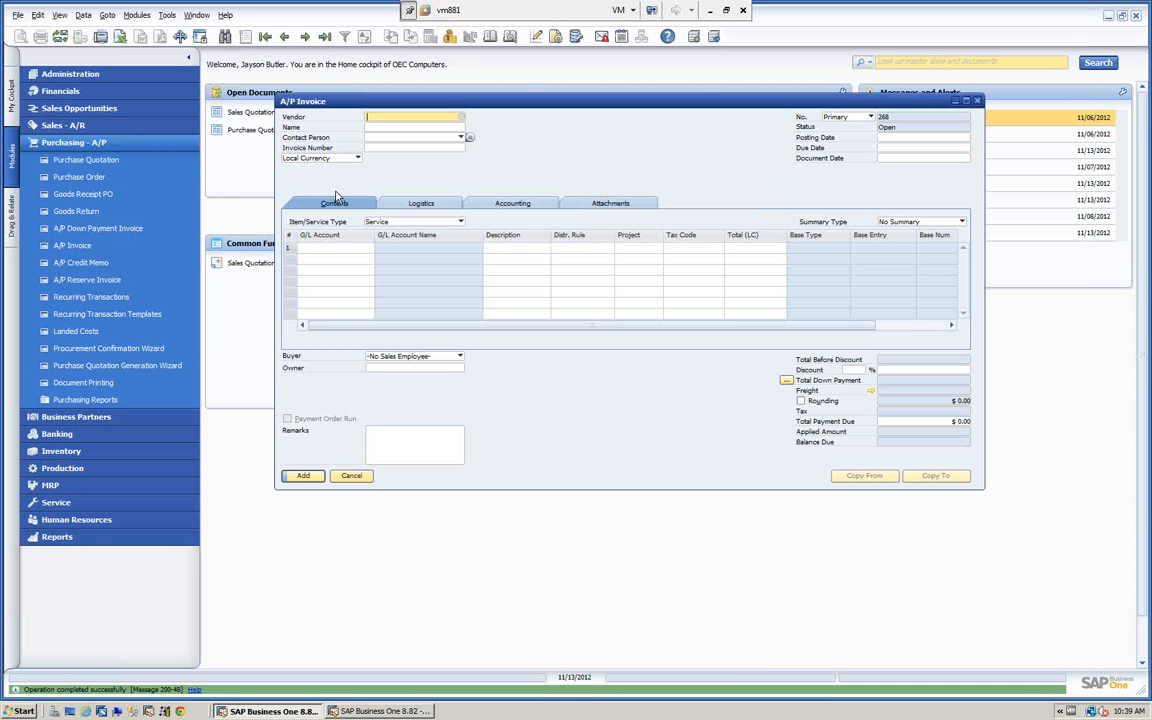
Format the Invoice Number field label in bold and italics.
double_click(303, 148, "ctrl")
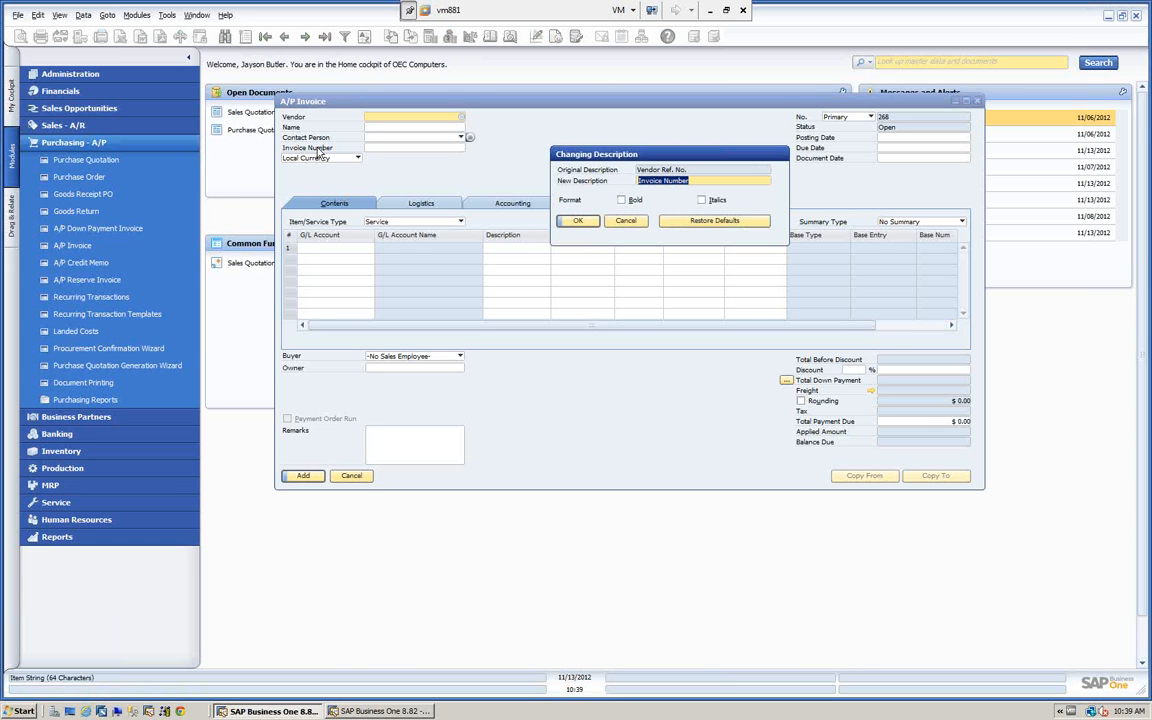
left_click(621, 200)
left_click(702, 201)
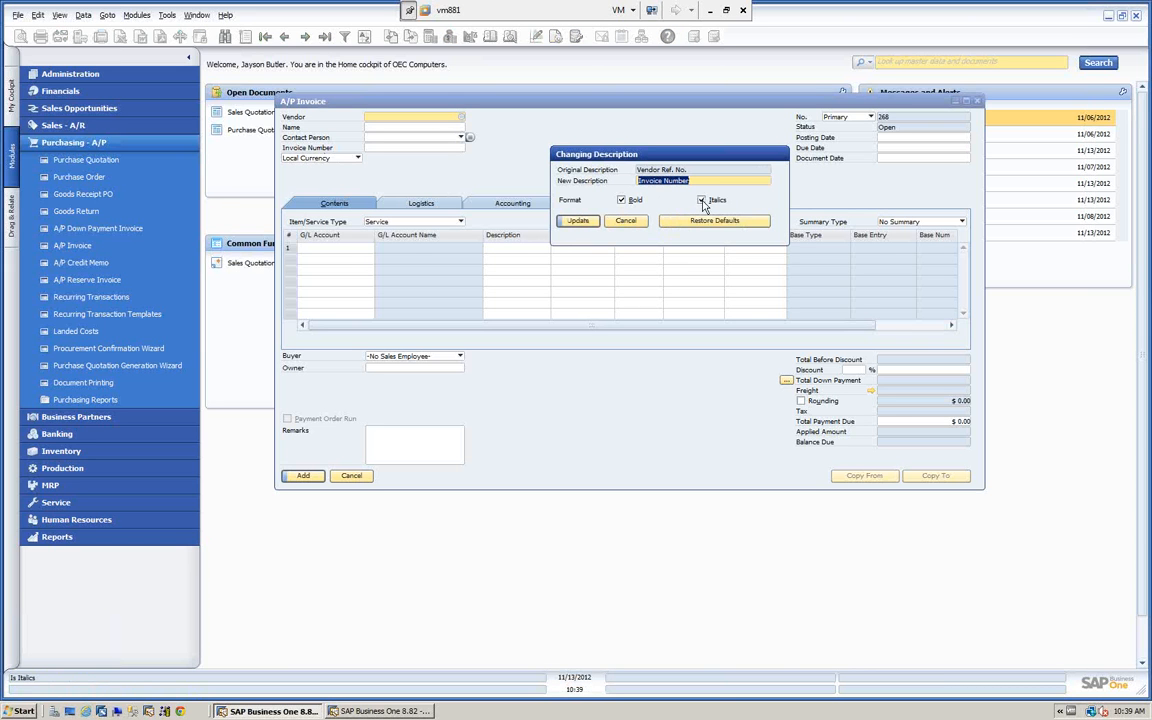
left_click(586, 223)
left_click(579, 221)
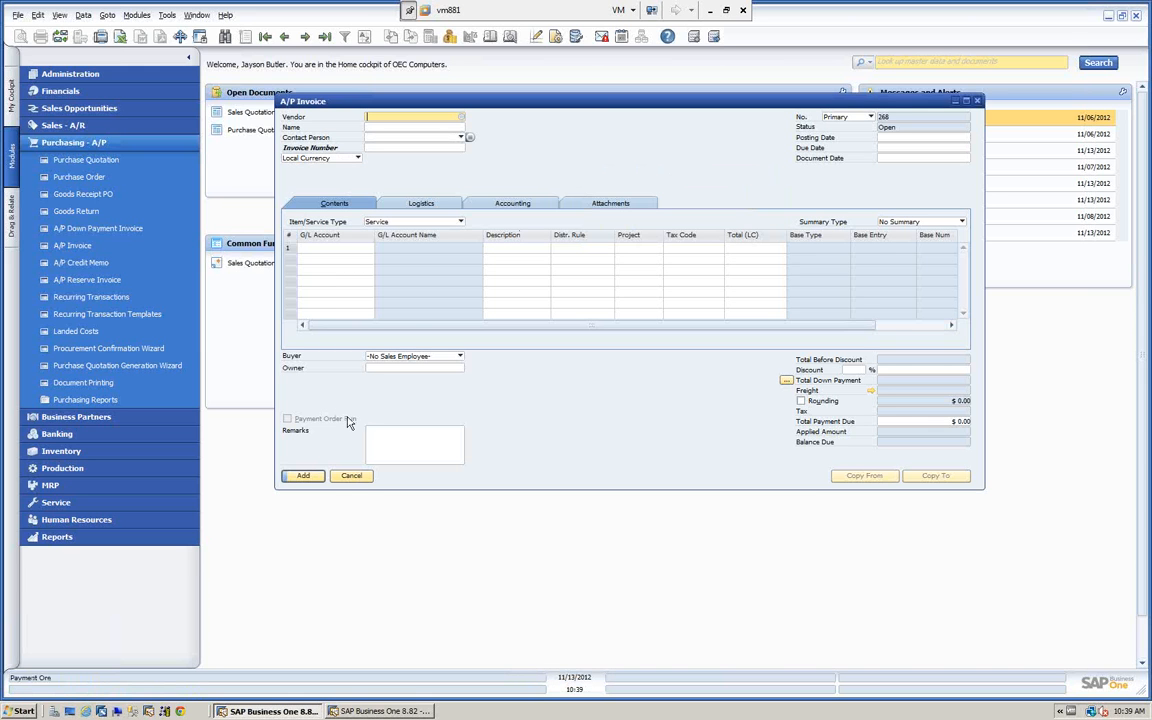
Start adding the blank A/P Invoice, decline to continue with a zero total, and close the form.
left_click(303, 476)
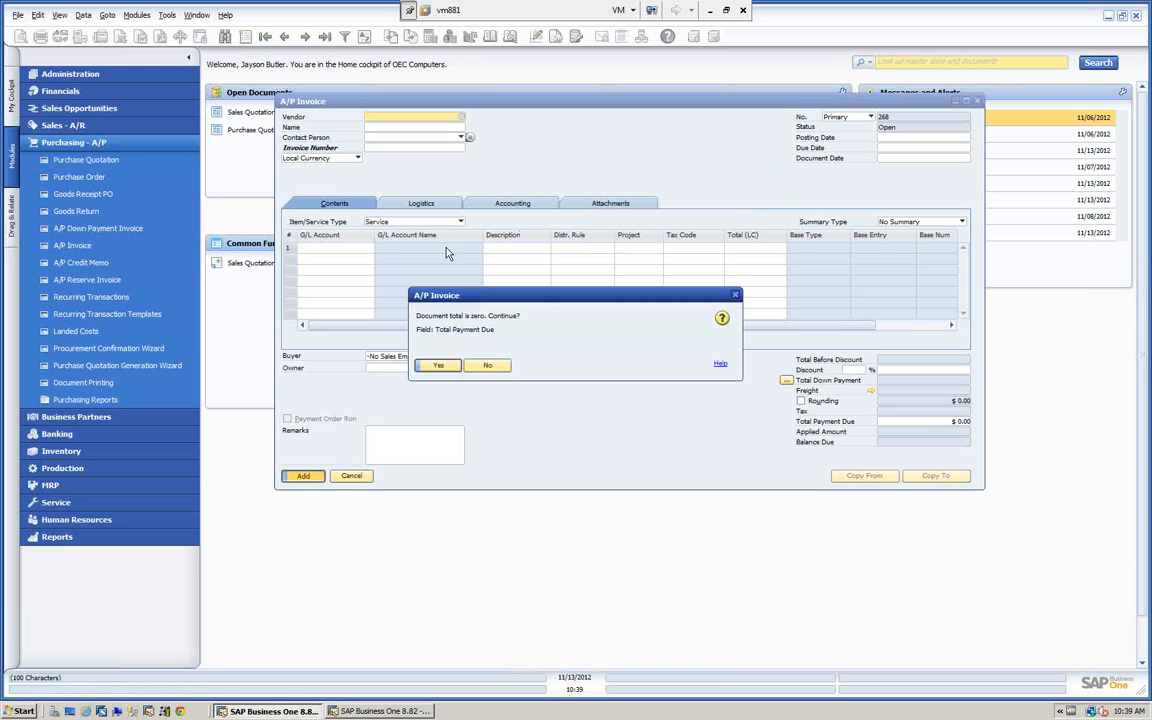
left_click(490, 366)
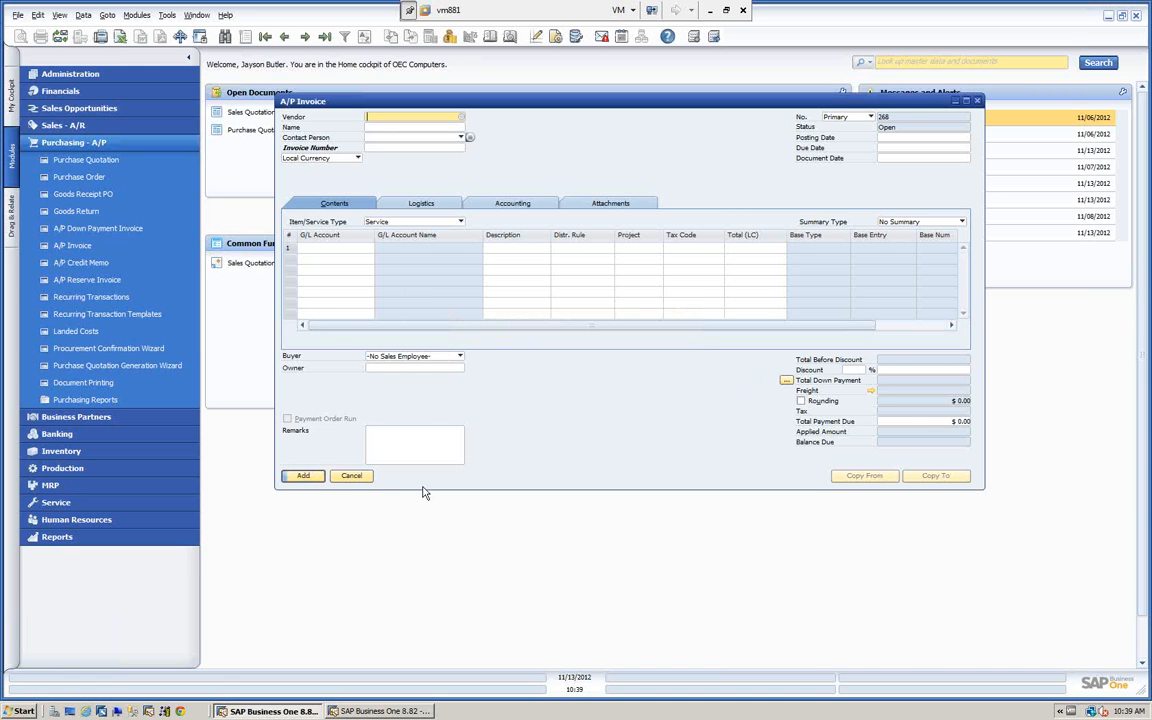
left_click(352, 477)
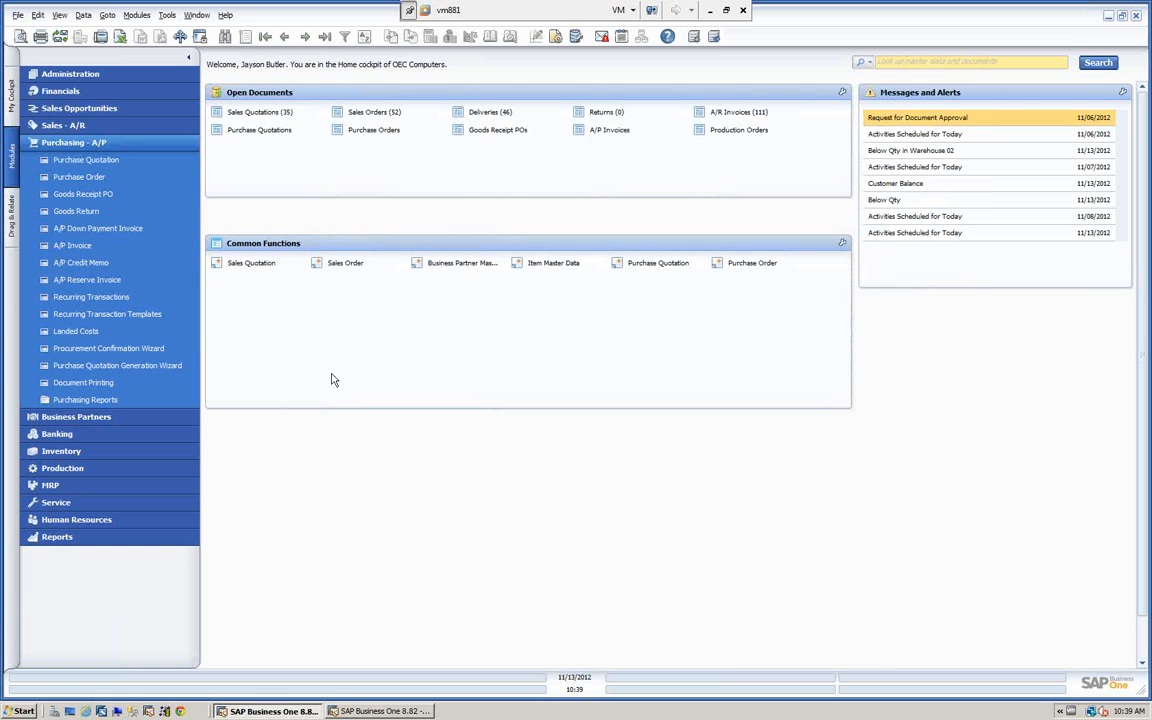
Collapse Purchasing - A/P and hide the Service and Human Resources modules through the main menu's form settings.
left_click(109, 143)
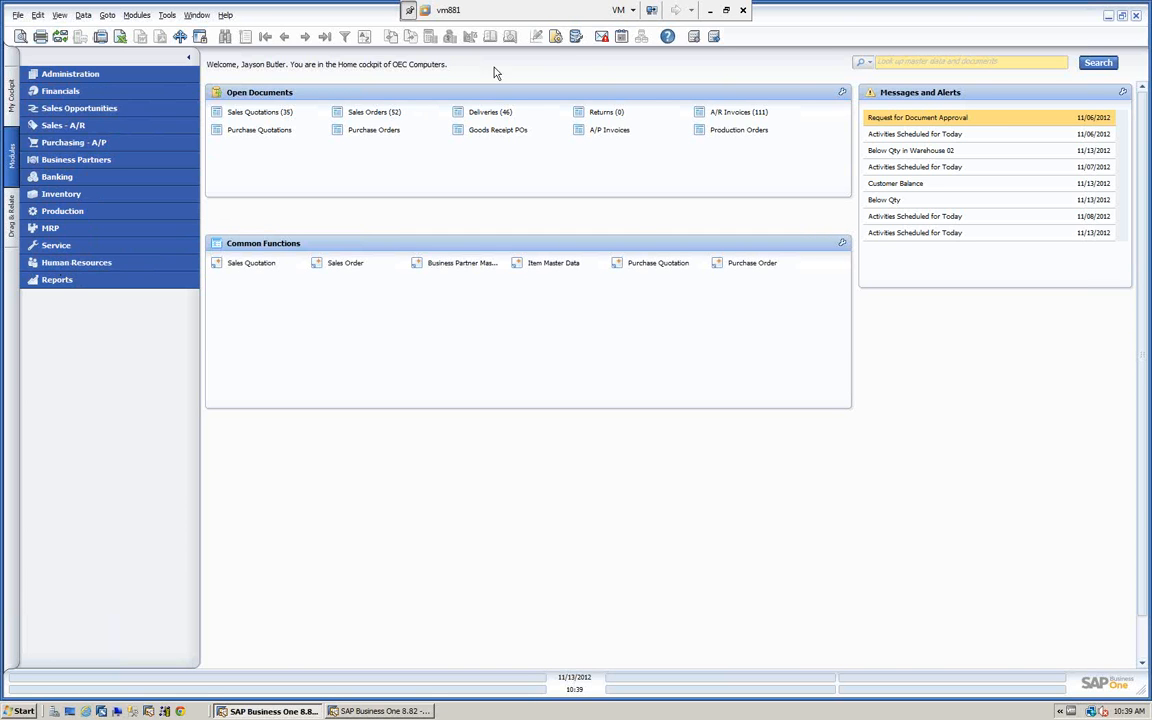
left_click(555, 37)
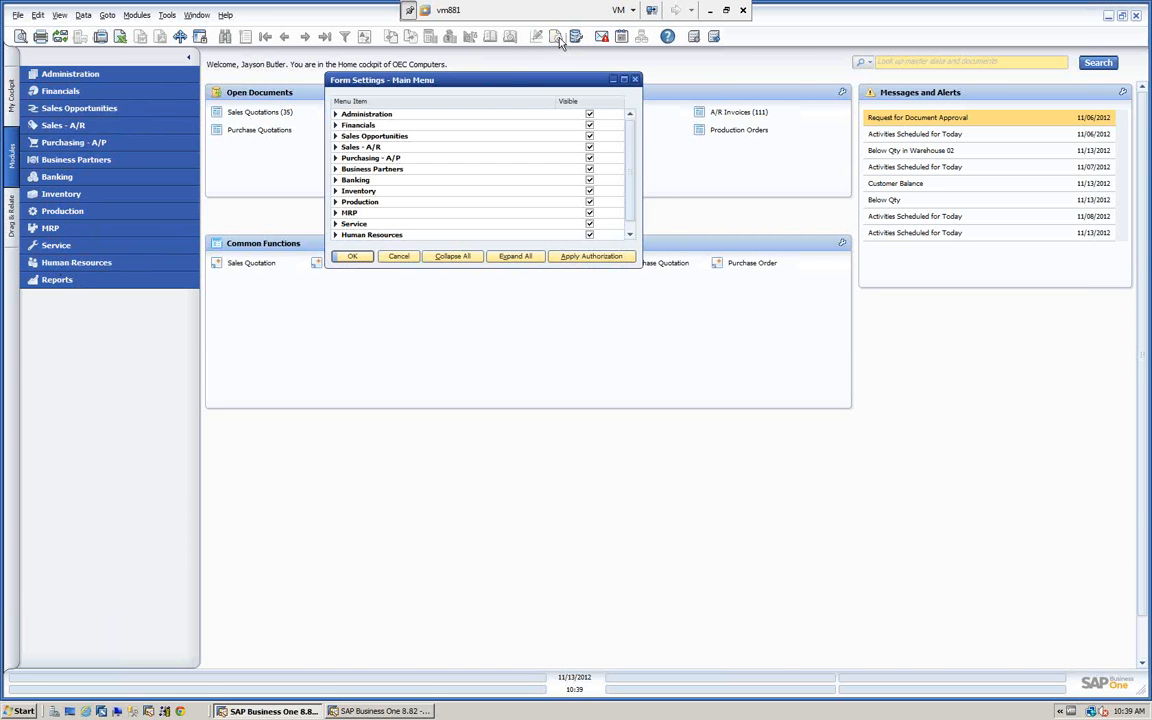
left_click_drag(515, 83, 566, 97)
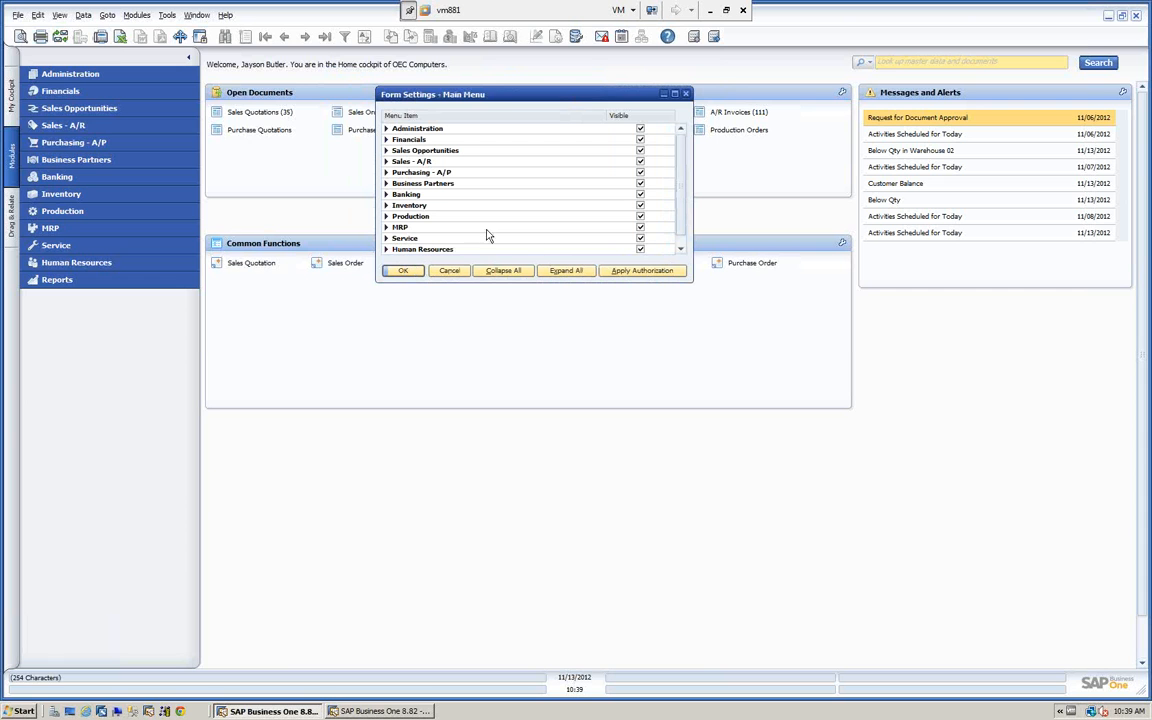
left_click(640, 249)
left_click(410, 272)
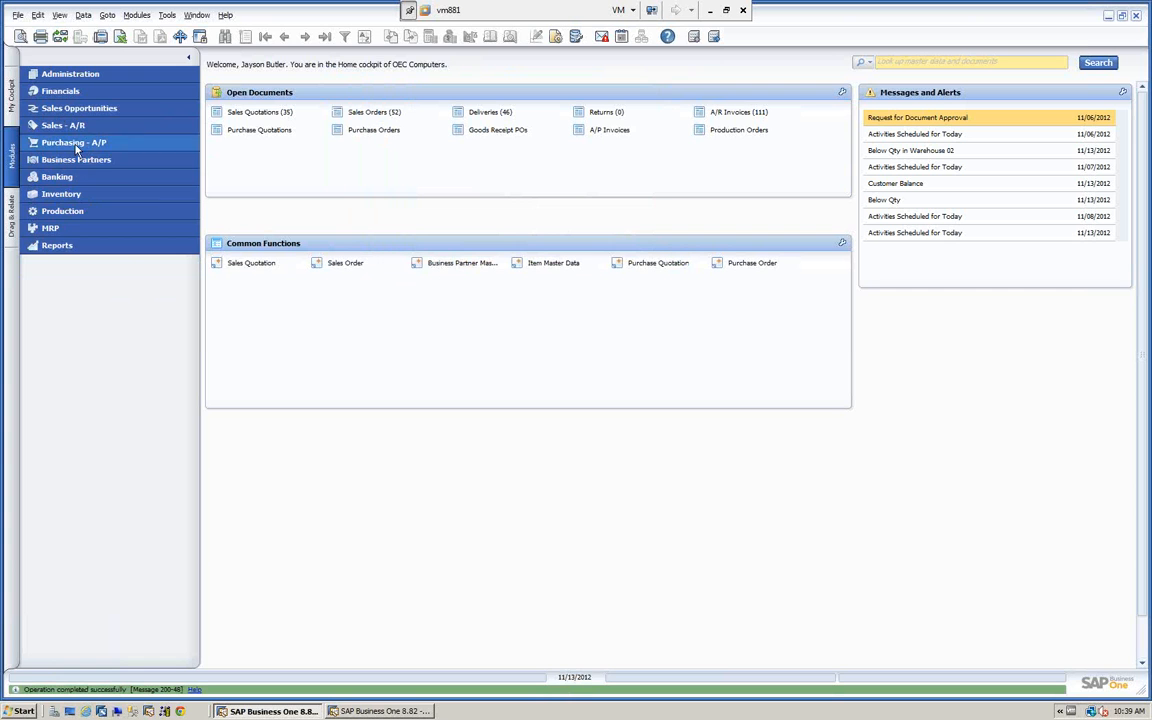
Check the Service entries in the Modules list of the menu bar.
left_click(138, 15)
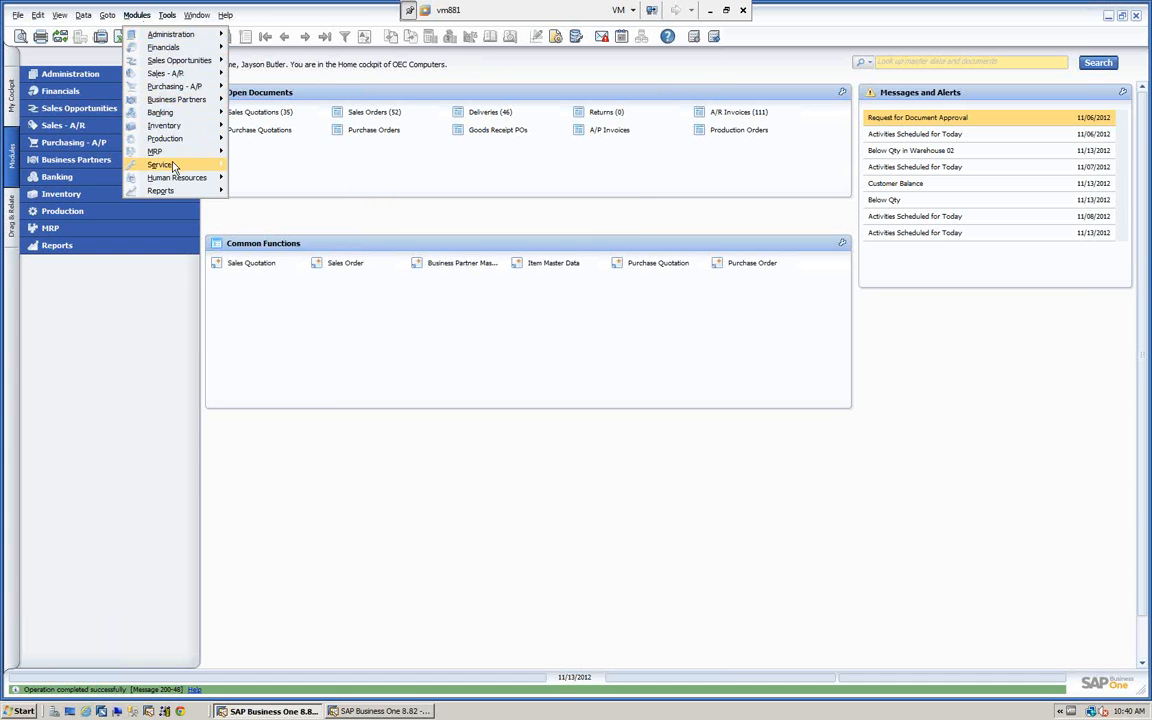
mouse_move(162, 164)
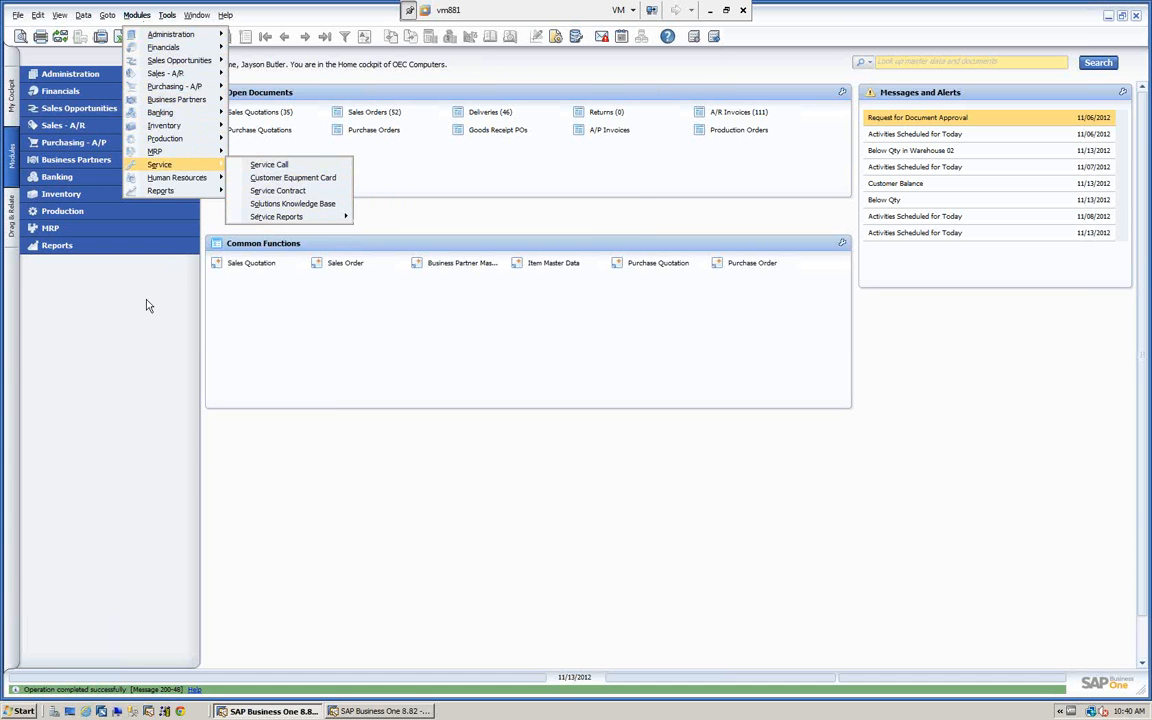
left_click(135, 275)
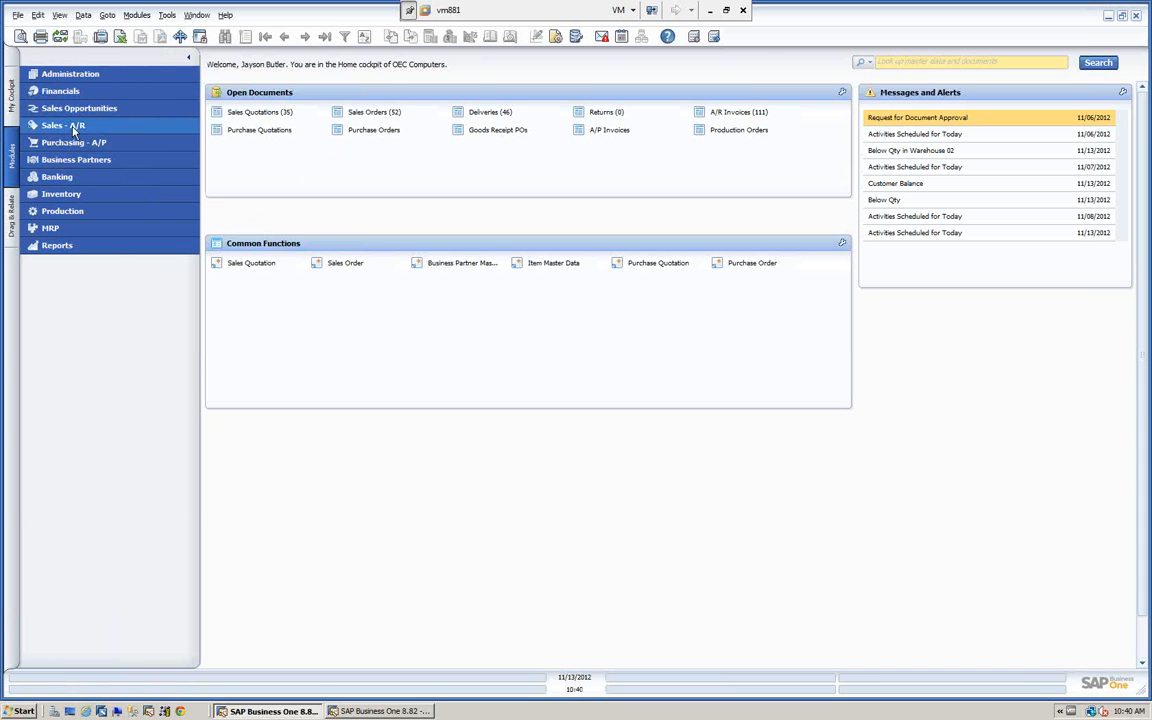
Hide A/R Reserve Invoice and Document Generation Wizard under Sales - A/R through the main menu's form settings.
left_click(65, 126)
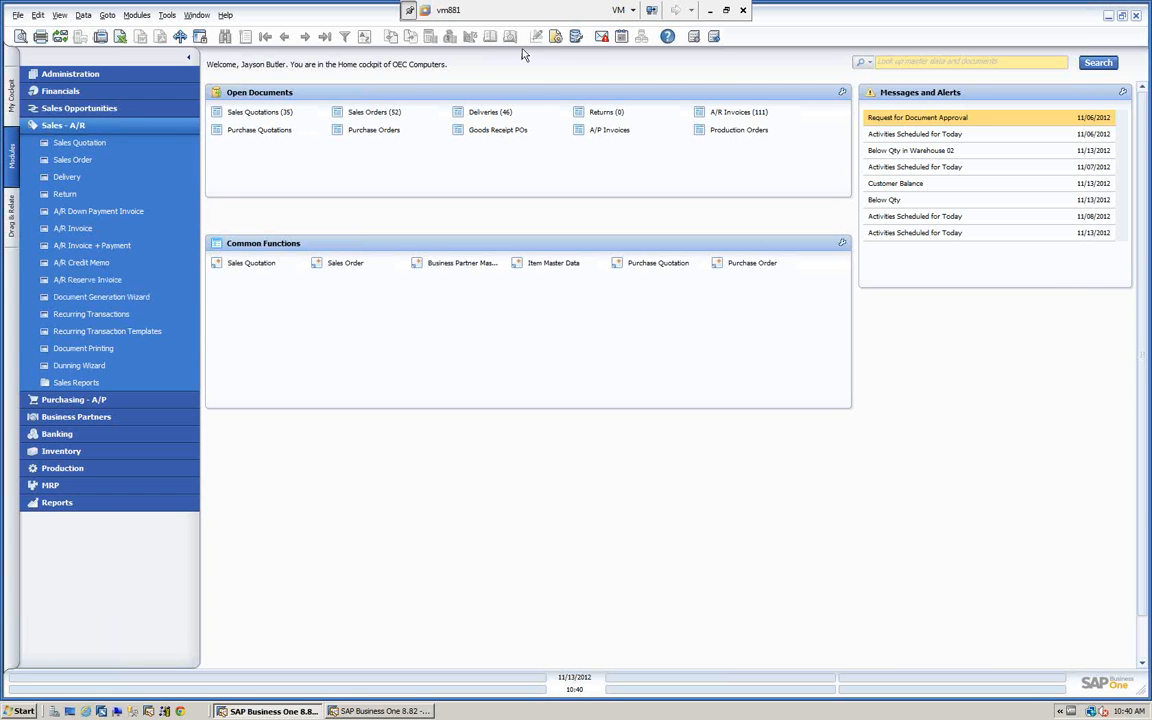
left_click(557, 38)
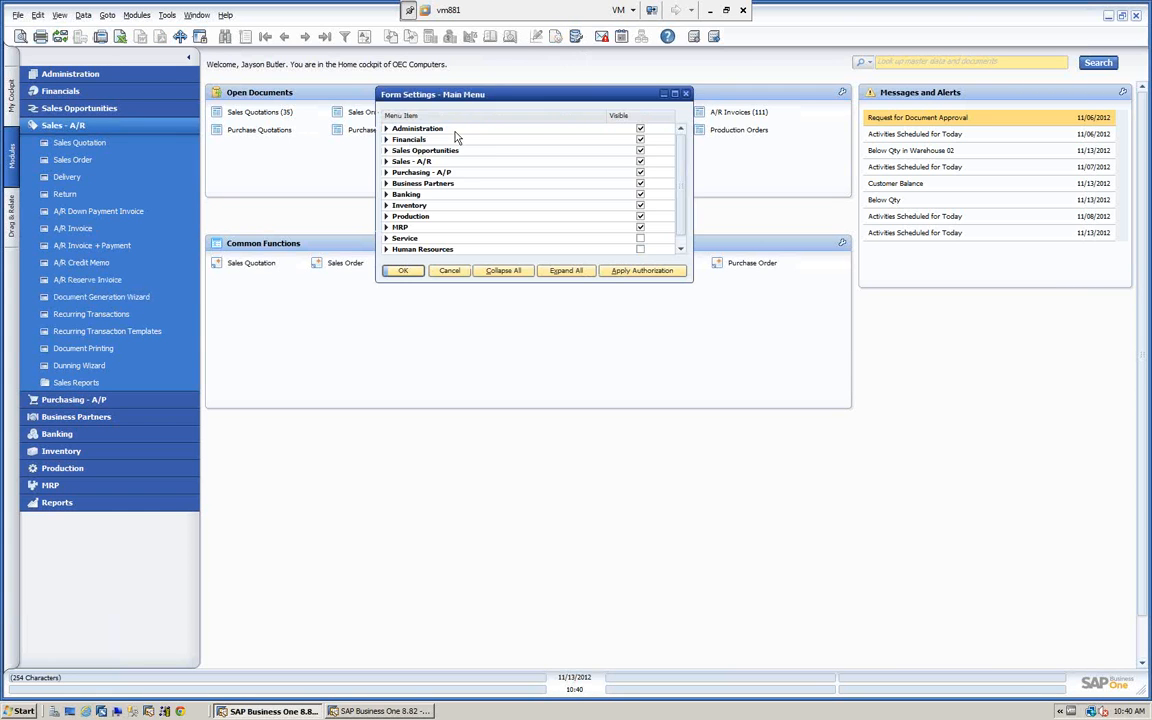
left_click(386, 161)
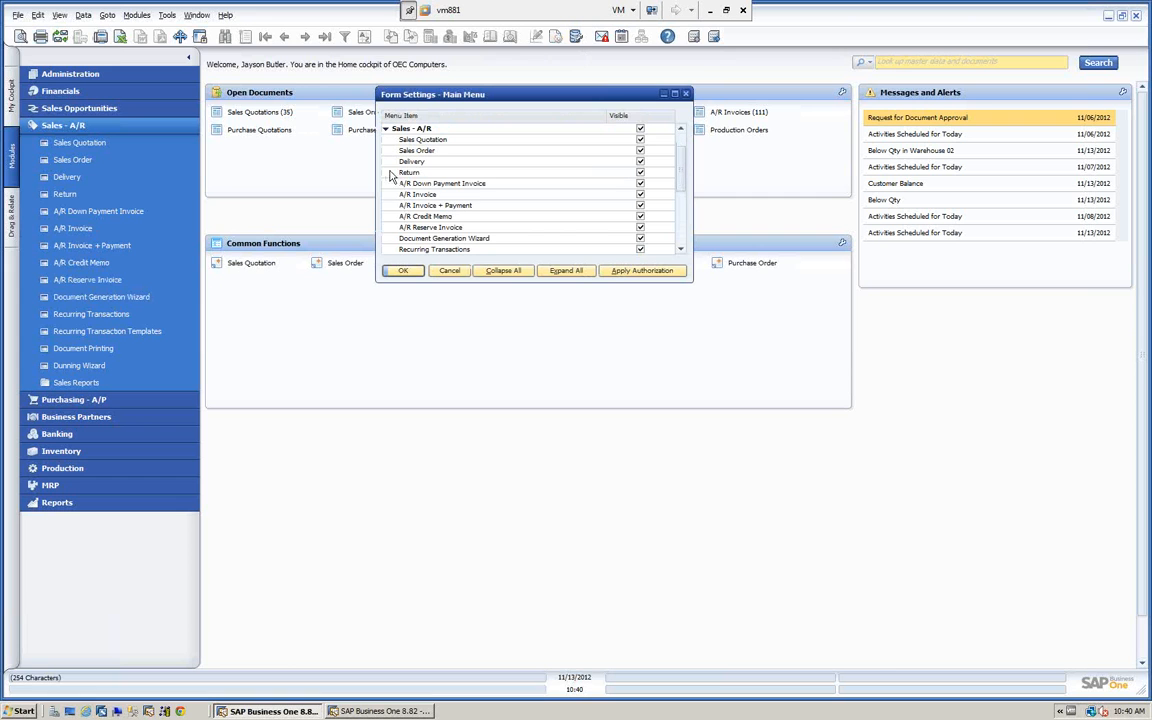
left_click(640, 228)
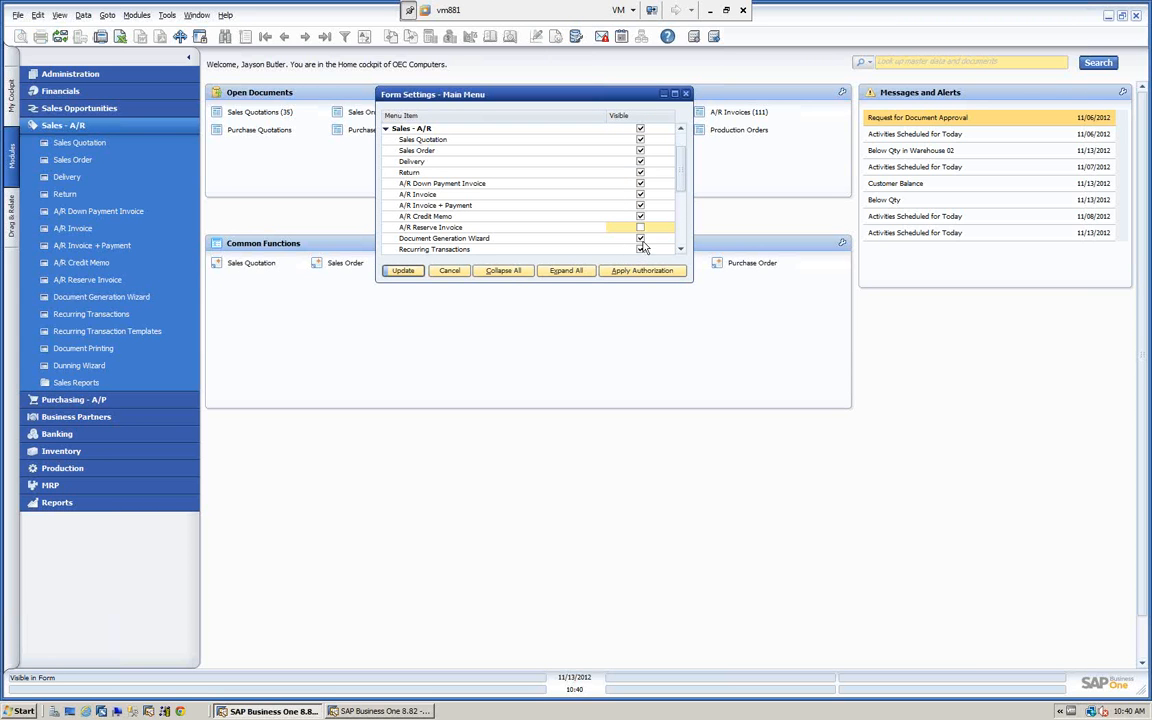
left_click(640, 239)
left_click(403, 271)
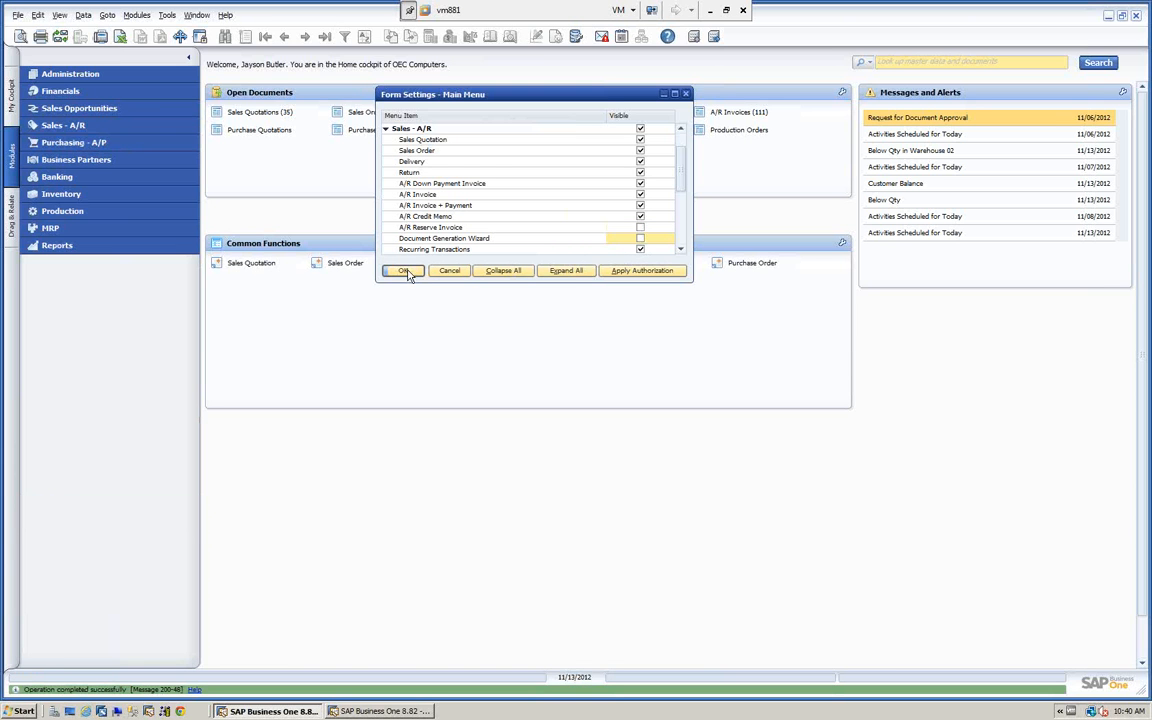
left_click(403, 271)
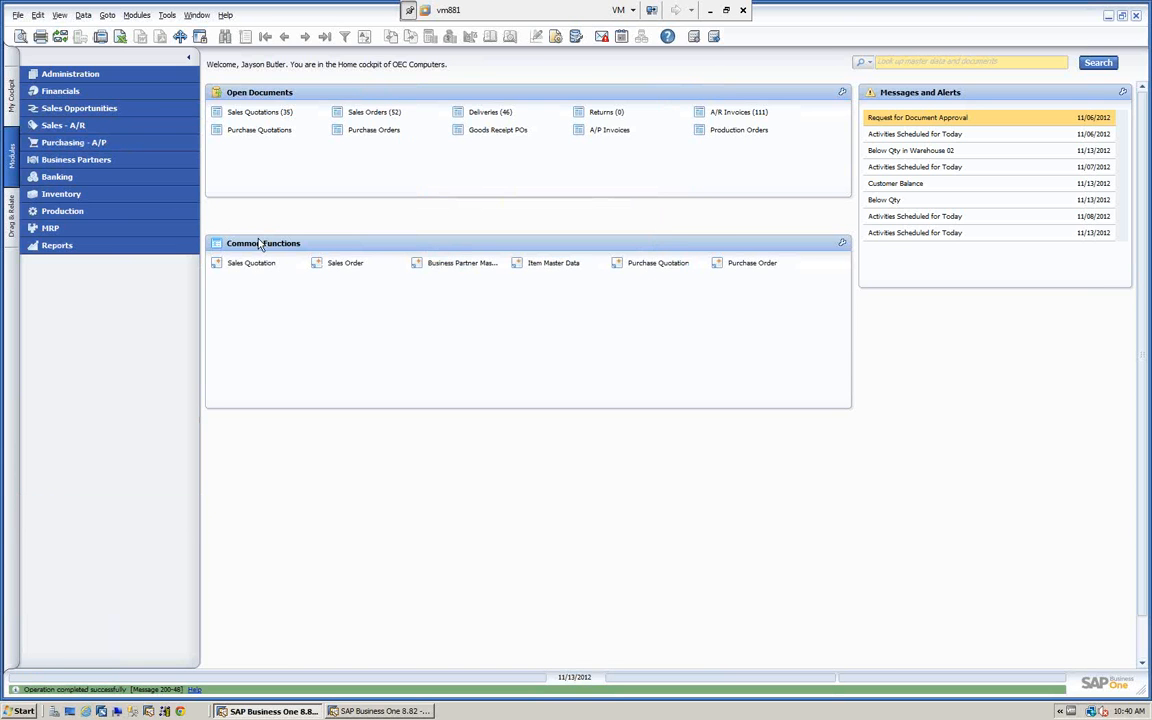
Compare the Sales - A/R entries in the main menu with those in the Modules list of the menu bar.
left_click(92, 125)
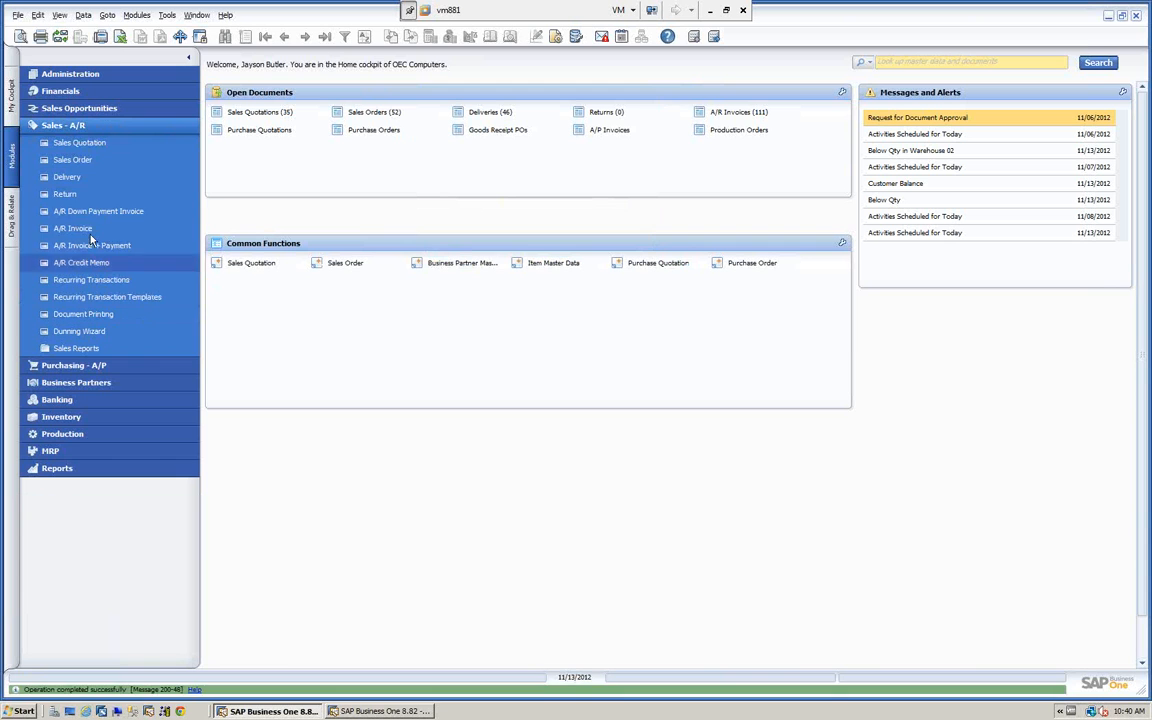
left_click(137, 15)
mouse_move(180, 76)
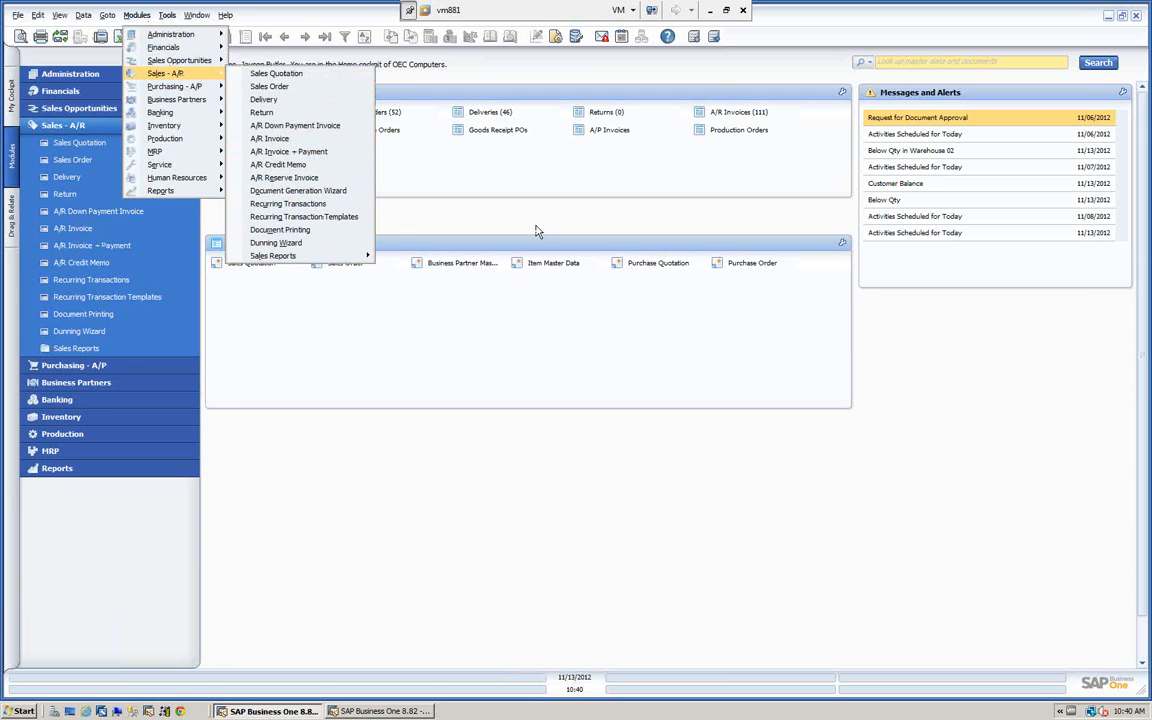
left_click(484, 206)
left_click(123, 129)
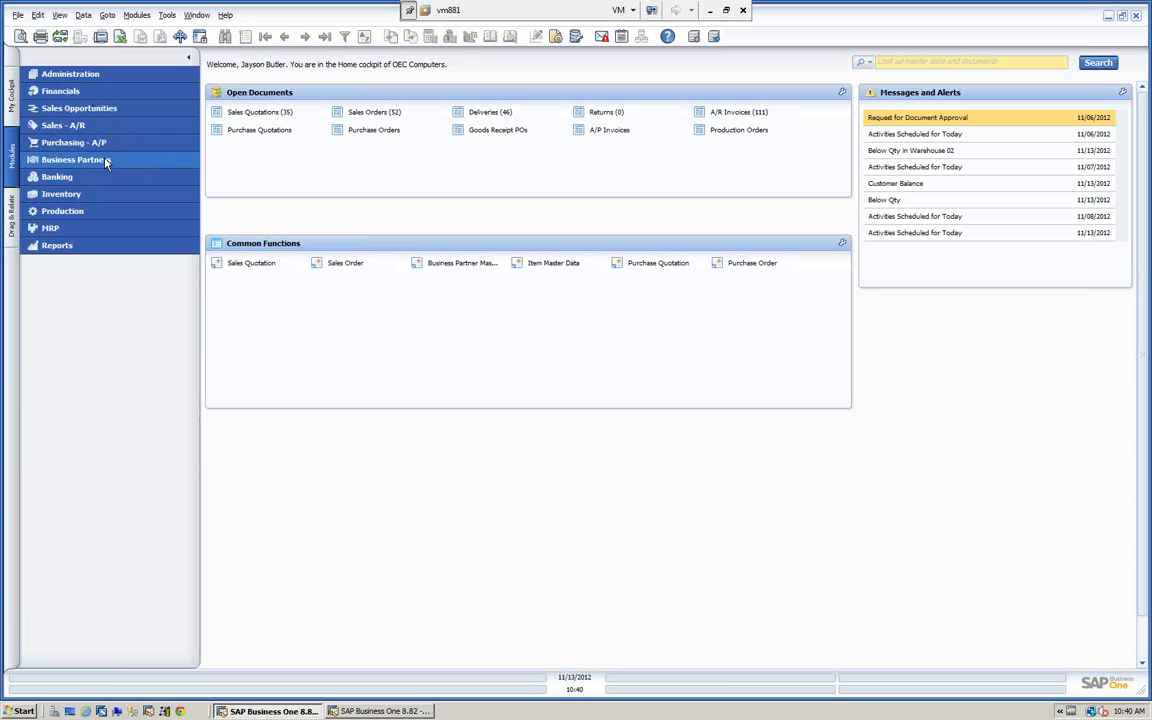
Open the Item Master Data record for item A00001 from Inventory and show its inventory data by warehouse.
left_click(68, 194)
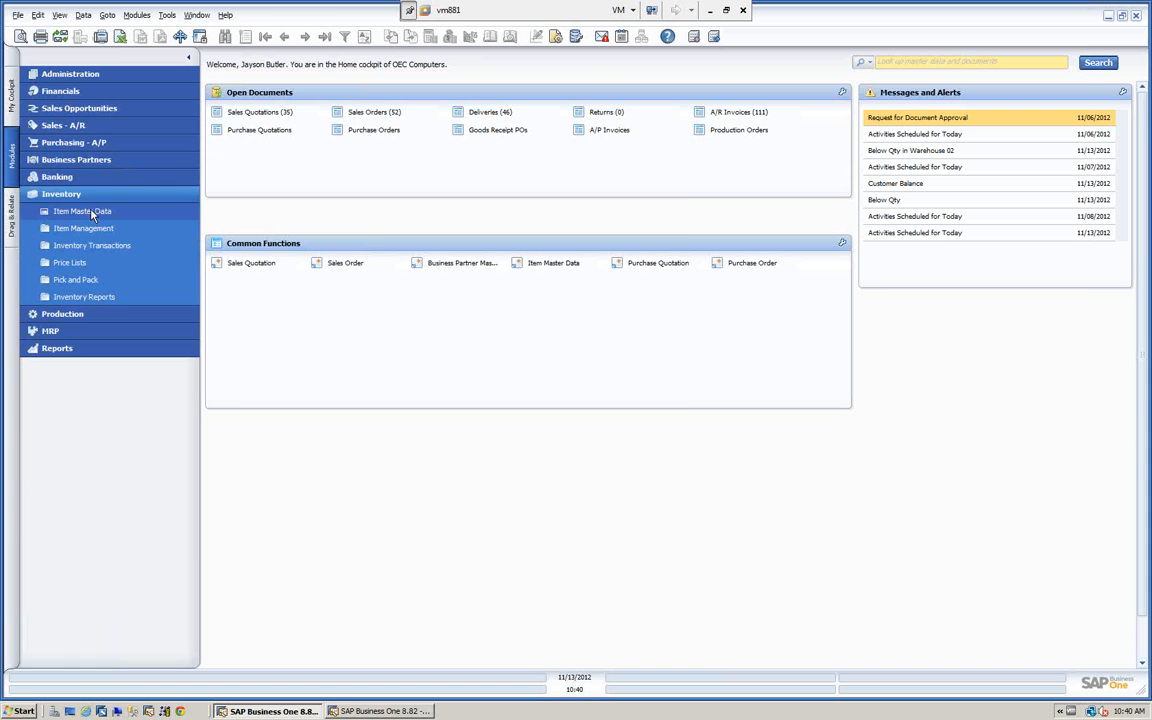
left_click(92, 215)
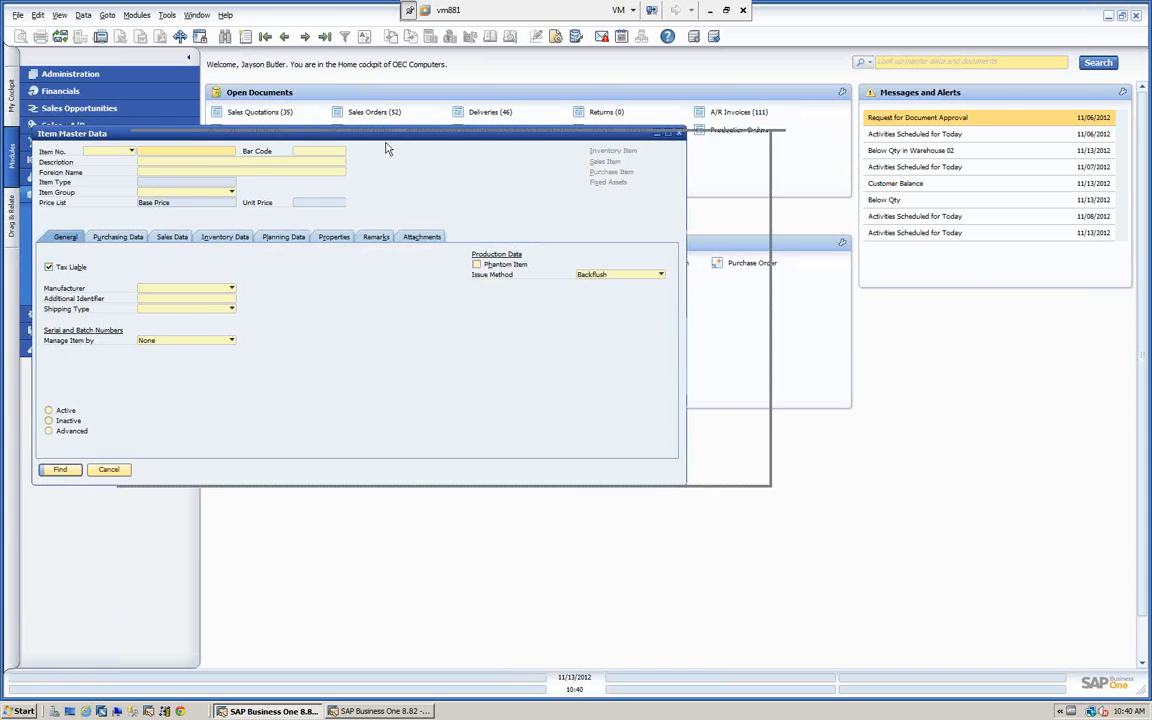
left_click_drag(388, 148, 682, 105)
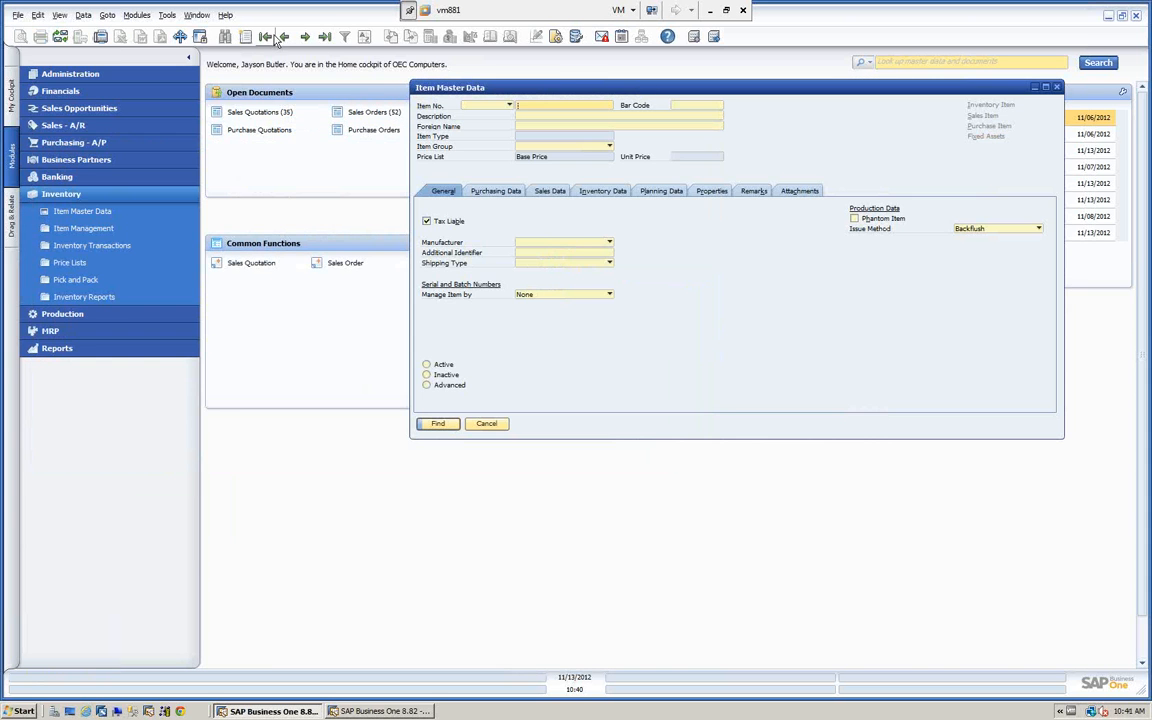
left_click(277, 38)
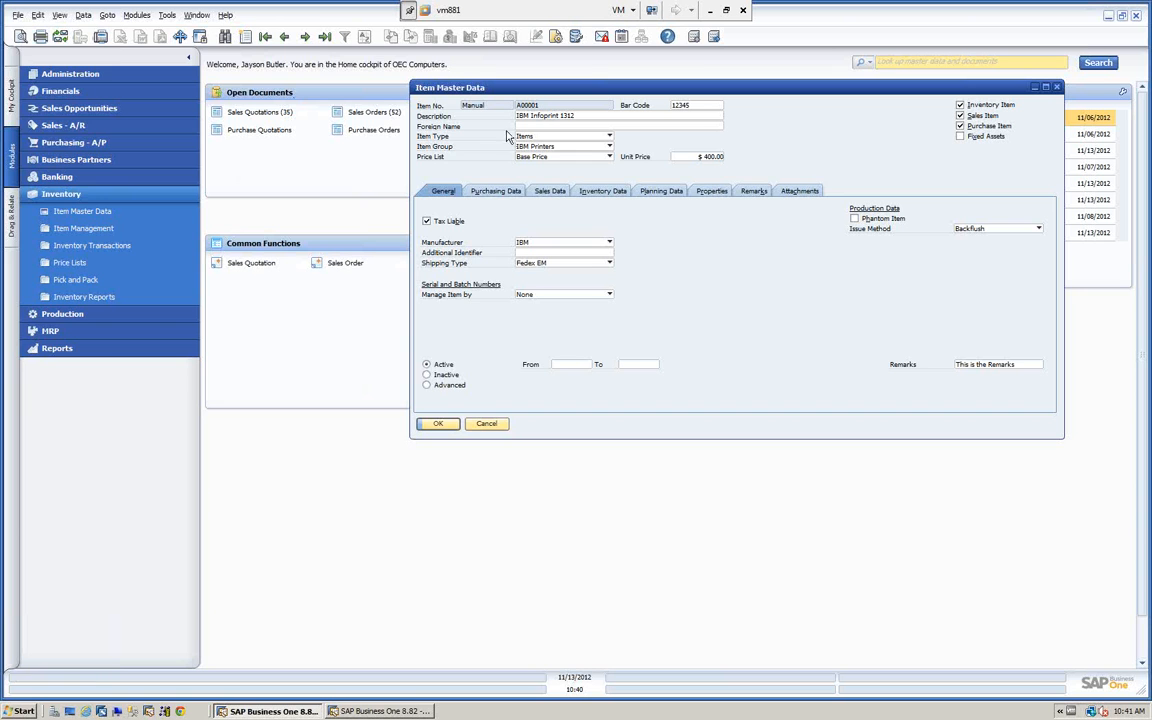
left_click(606, 191)
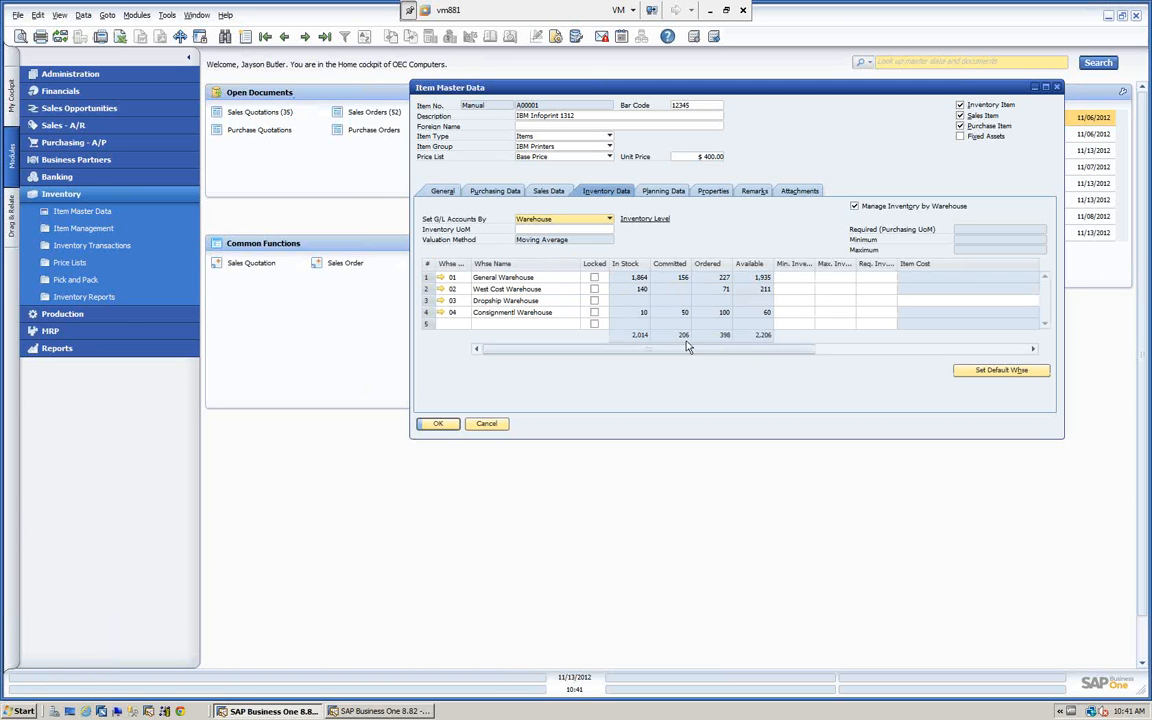
Relate the item to Sales Order with Drag & Relate, sort the orders by Status, review the open ones, and close the list.
left_click(10, 218)
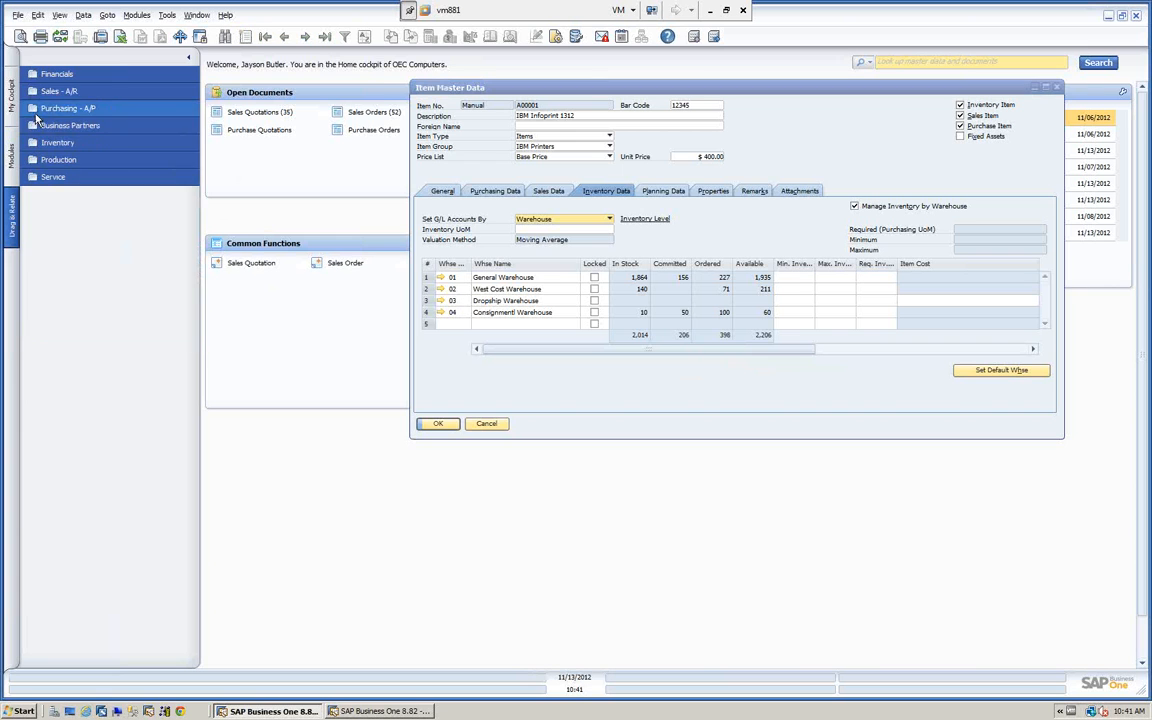
left_click(34, 92)
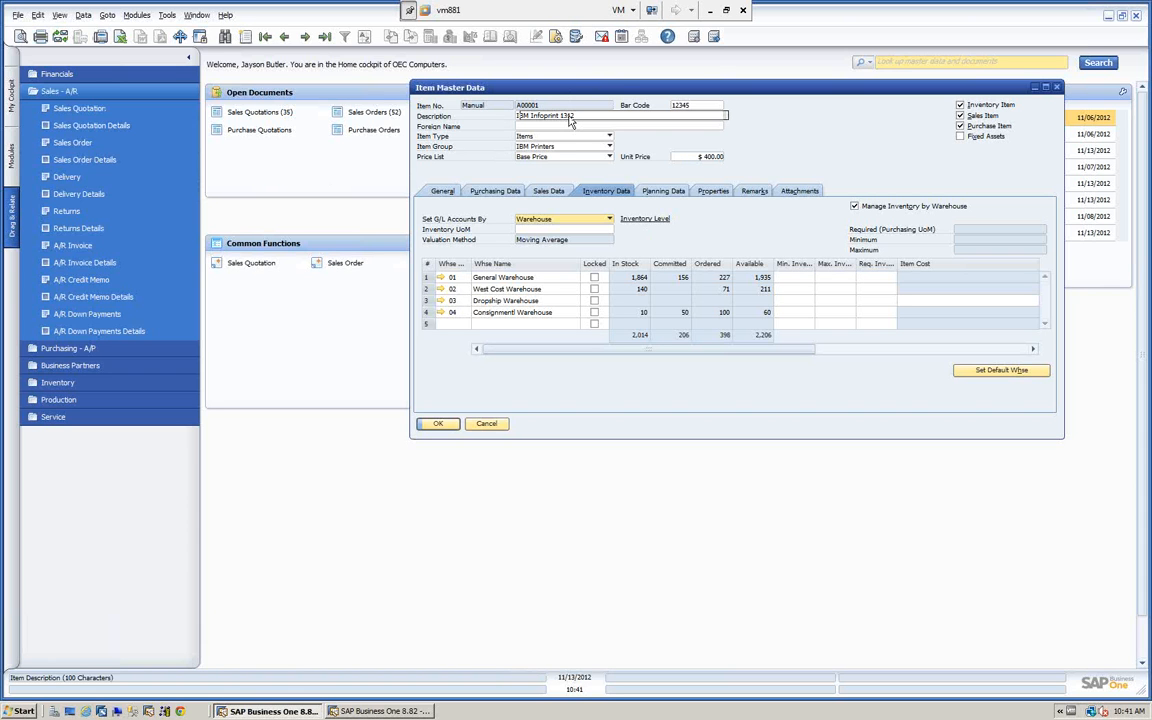
left_click_drag(558, 119, 75, 145)
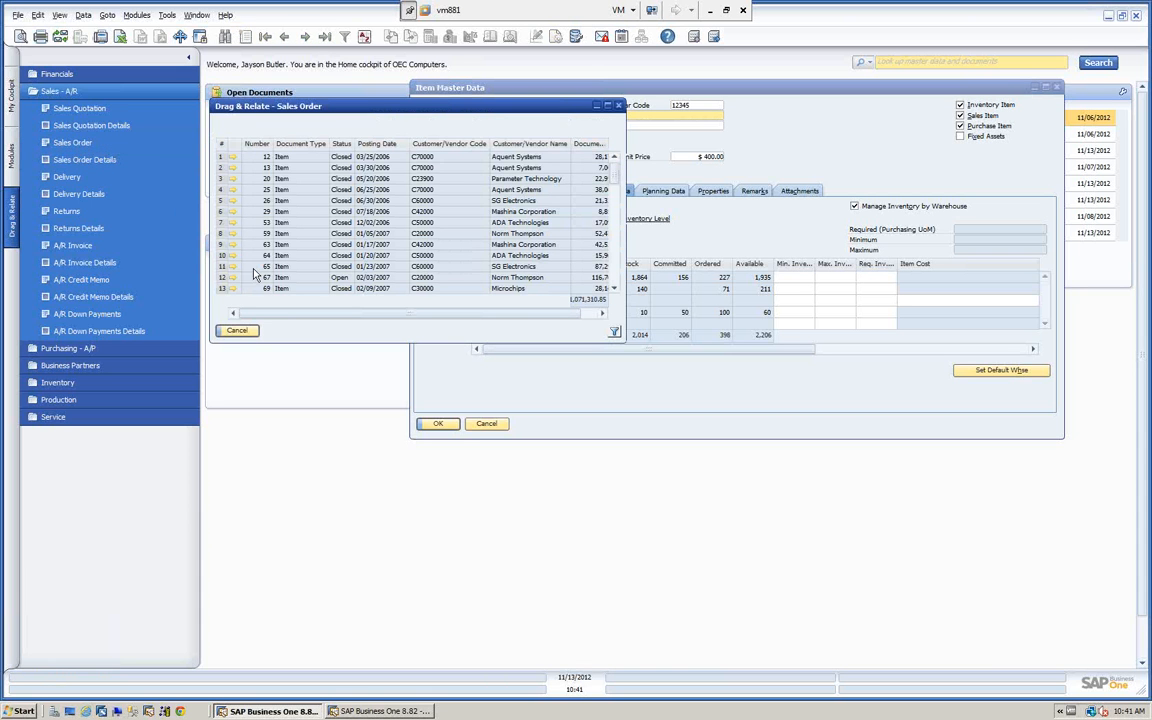
scroll(355, 160, "down", 3)
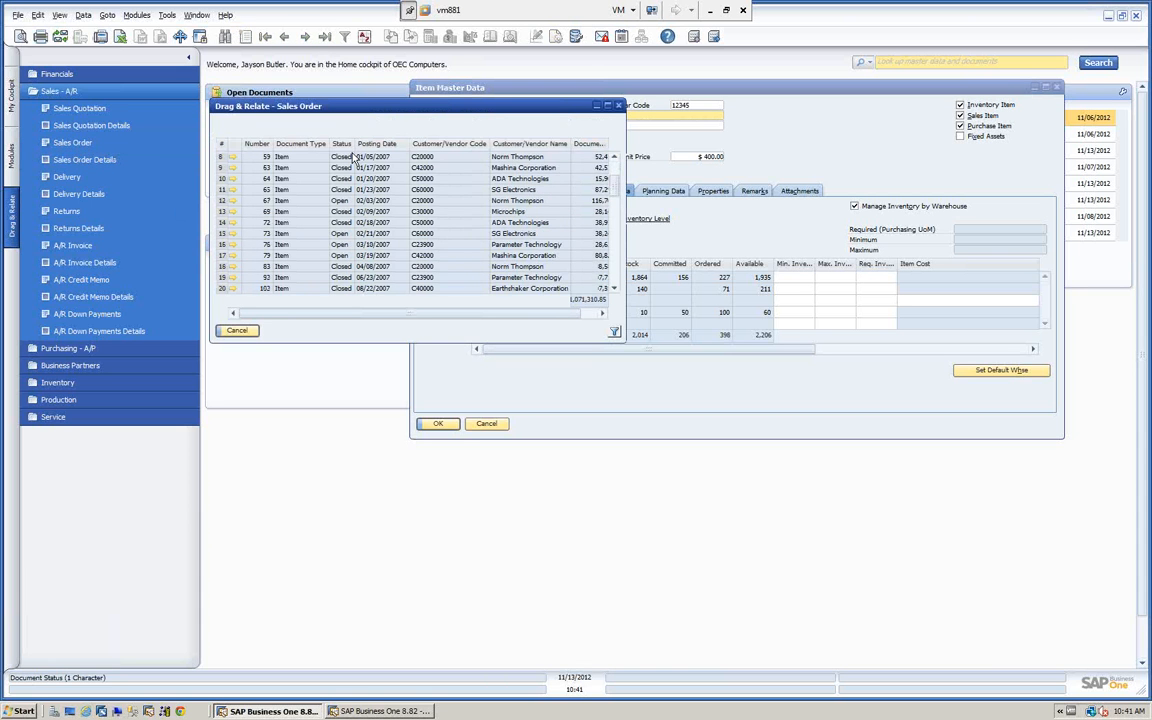
left_click(341, 143)
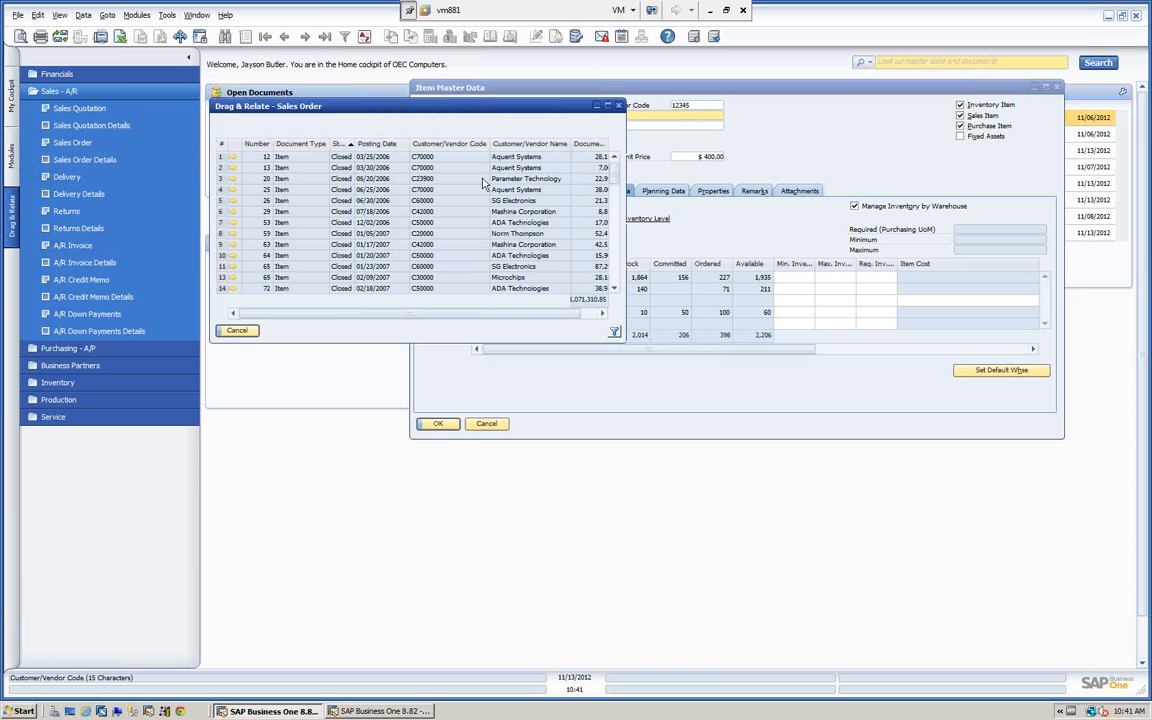
scroll(520, 170, "down", 3)
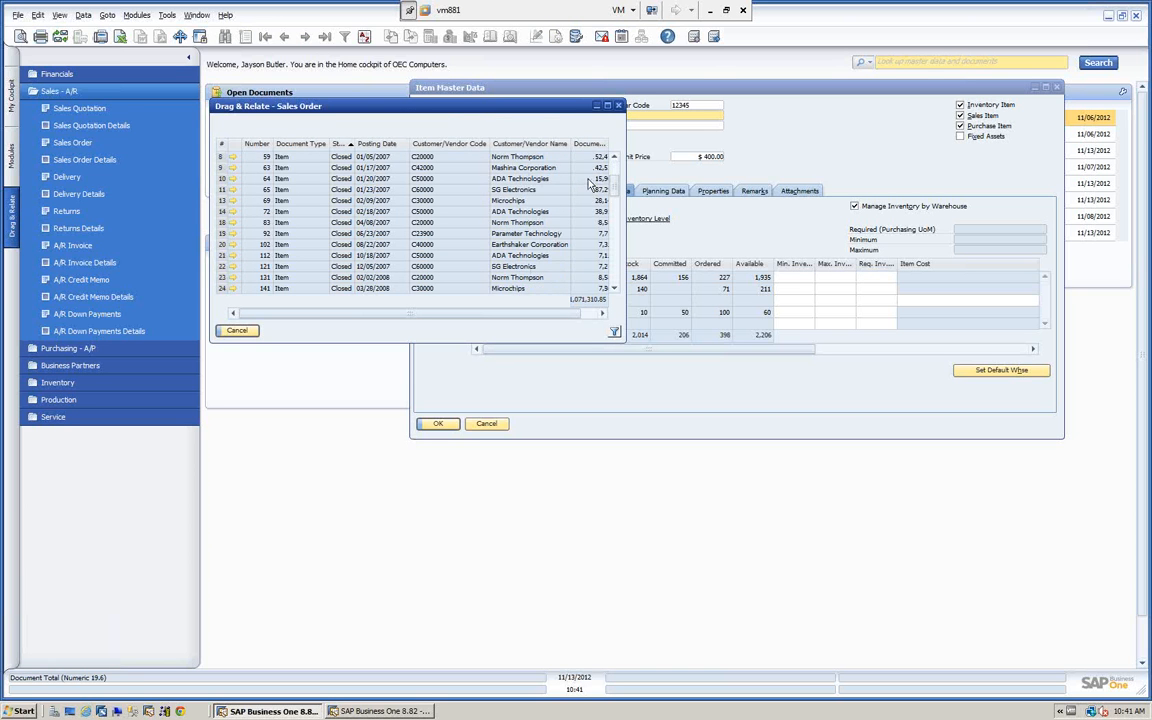
scroll(590, 183, "down", 9)
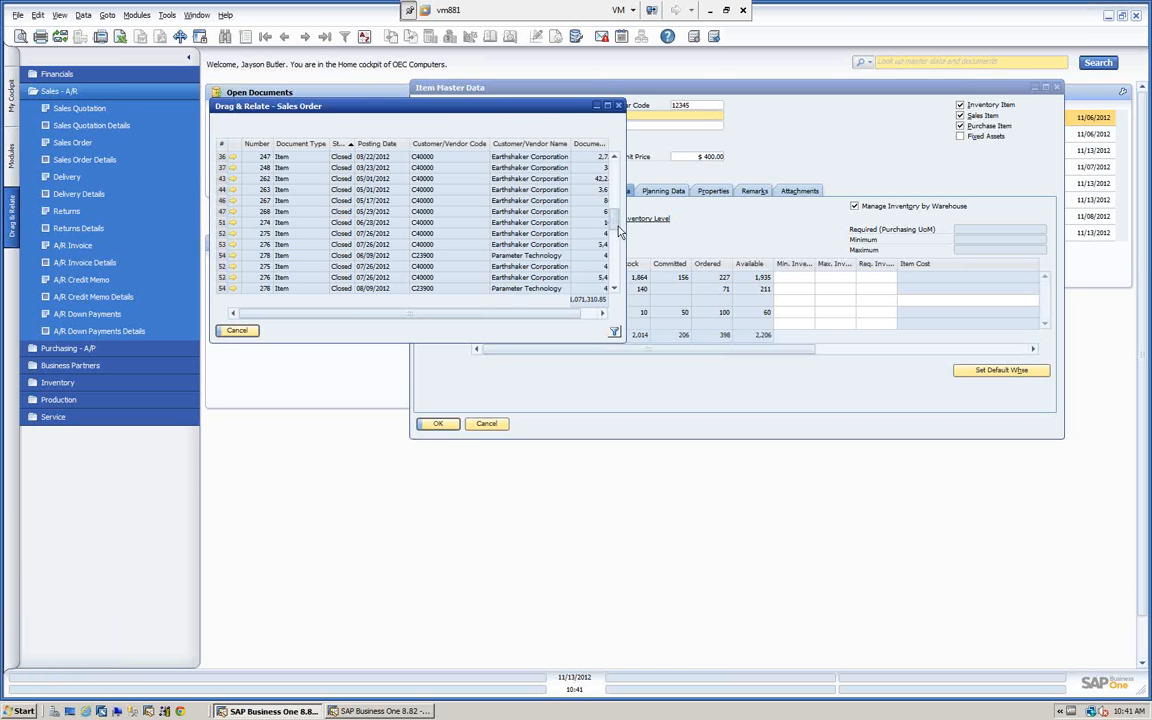
scroll(619, 232, "down", 6)
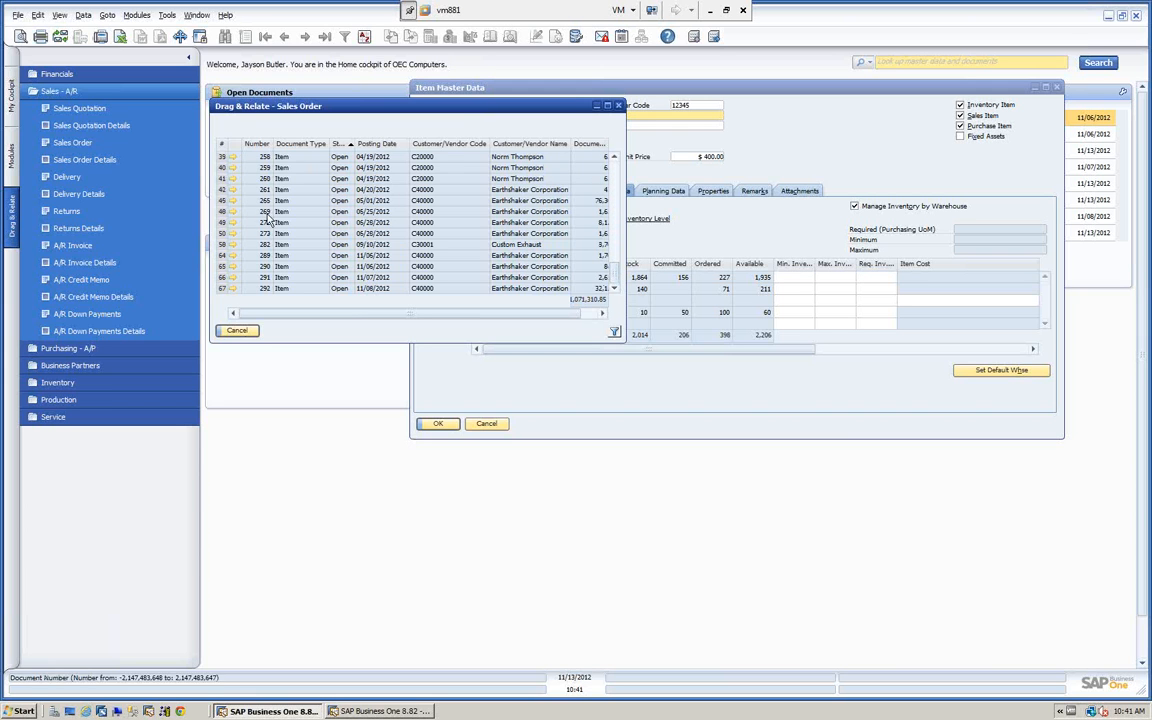
left_click(239, 334)
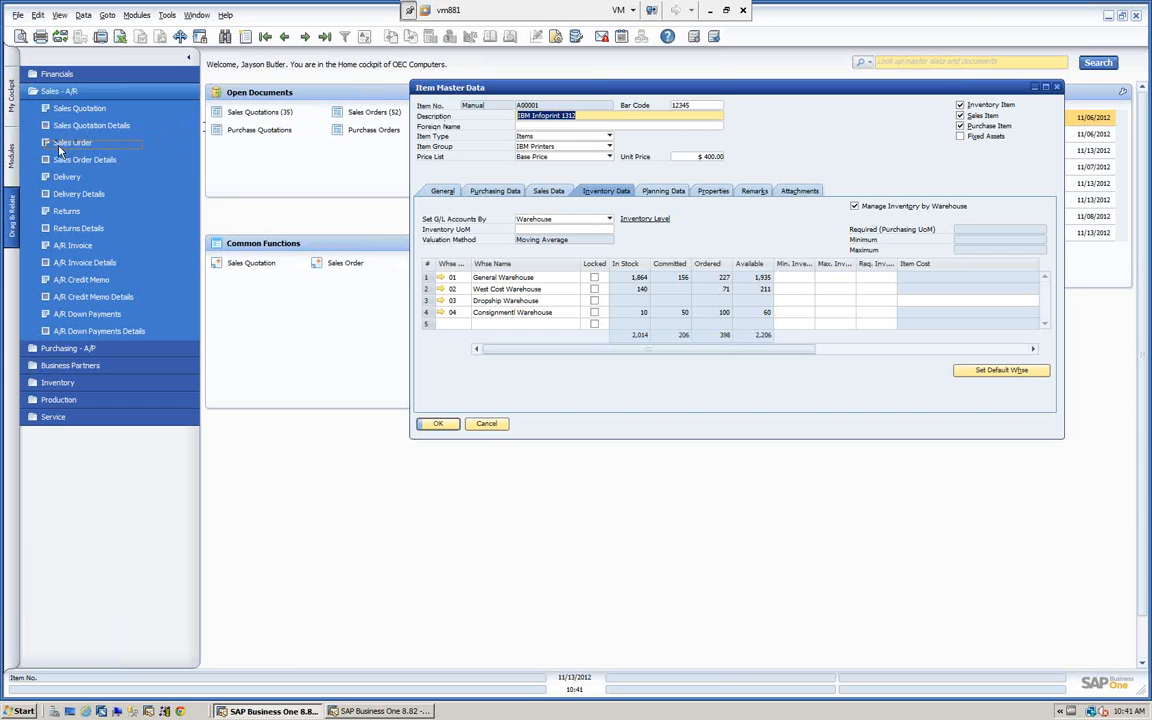
Relate item A00001 to Sales Order Details, review the order lines, and close the list.
left_click_drag(57, 165, 530, 106)
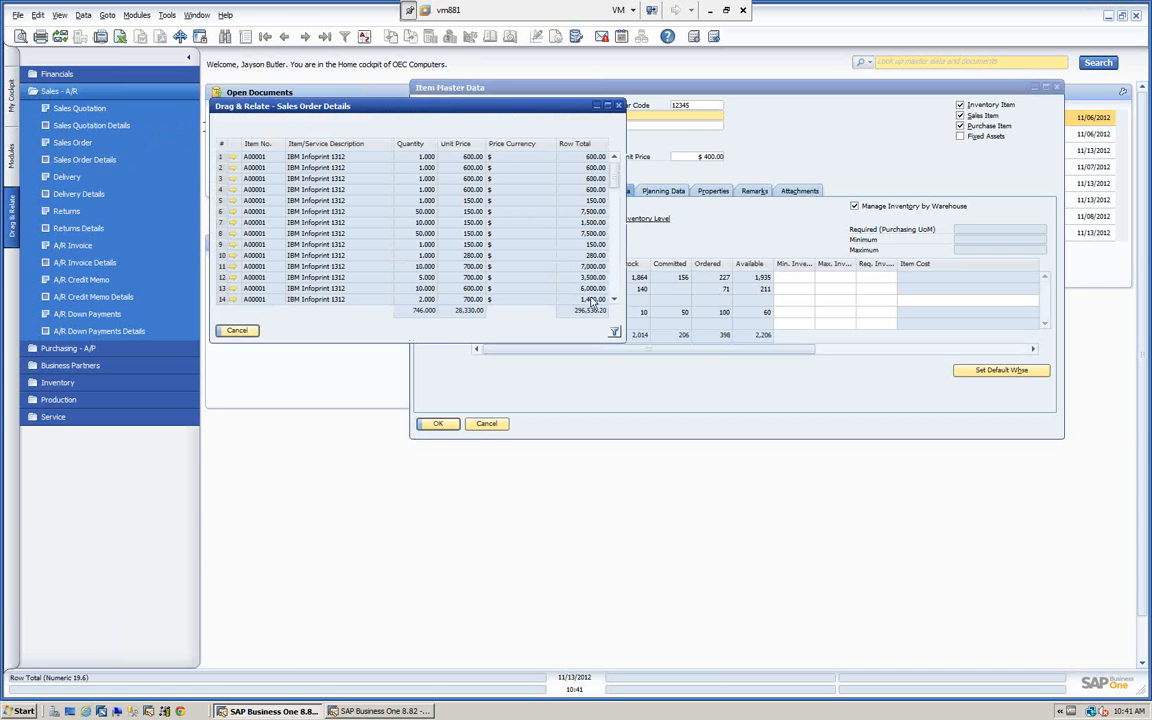
mouse_move(616, 186)
left_mouse_down()
mouse_move(614, 262)
mouse_move(614, 165)
left_mouse_up()
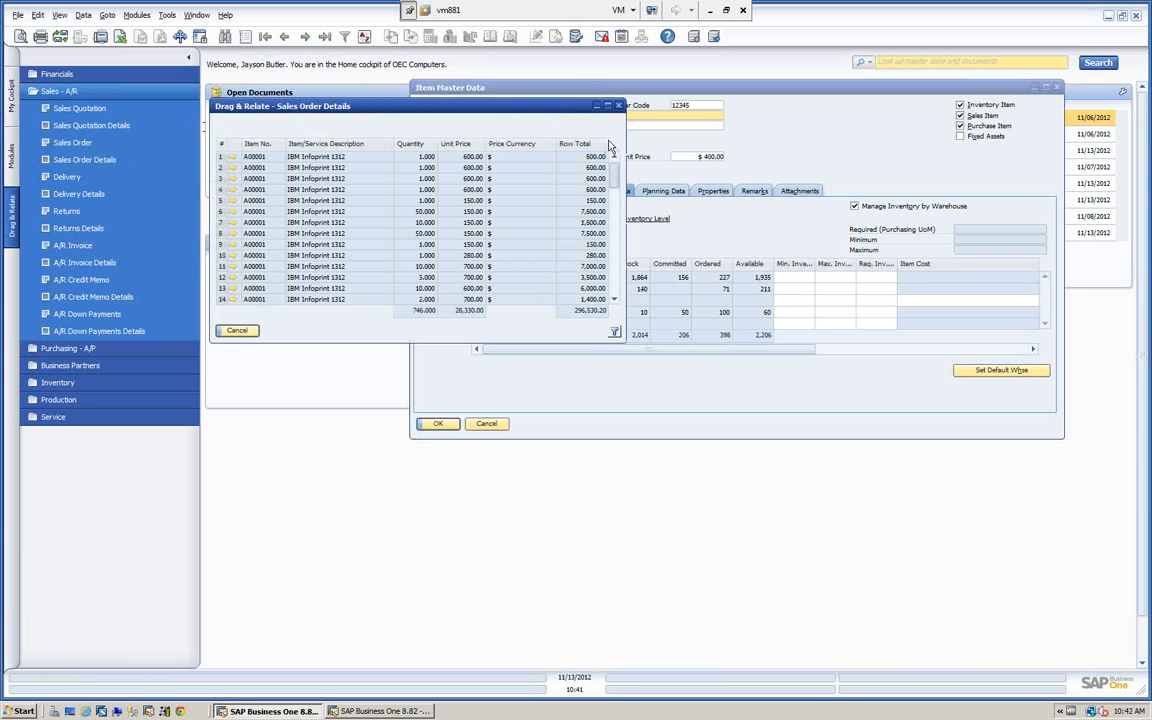
left_click(238, 330)
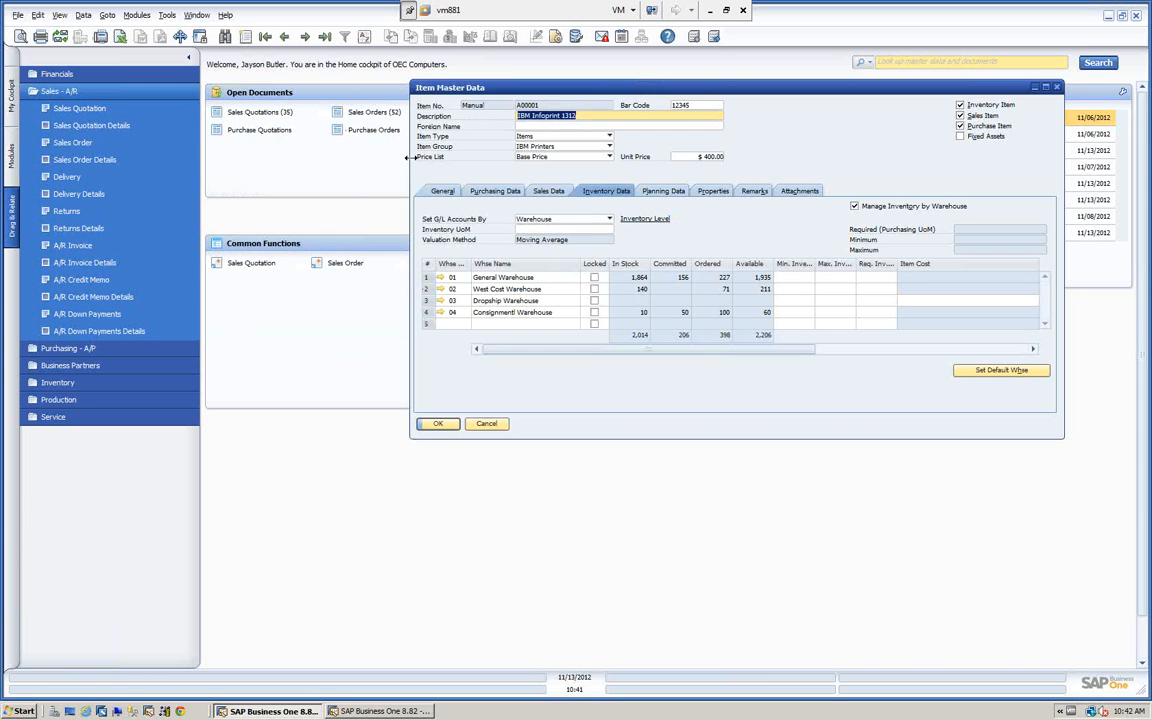
Relate item A00001 to Purchase Order Details under Purchasing - A/P, review the order lines to the end, and close the list.
left_click(113, 91)
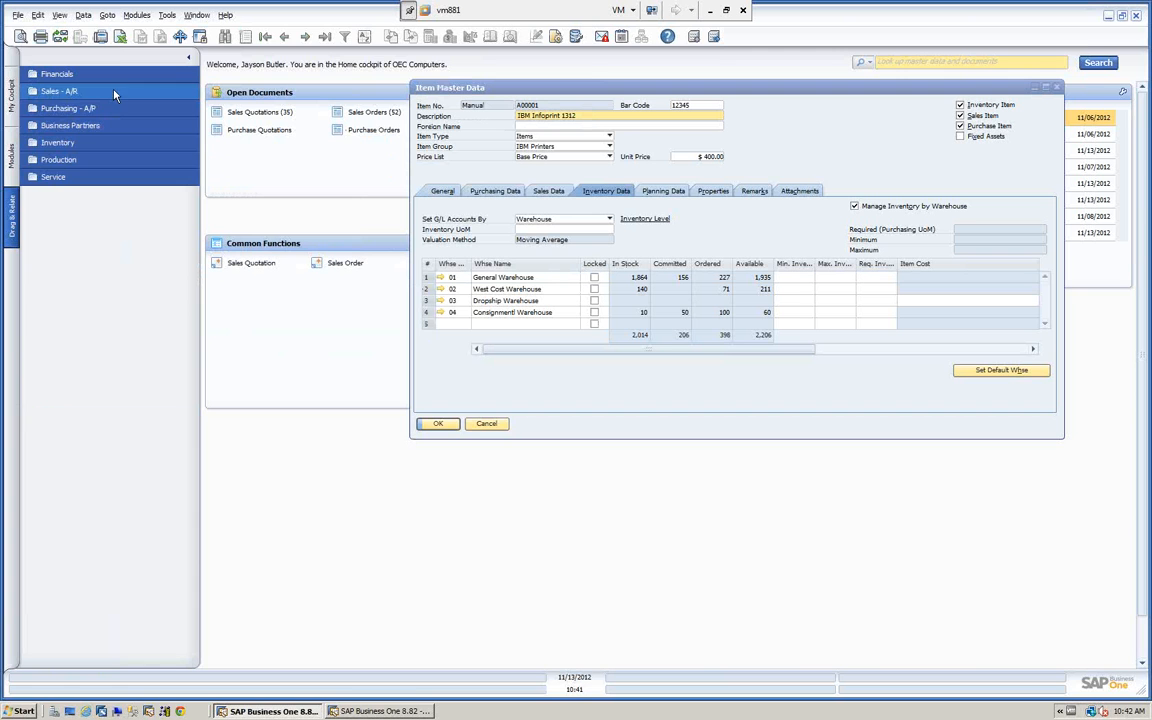
left_click(99, 110)
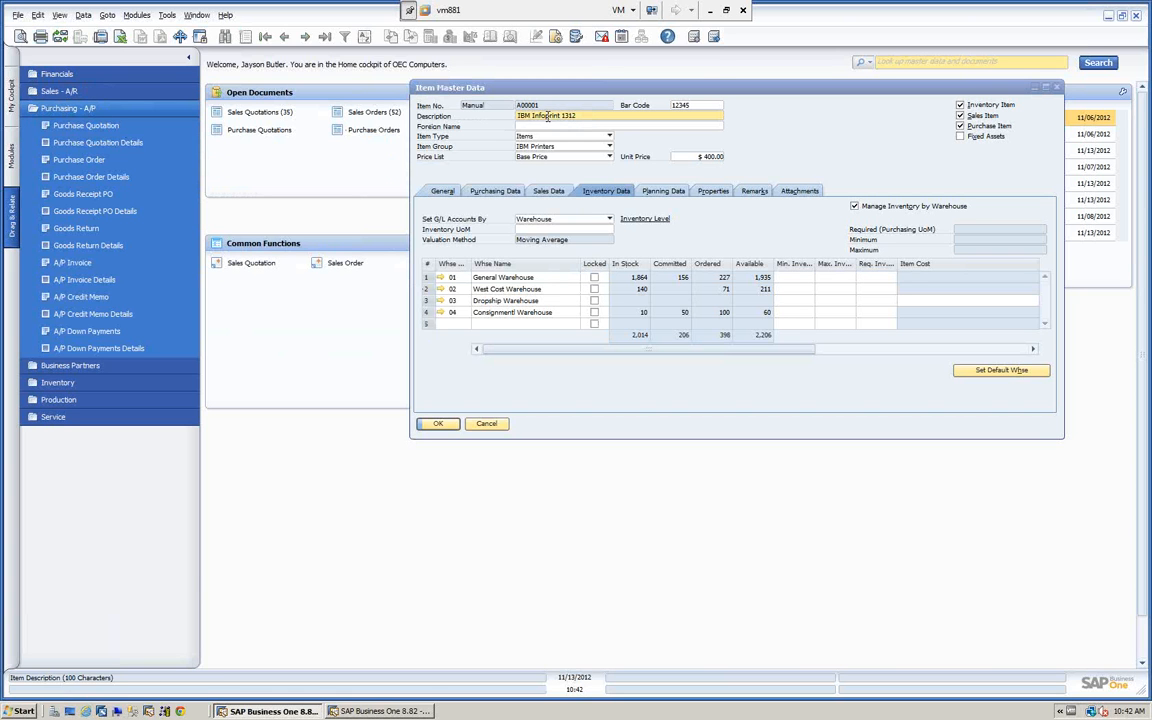
left_click_drag(527, 107, 56, 177)
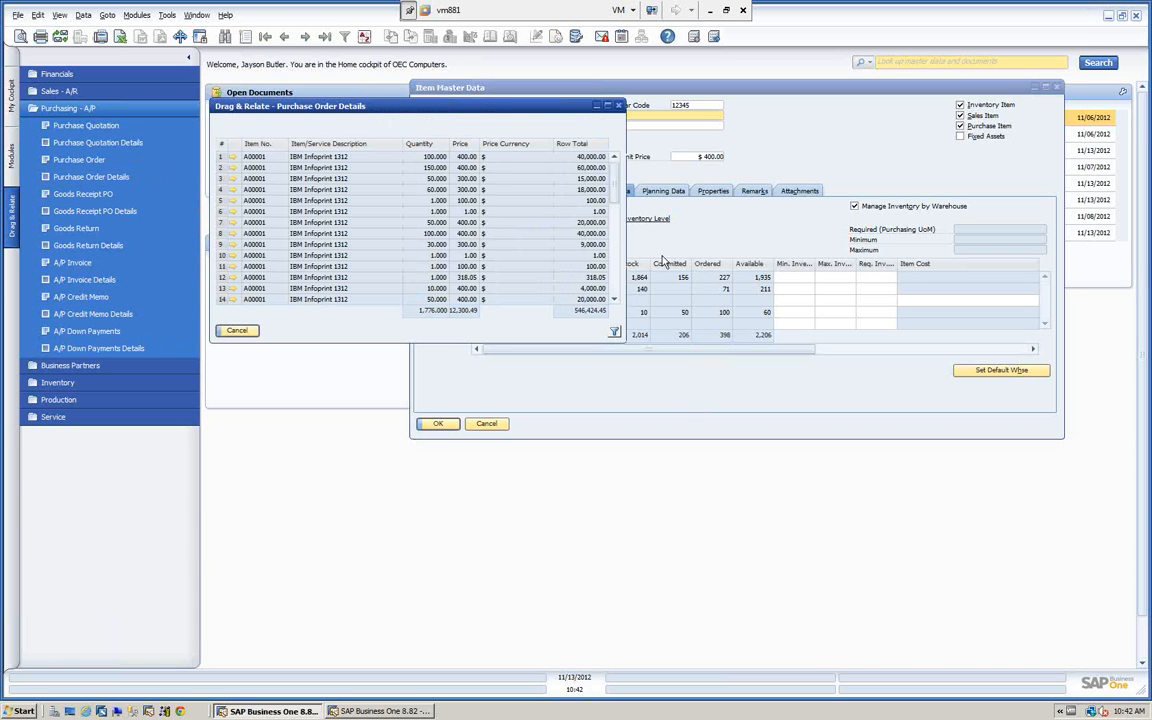
left_click_drag(618, 185, 617, 290)
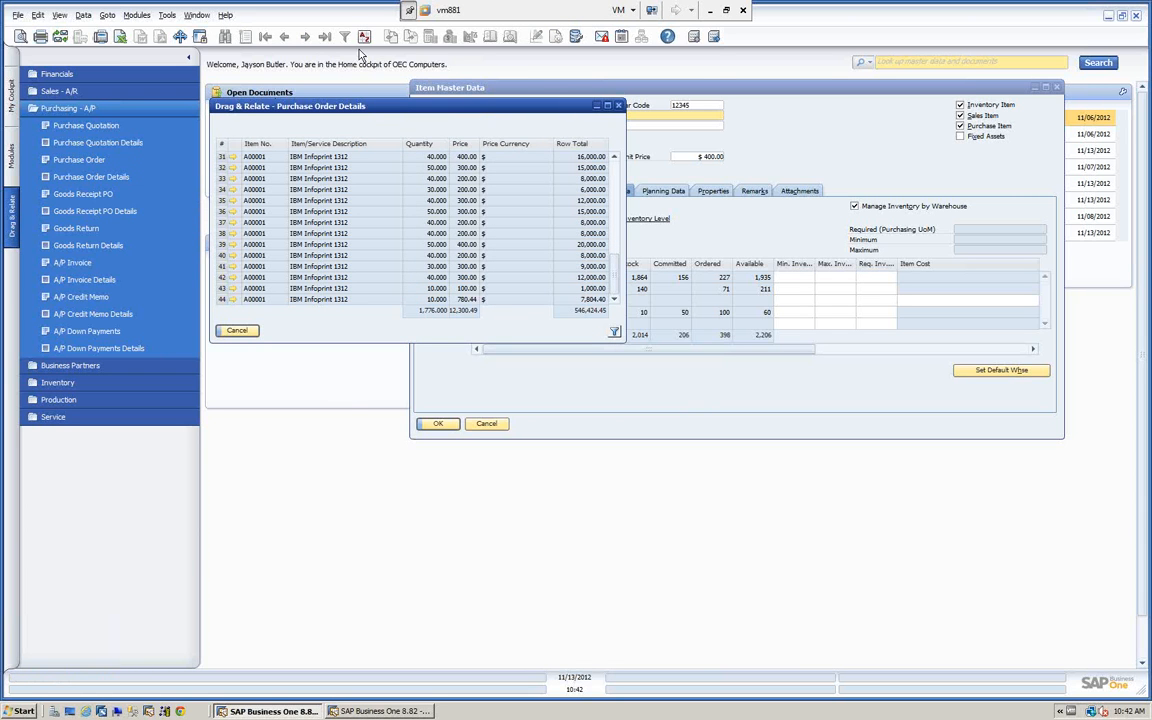
left_click(237, 331)
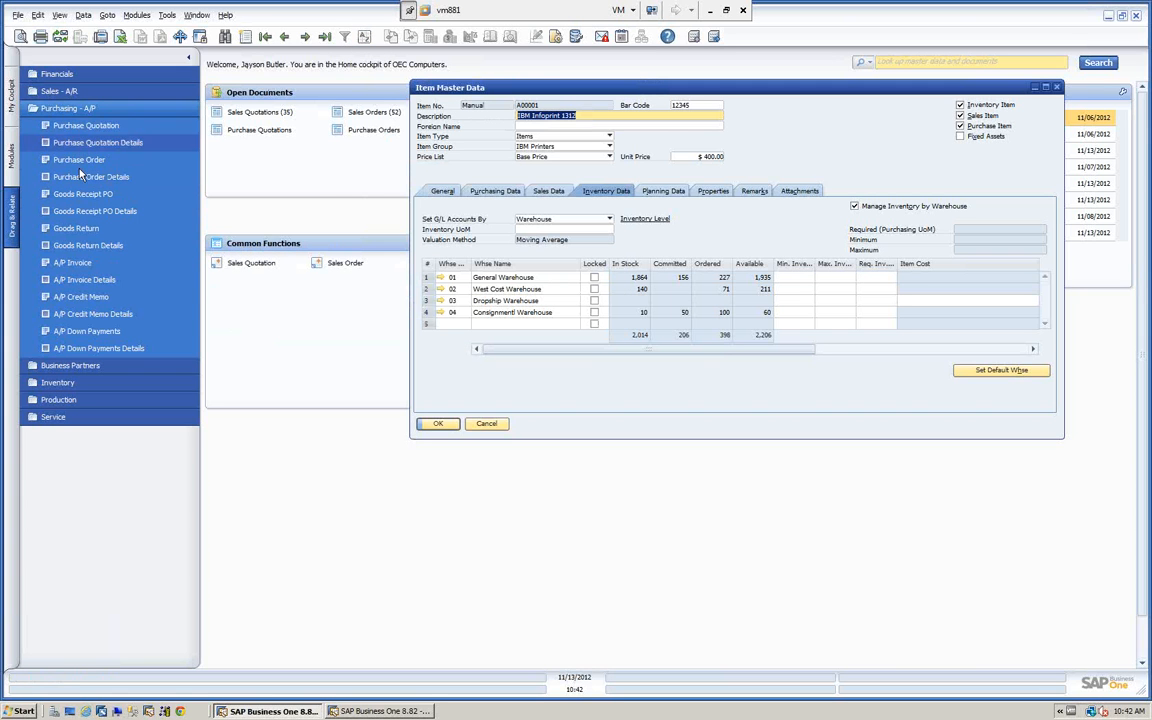
Relate item A00001 to Business Partners, view the related vendor's master data, and close it.
left_click(63, 366)
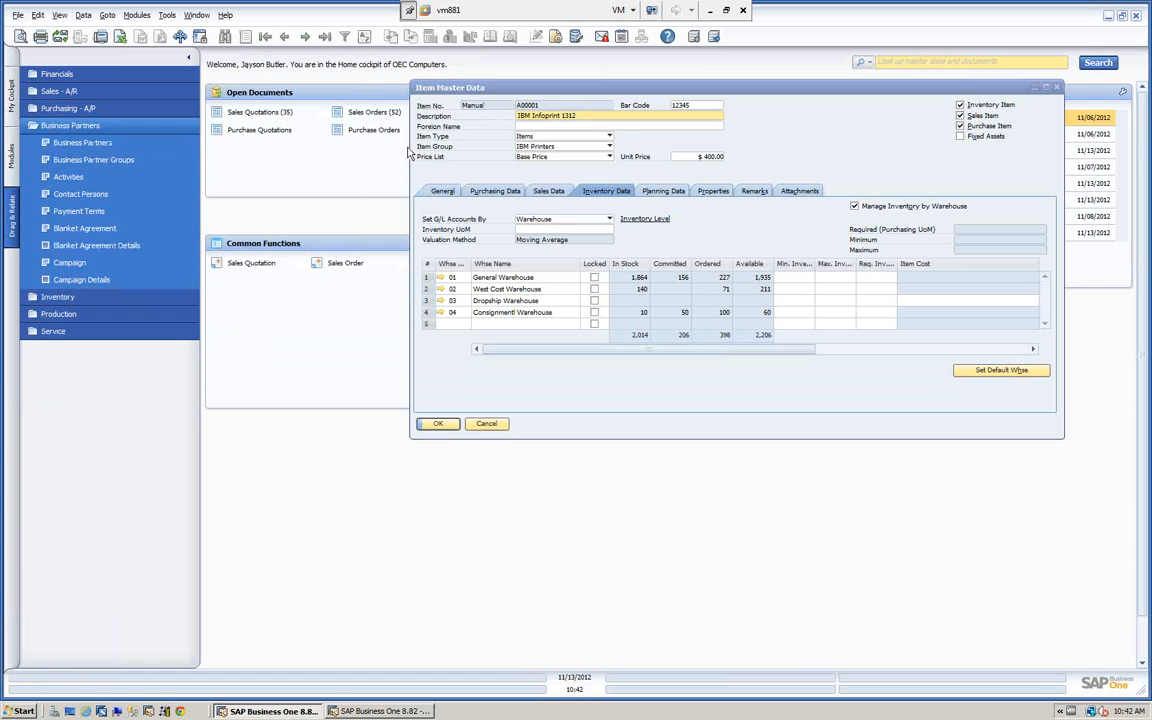
left_click(521, 107)
key("Tab")
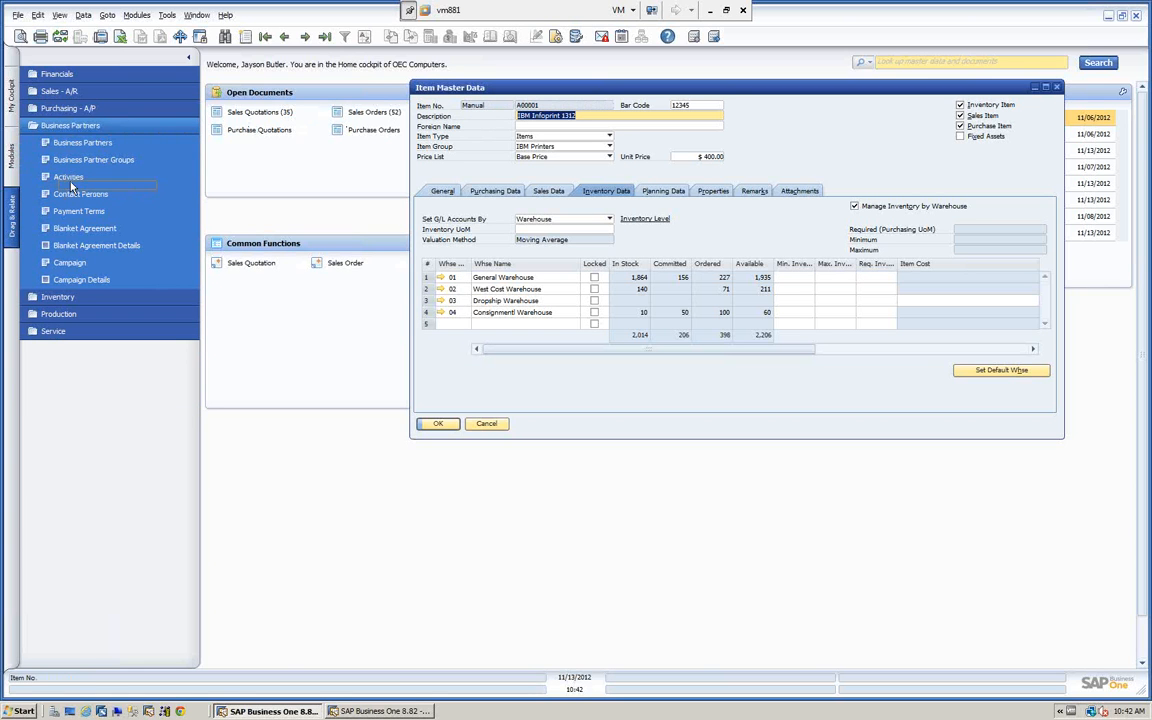
left_click(59, 144)
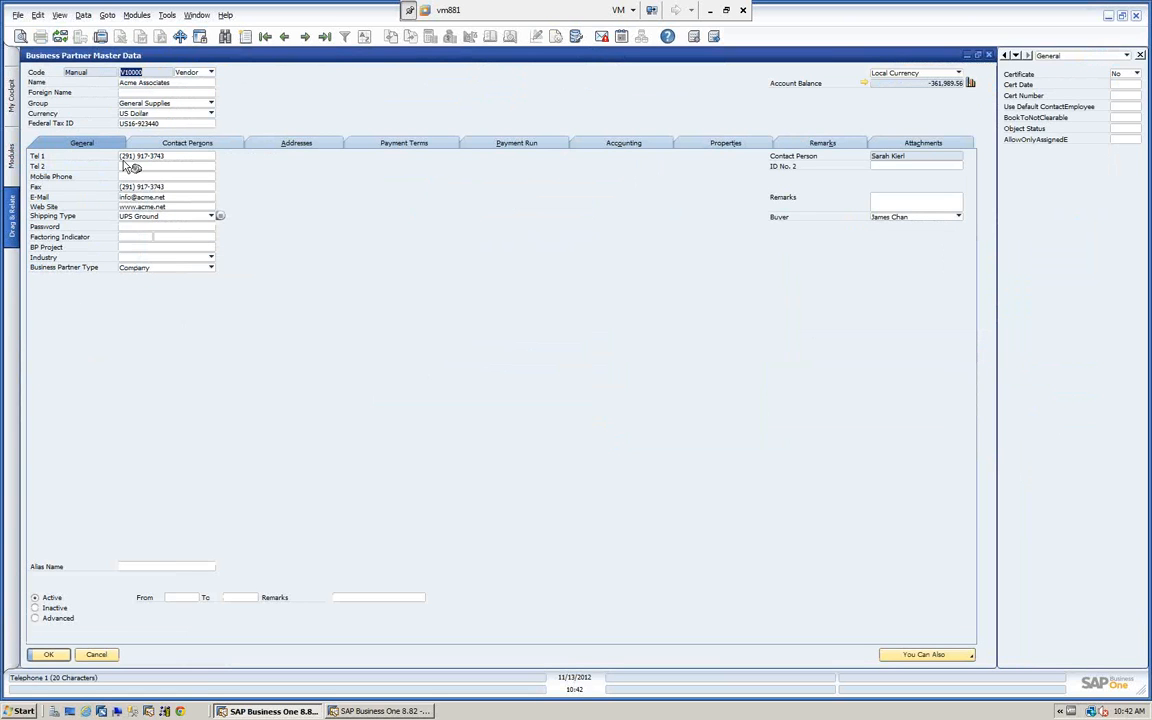
left_click(103, 656)
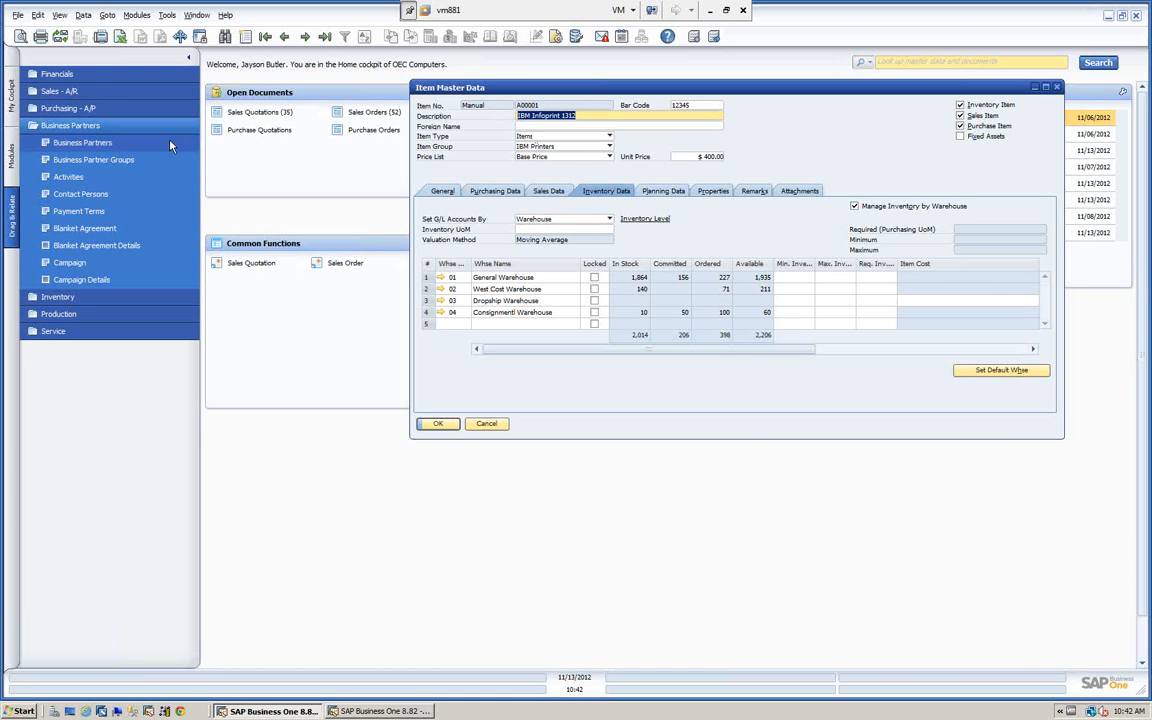
Try to relate item A00001 to Journal Entry under Financials with Drag & Relate.
left_click(73, 75)
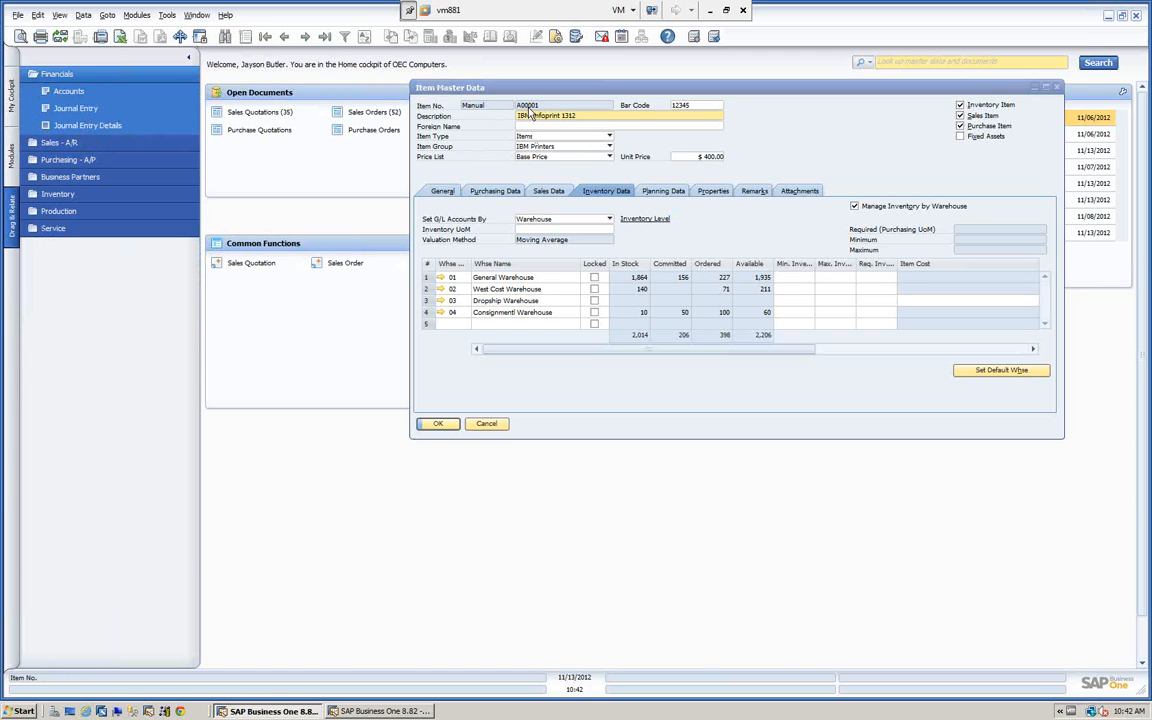
left_click(478, 100)
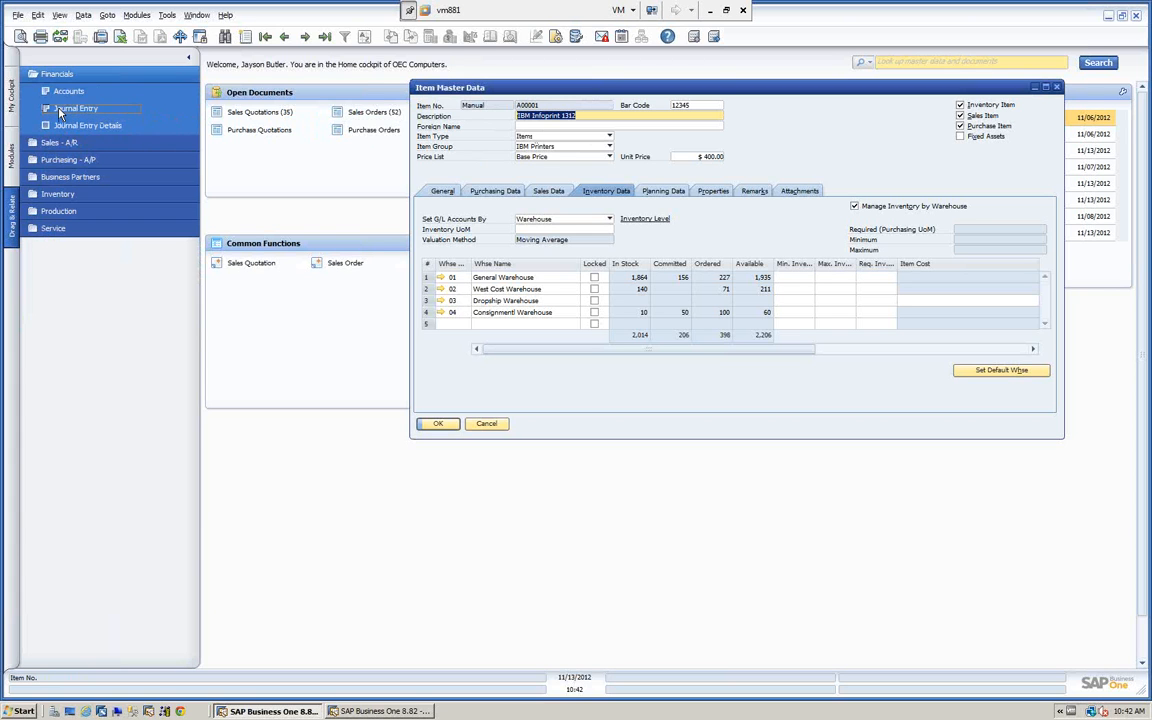
left_click(58, 112)
Relate a warehouse from the item's inventory data to Sales Order Details under Sales - A/R, review the lines, and close the list.
left_click(72, 75)
left_click(70, 92)
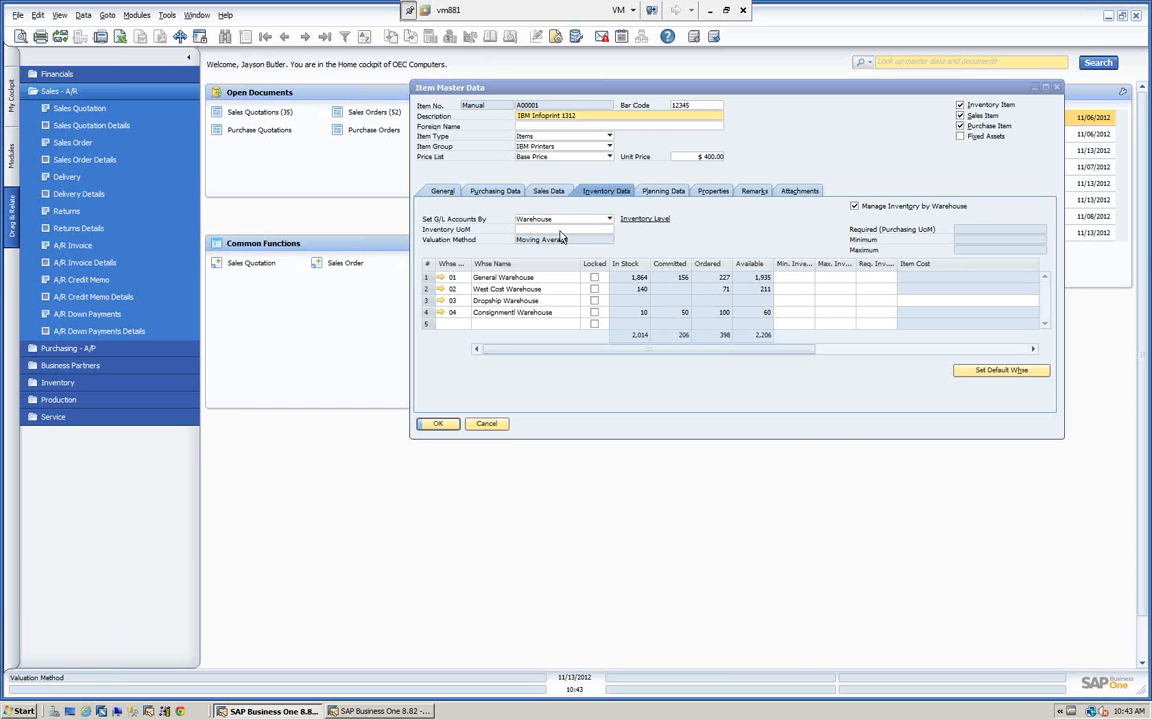
left_click_drag(518, 284, 86, 163)
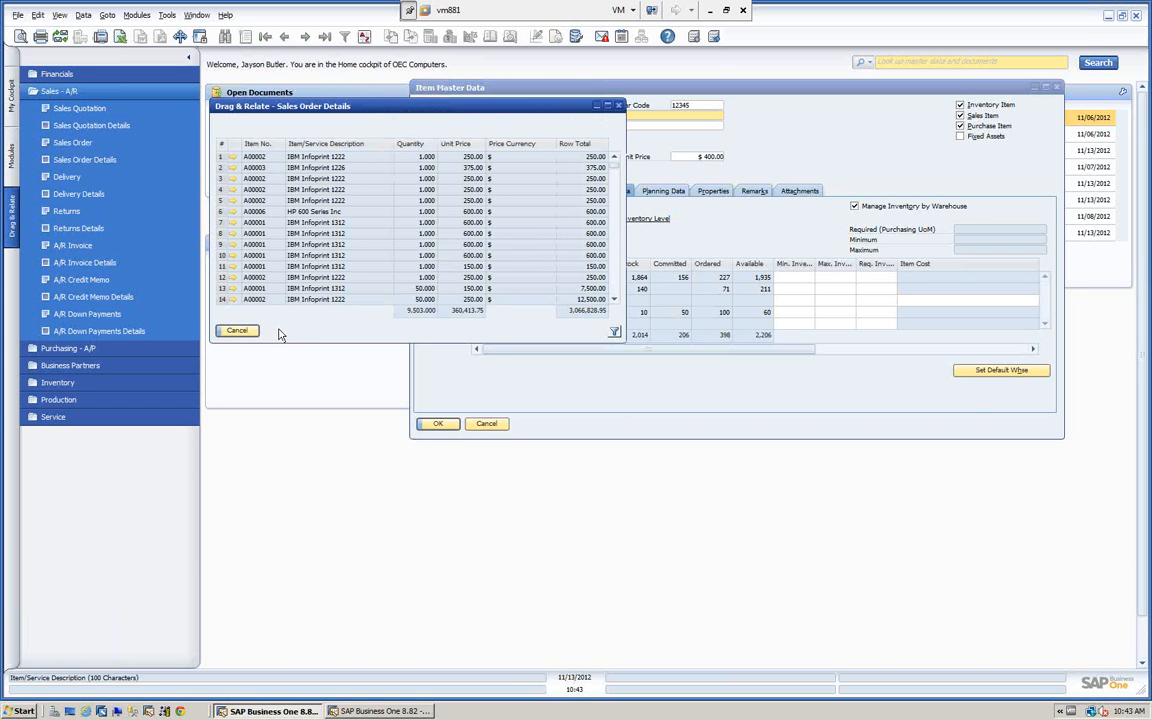
left_click(243, 330)
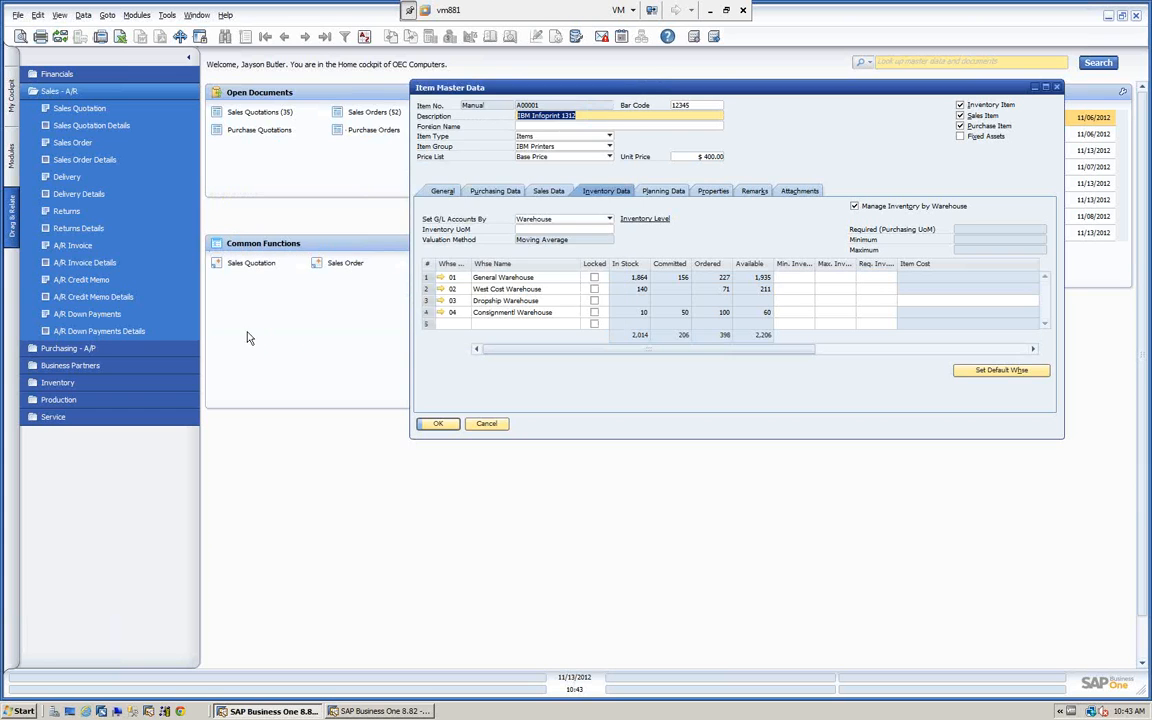
Close the item master data, collapse the Sales - A/R relations, and return to My Cockpit.
left_click(487, 425)
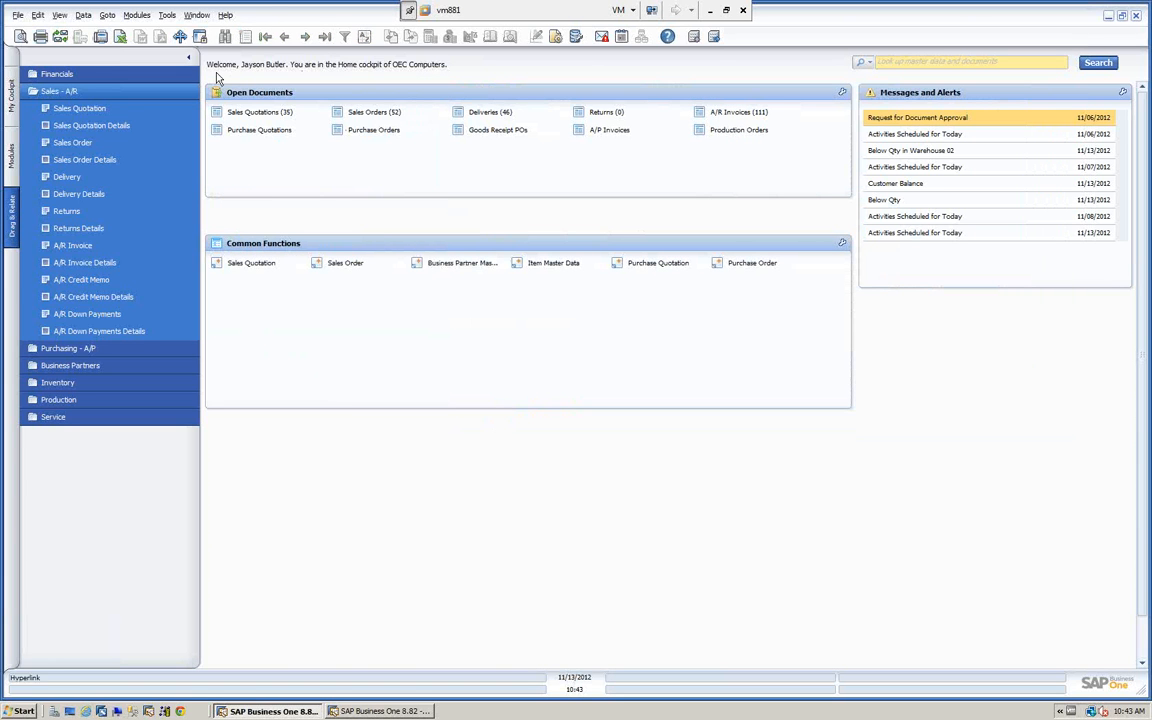
left_click(101, 92)
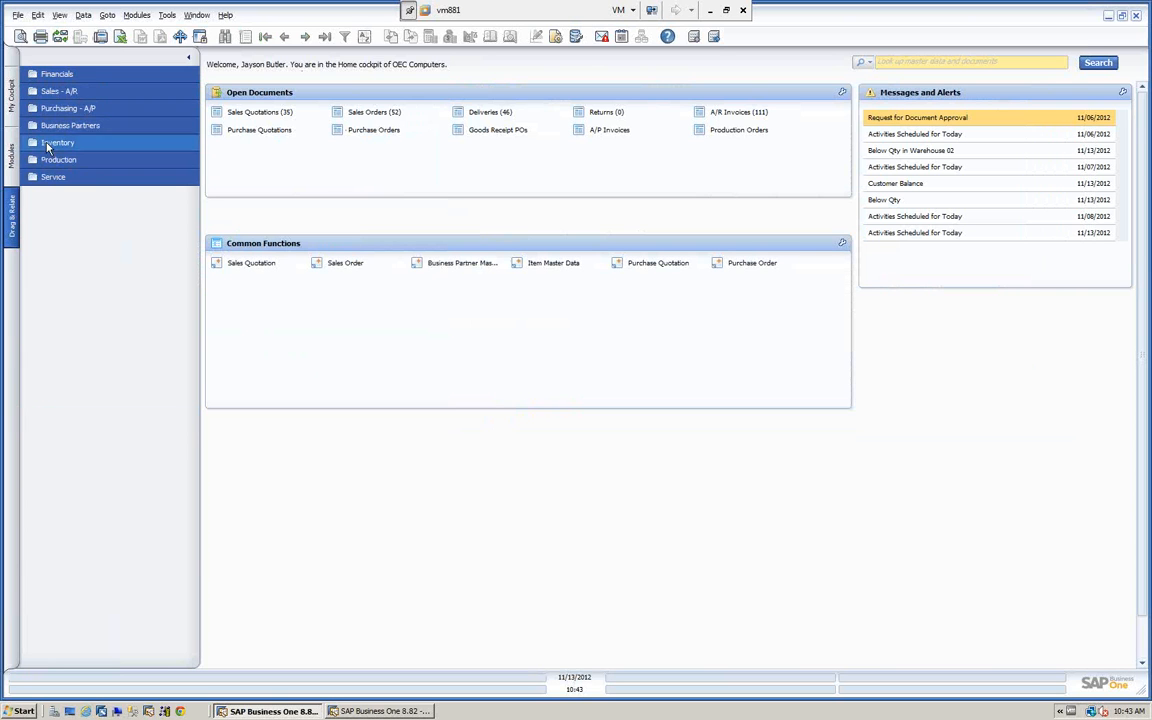
left_click(12, 95)
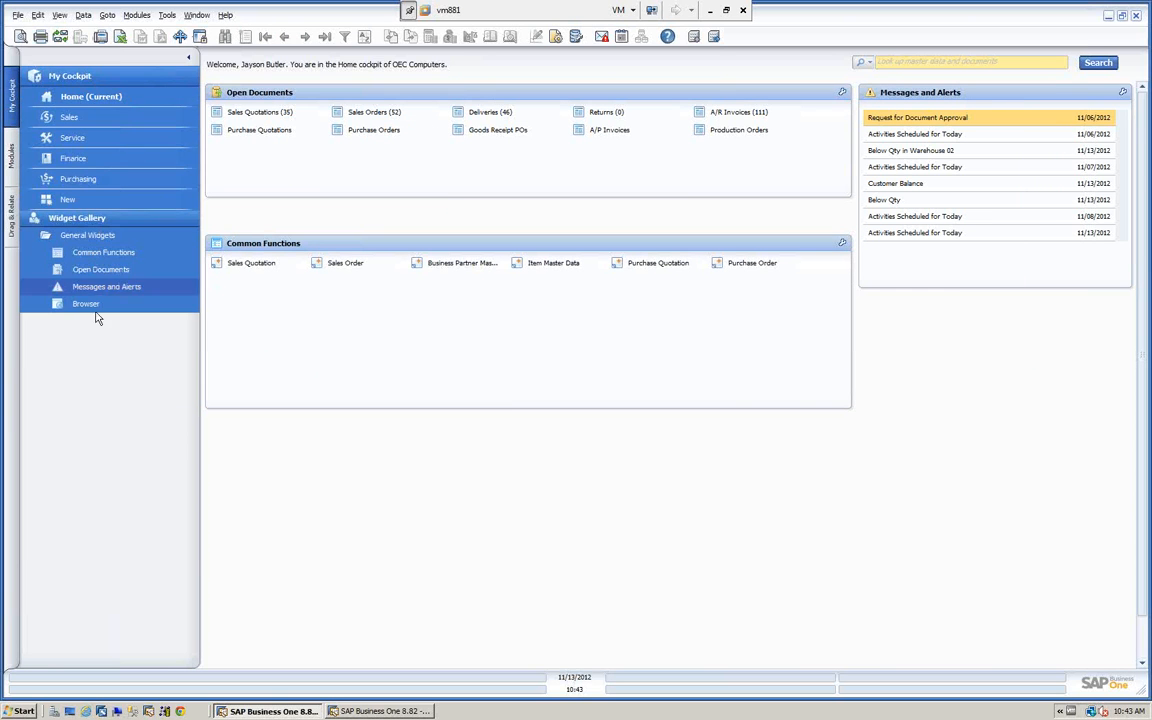
Look up "ear" with the master data and documents search, view the Earthshaker Corporation master data, and close it.
left_click(1036, 65)
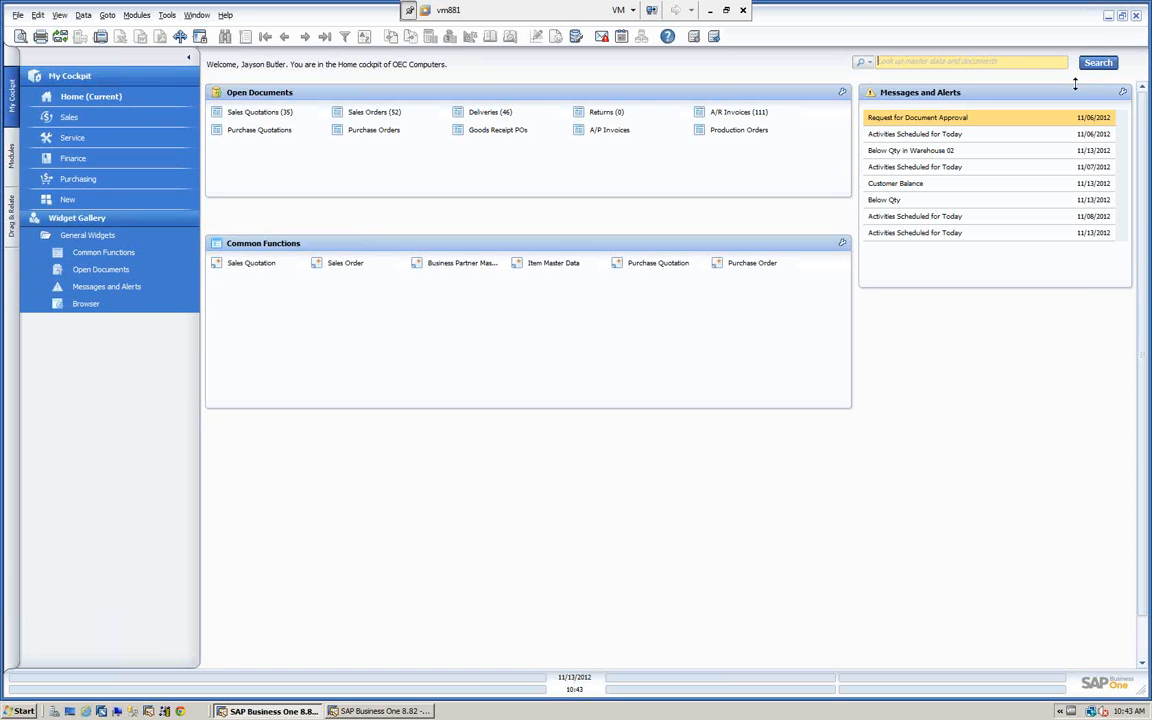
type("ear")
key("Return")
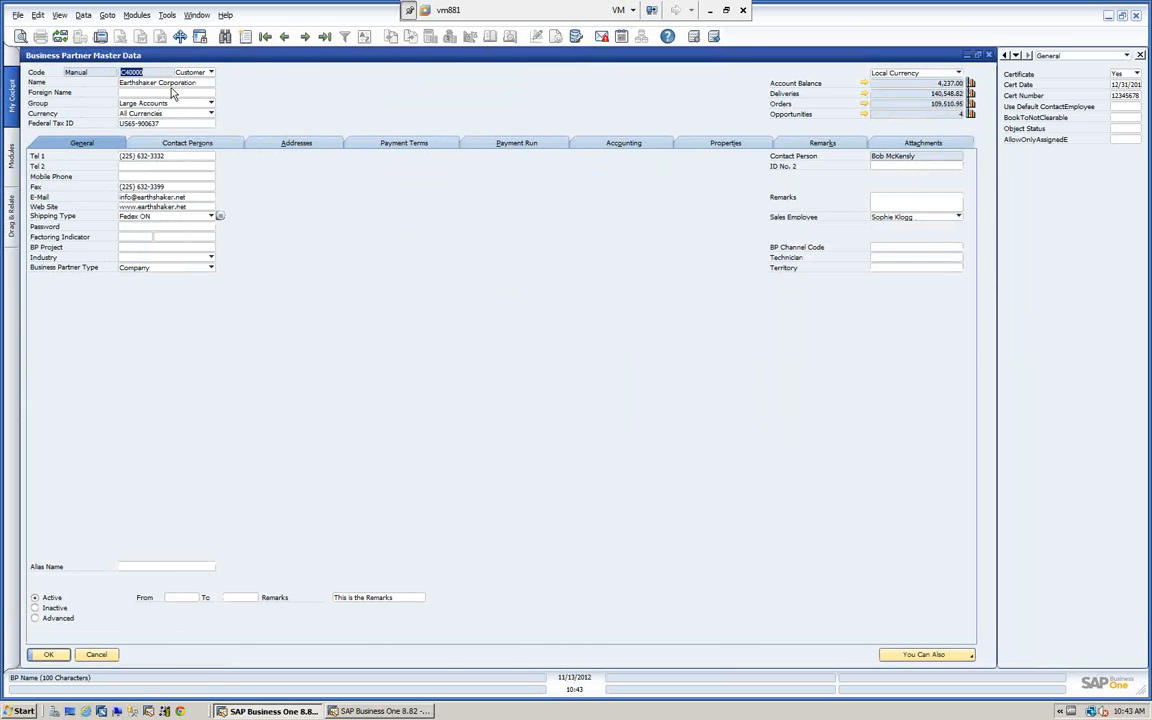
left_click(96, 655)
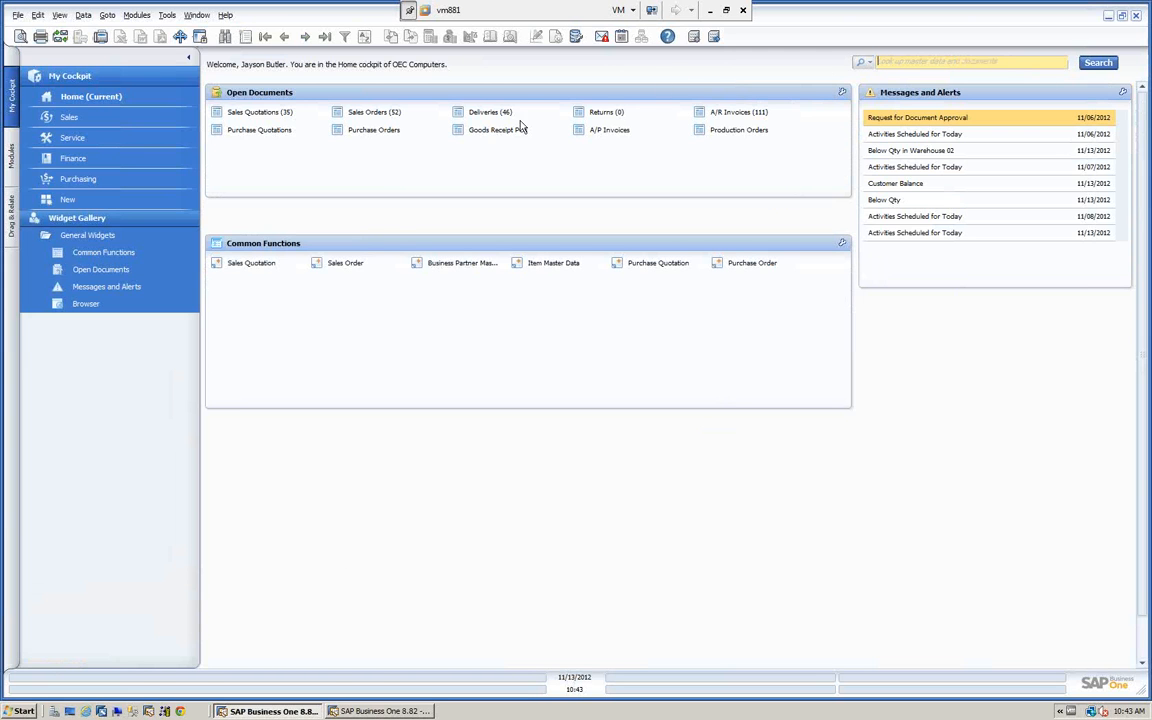
Check the search field in the other SAP Business One session and return to the cockpit session.
left_click(386, 711)
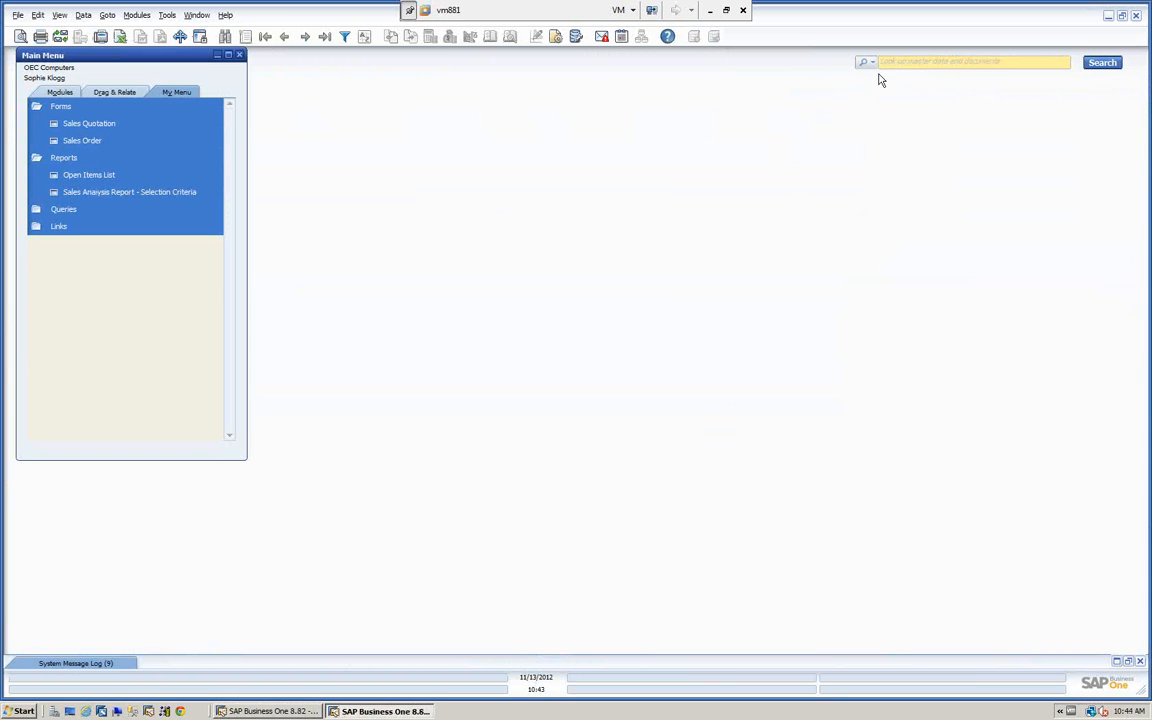
left_click(291, 711)
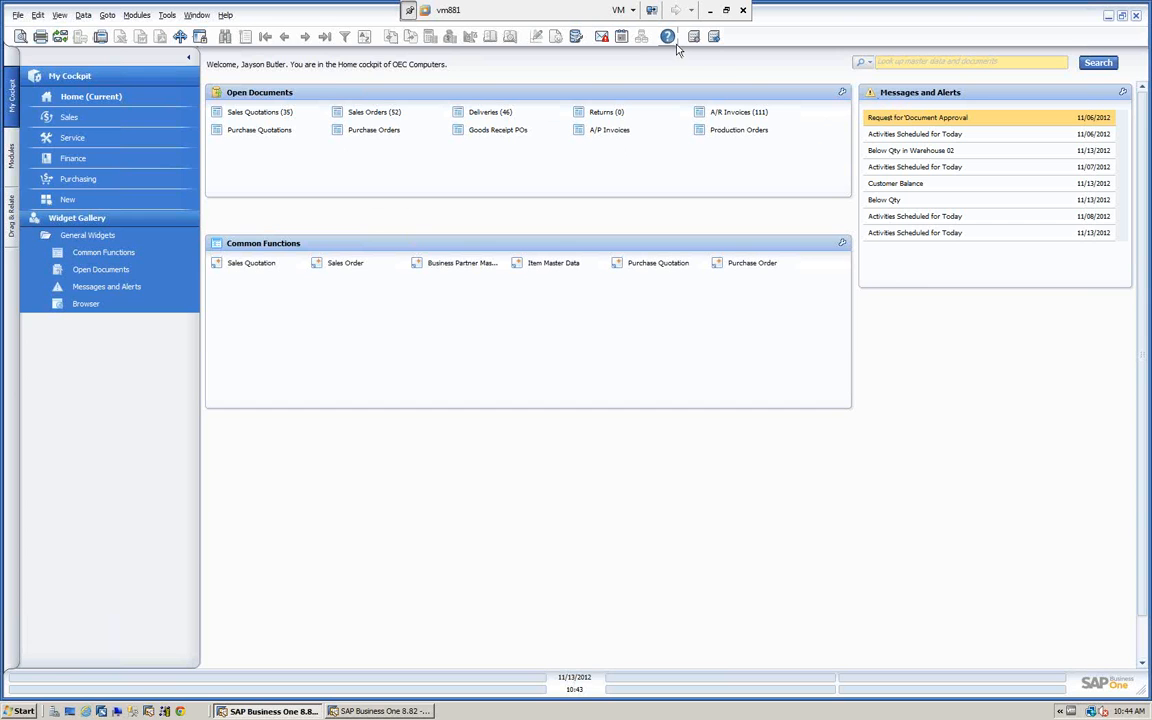
Open the Online Help documentation, move its window clear of the cockpit navigation, and show the help contents.
left_click(225, 15)
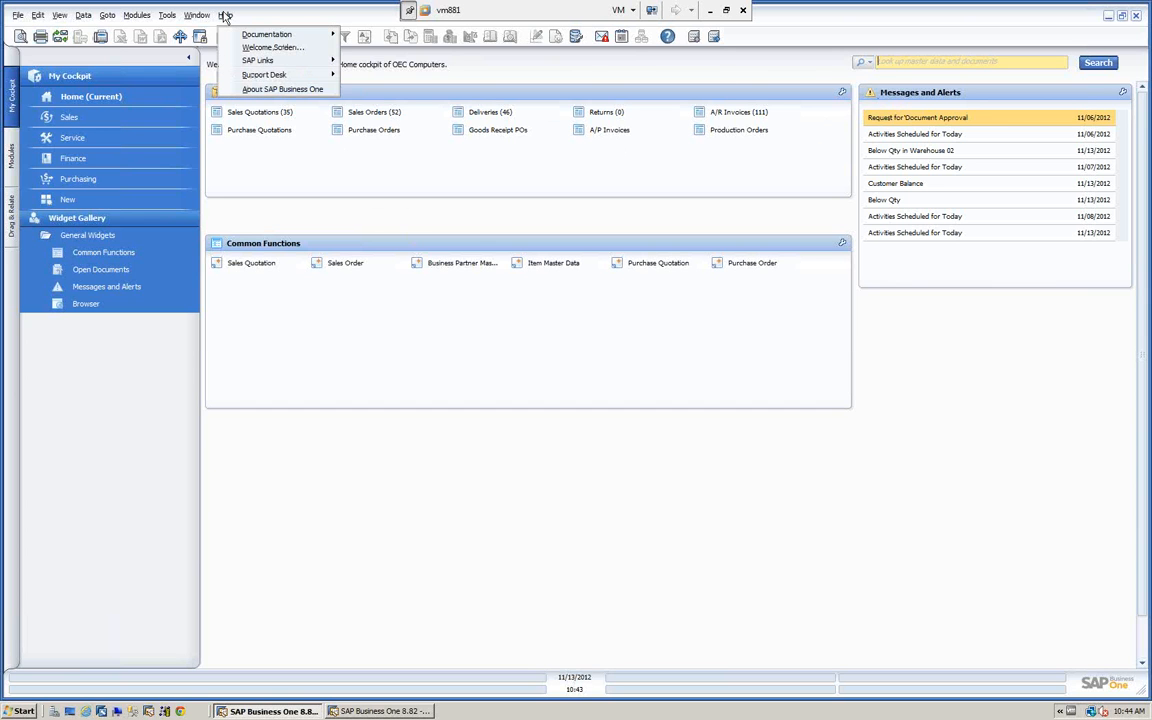
mouse_move(270, 34)
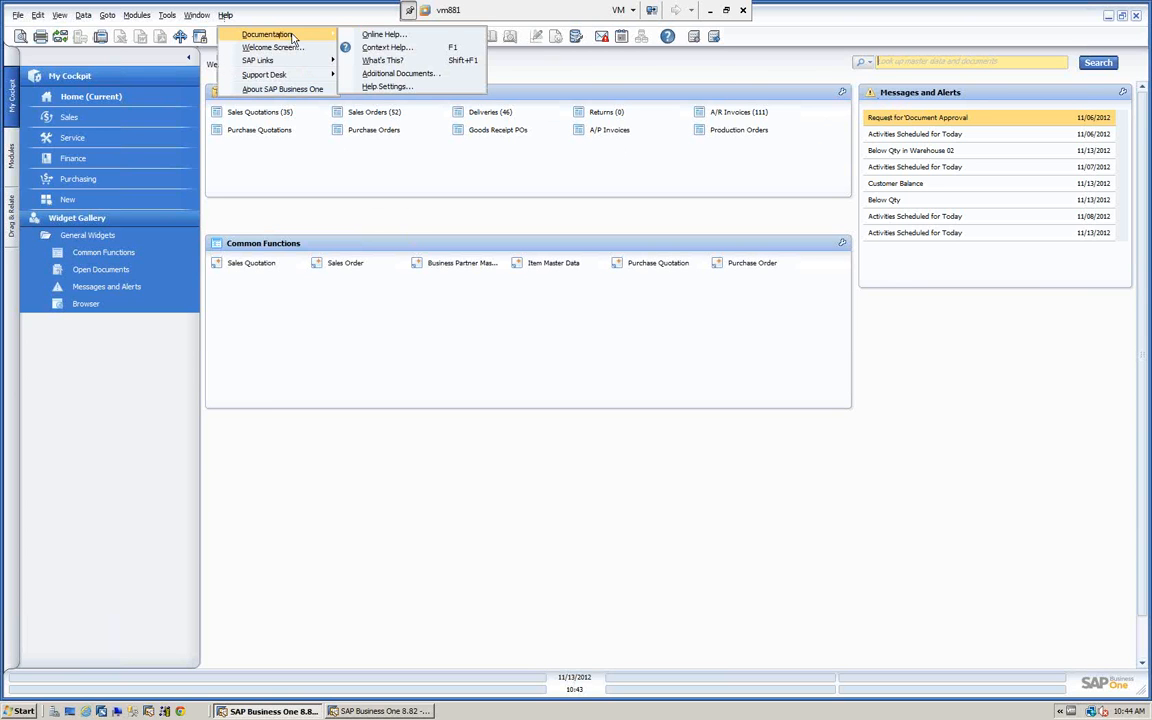
left_click(365, 36)
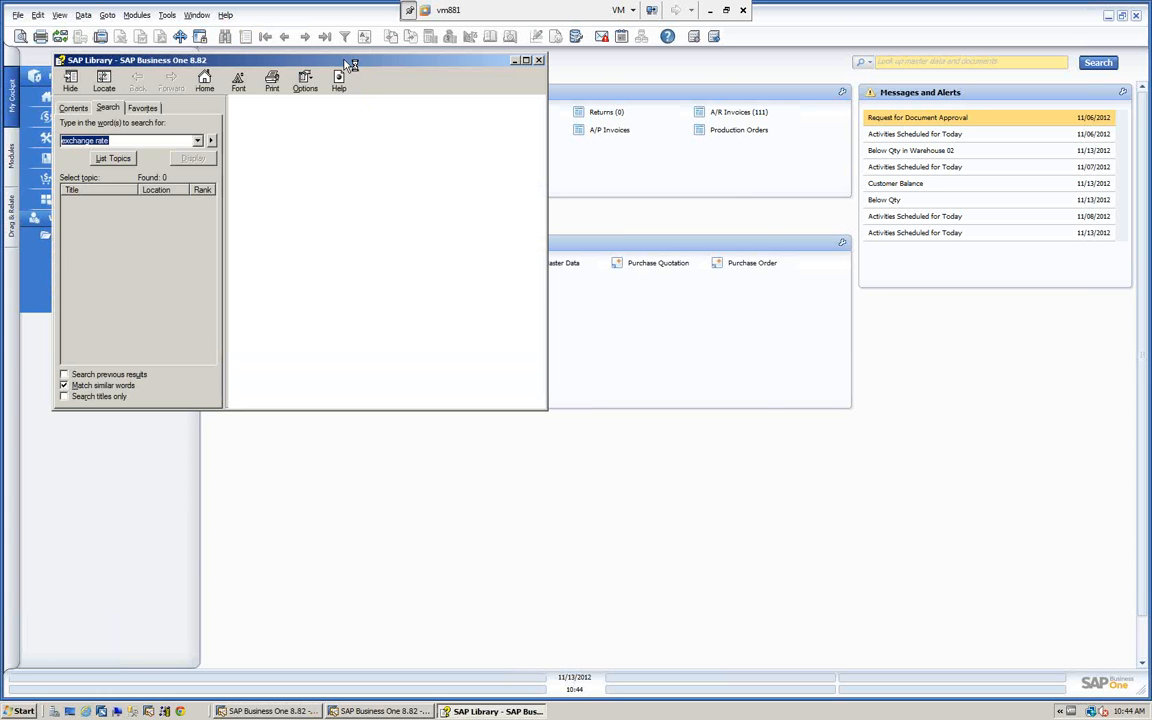
left_click_drag(352, 65, 520, 73)
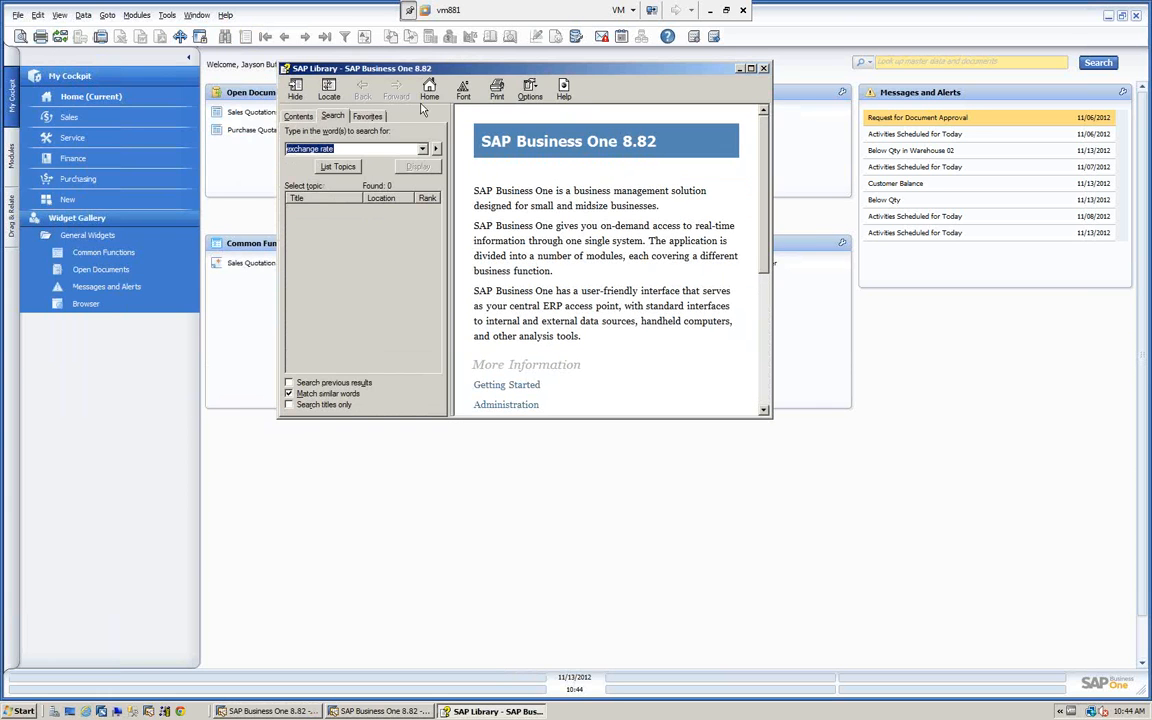
left_click(297, 116)
left_click_drag(425, 72, 506, 80)
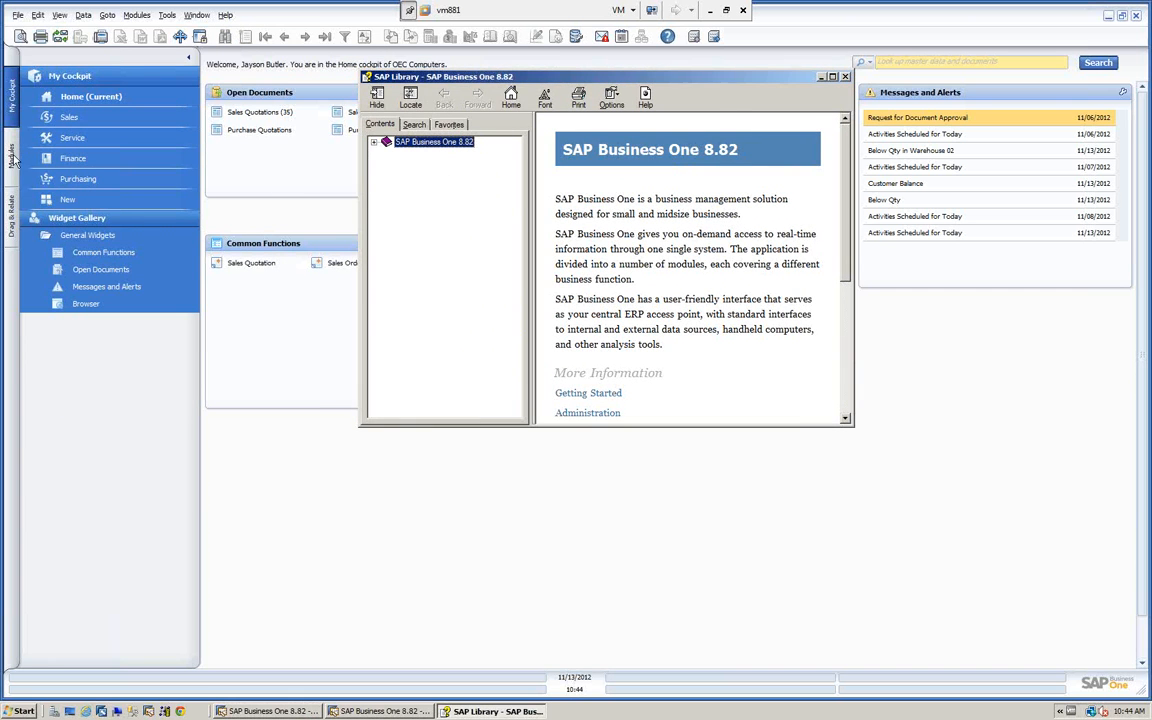
With the Modules list shown for comparison, browse the help contents through Inventory and Item Master Data to the Chapter ID - Setup: India topic.
left_click(14, 160)
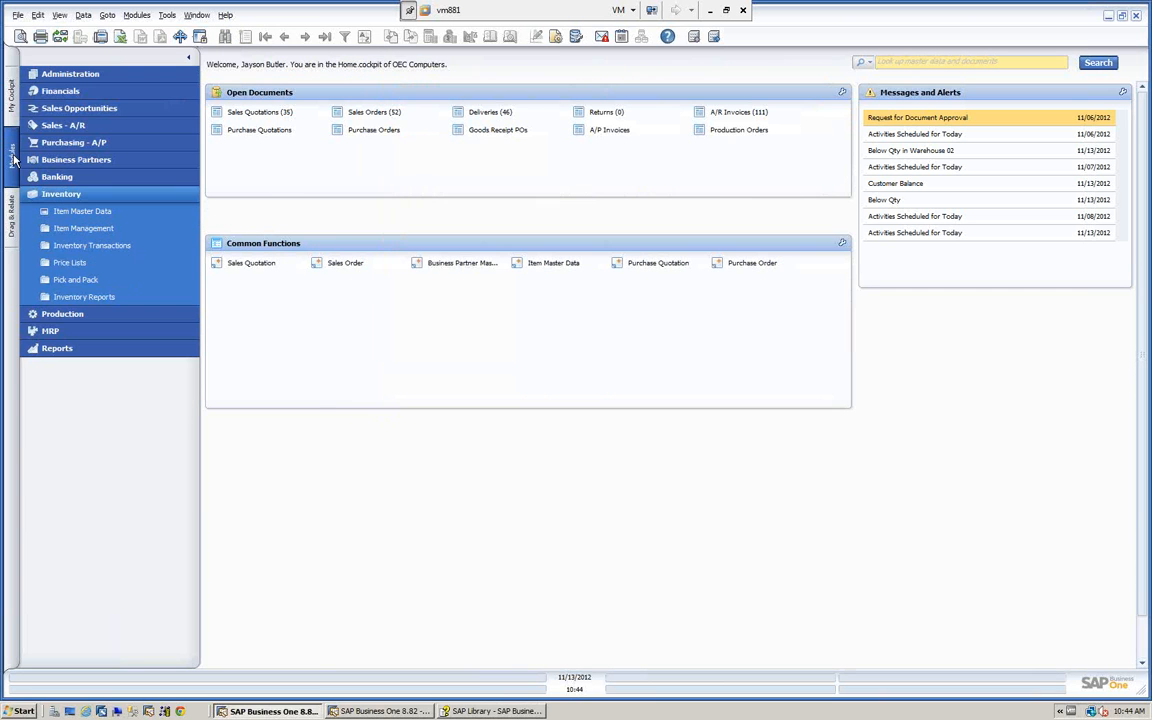
left_click(492, 711)
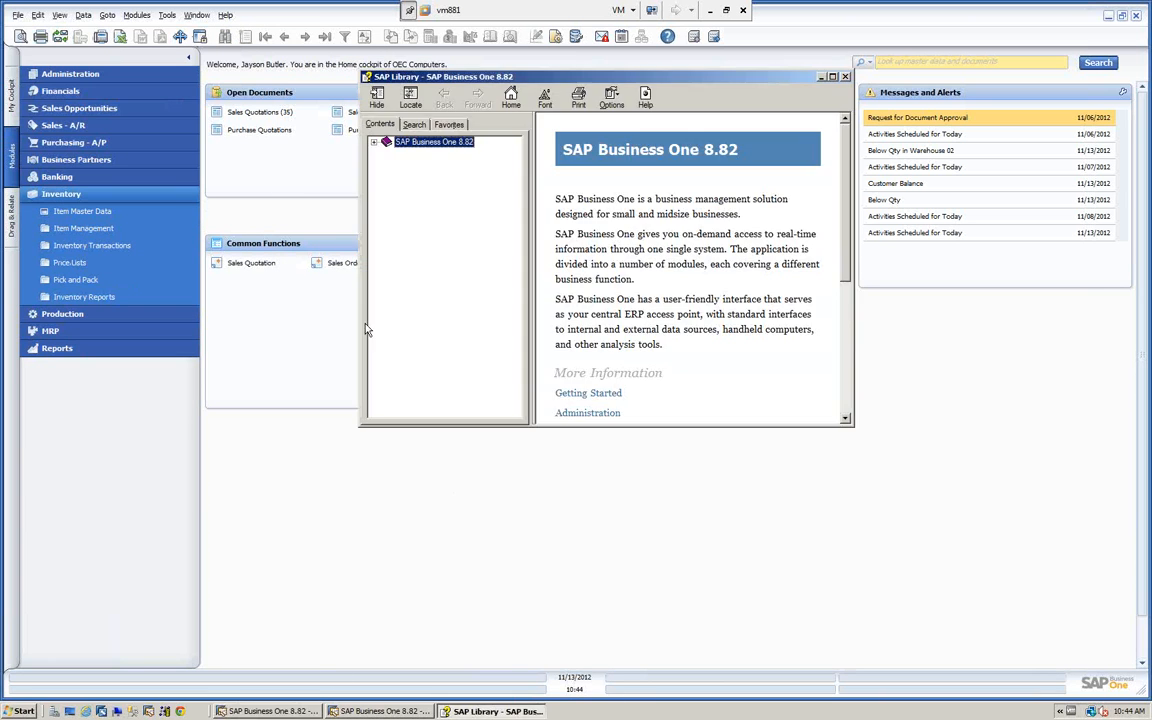
left_click(375, 143)
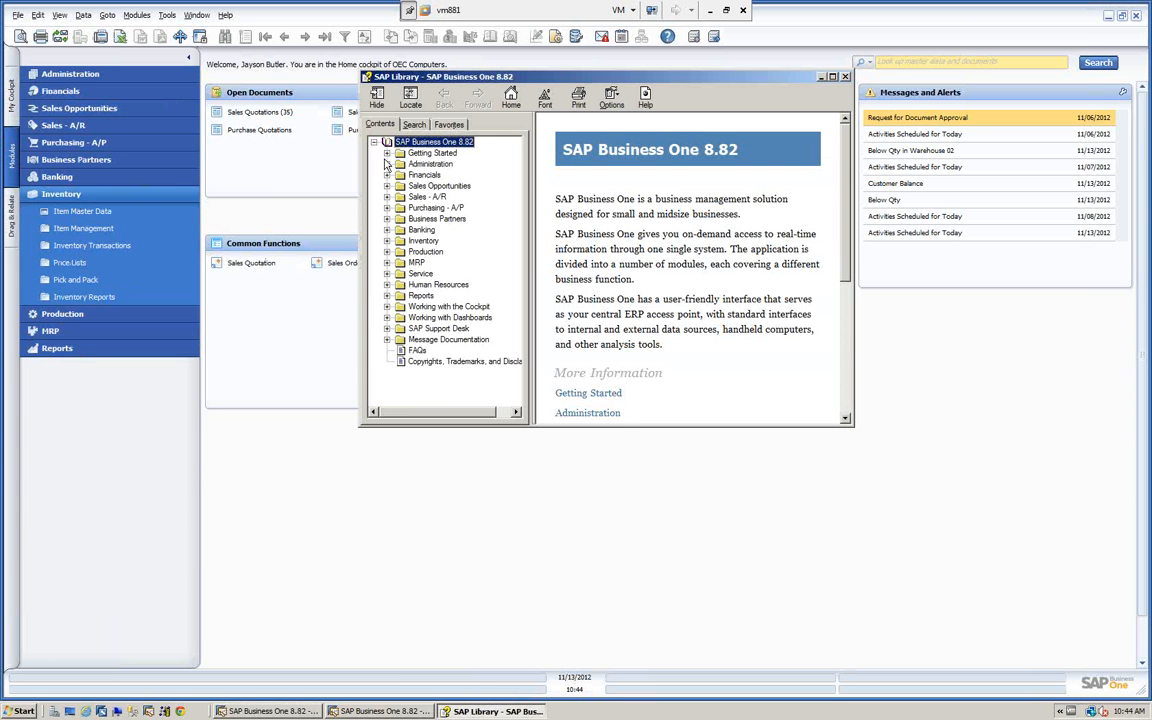
left_click(387, 241)
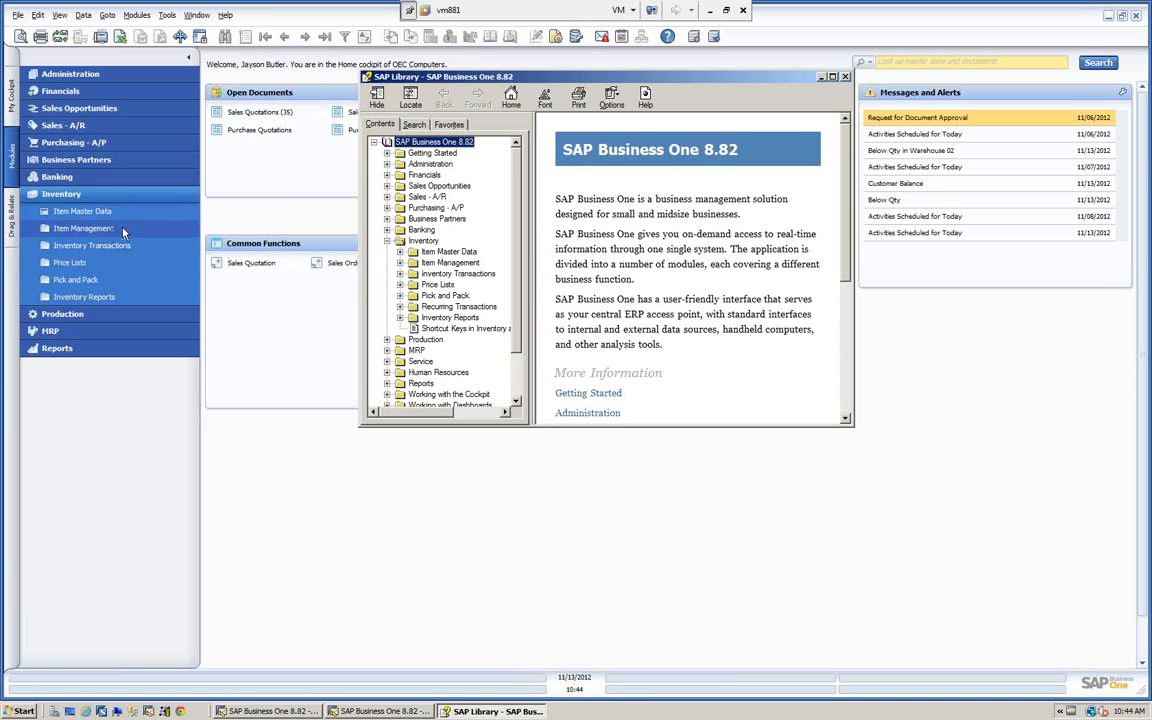
left_click(399, 251)
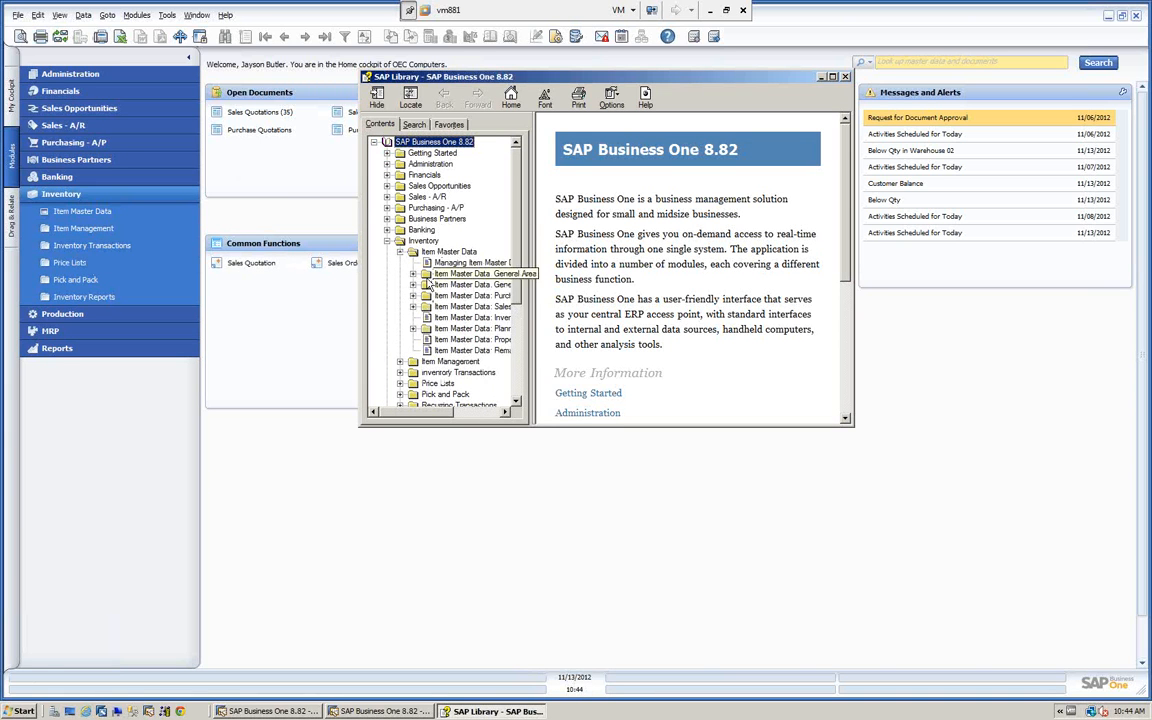
left_click(428, 284)
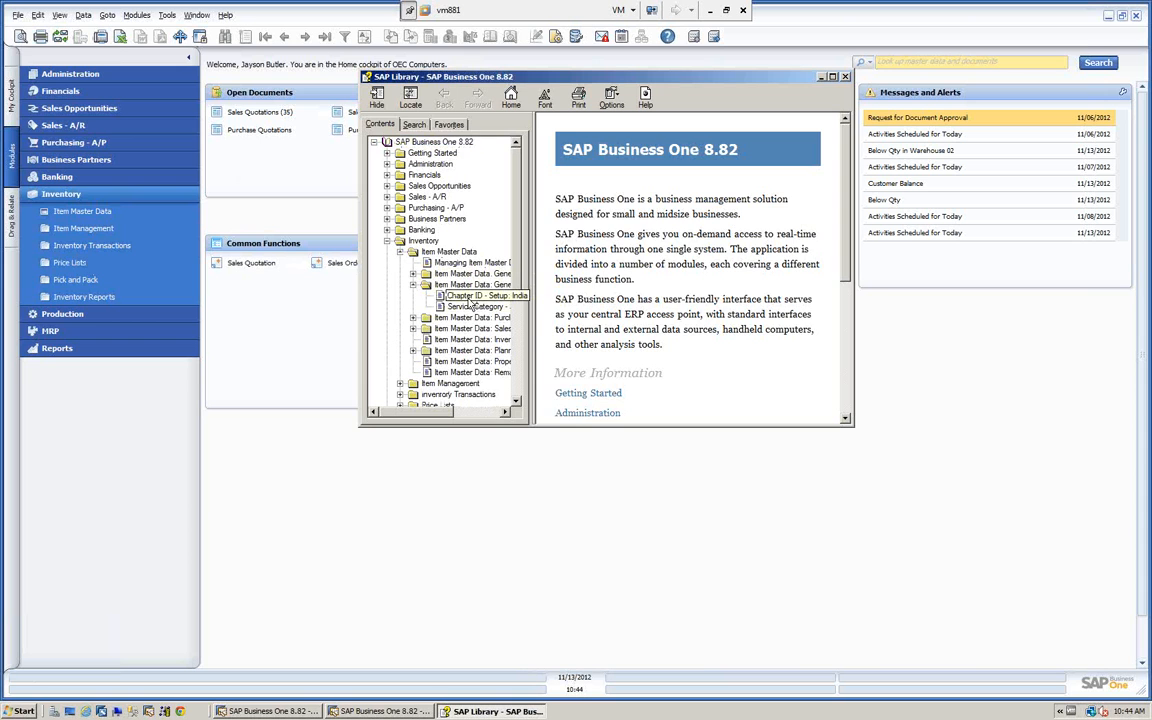
left_click(472, 296)
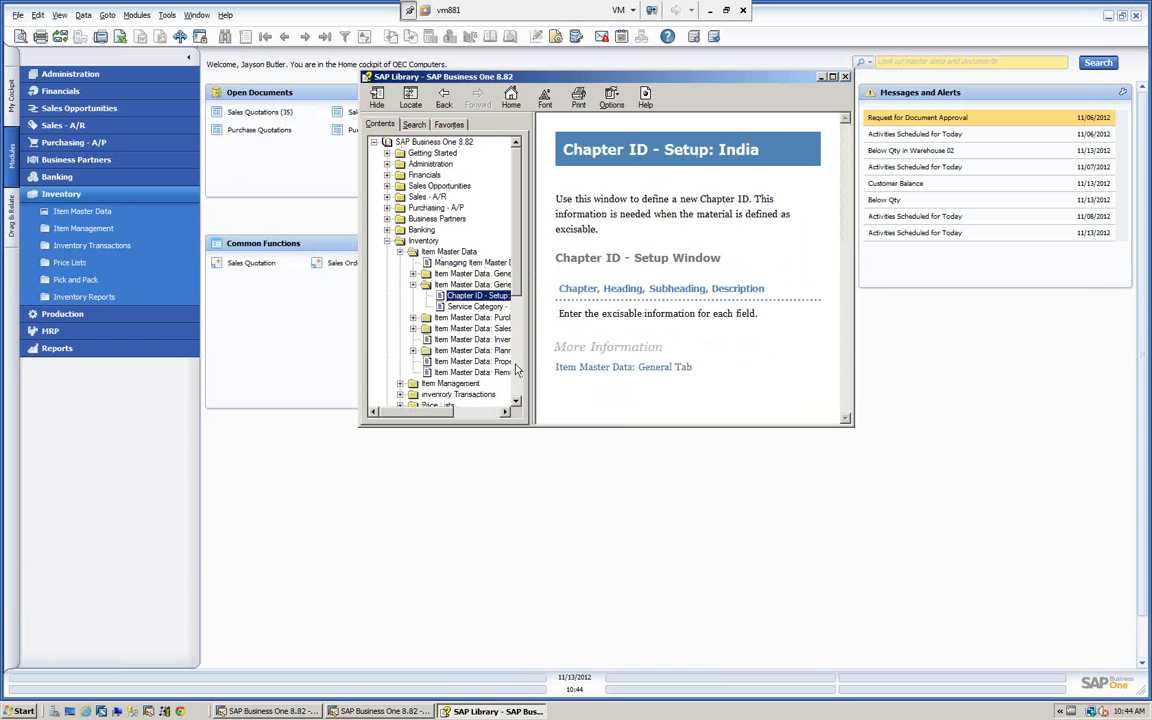
Search the help for "exchange rate", read Exchange Rate Differences - Selection Criteria in an enlarged window, and close the library after viewing its favorites.
left_click(415, 125)
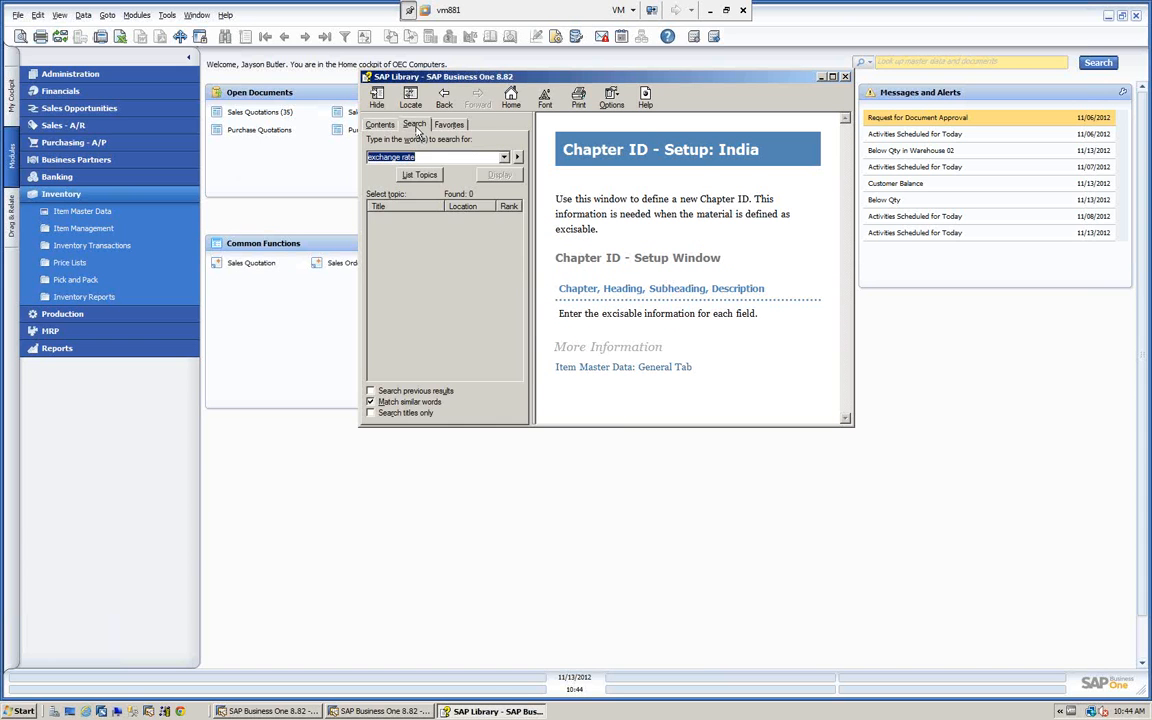
left_click(428, 176)
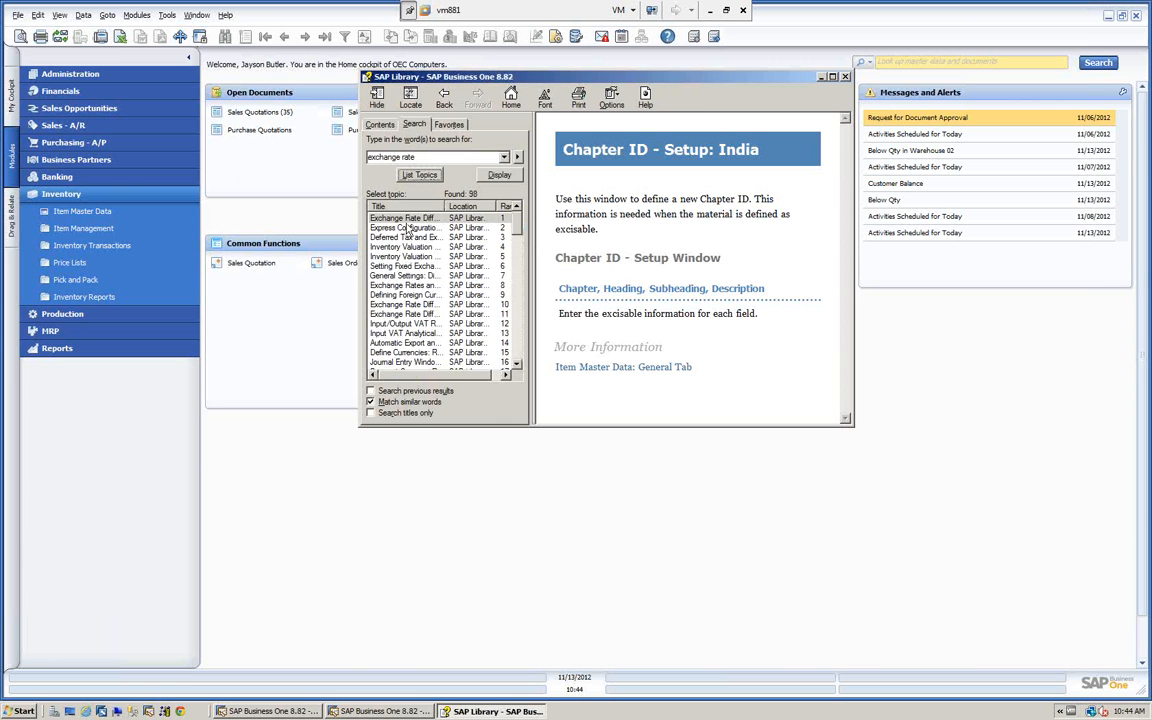
double_click(406, 218)
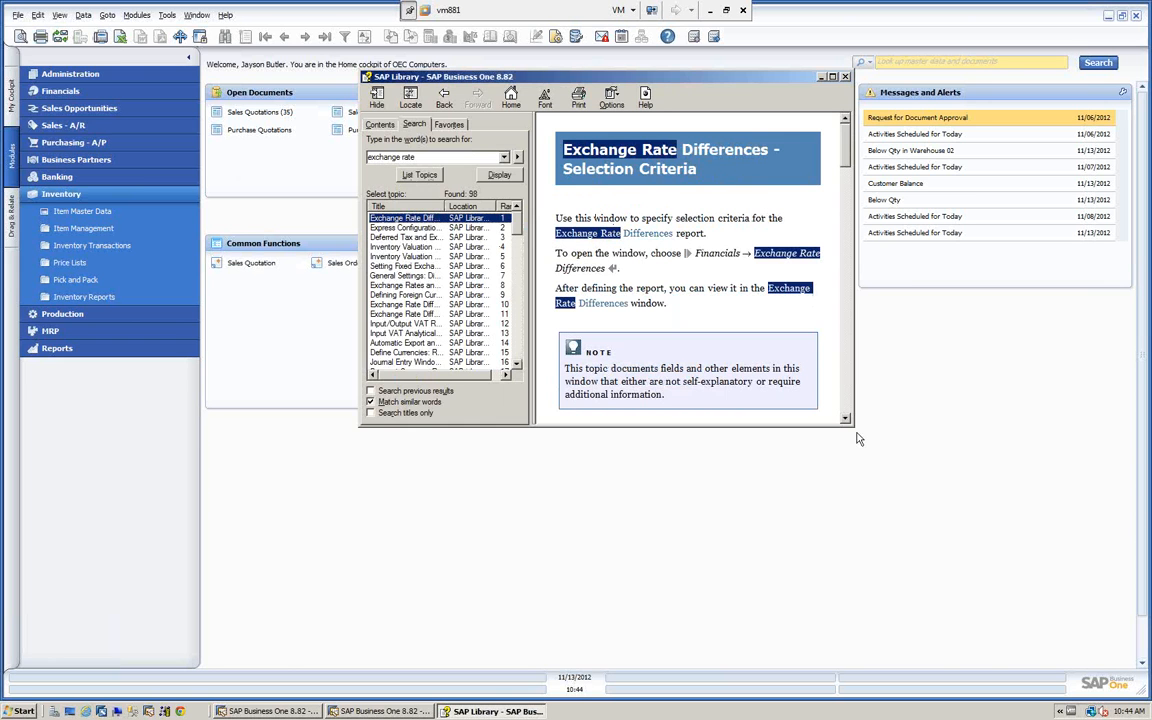
left_click_drag(849, 421, 1010, 628)
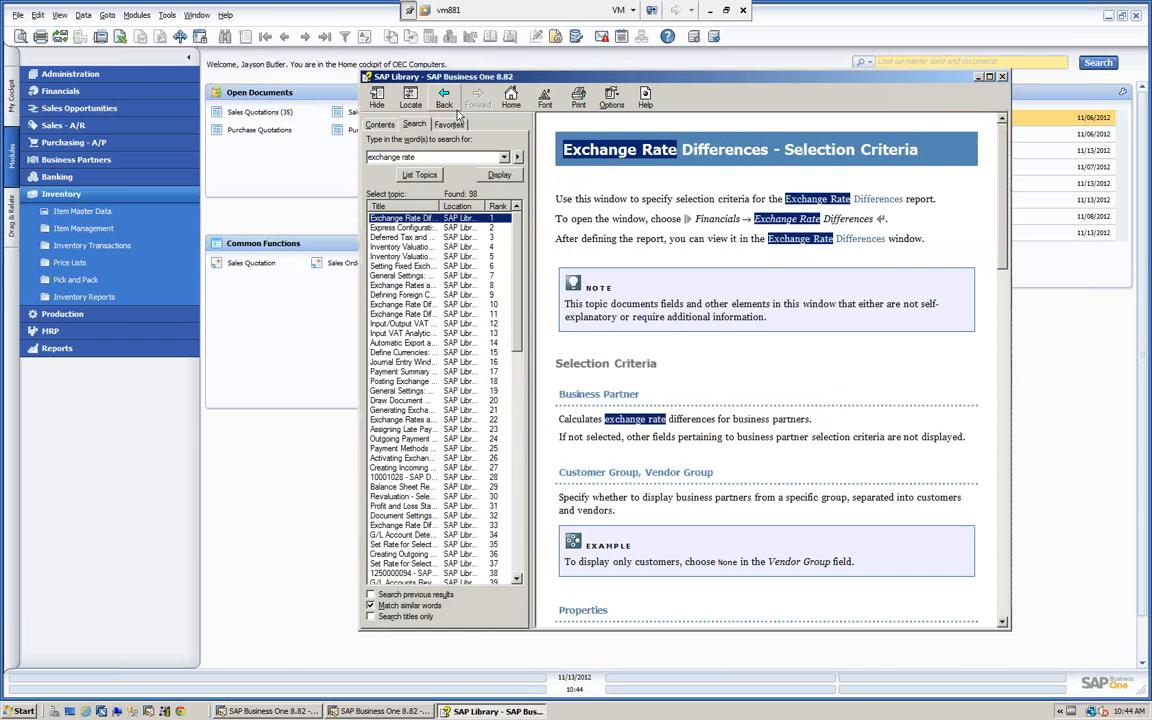
left_click(458, 124)
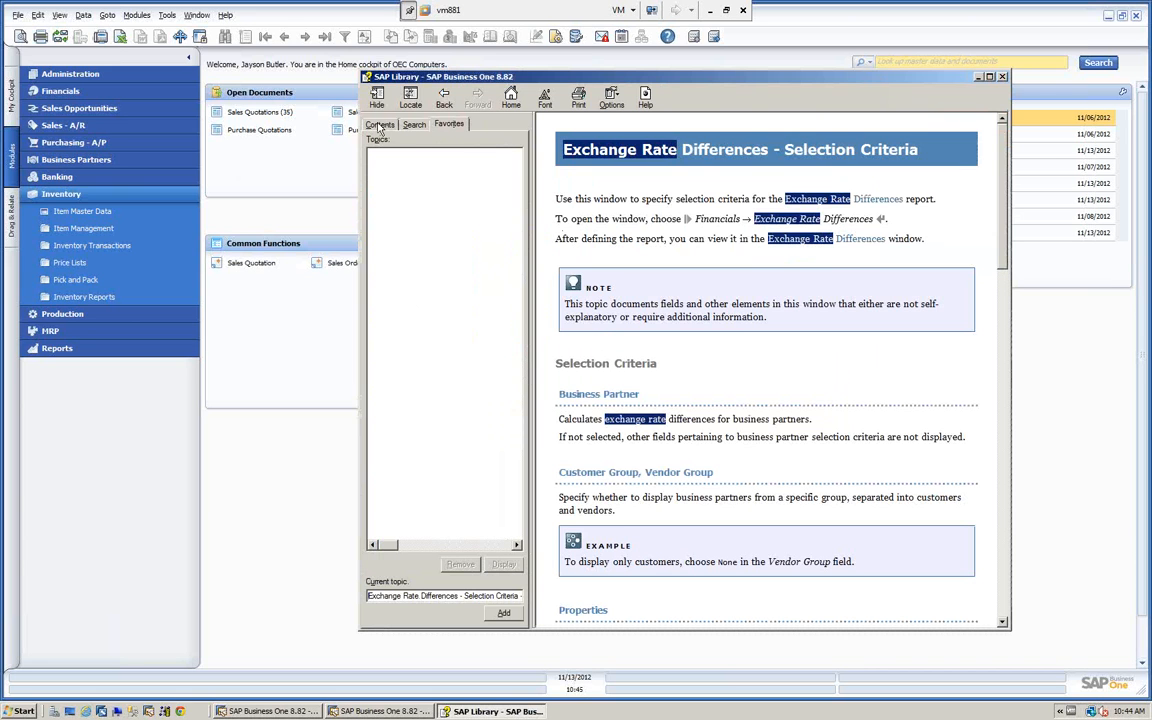
left_click(1003, 77)
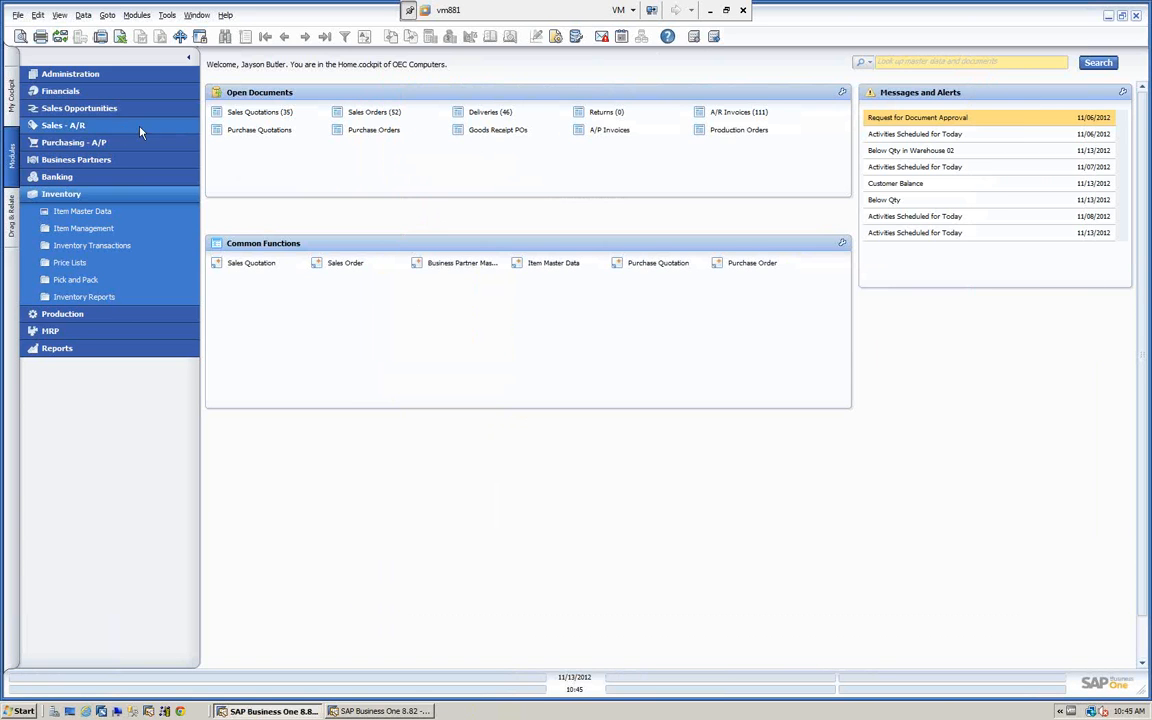
Open the Sales Order form, download the new help version, read the form's context help to the end, and close the help.
left_click(72, 125)
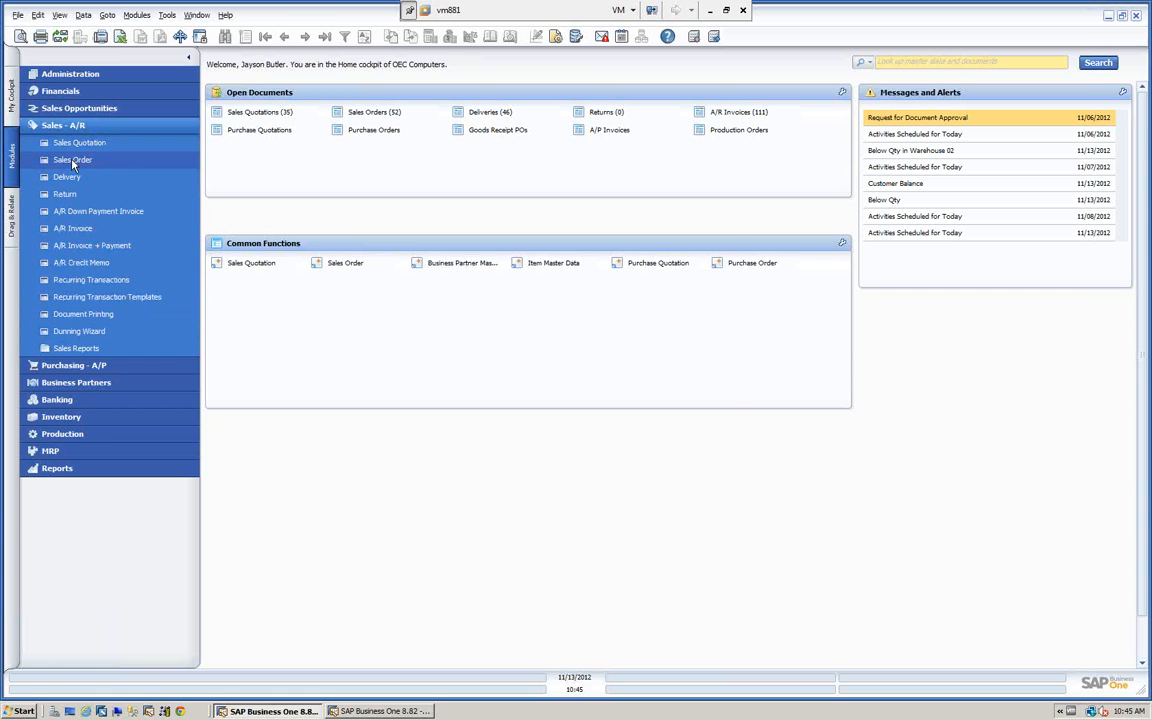
left_click(72, 161)
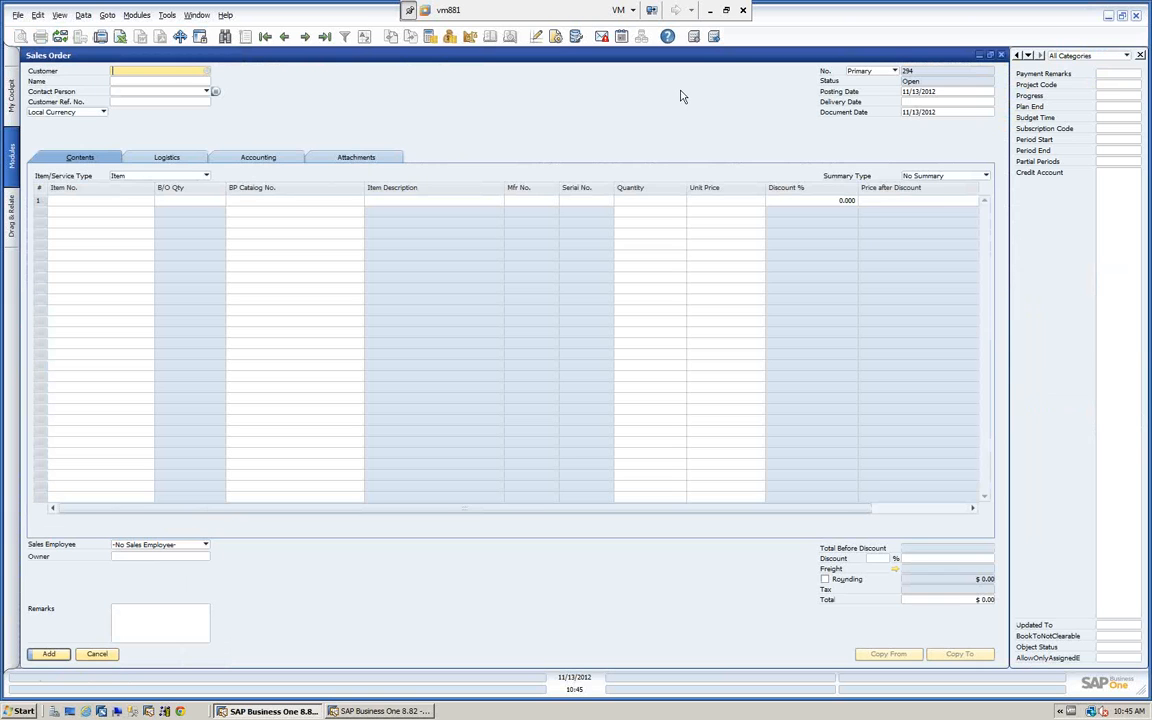
left_click(668, 36)
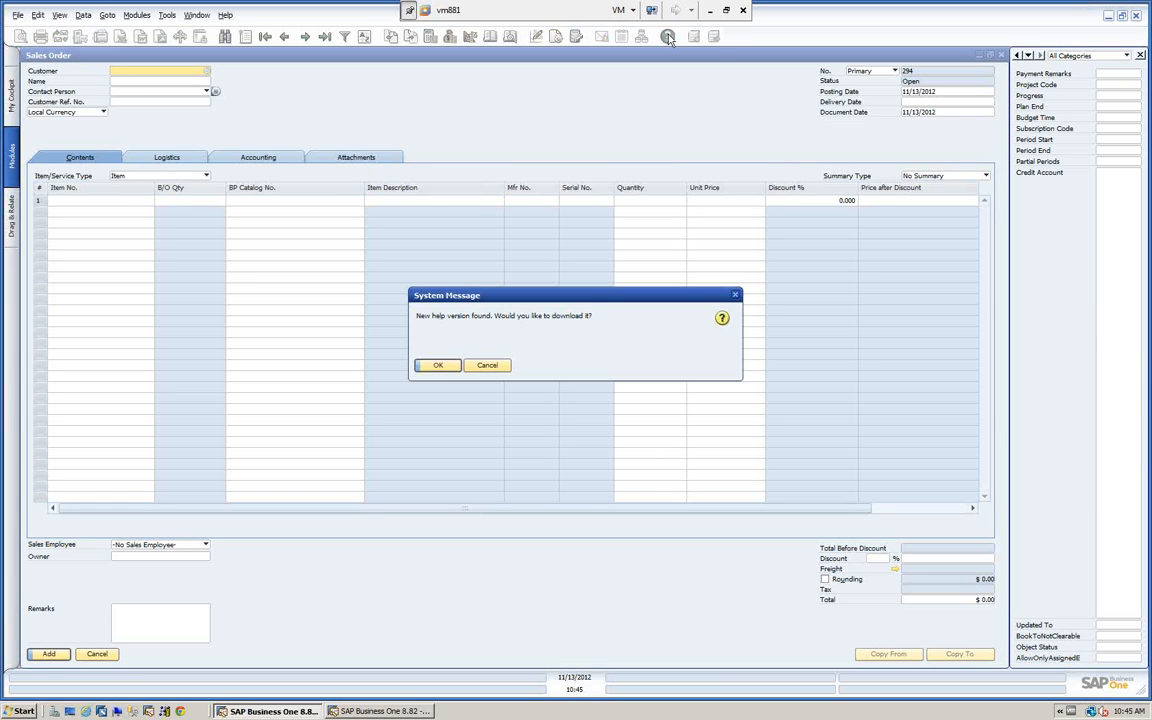
left_click(440, 366)
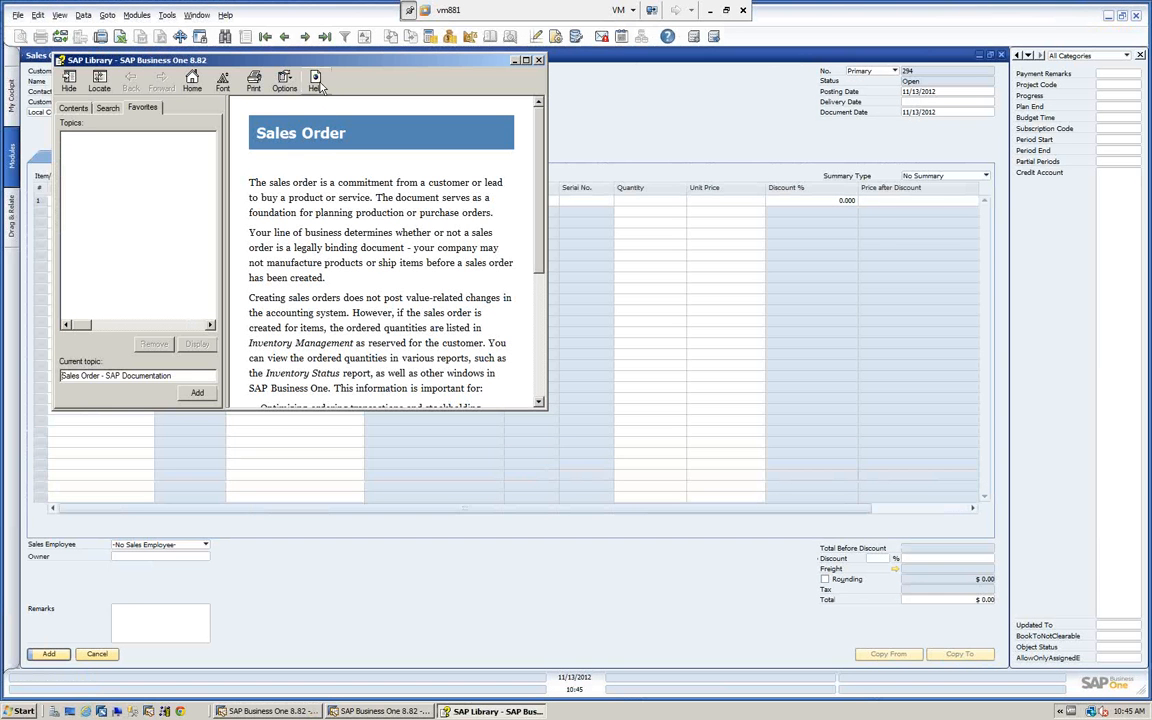
left_click_drag(343, 62, 673, 93)
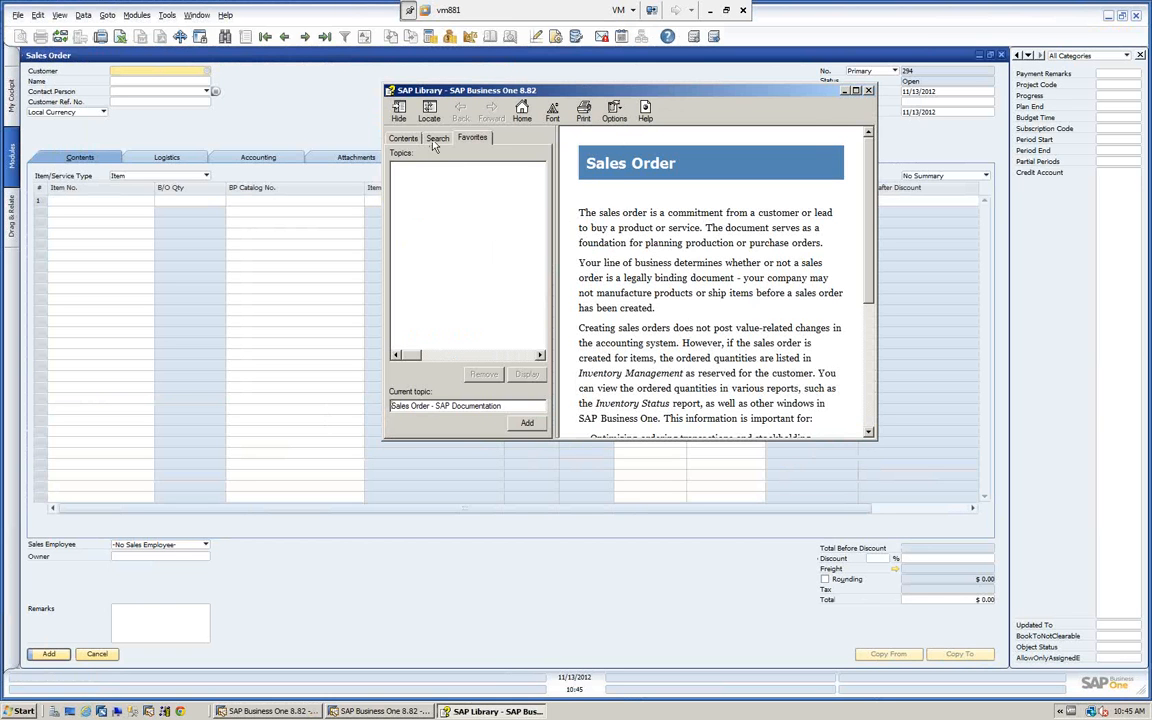
scroll(790, 266, "down", 5)
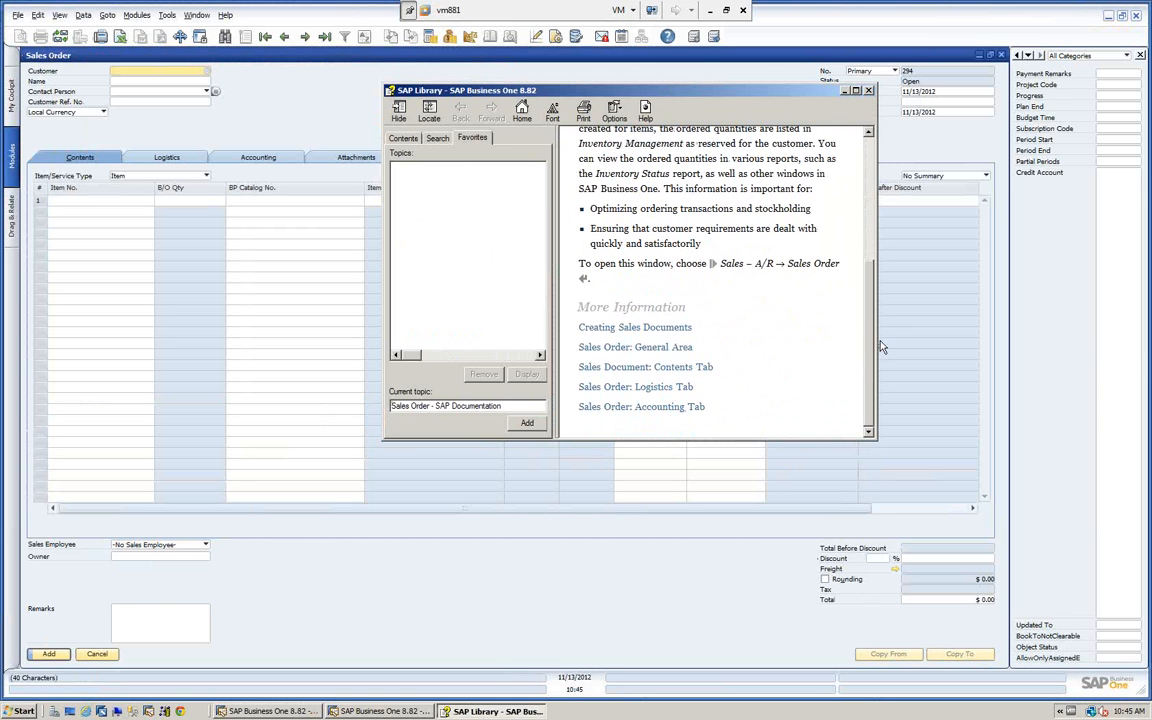
left_click(869, 91)
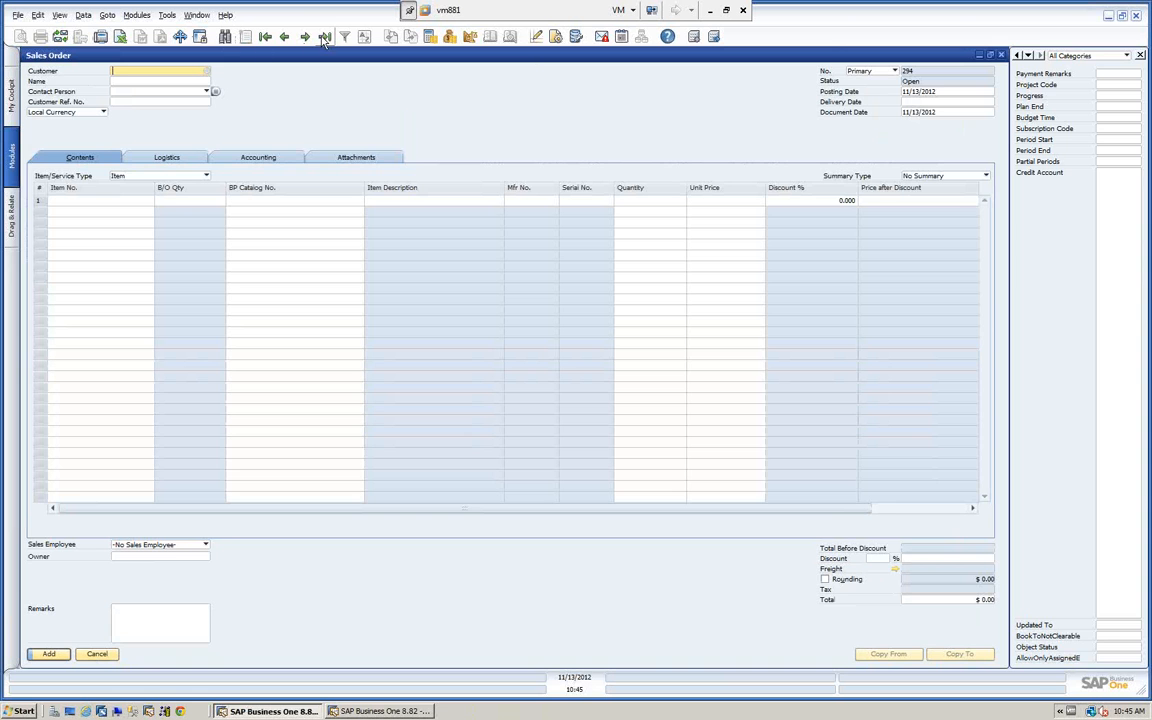
Show the last sales order, read the What's This? help for Customer Ref. No. in an enlarged window, and close it.
left_click(324, 37)
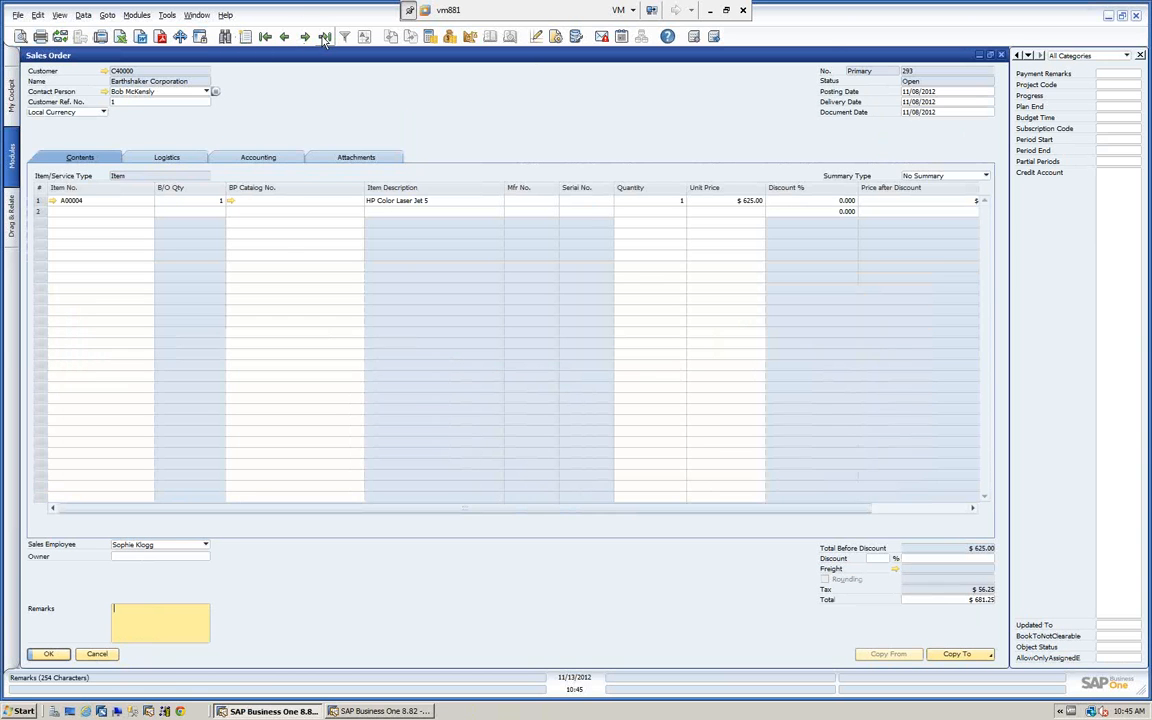
right_click(137, 105)
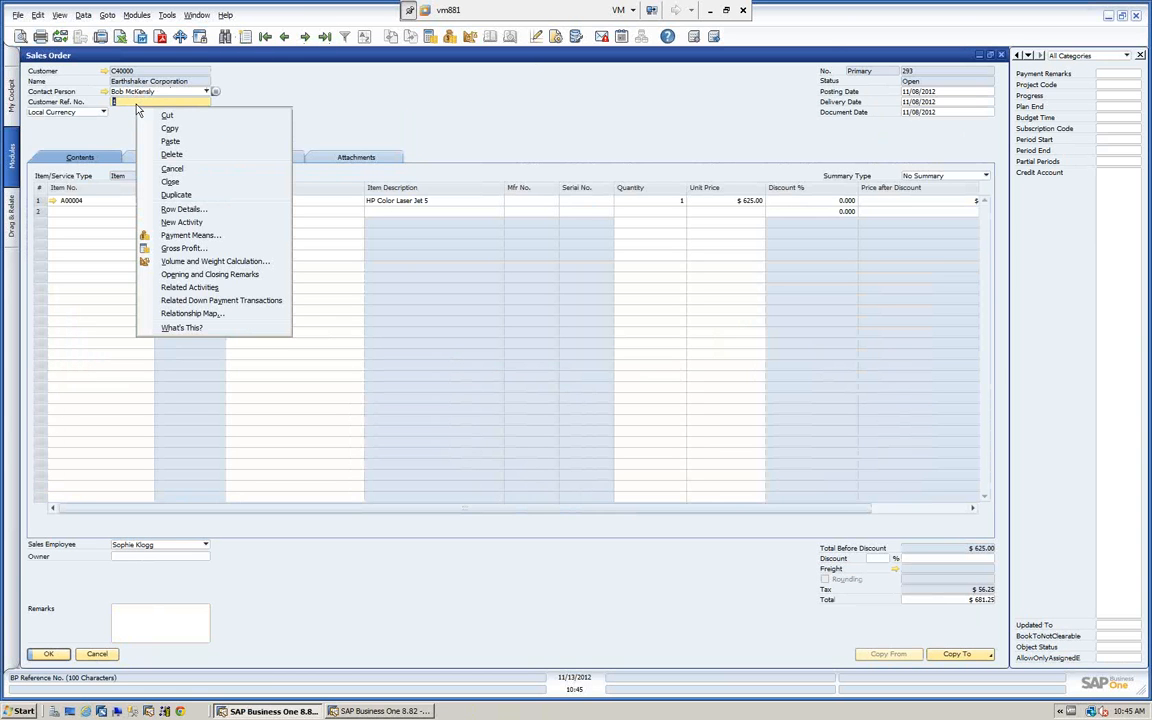
left_click(180, 328)
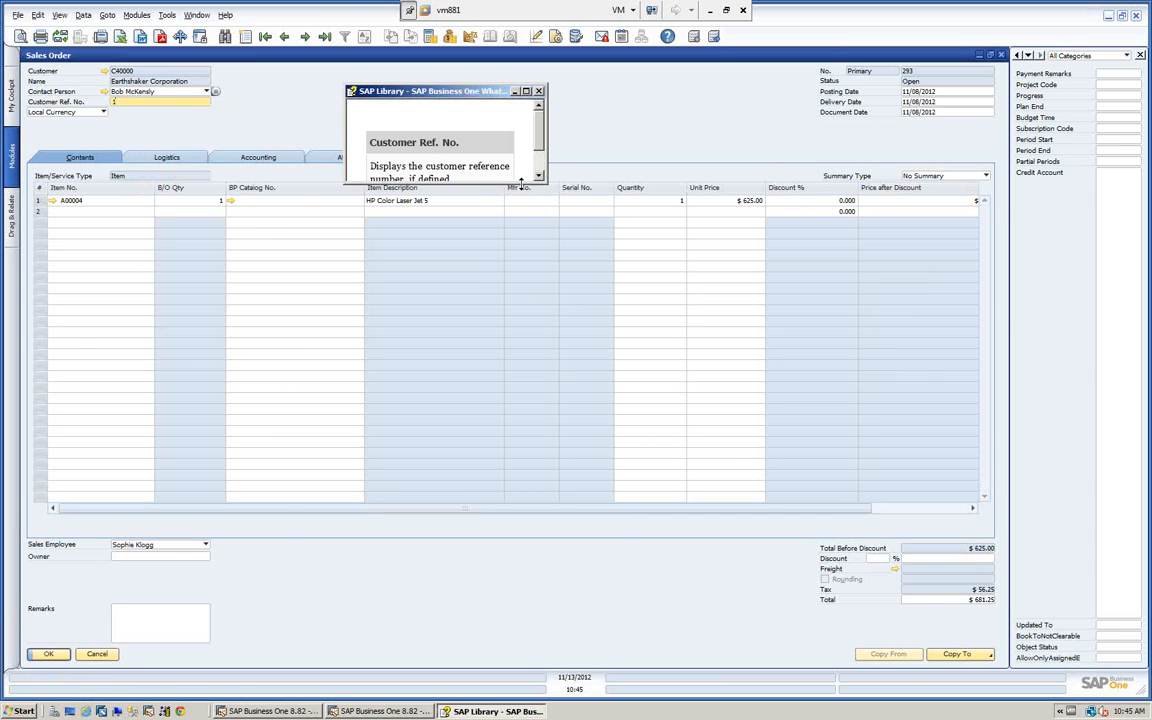
left_click_drag(520, 183, 522, 357)
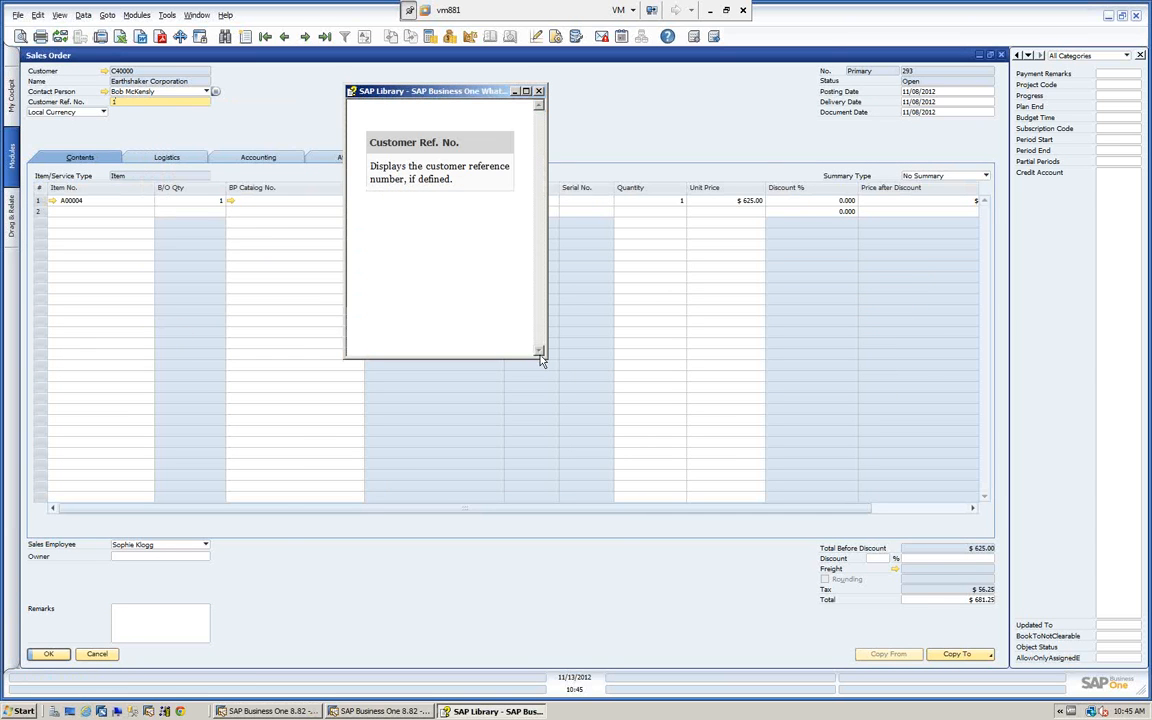
left_click(539, 91)
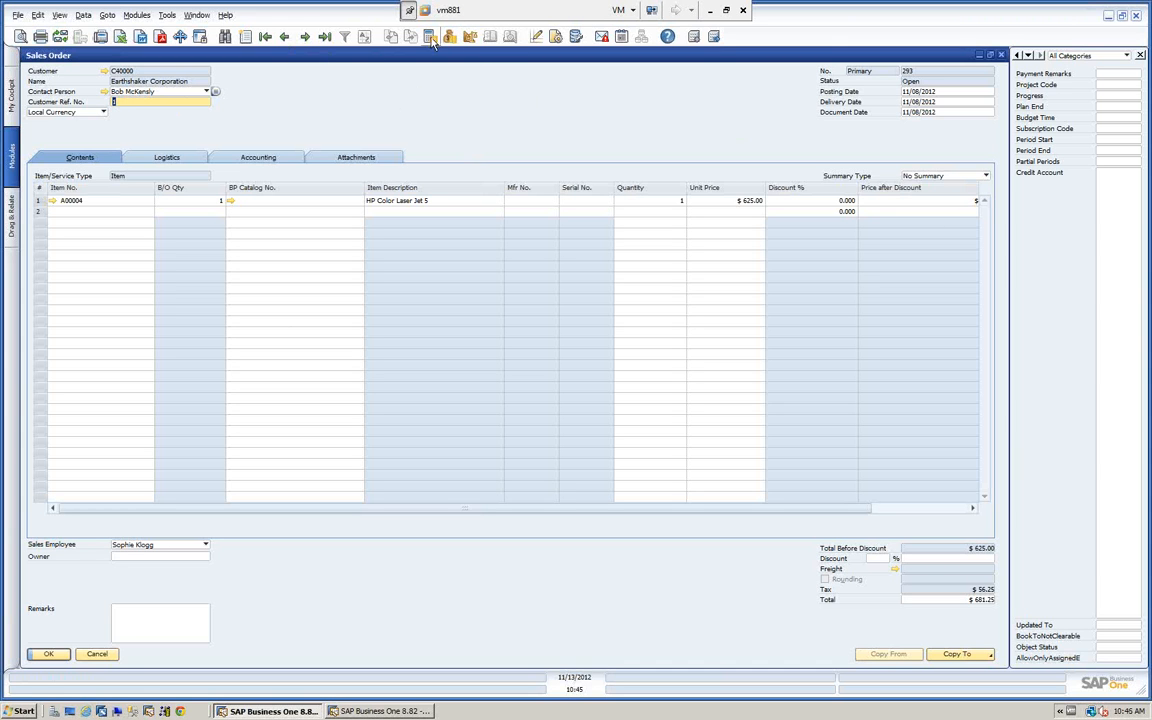
View the sales order's Payment Means through both available access routes, cancelling the deposit window each time.
right_click(441, 102)
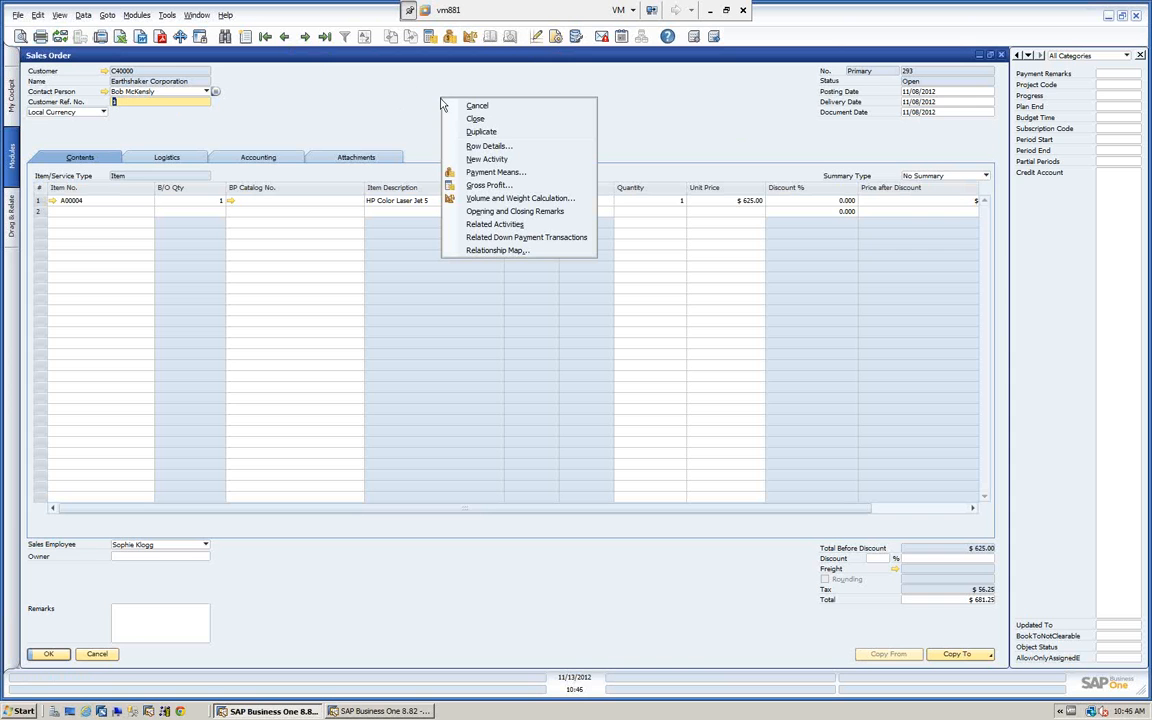
left_click(448, 173)
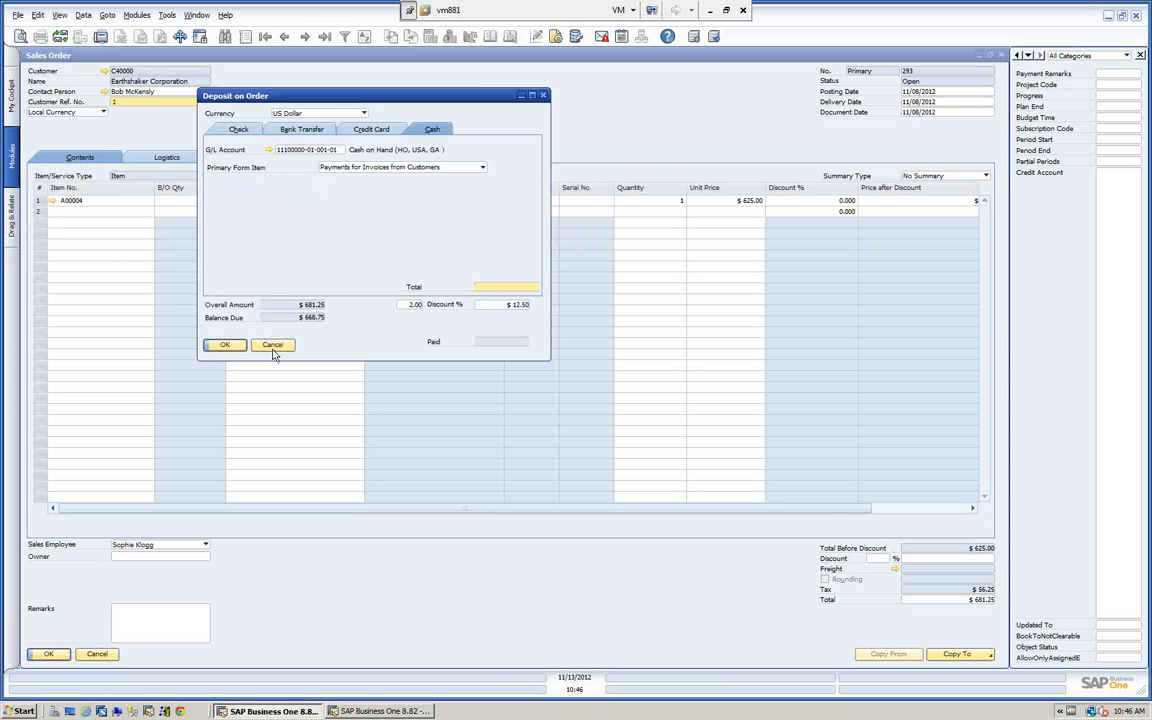
left_click(271, 346)
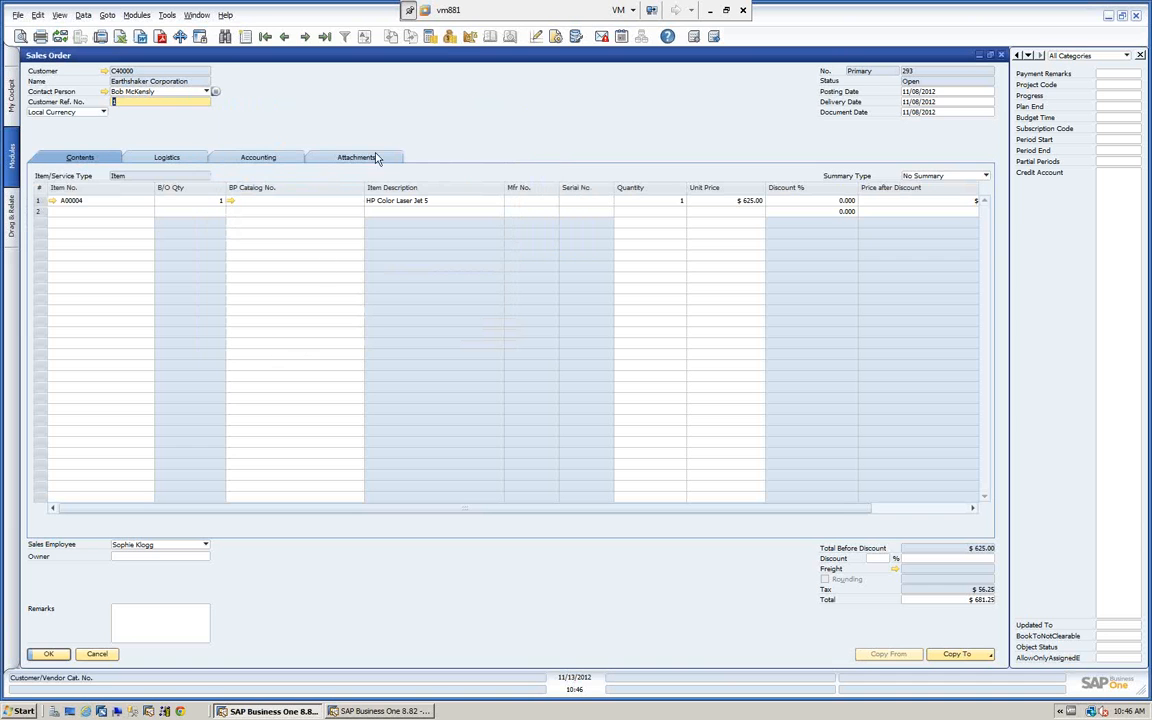
left_click(452, 37)
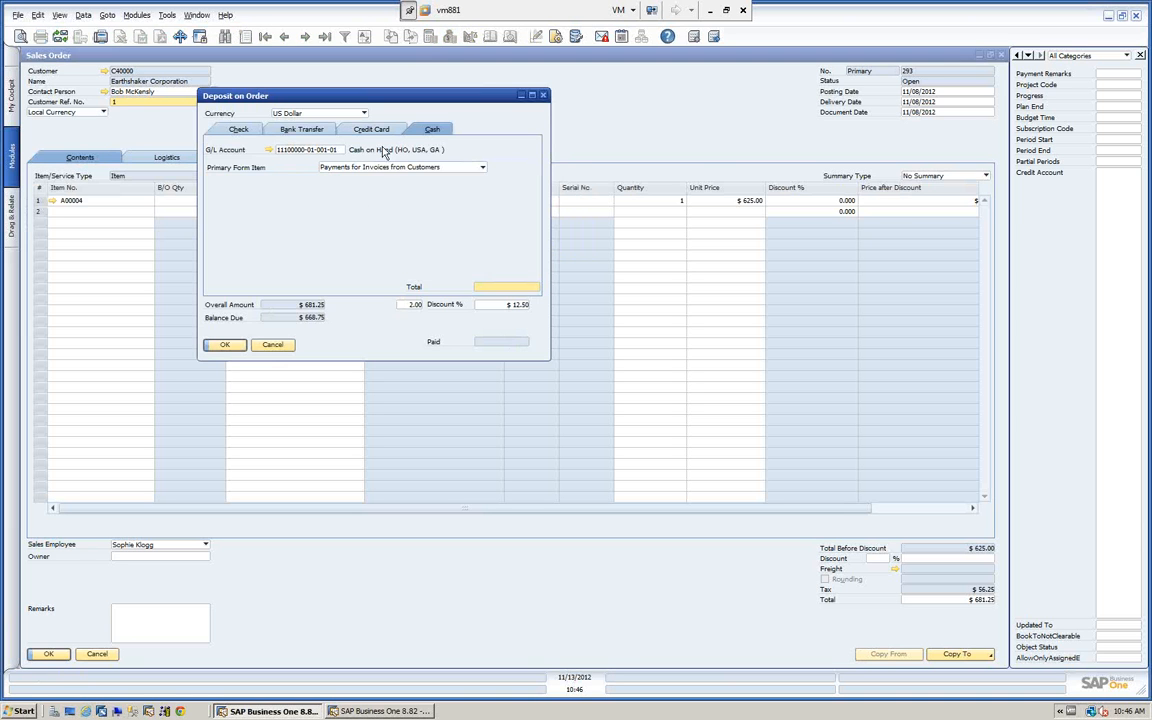
left_click(273, 346)
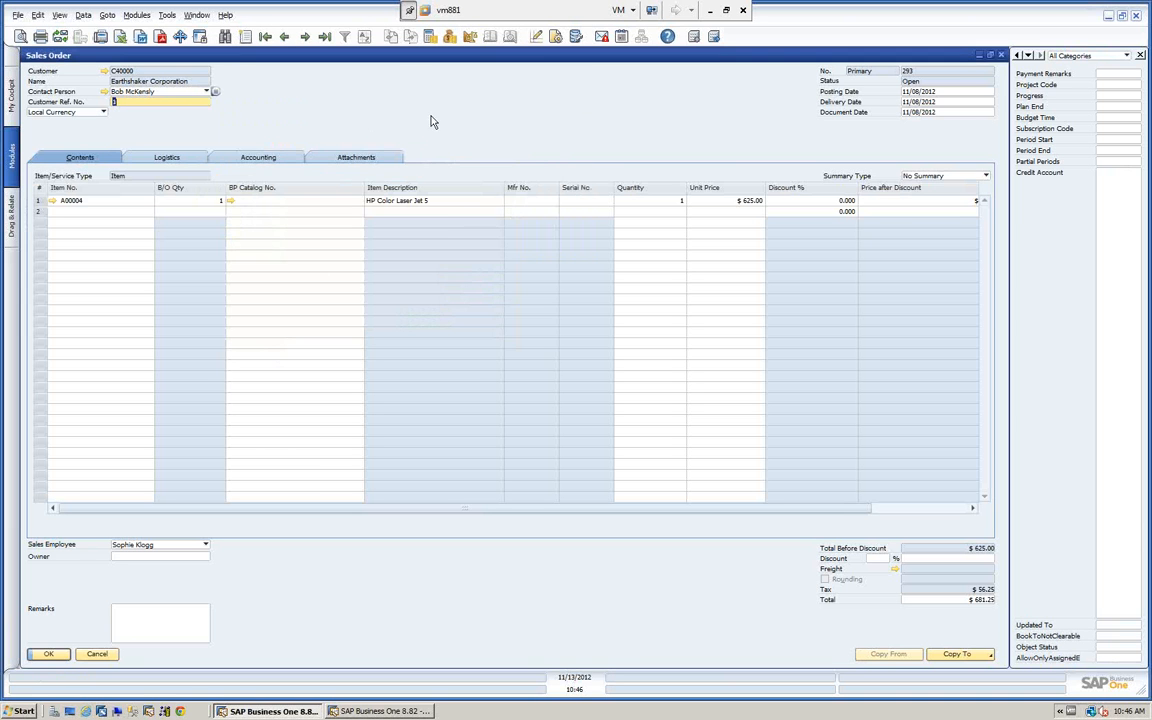
View the Gross Profit calculation of the sales order and cancel out of it.
right_click(433, 121)
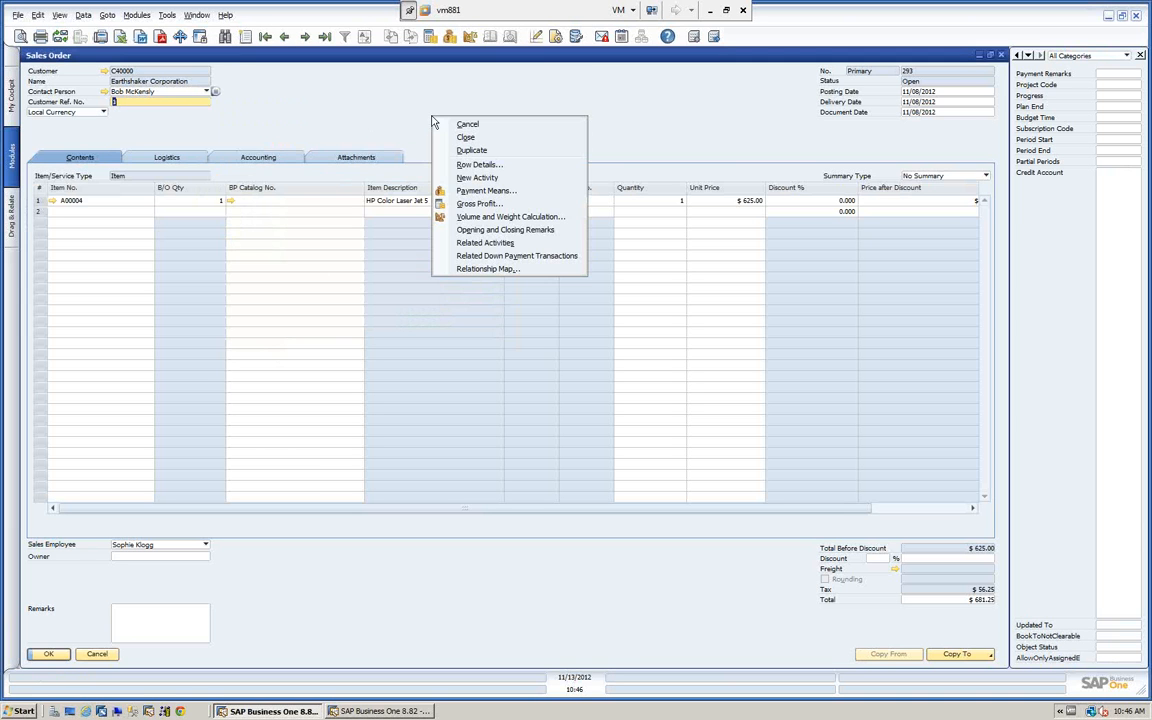
left_click(476, 205)
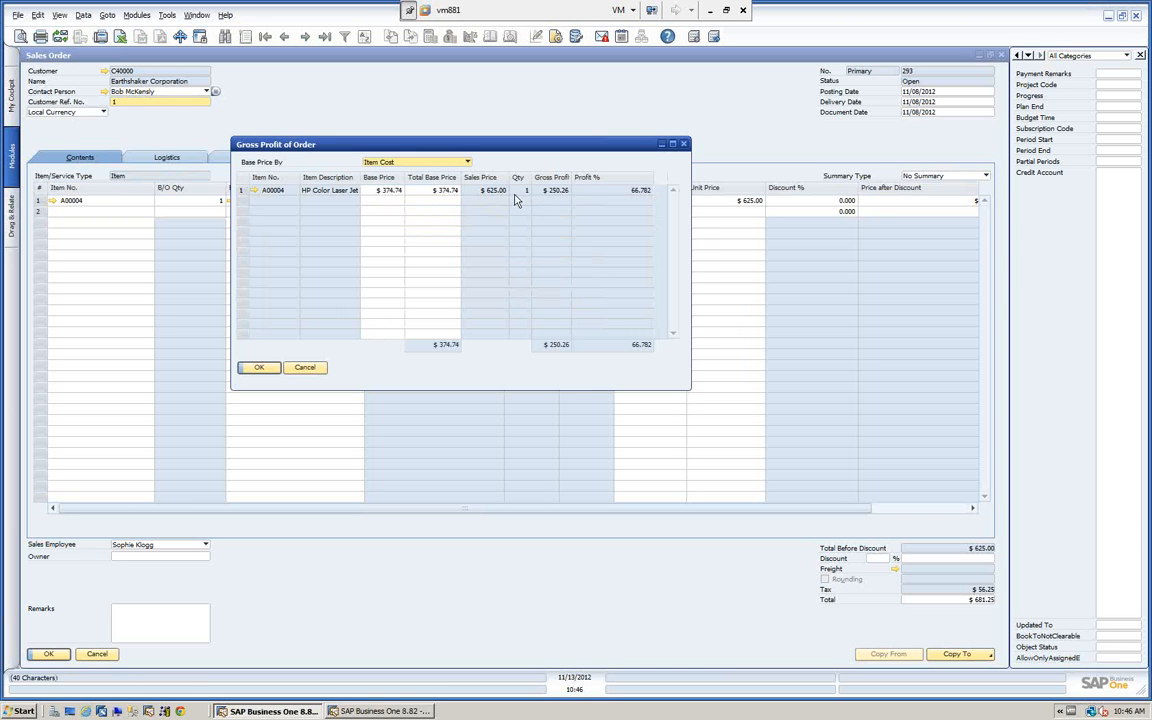
left_click(304, 367)
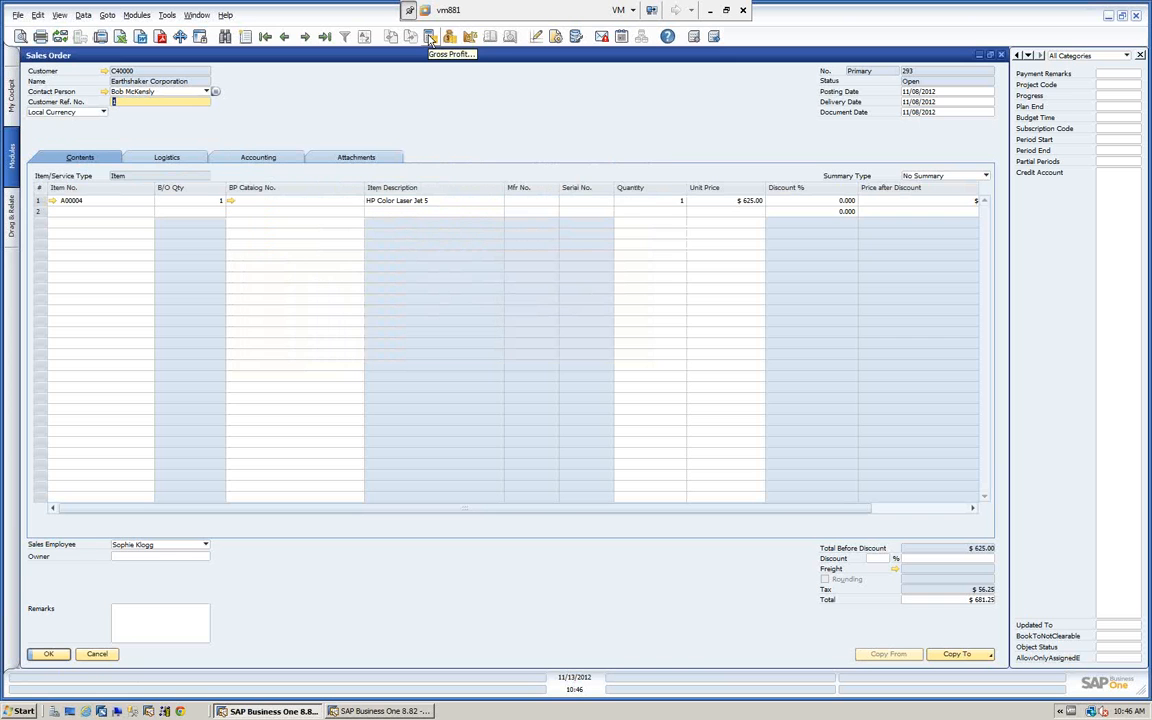
Open the order's Volume and Weight Calculation, try cm as the volume unit, and discard the change.
right_click(490, 82)
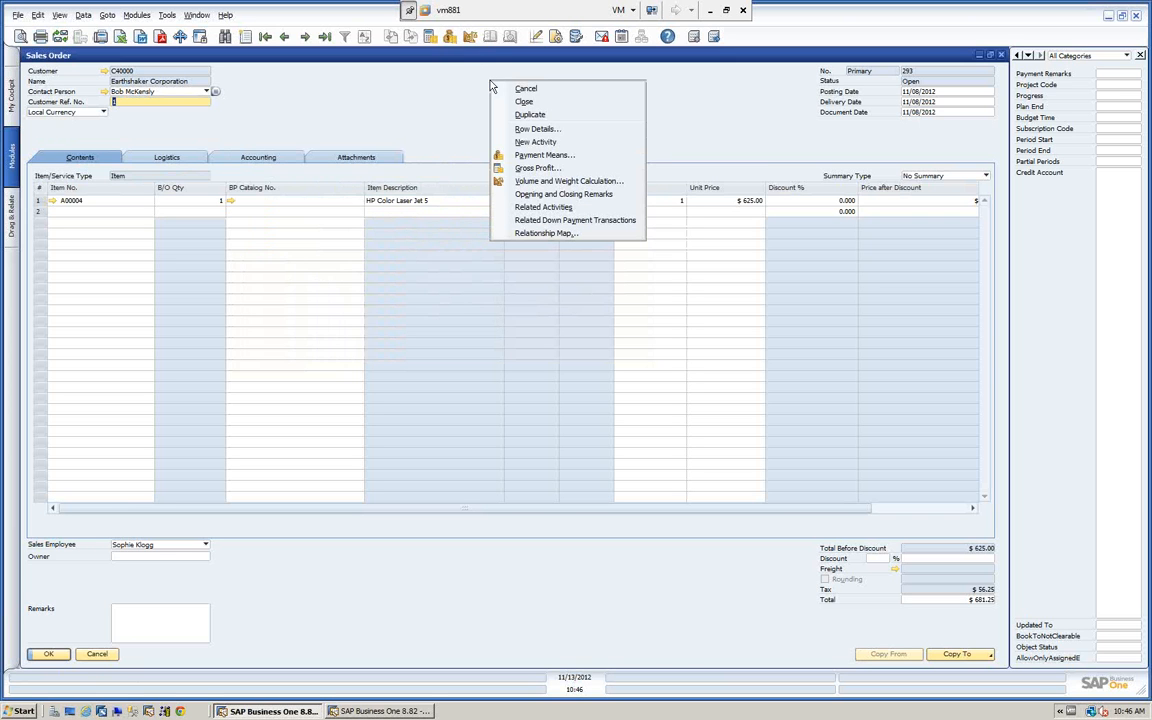
left_click(534, 181)
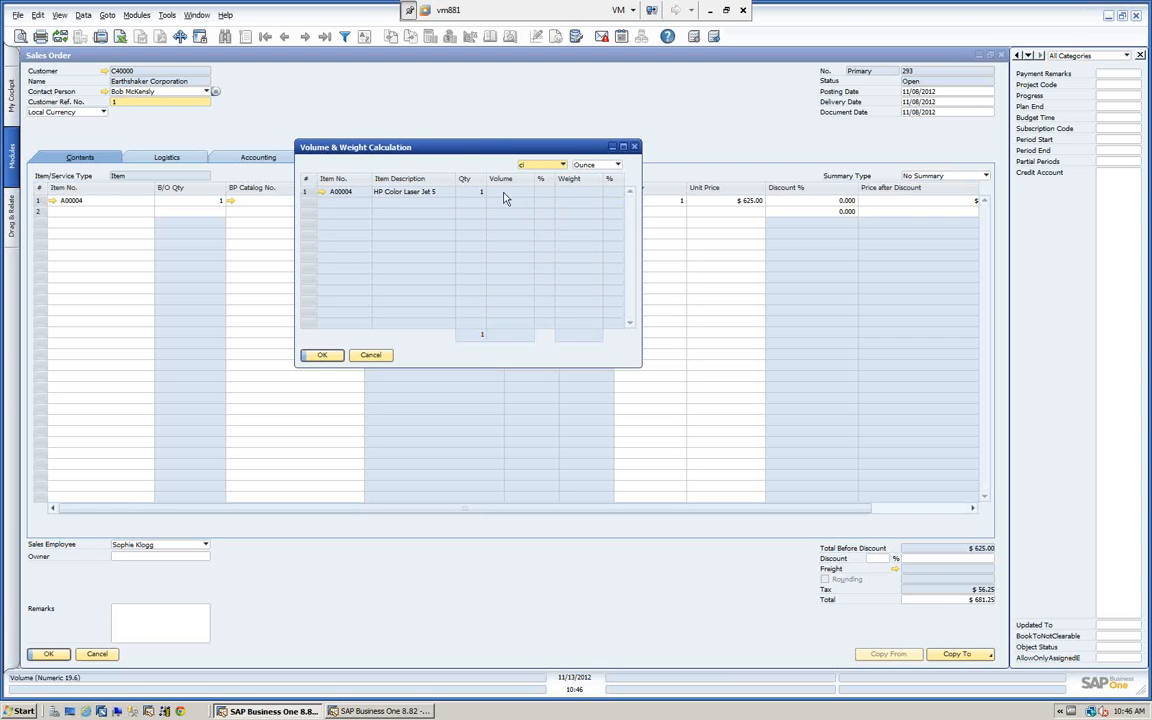
left_click(560, 165)
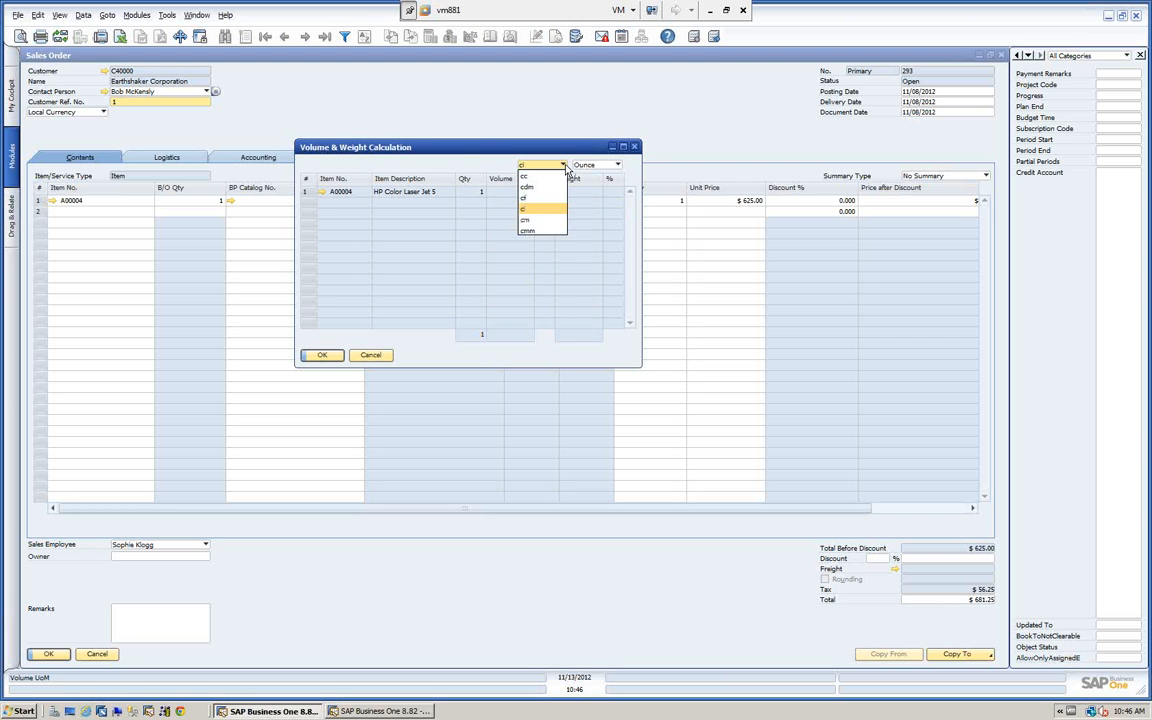
left_click(525, 209)
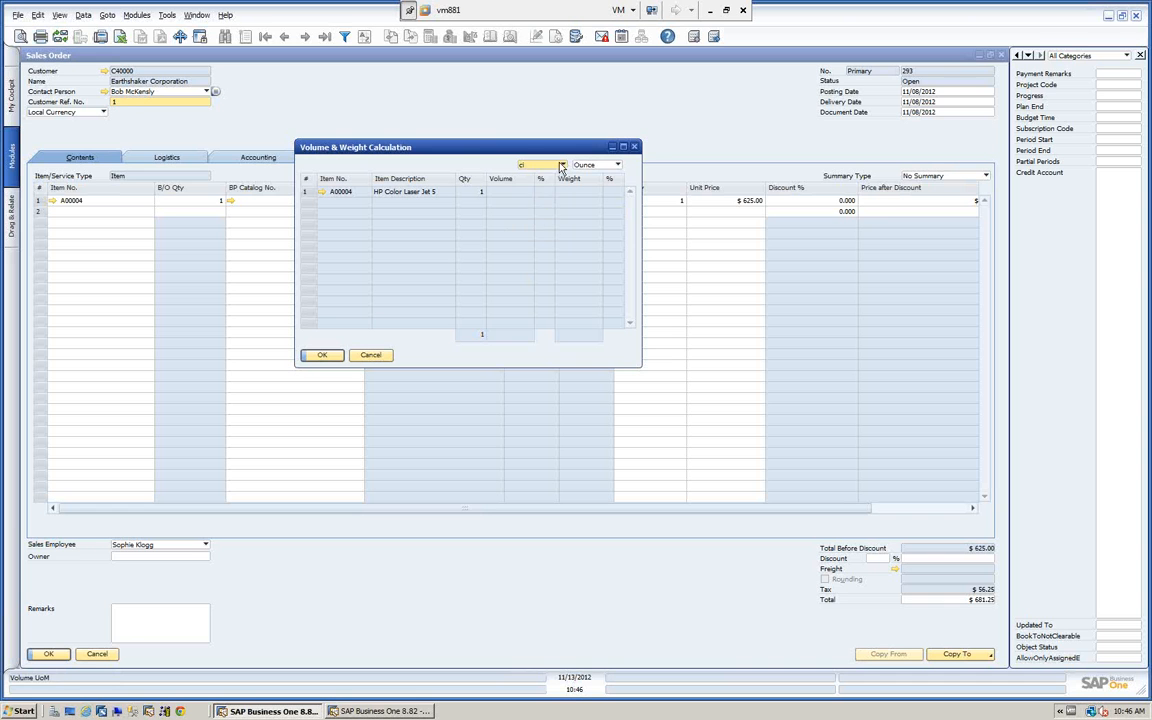
left_click(561, 165)
left_click(521, 227)
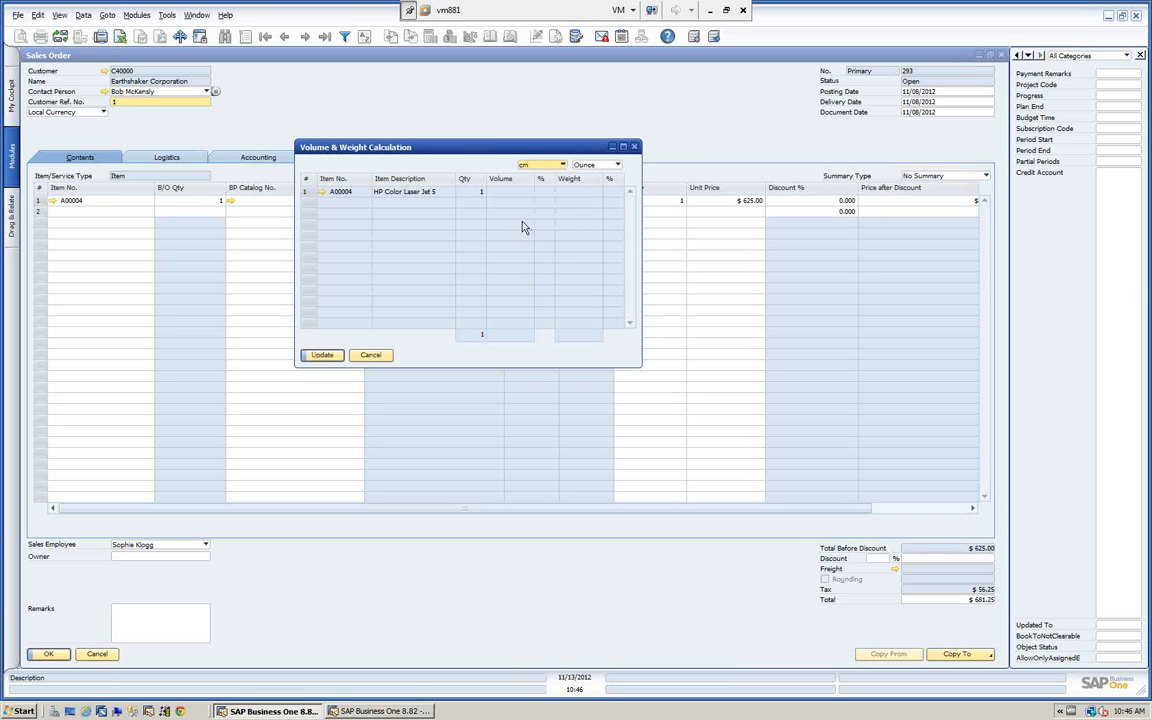
left_click(370, 355)
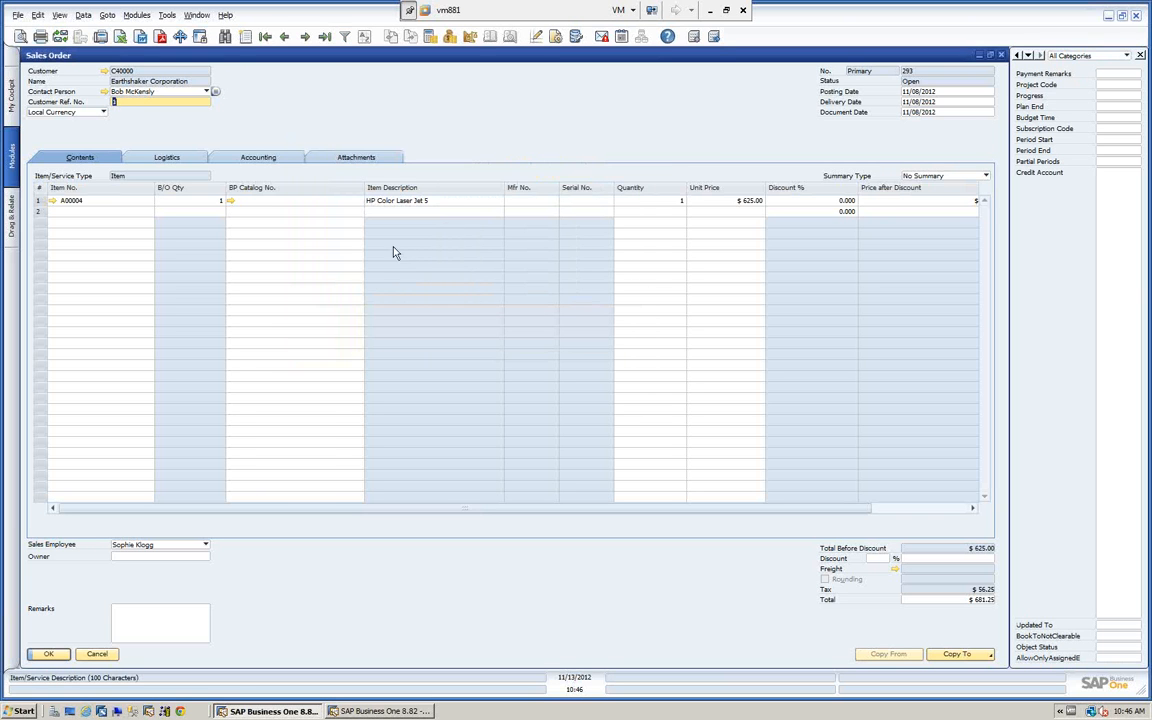
View the order's Opening and Closing Remarks, cancel them, and close the sales order.
right_click(538, 119)
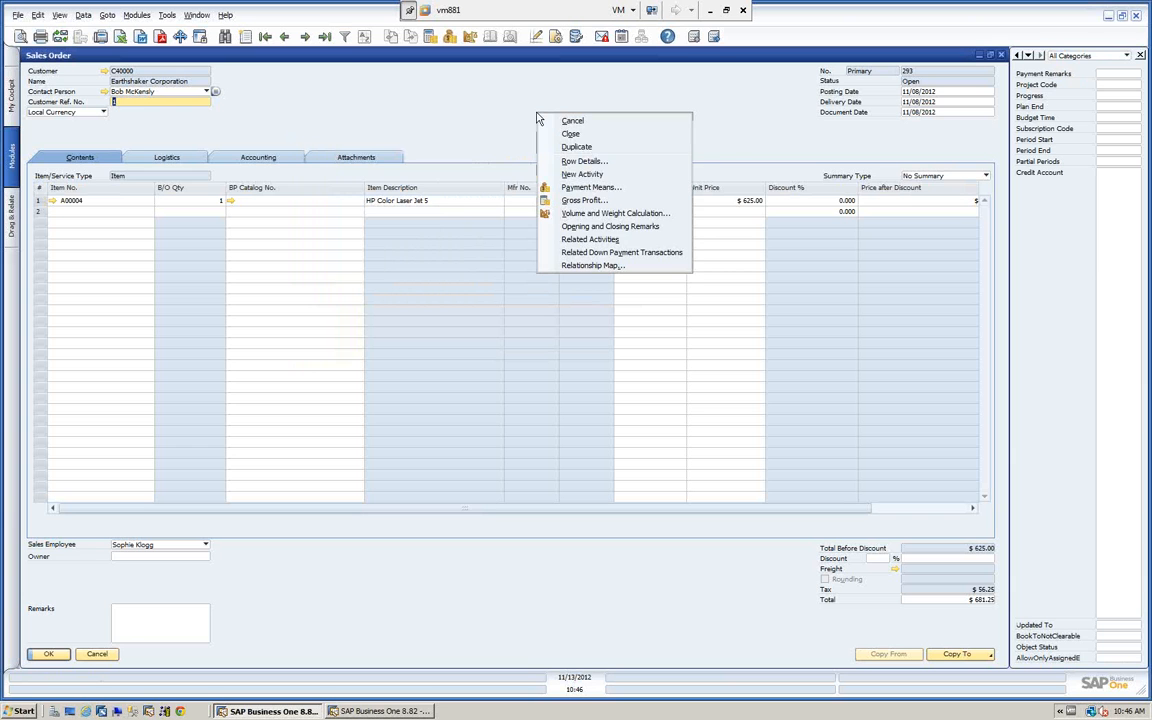
left_click(576, 228)
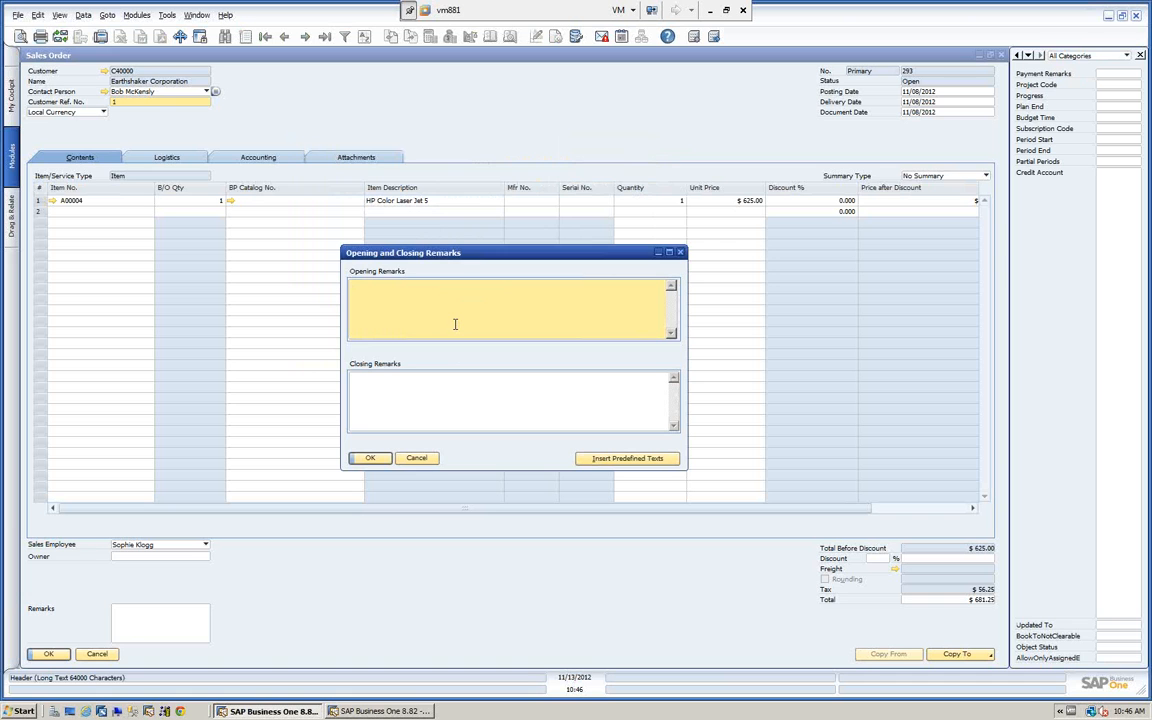
left_click(414, 458)
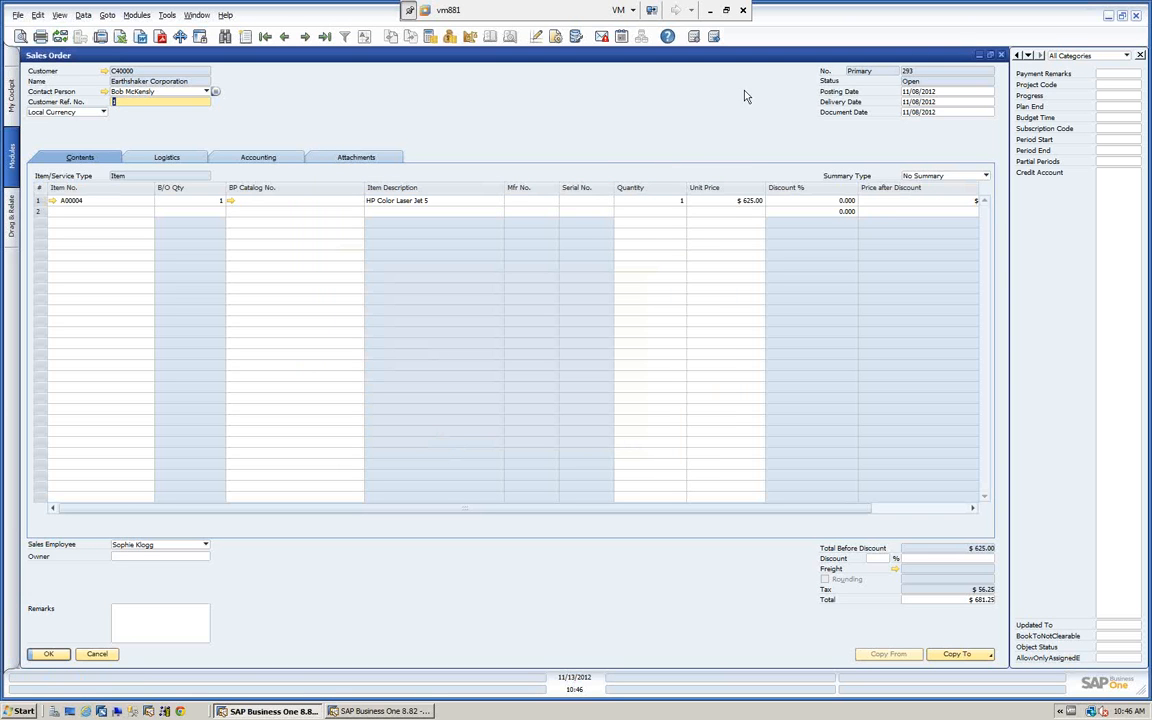
left_click(1002, 56)
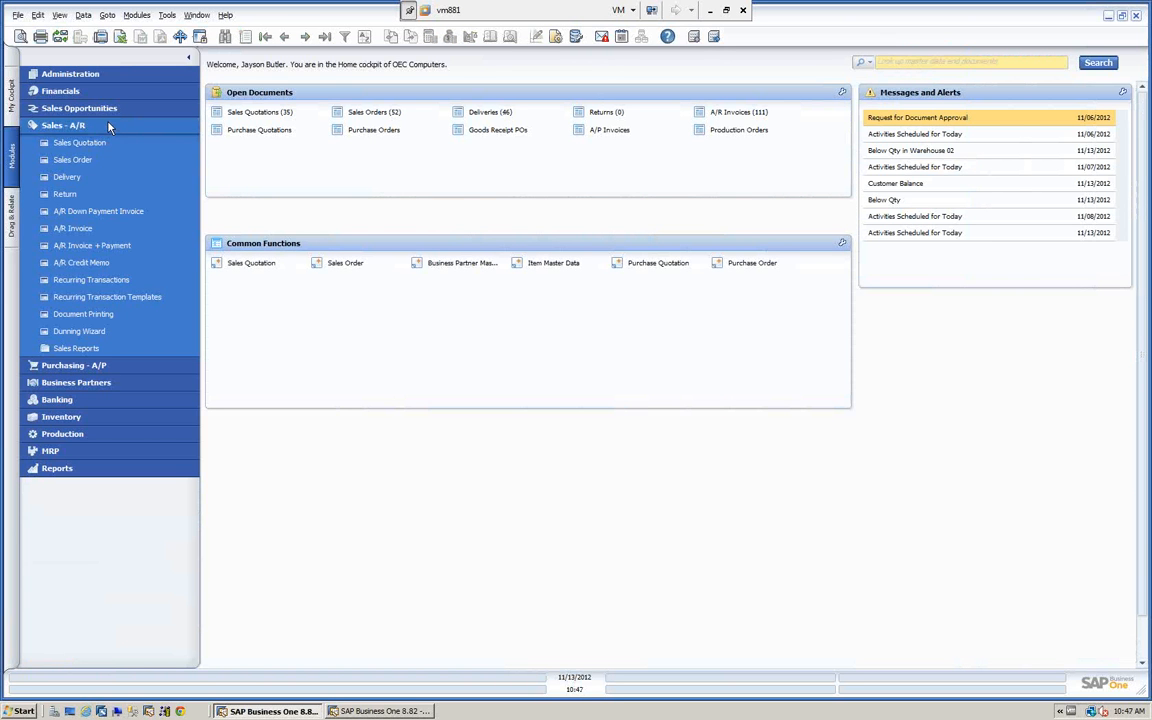
Collapse the Sales - A/R module, review the Company Details under Administration's System Initialization, including Basic Initialization, and cancel out.
left_click(110, 127)
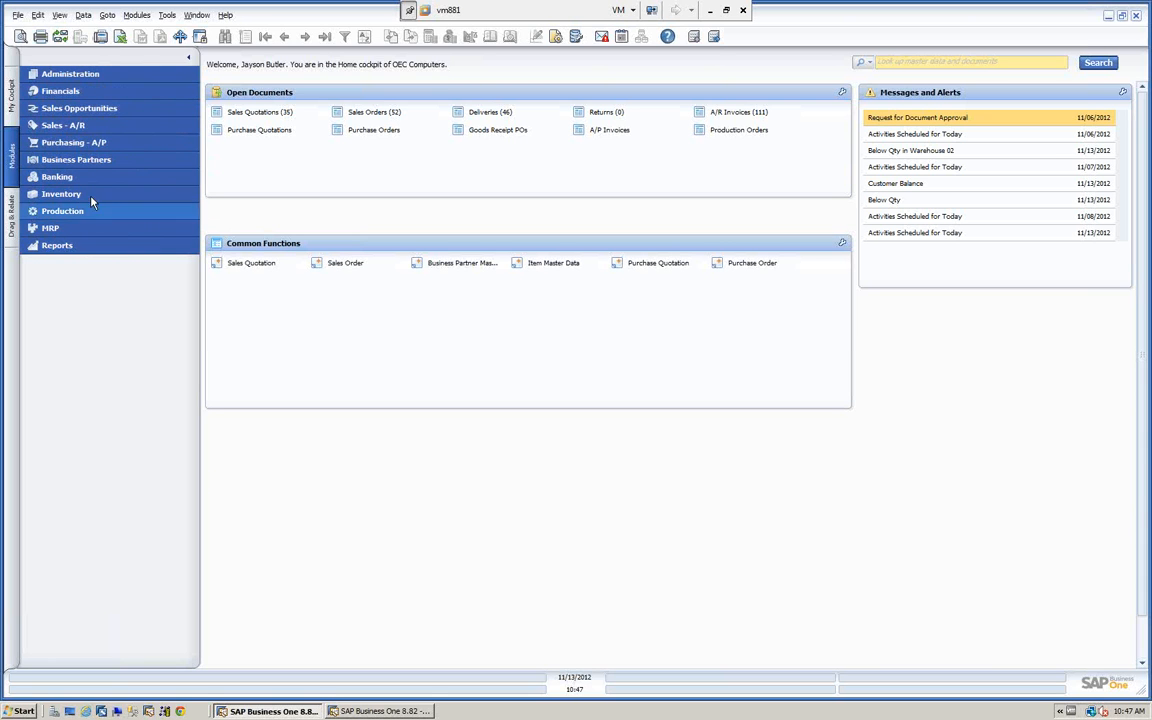
left_click(106, 76)
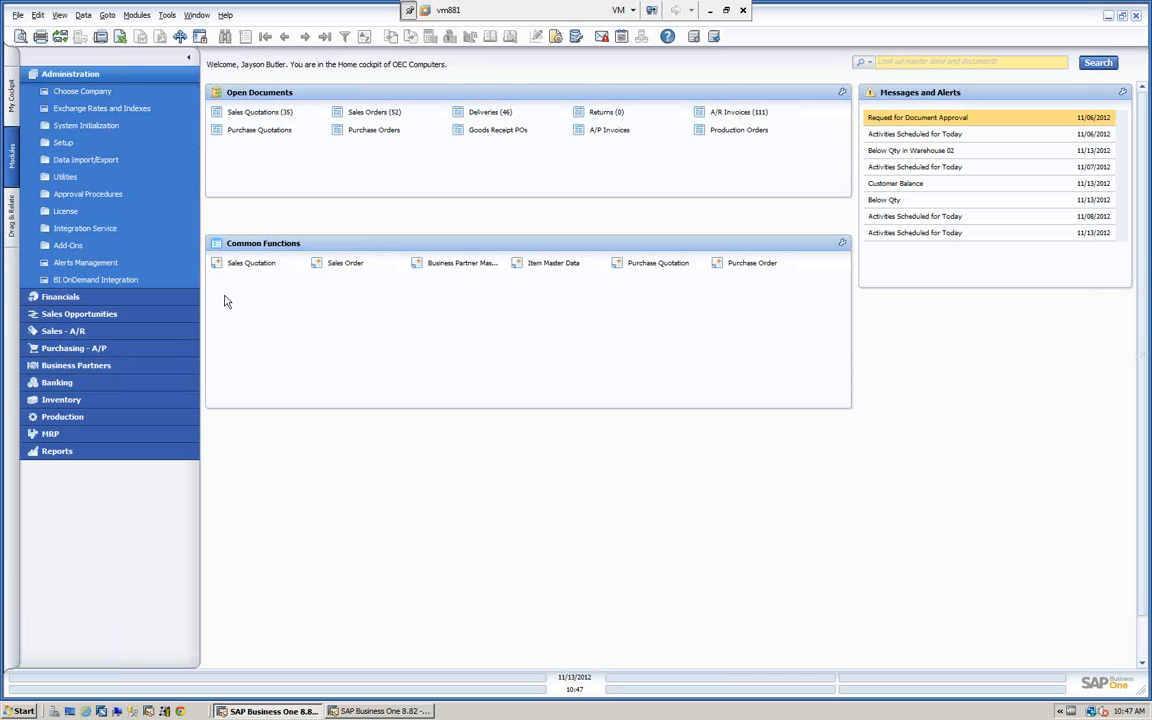
left_click(97, 126)
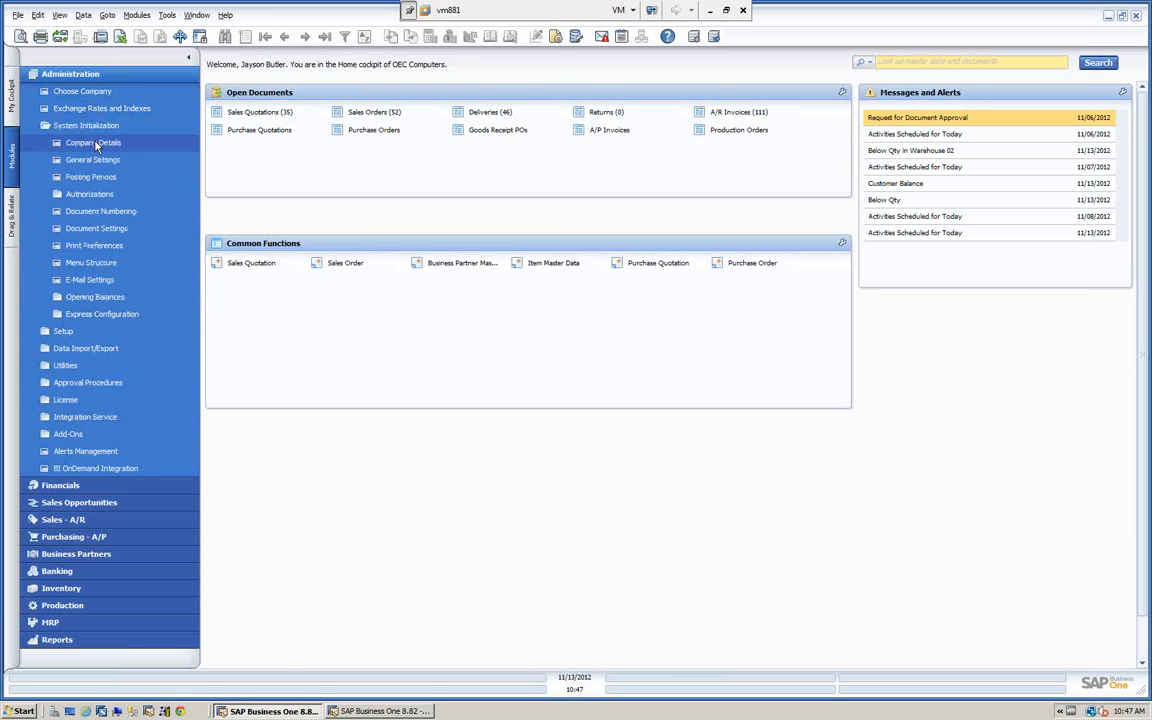
left_click(95, 144)
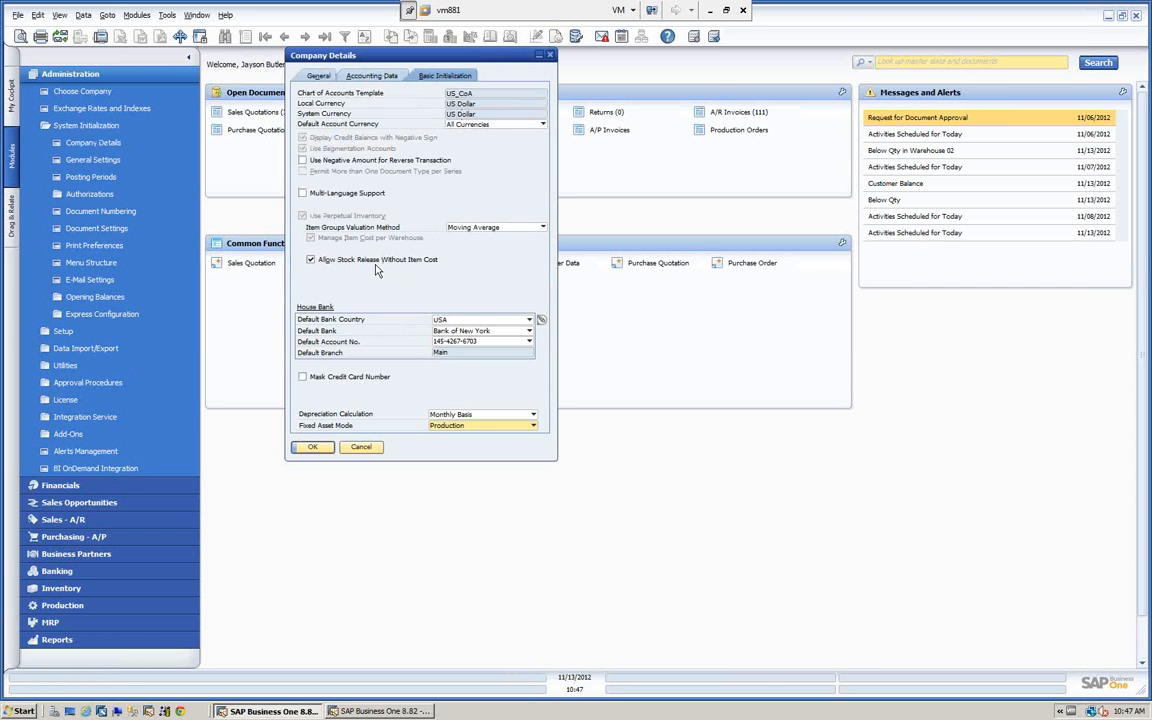
left_click(362, 447)
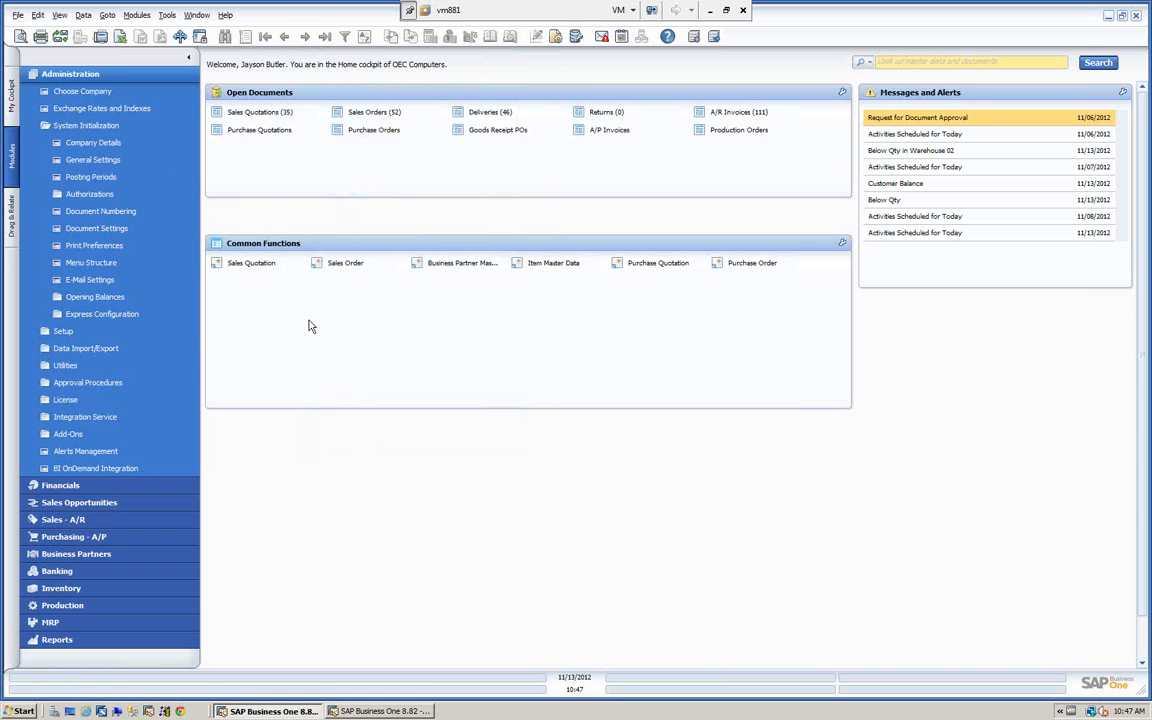
Review the Path, Cockpit, Budget, Services and Display settings in General Settings under System Initialization, and cancel out.
left_click(101, 156)
left_click_drag(335, 97, 550, 150)
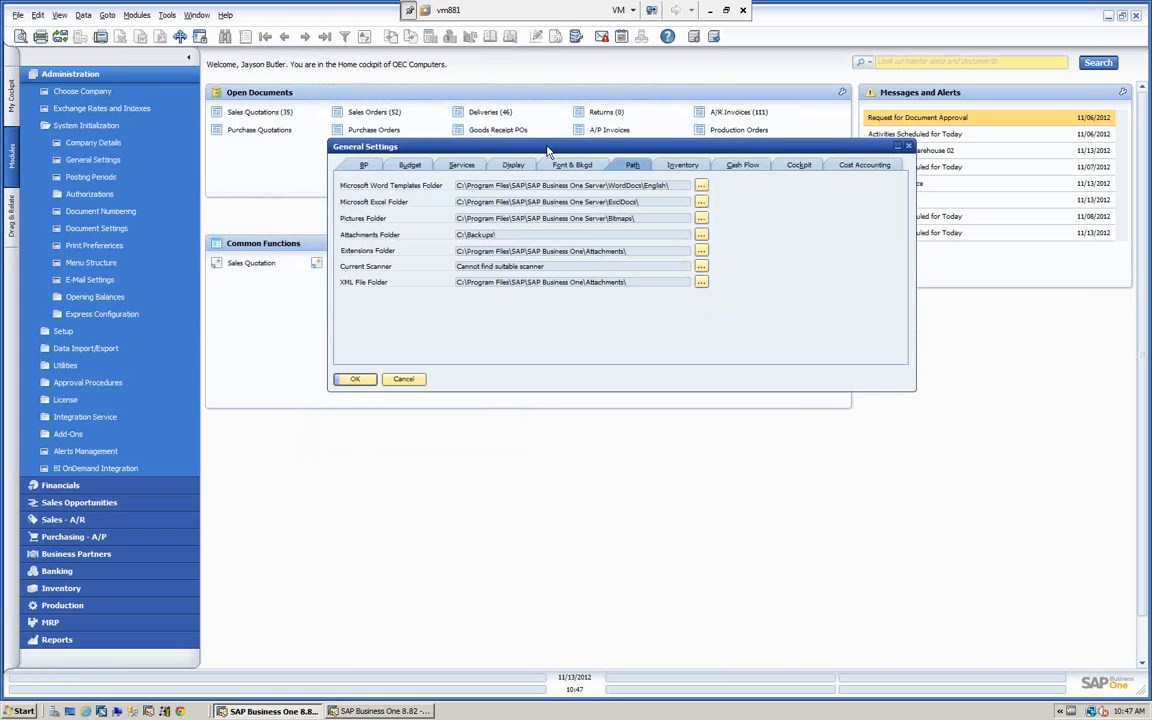
left_click(792, 166)
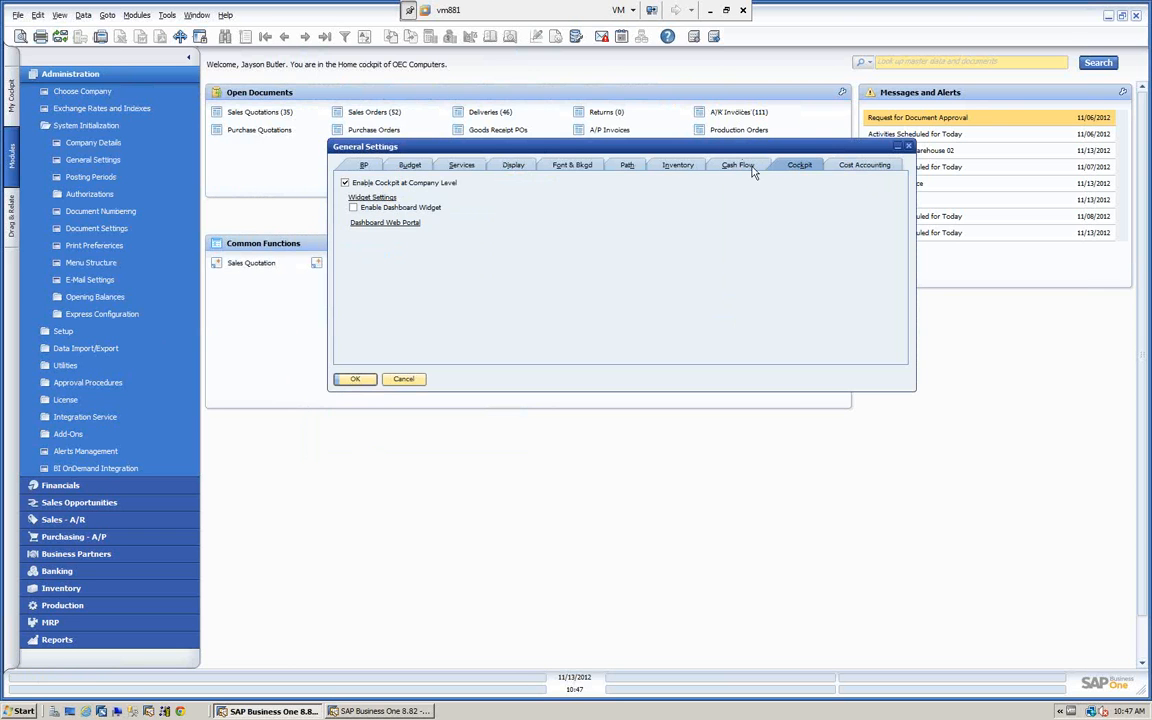
left_click(409, 168)
left_click(465, 167)
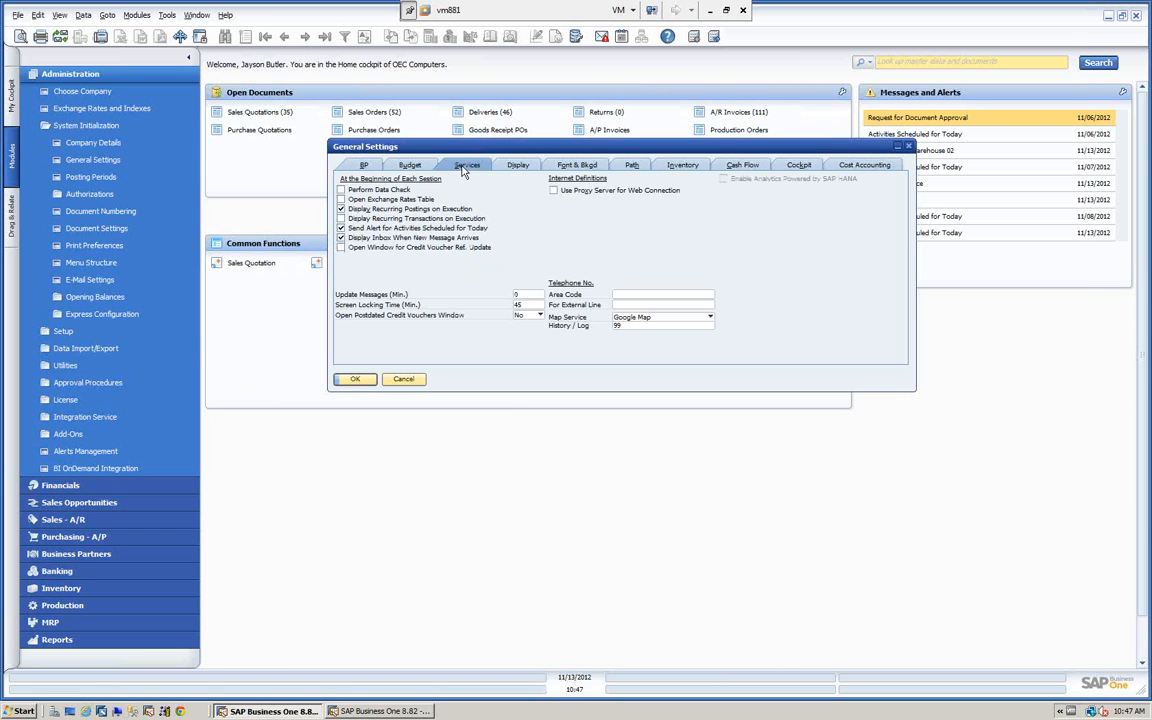
left_click(518, 167)
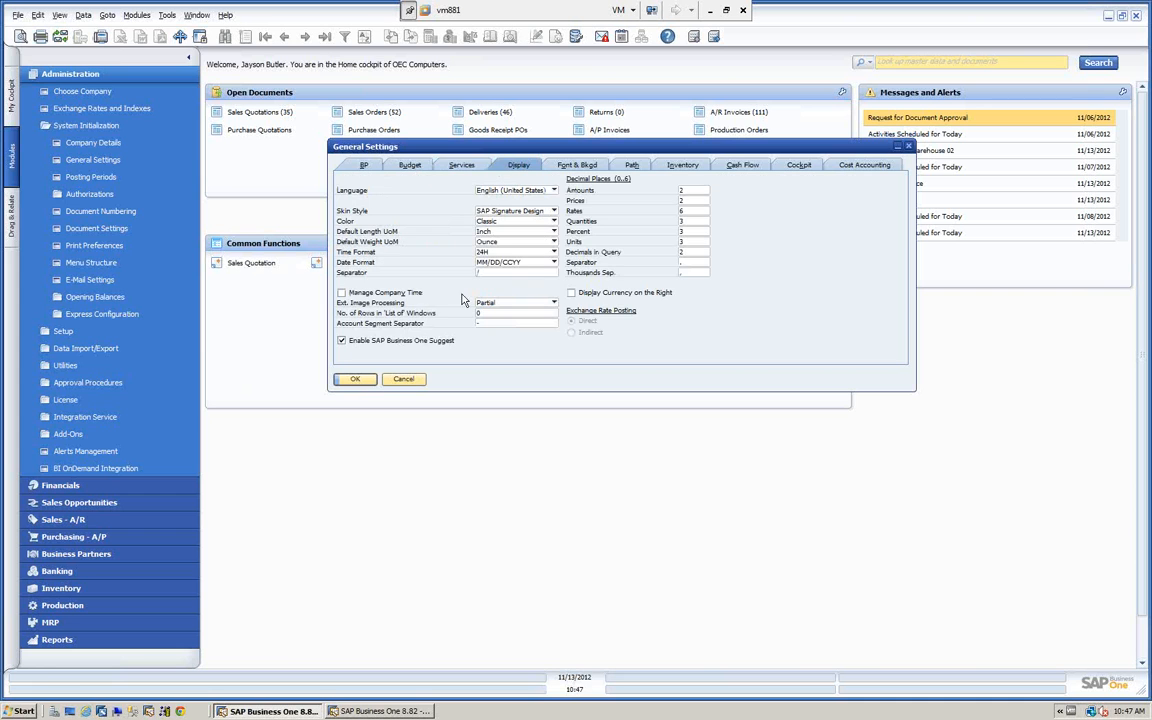
left_click(403, 378)
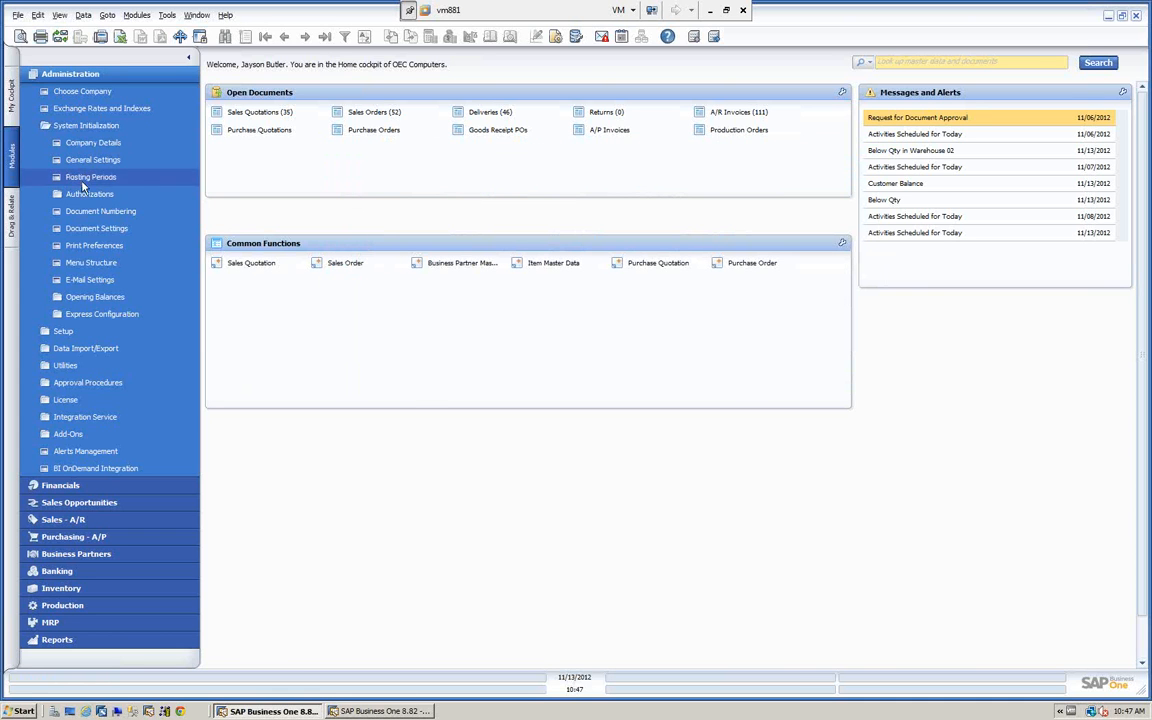
Collapse the Administration module and view the functions of the Financials and Sales Opportunities modules.
left_click(84, 75)
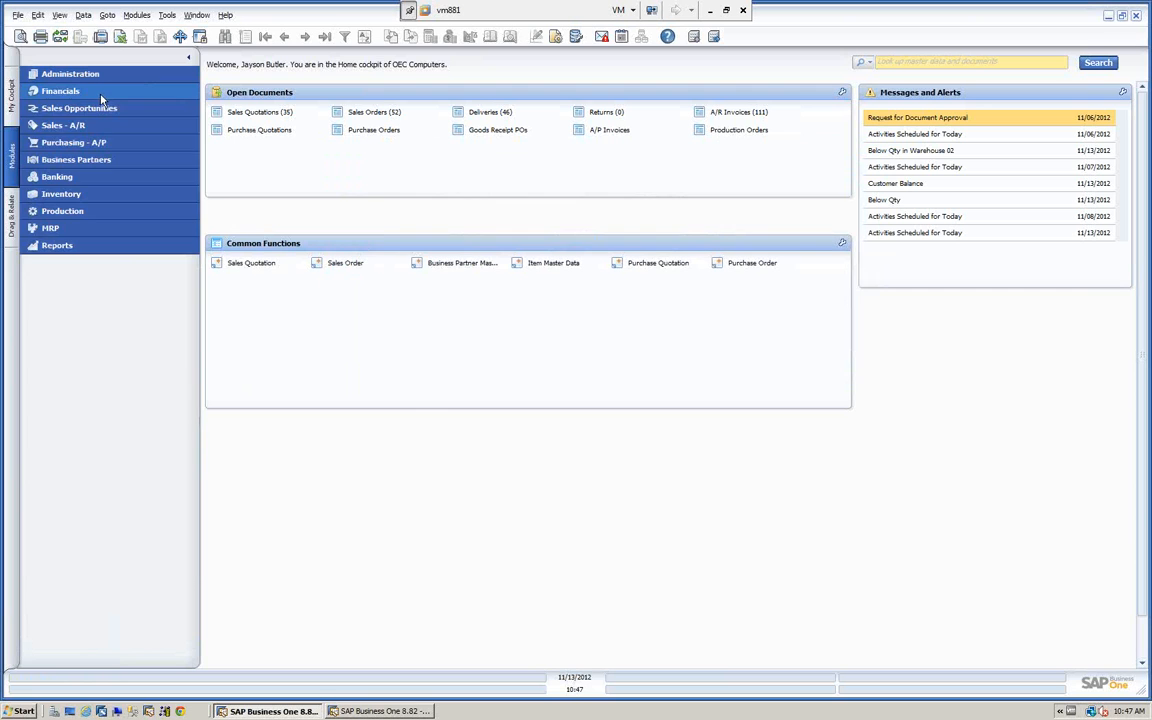
left_click(101, 92)
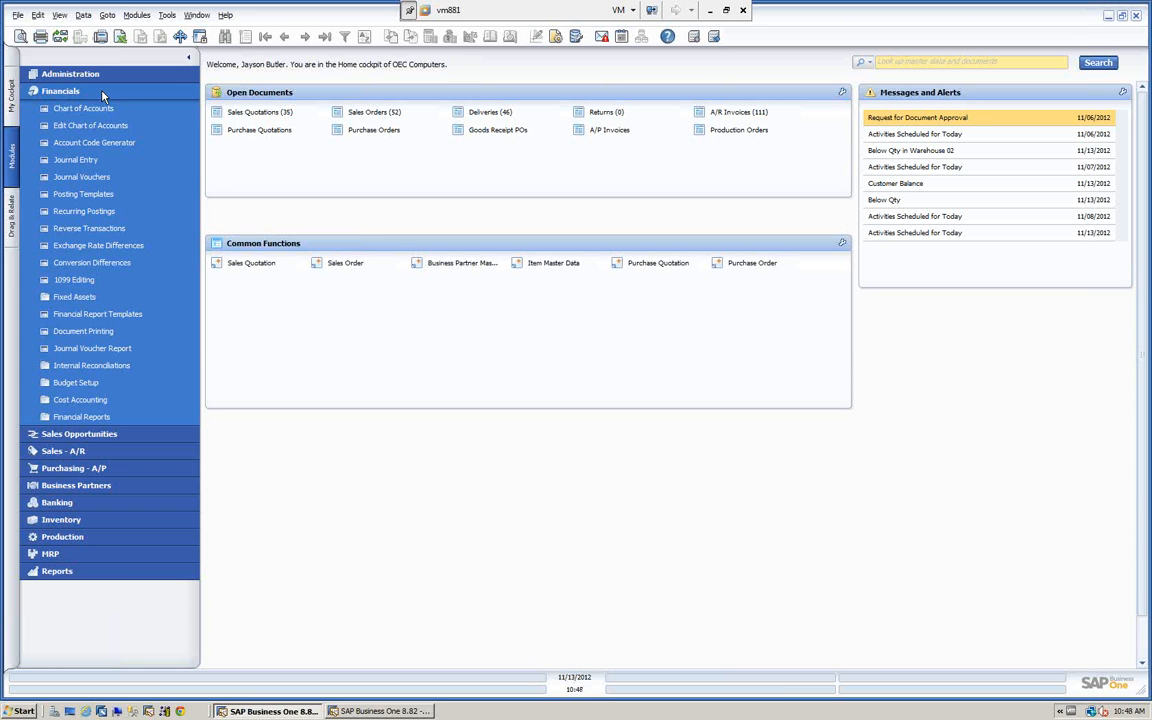
left_click(102, 92)
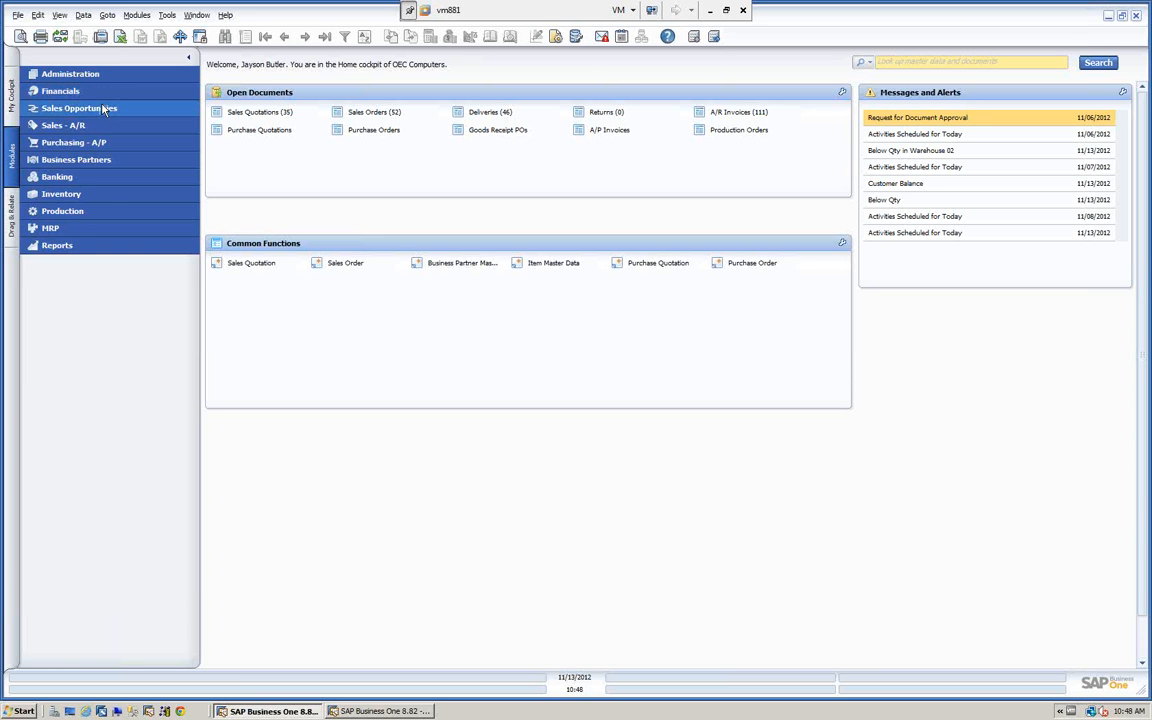
left_click(105, 108)
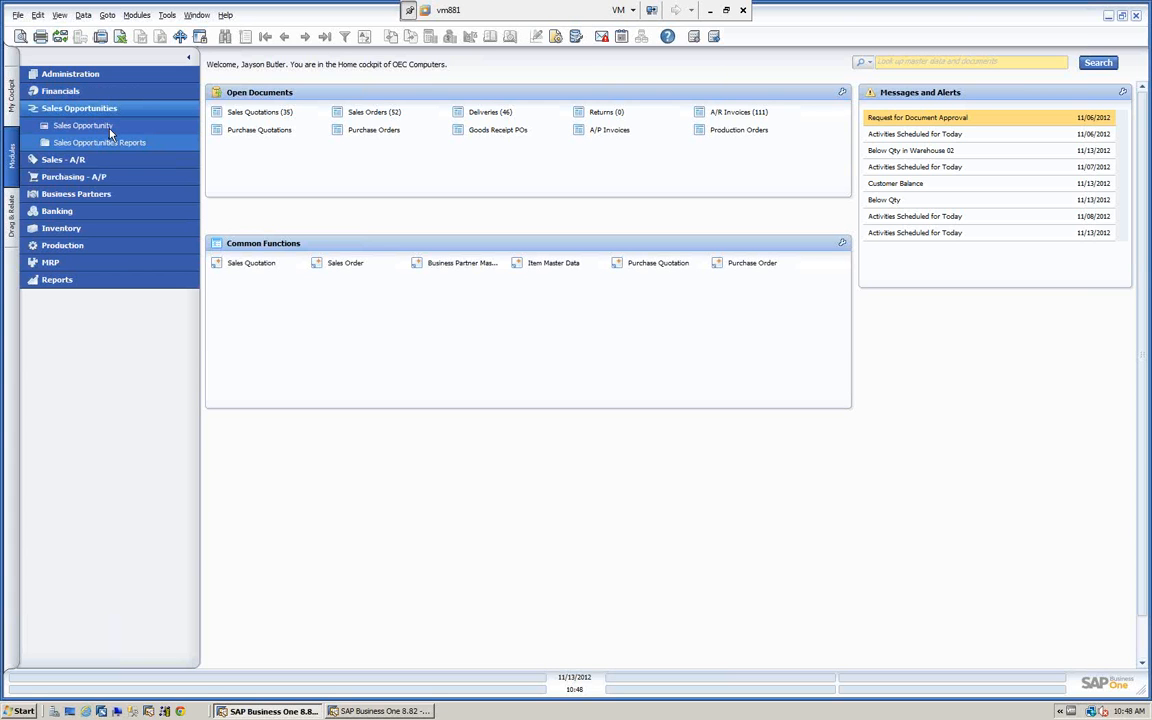
Search Business Partner Master Data for partners of type Lead and open the first lead in the list.
left_click(80, 193)
left_click(80, 178)
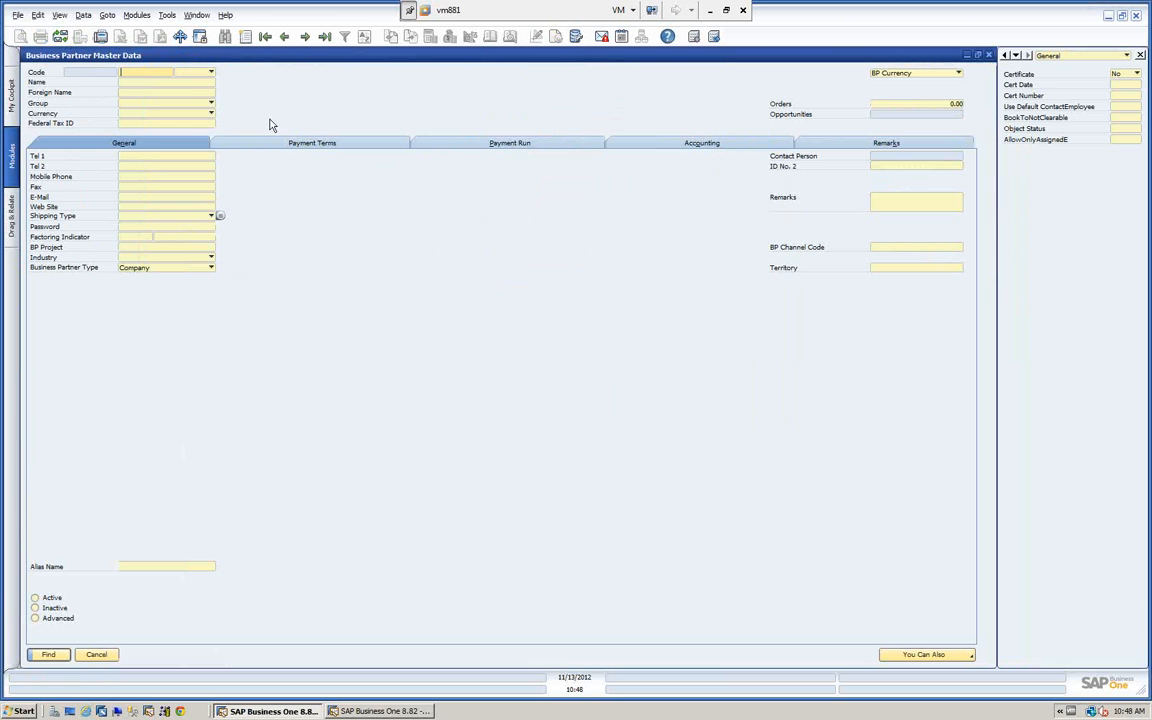
left_click(204, 72)
left_click(186, 105)
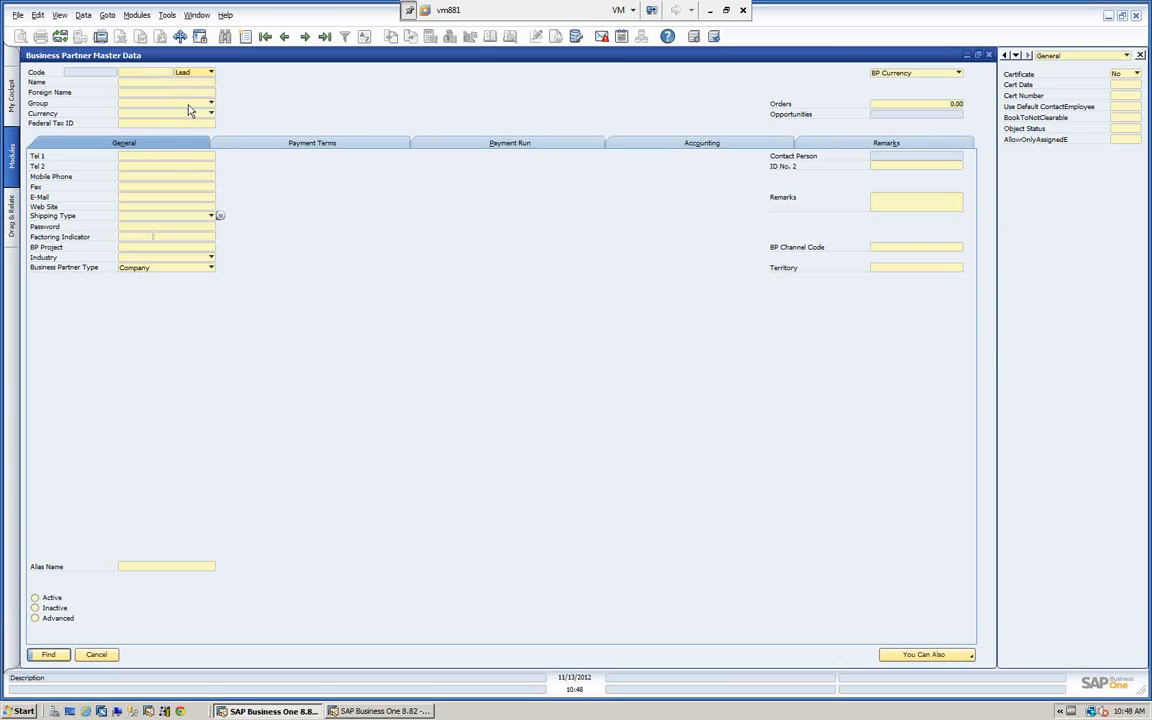
left_click(48, 655)
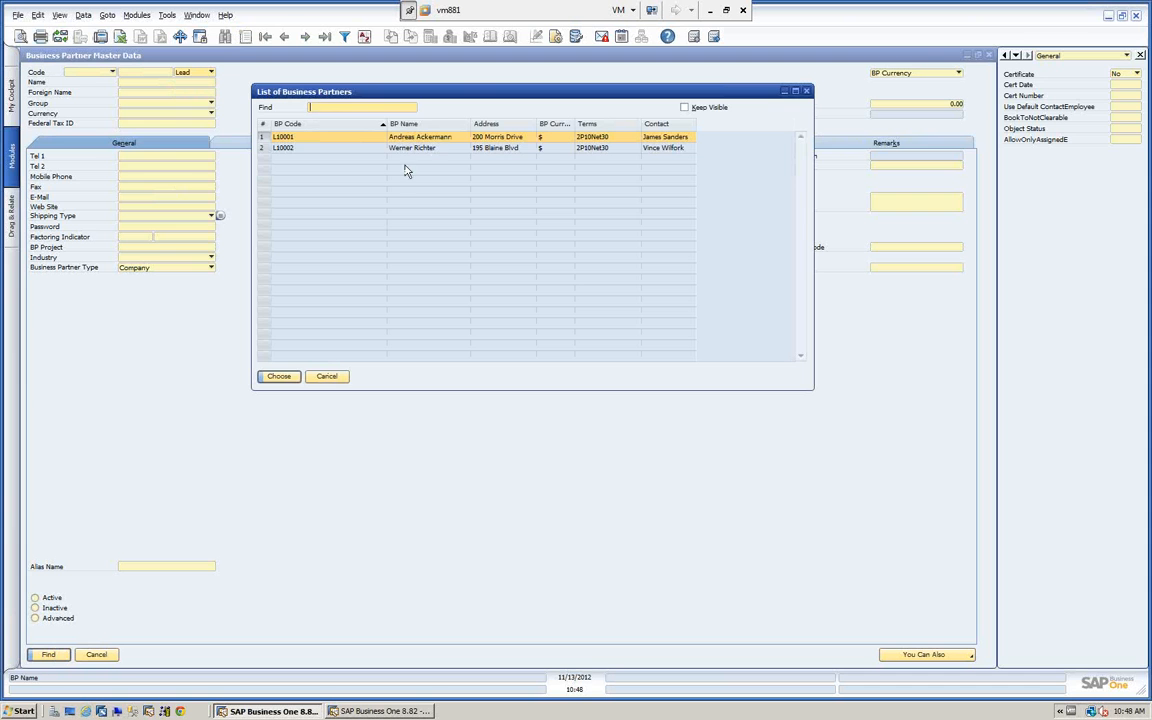
left_click(279, 377)
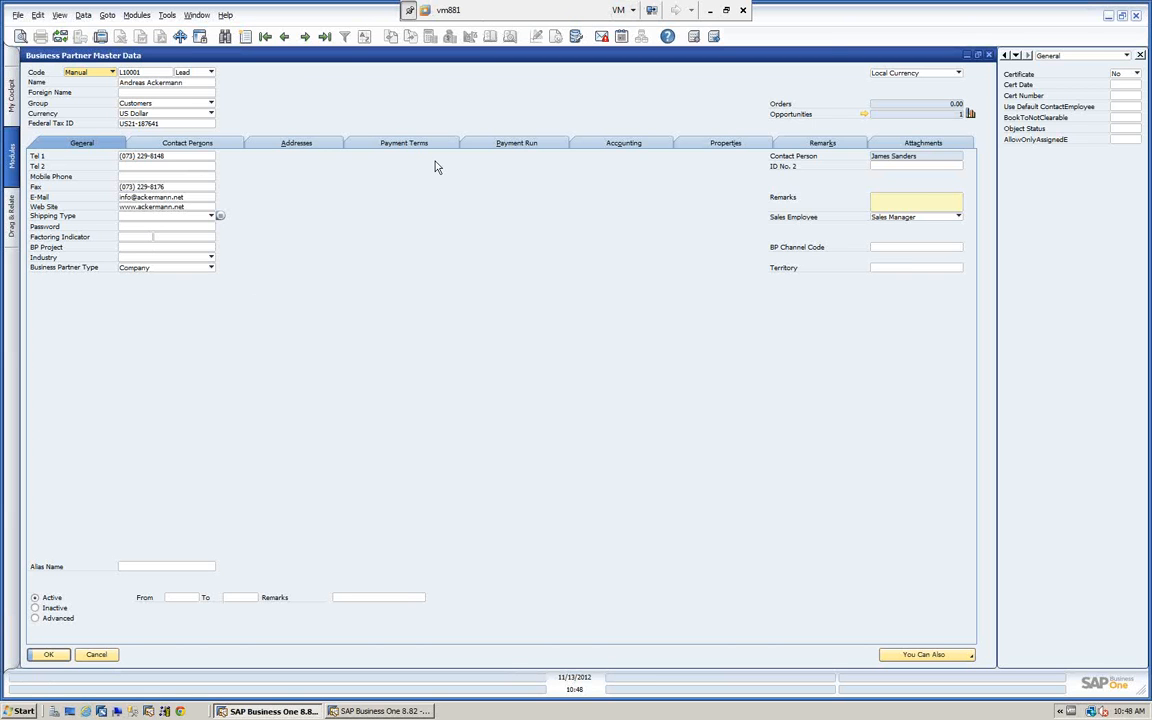
Examine the General and Stages details of the lead's linked sales opportunity, close all its windows, and collapse the Business Partners module.
left_click(866, 116)
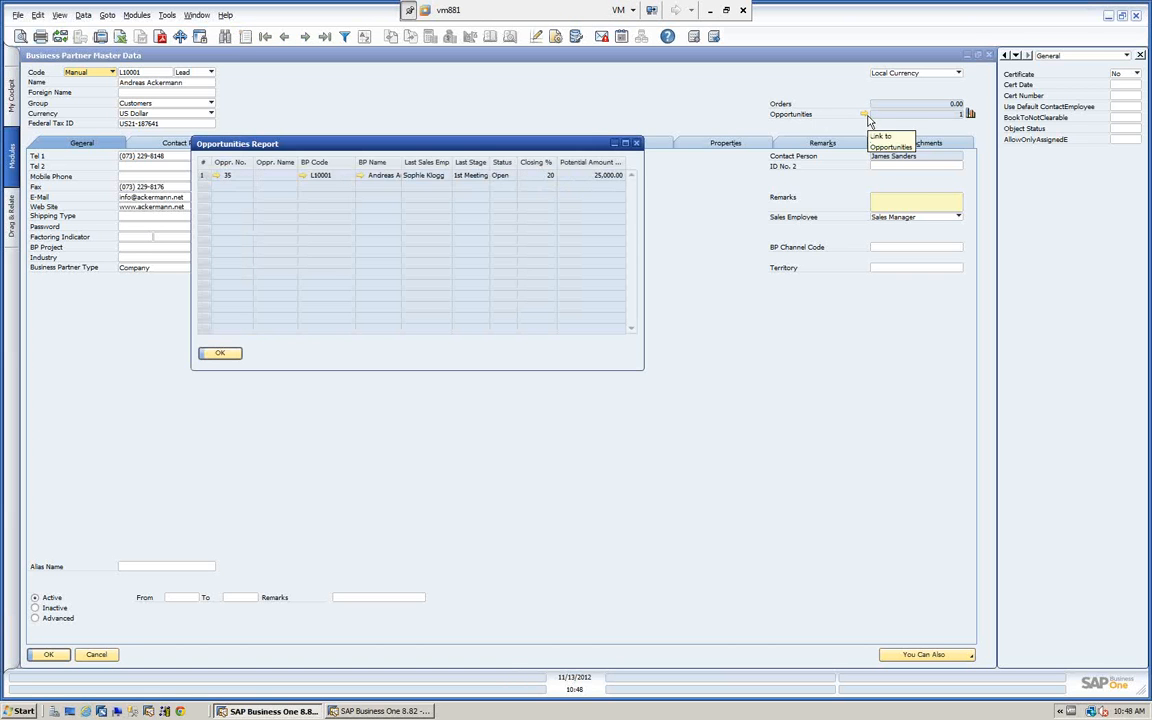
left_click(215, 175)
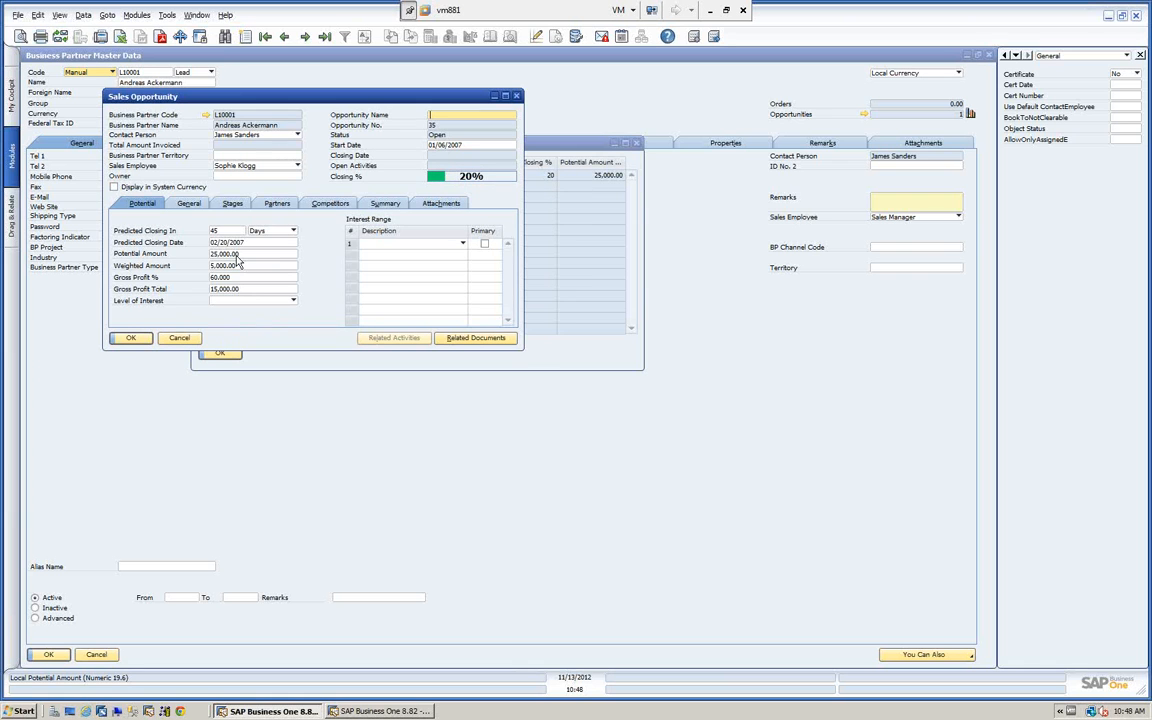
left_click(187, 203)
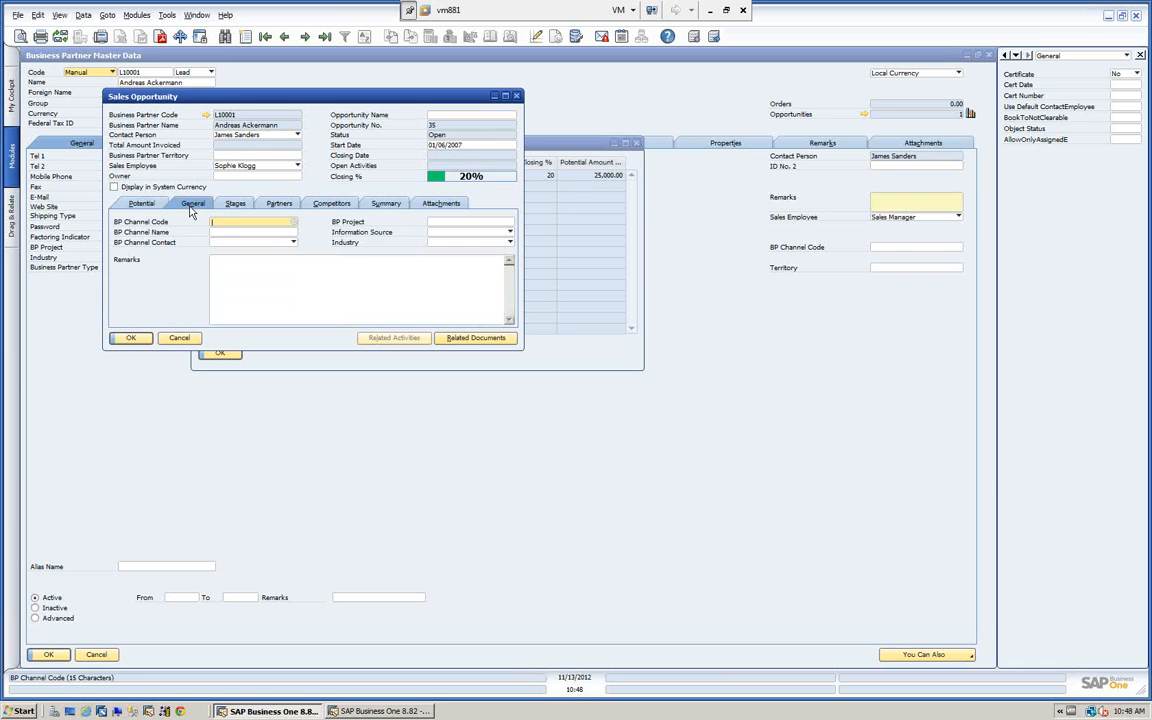
left_click(235, 203)
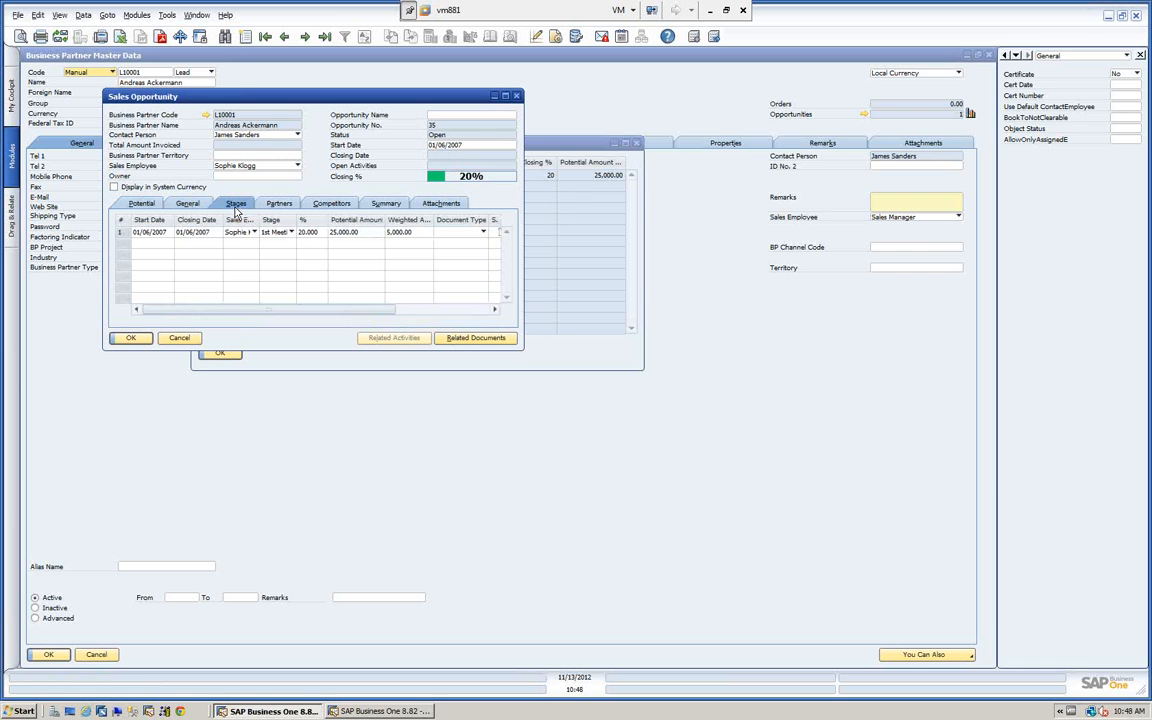
left_click(183, 341)
left_click(224, 354)
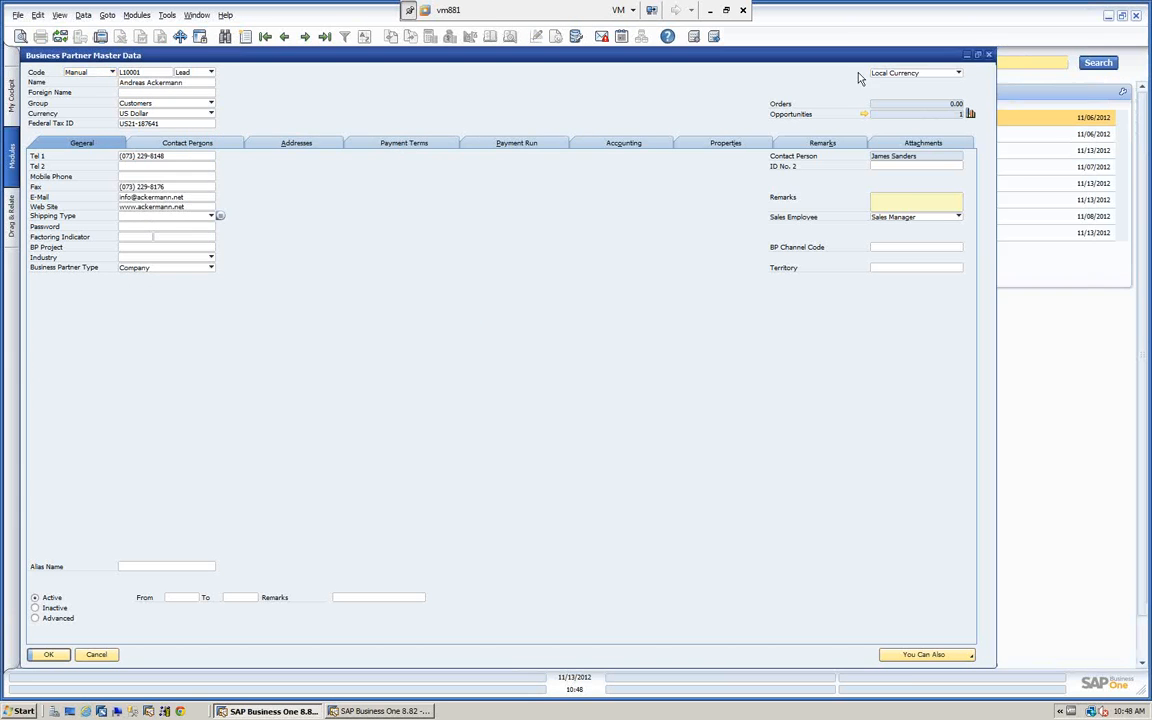
key("Escape")
left_click(68, 160)
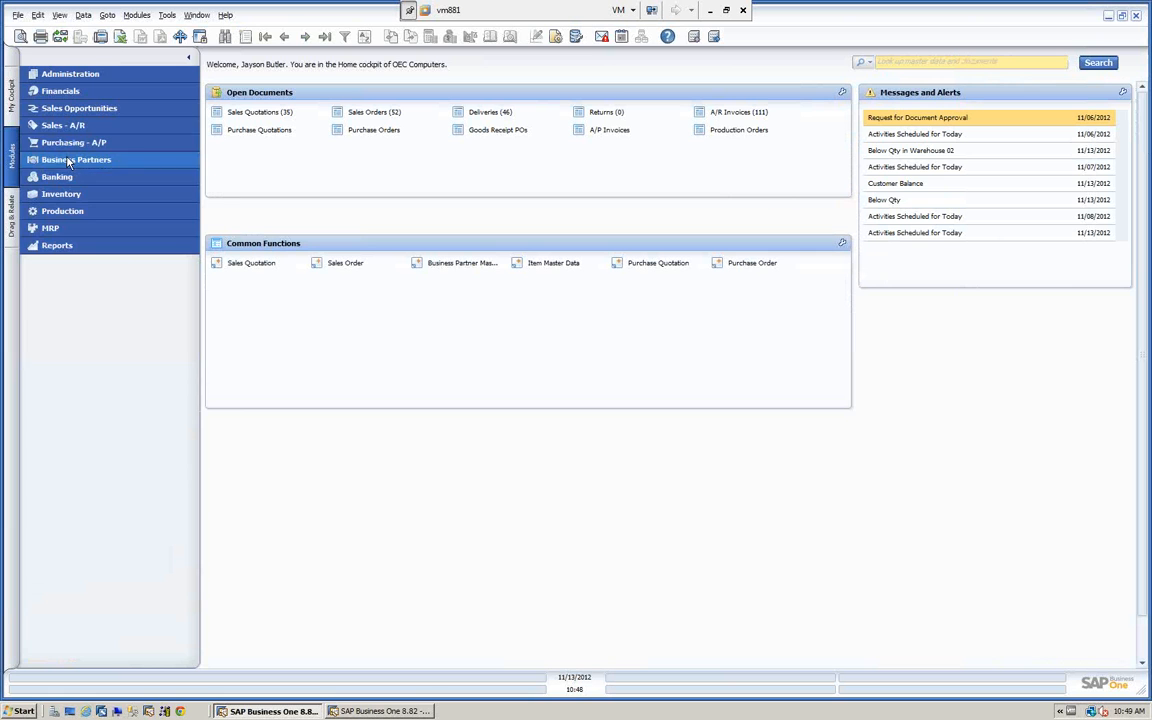
View the functions of the Sales - A/R and Purchasing - A/P modules, collapsing each one after viewing.
left_click(69, 127)
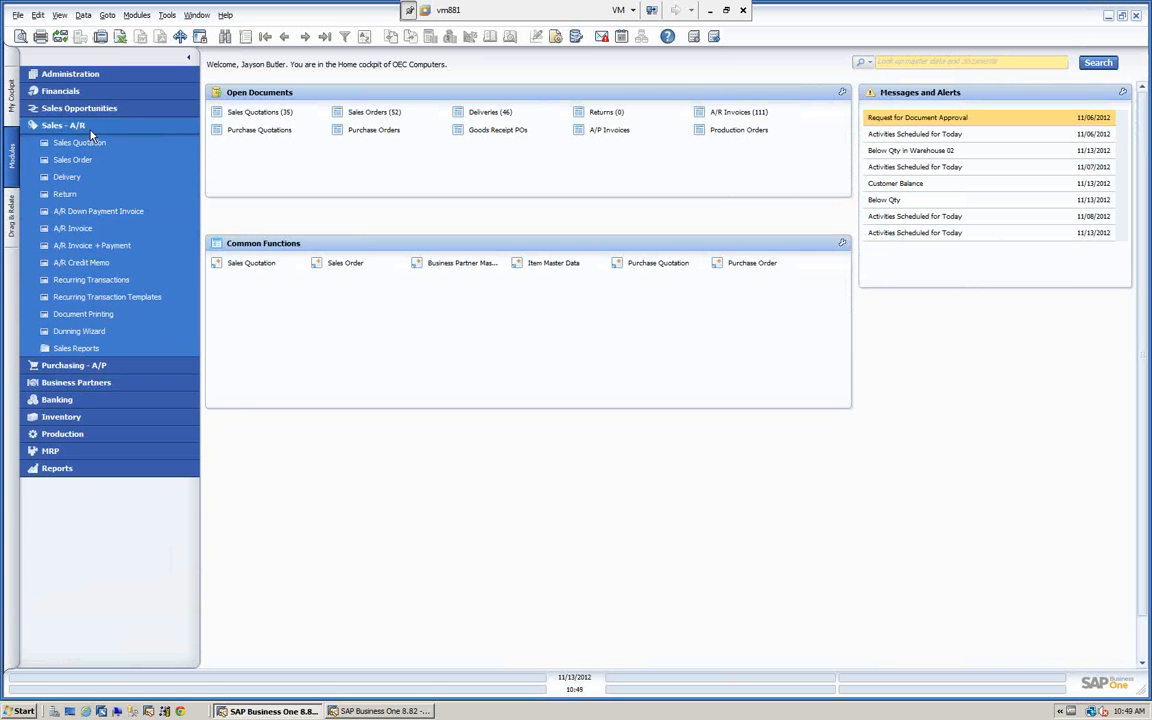
left_click(86, 127)
left_click(88, 143)
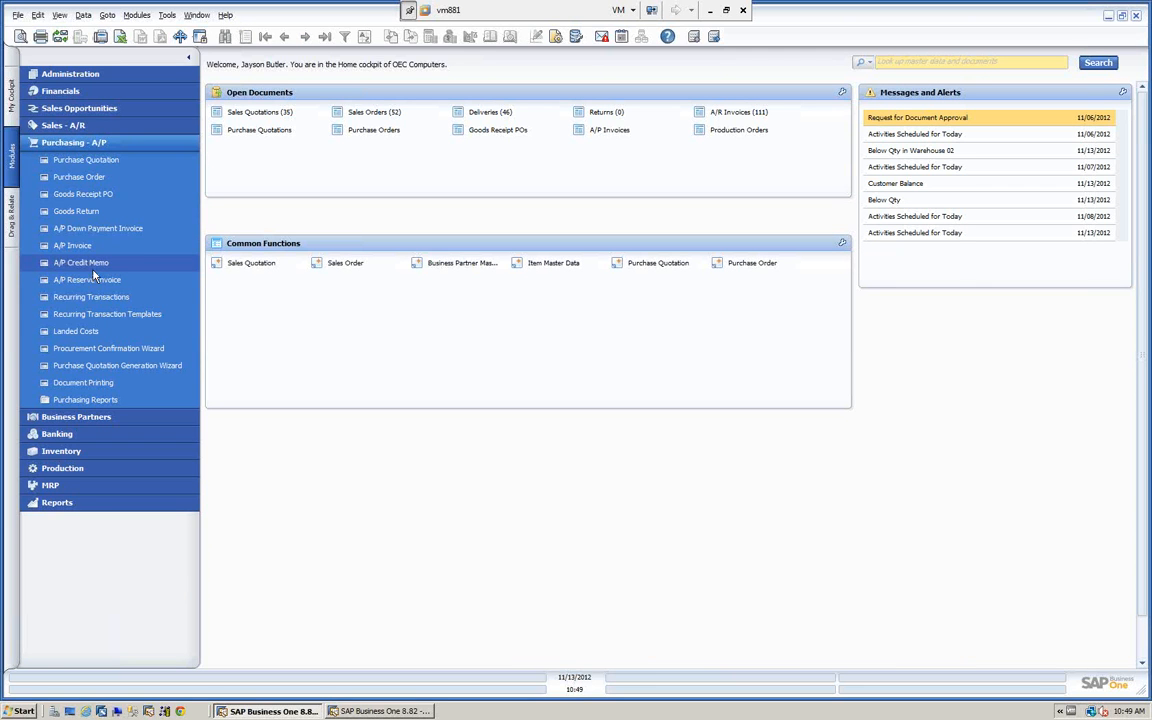
left_click(94, 143)
View the functions of the Business Partners and Banking modules, collapsing each one after viewing.
left_click(93, 162)
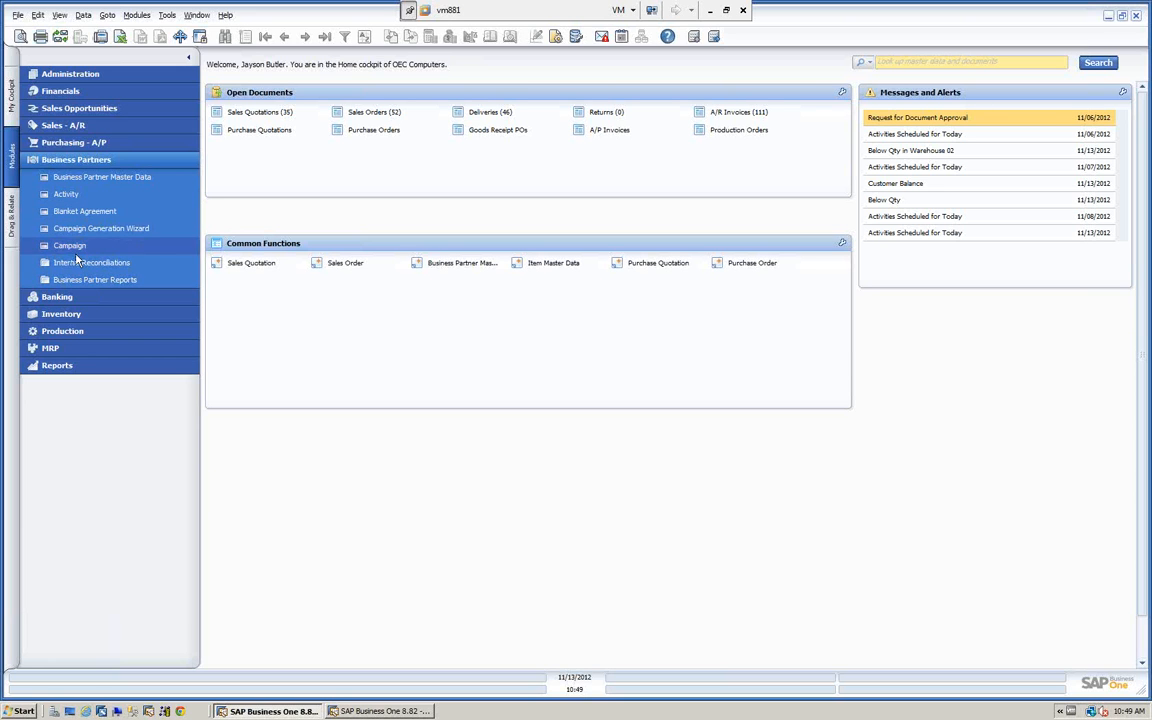
left_click(91, 160)
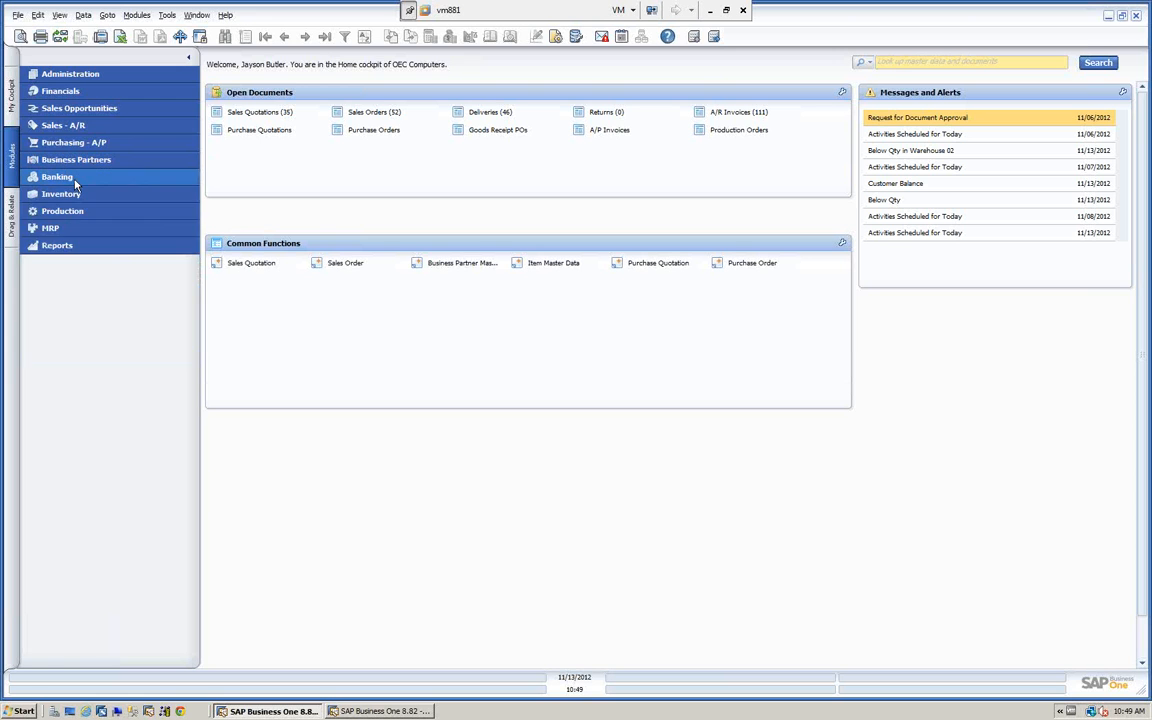
left_click(74, 178)
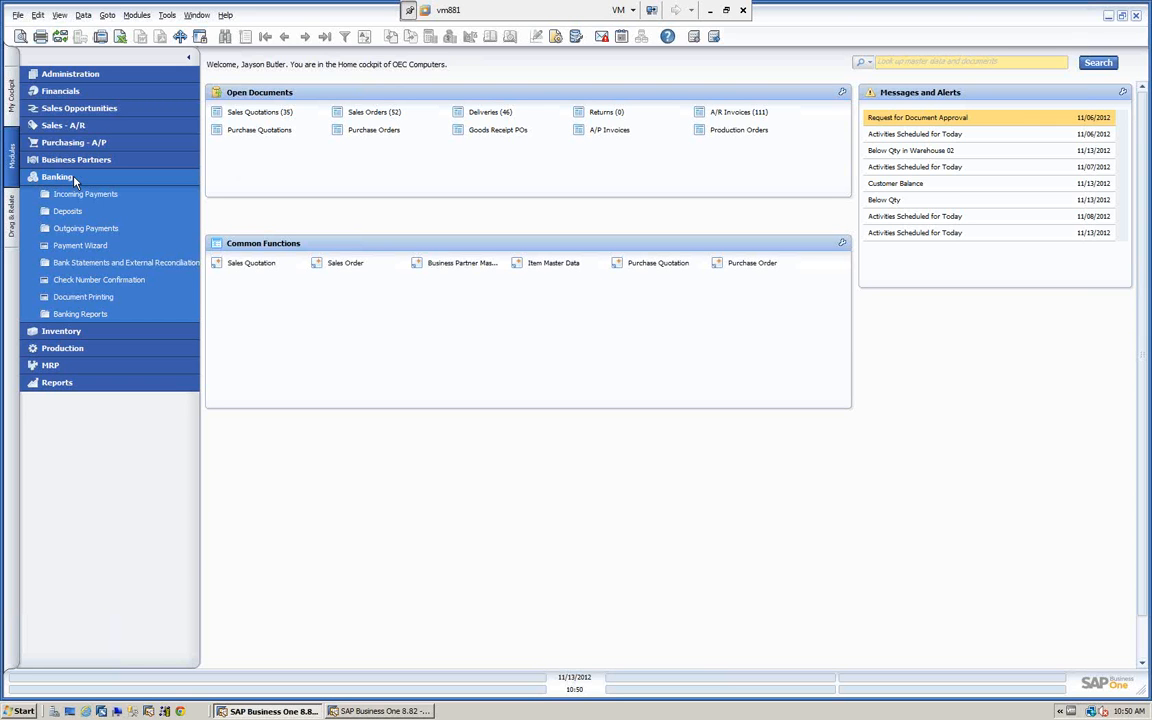
left_click(73, 180)
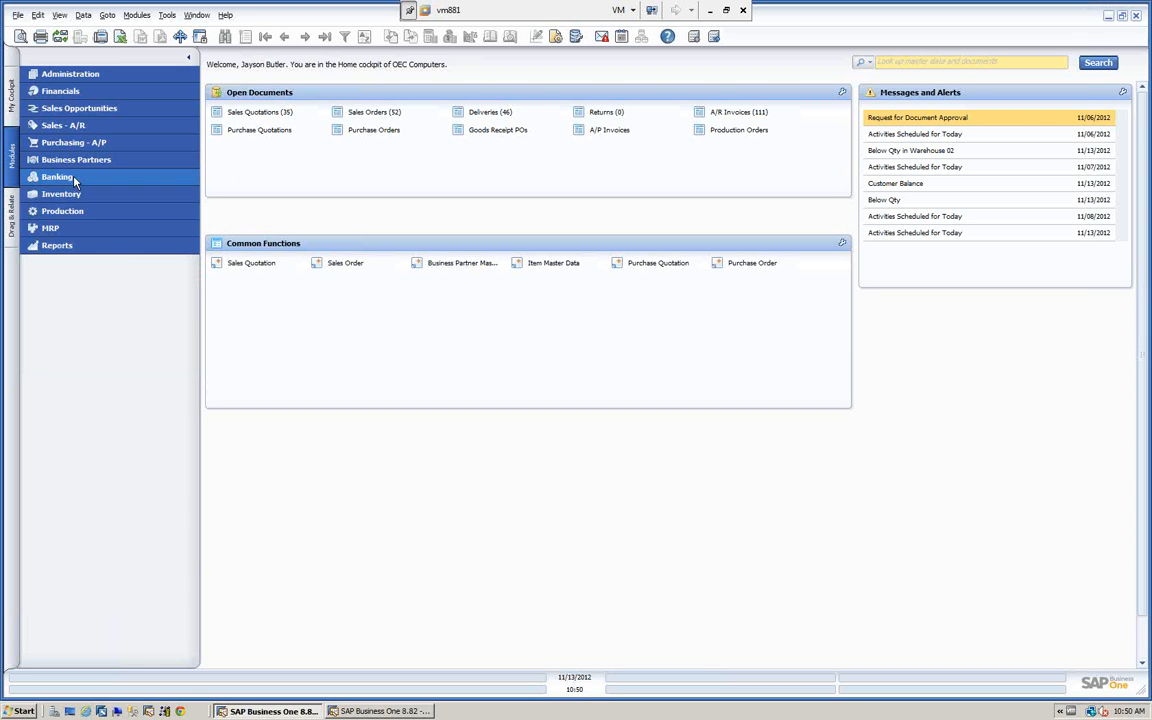
View the functions of the Inventory and Production modules, collapsing each one after viewing.
left_click(85, 194)
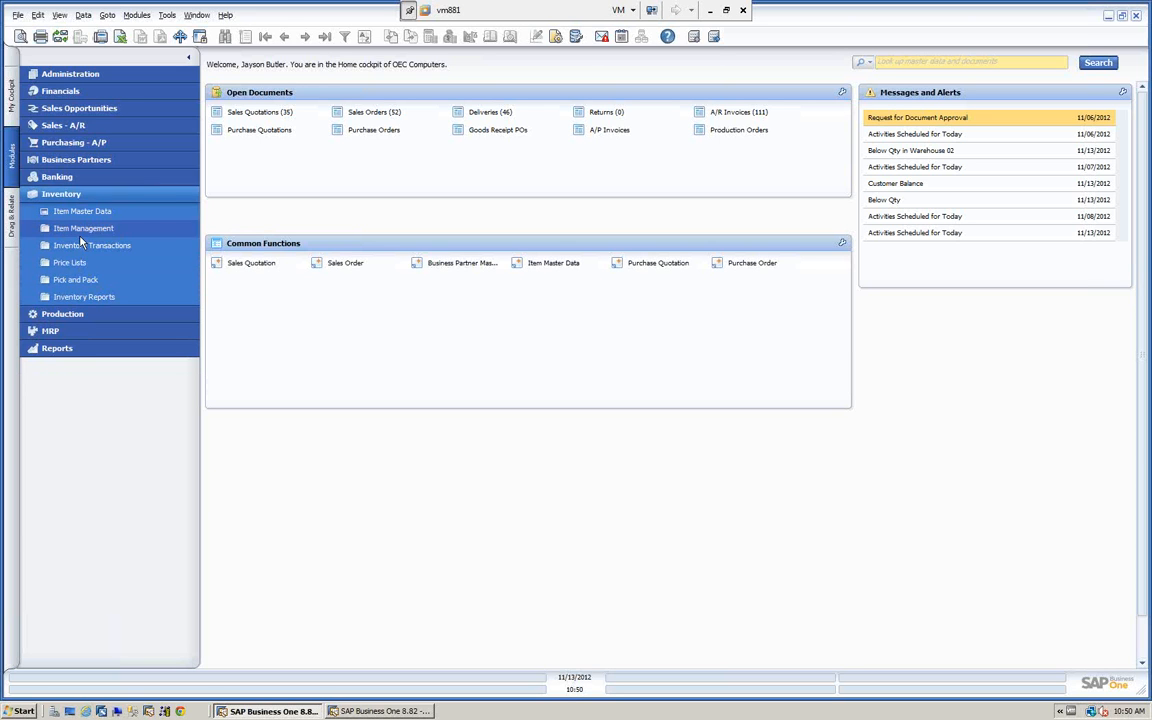
left_click(86, 194)
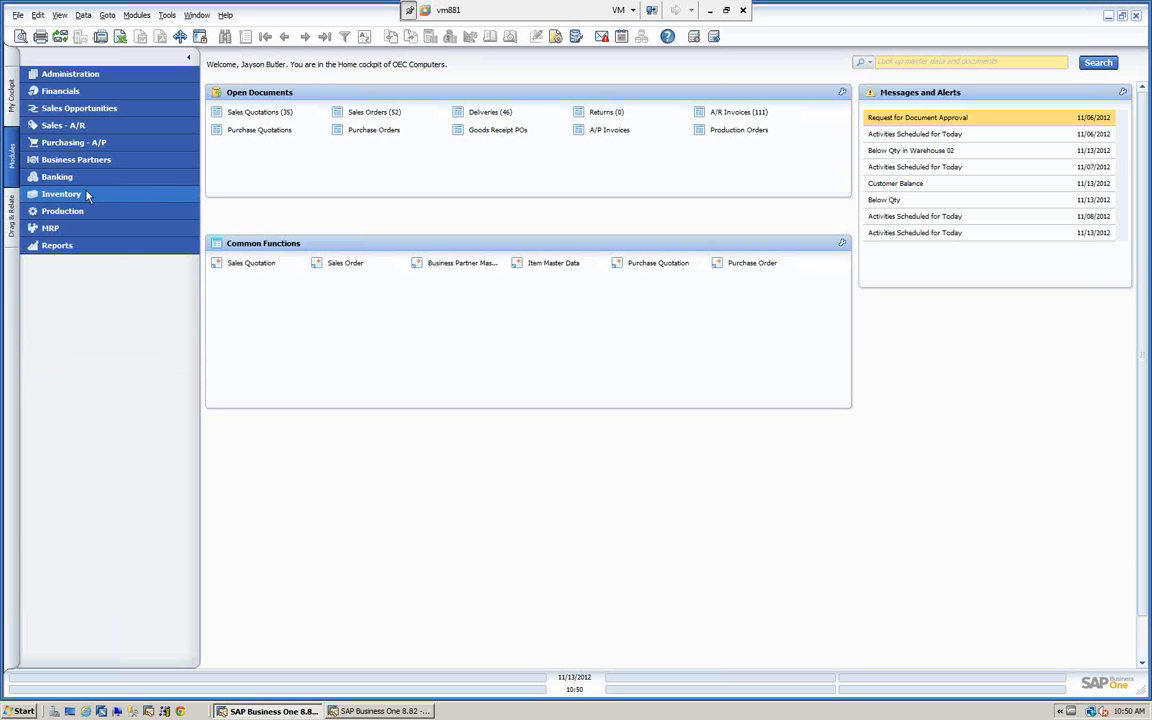
left_click(86, 212)
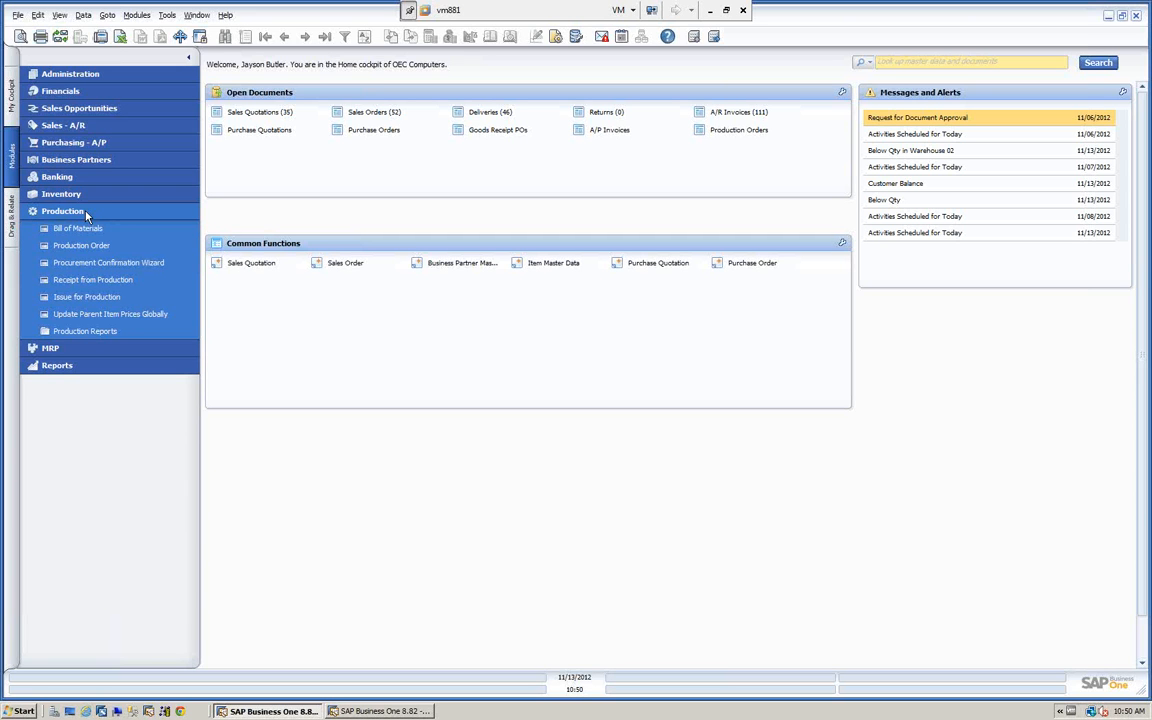
left_click(86, 212)
left_click(86, 212)
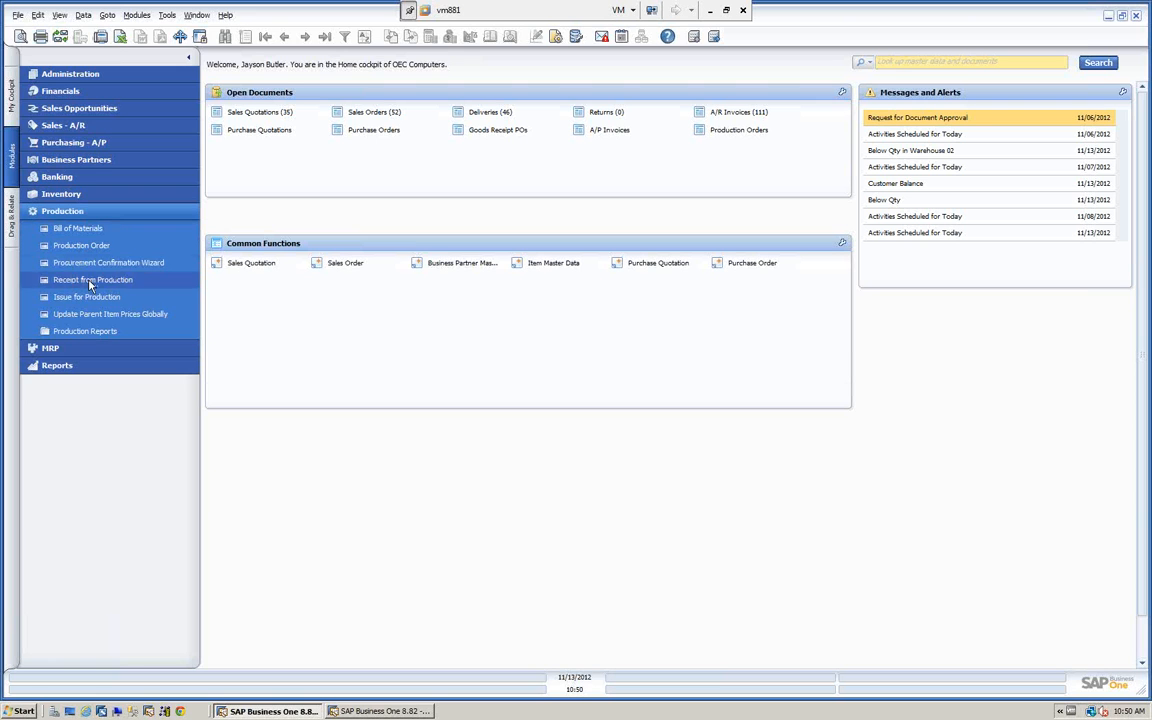
left_click(97, 212)
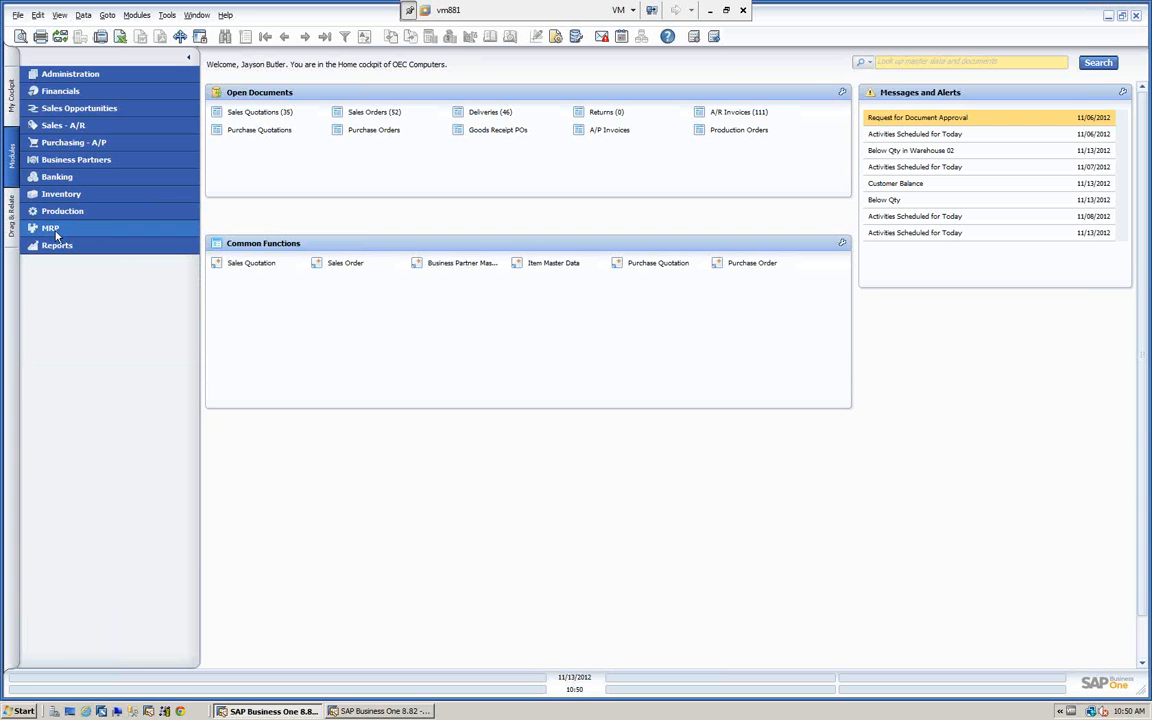
View the MRP functions and the report categories of the Reports module, collapsing each one after viewing.
left_click(55, 228)
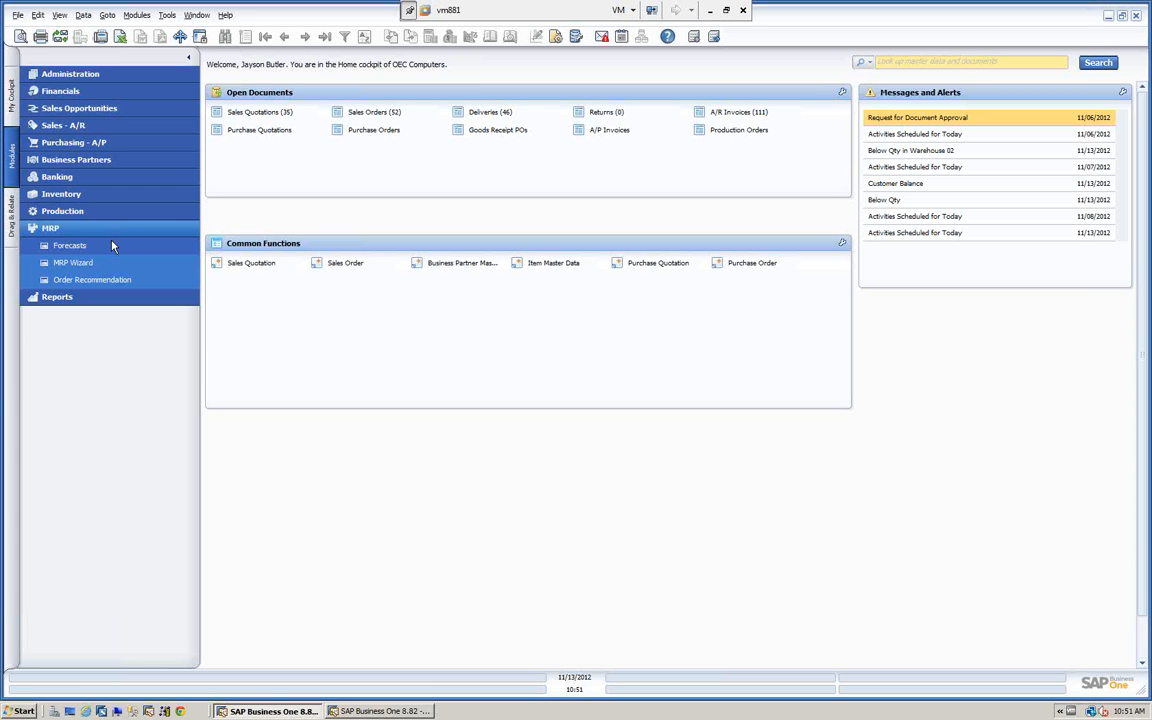
left_click(75, 229)
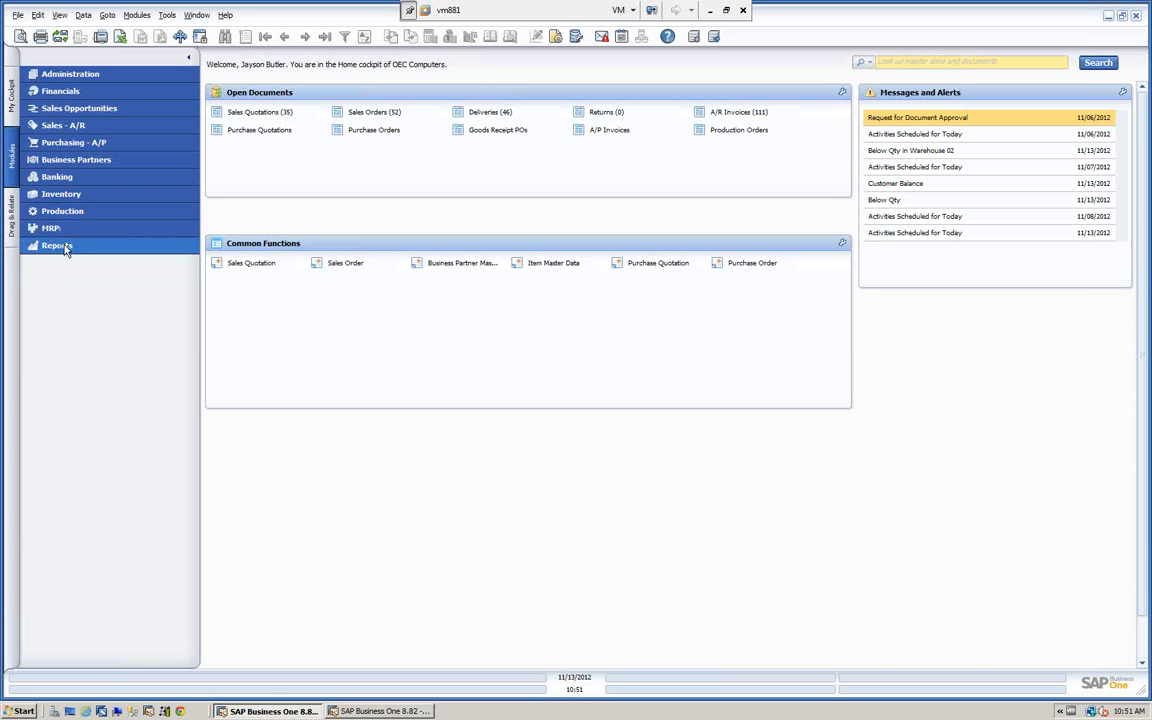
left_click(62, 246)
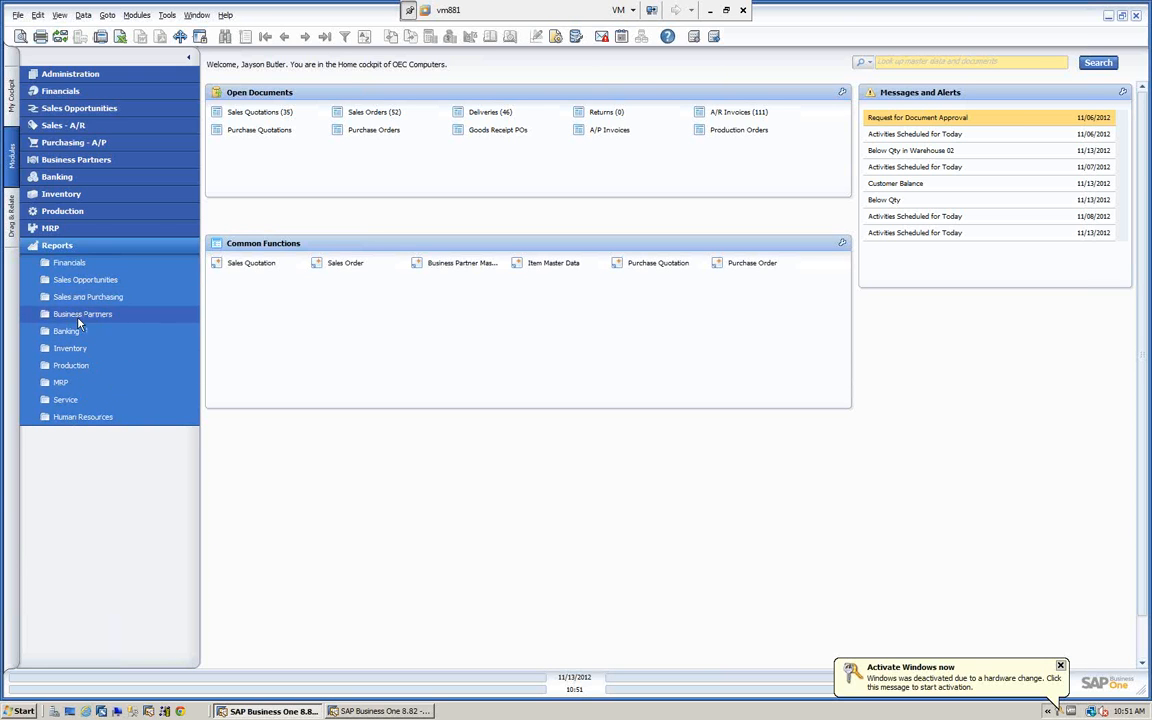
left_click(76, 248)
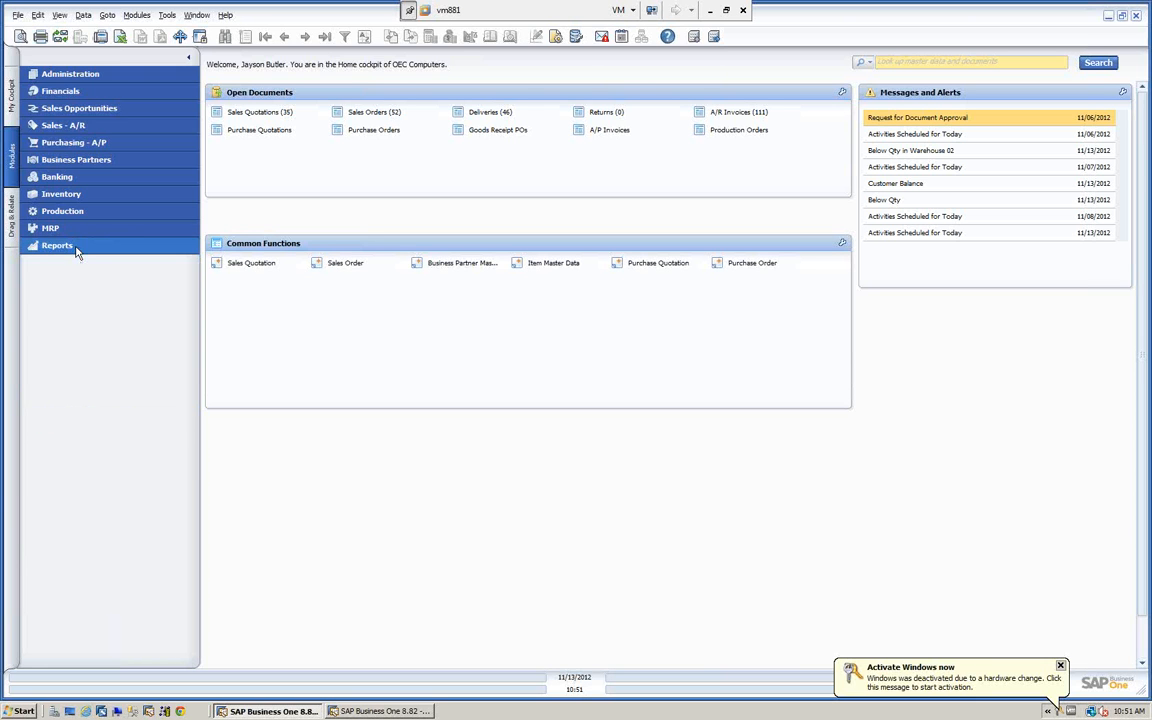
List the Sales Reports available within the Sales - A/R module.
left_click(70, 126)
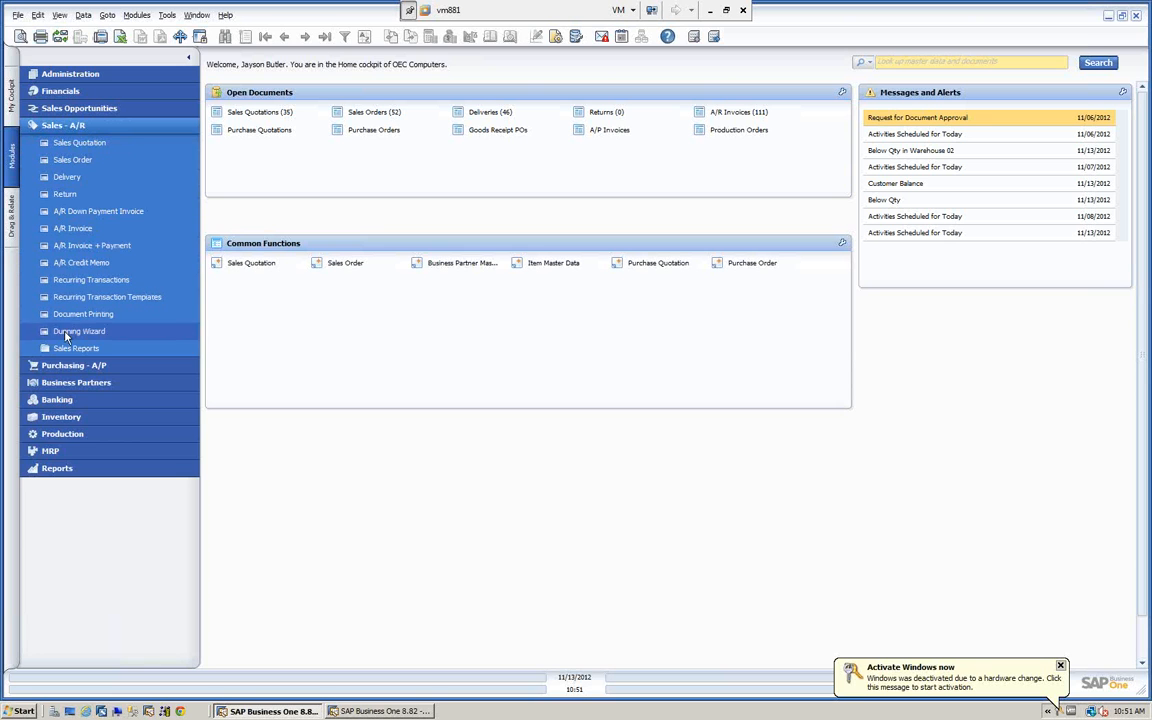
left_click(75, 348)
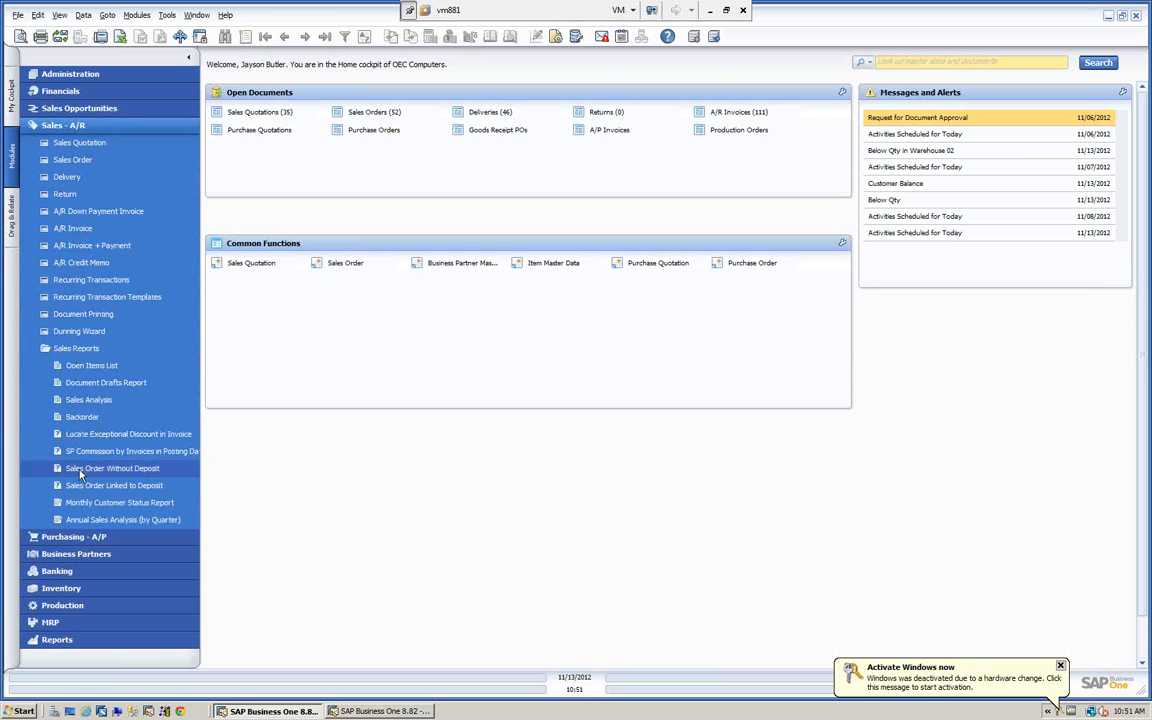
Collapse the Sales Reports folder and the Sales - A/R module.
left_click(79, 349)
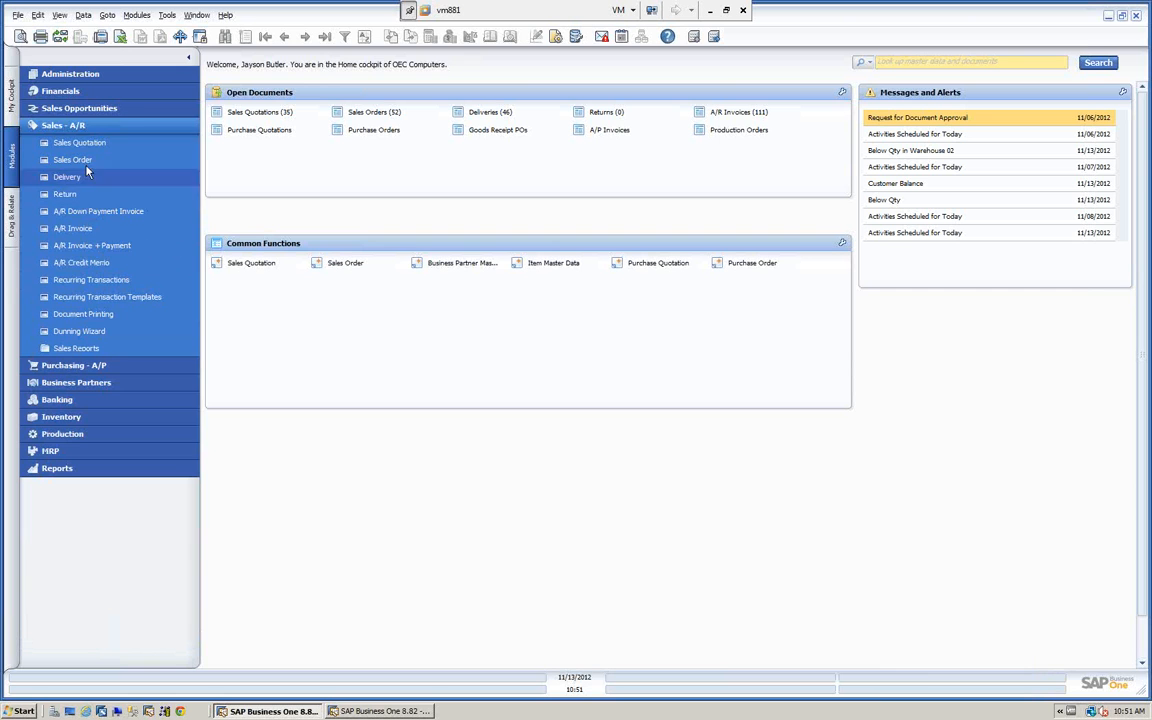
left_click(103, 125)
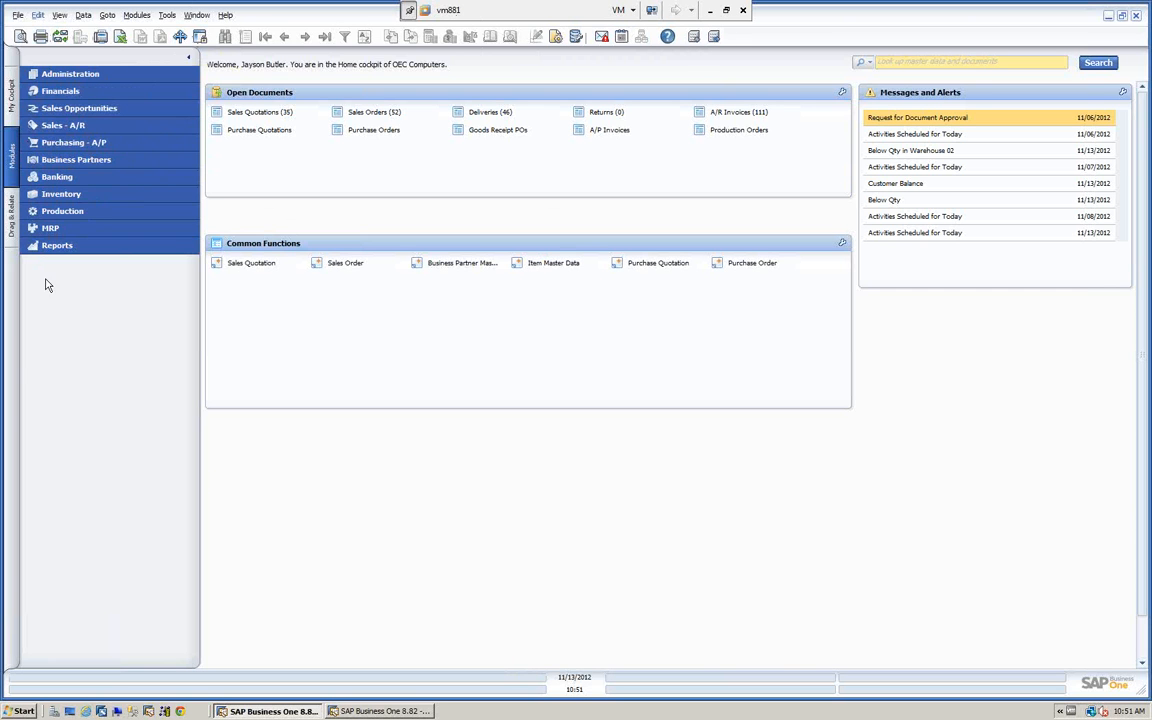
Open Business Partner Master Data and browse from the first record forward to the customer Microchips.
left_click(68, 161)
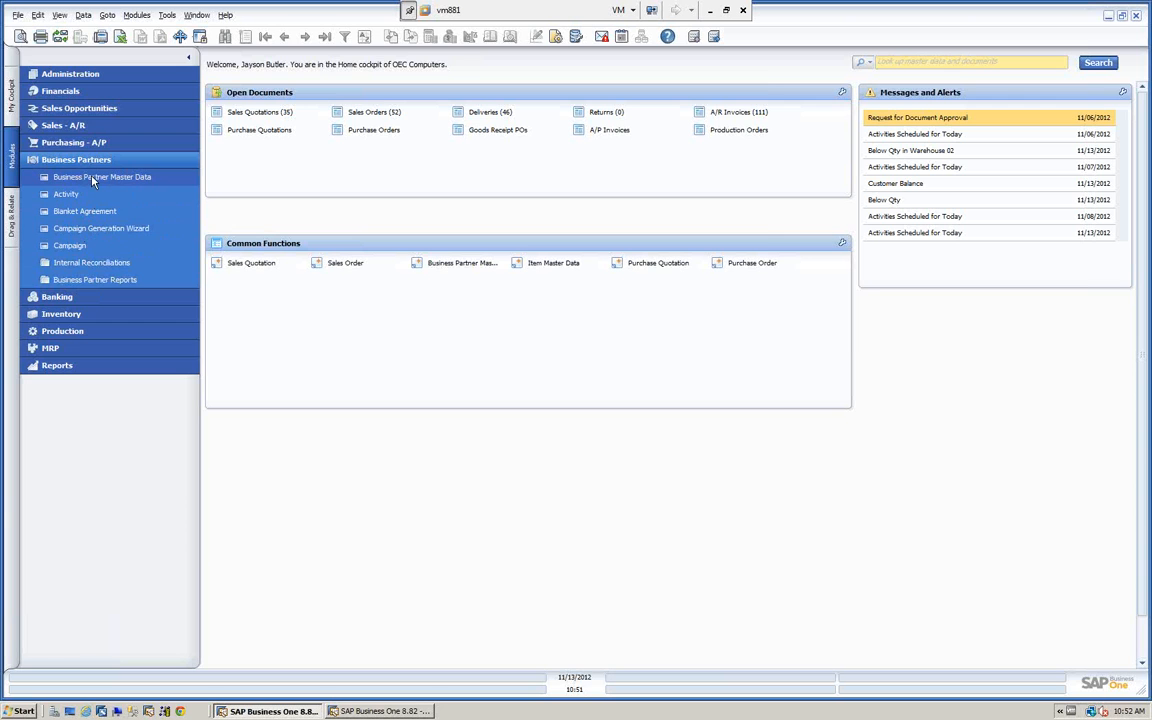
left_click(92, 178)
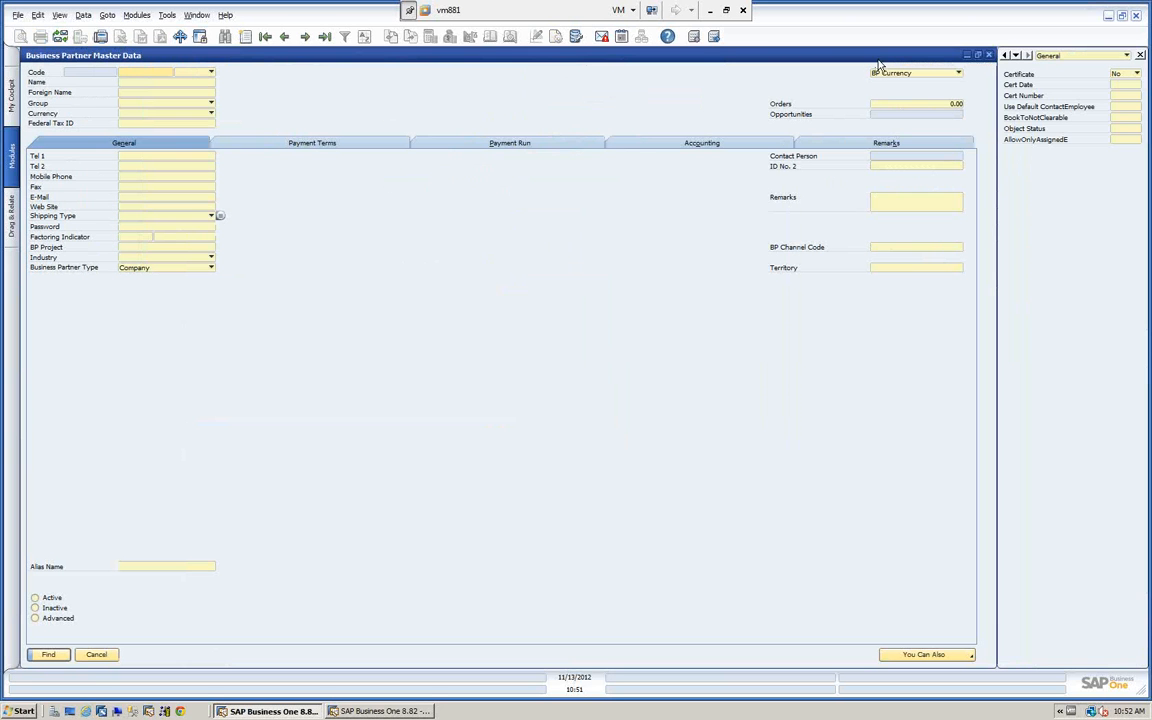
left_click(265, 36)
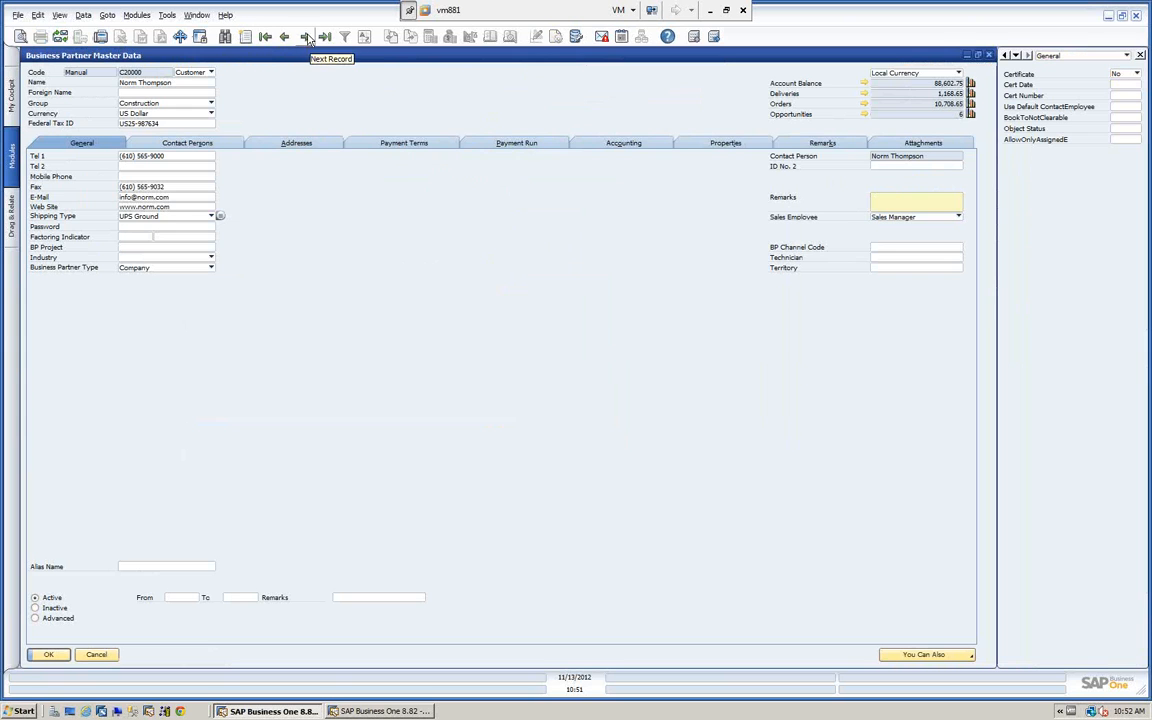
left_click(305, 37)
left_click(305, 37)
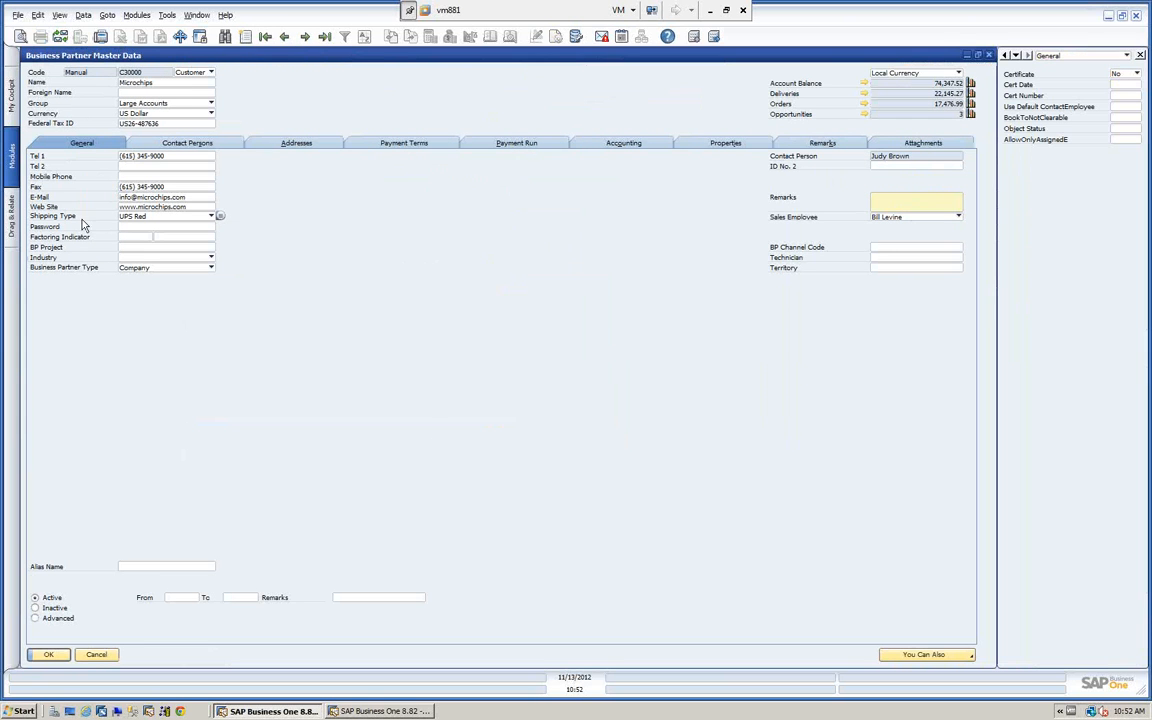
View the Opportunities Report and the Opportunities Statistics Report for Microchips, closing each report and the master data form.
left_click(865, 115)
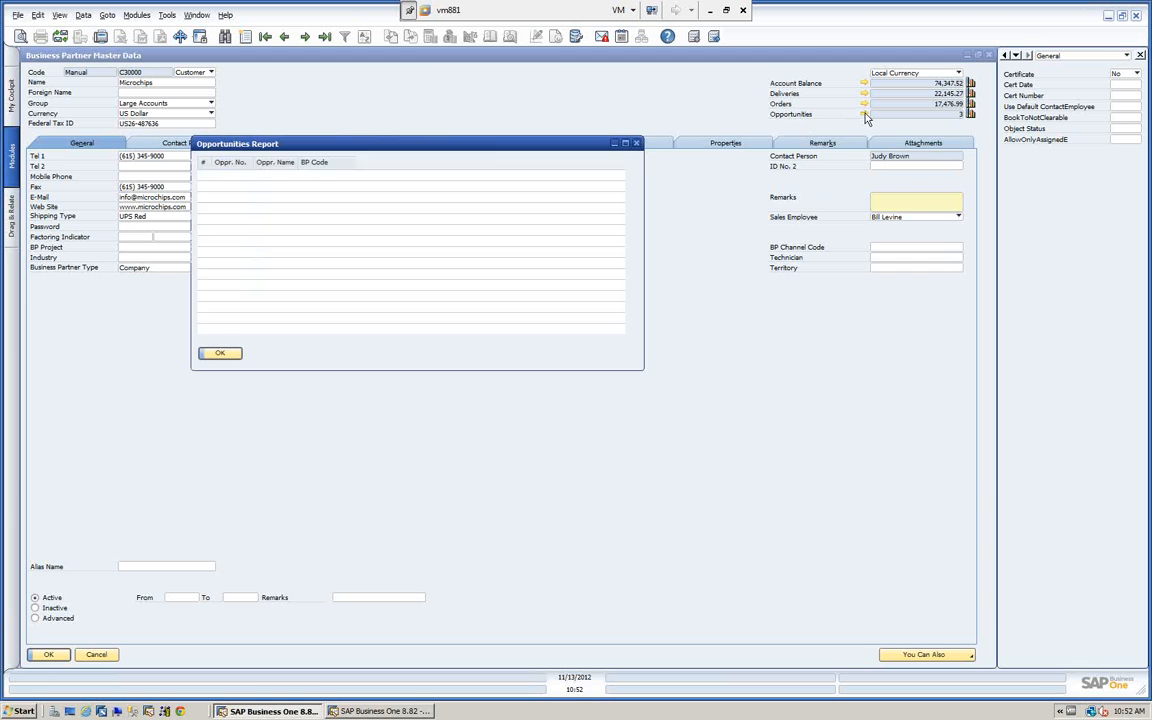
left_click(221, 354)
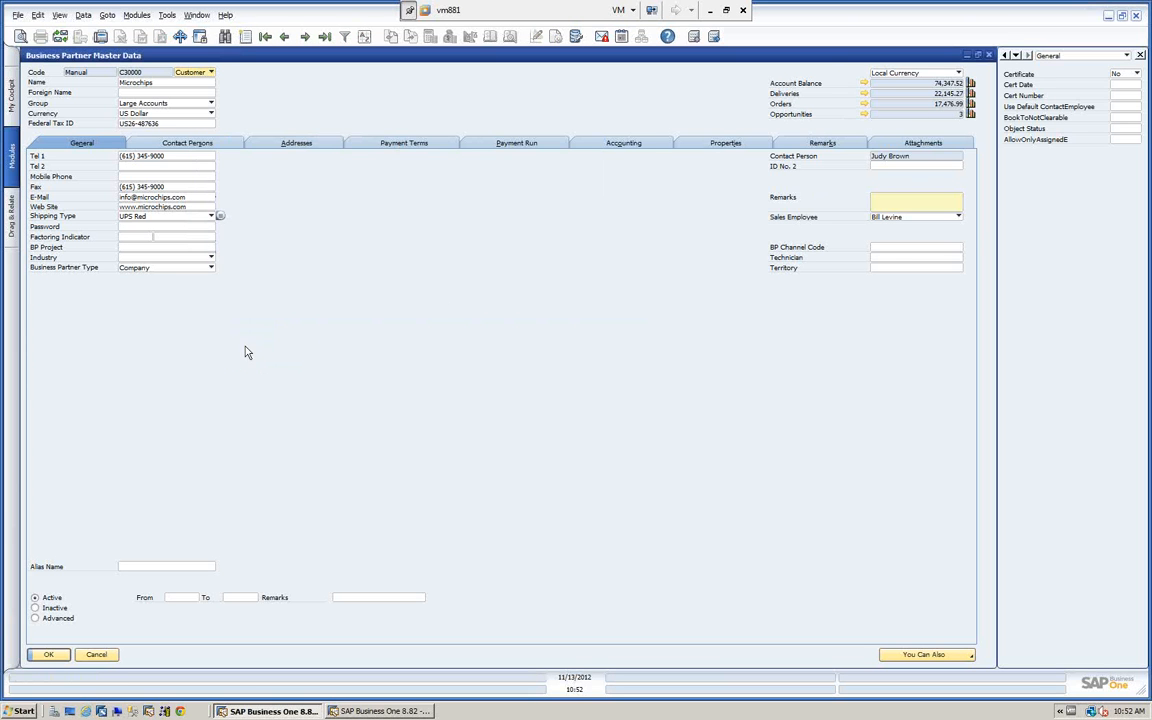
left_click(970, 115)
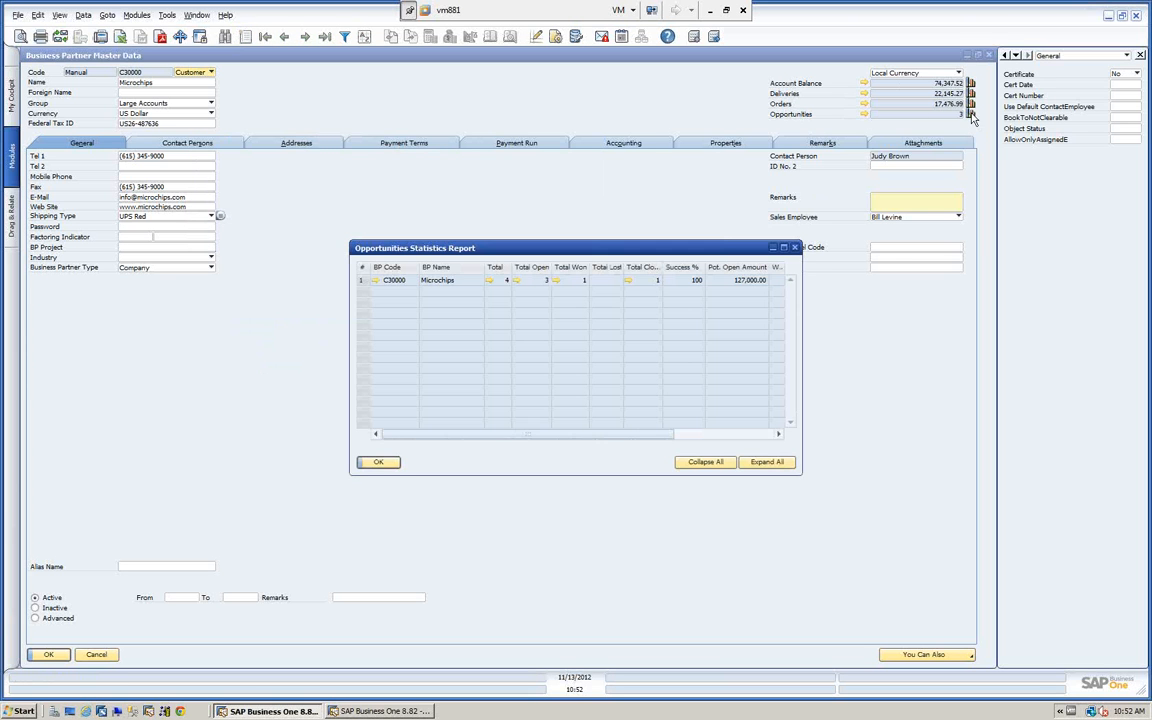
left_click(378, 463)
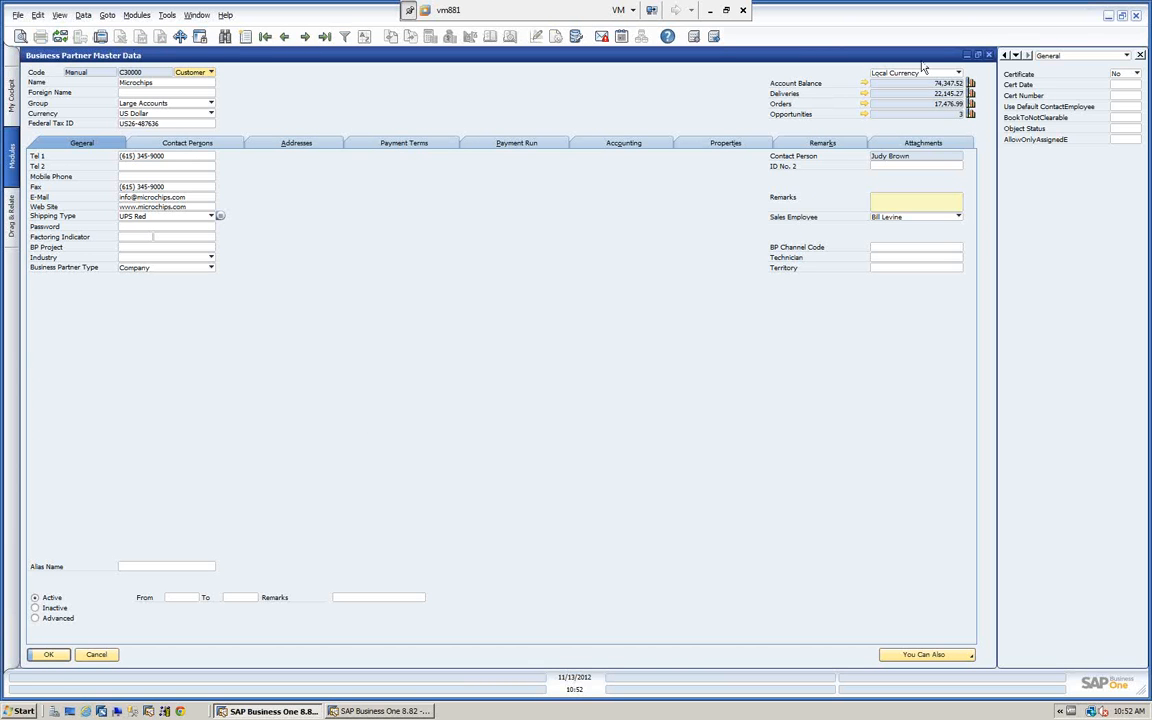
key("Escape")
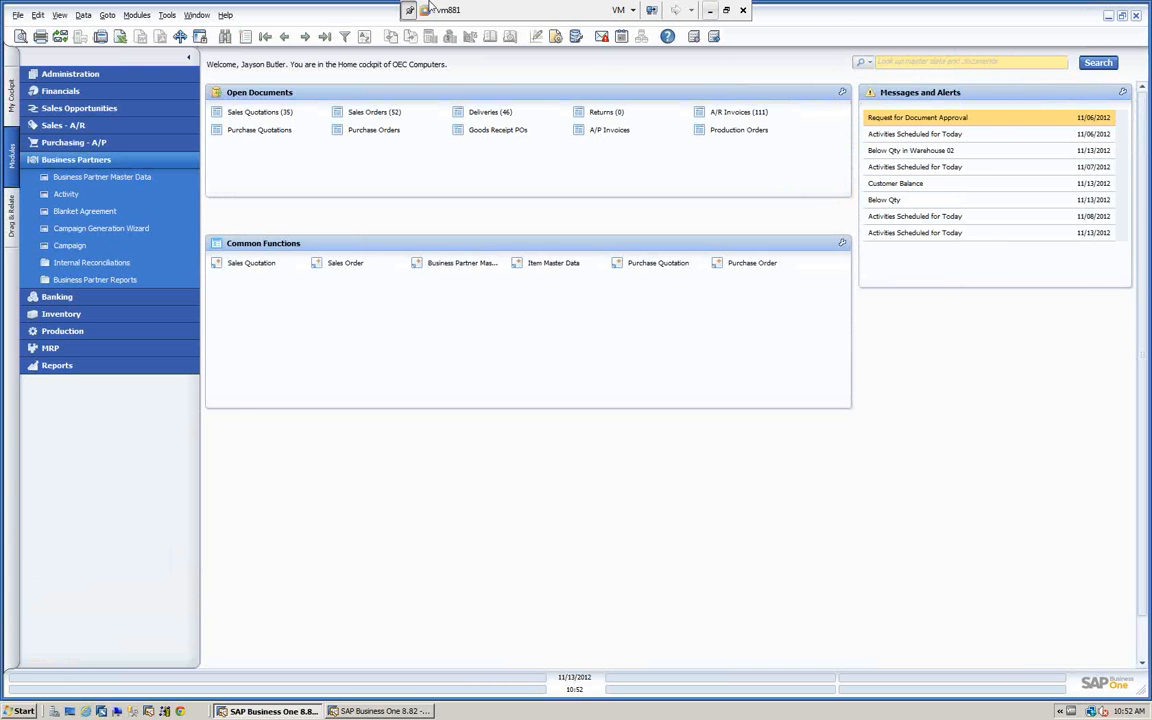